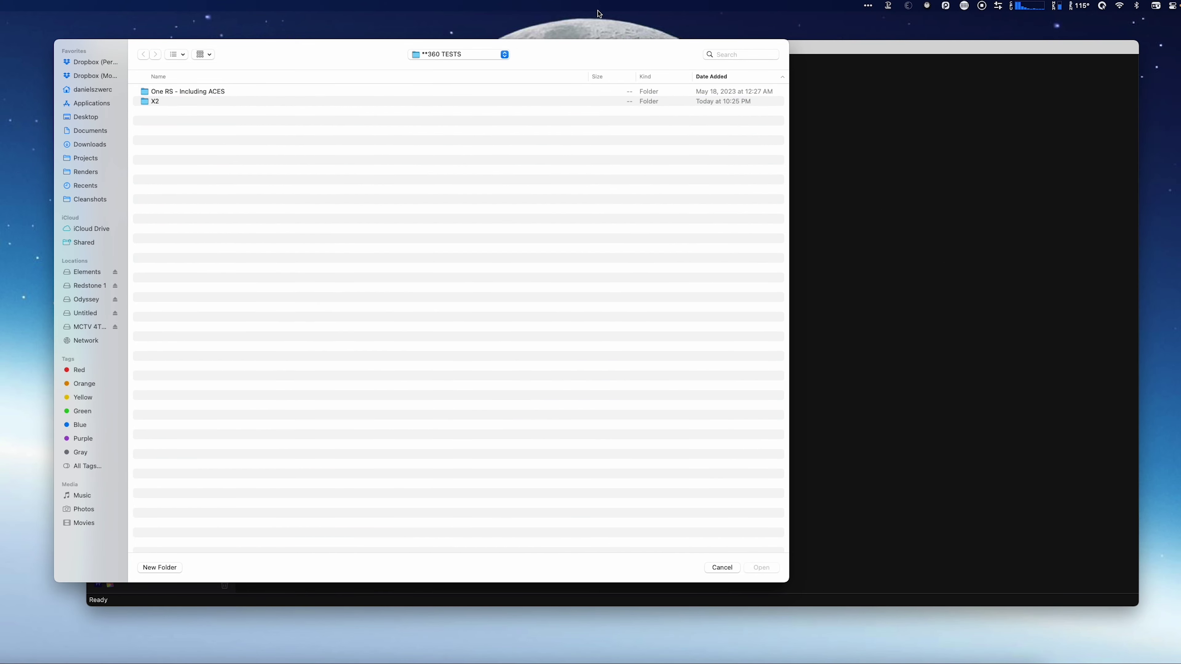
- Import all the .insv clips from the Insta360 Raw folder
{"action": "key", "text": "super+Tab"}
{"action": "left_click_drag", "start_coordinate": [660, 254], "coordinate": [509, 123]}
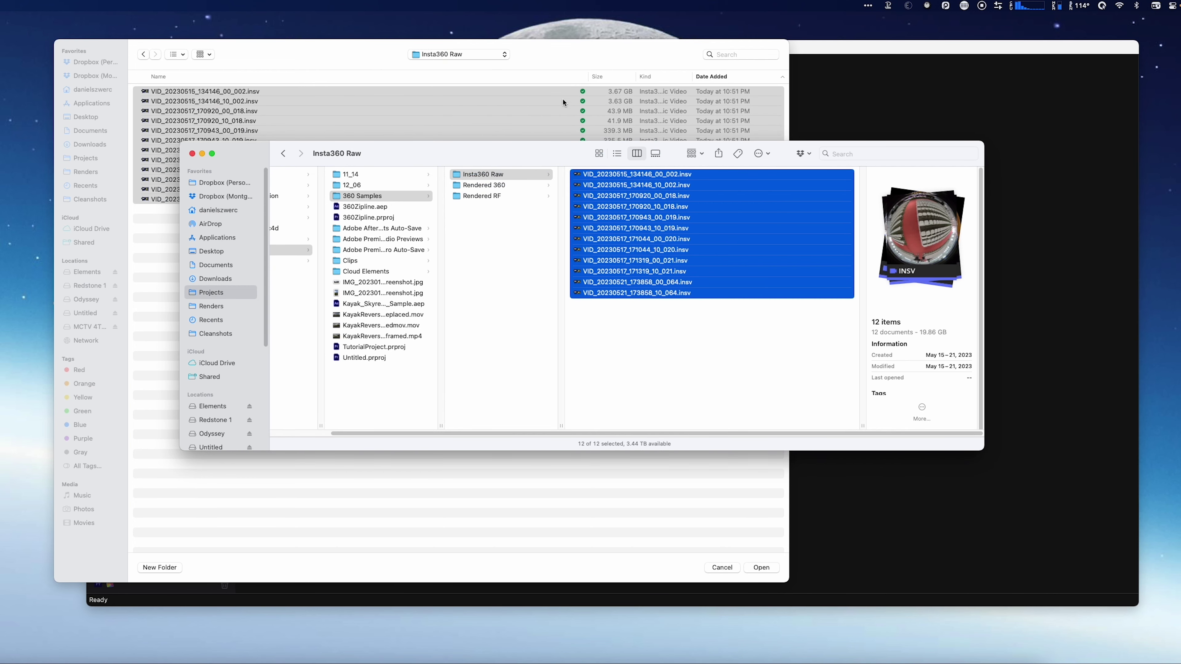
{"action": "left_click", "coordinate": [599, 560]}
{"action": "left_click", "coordinate": [782, 571]}
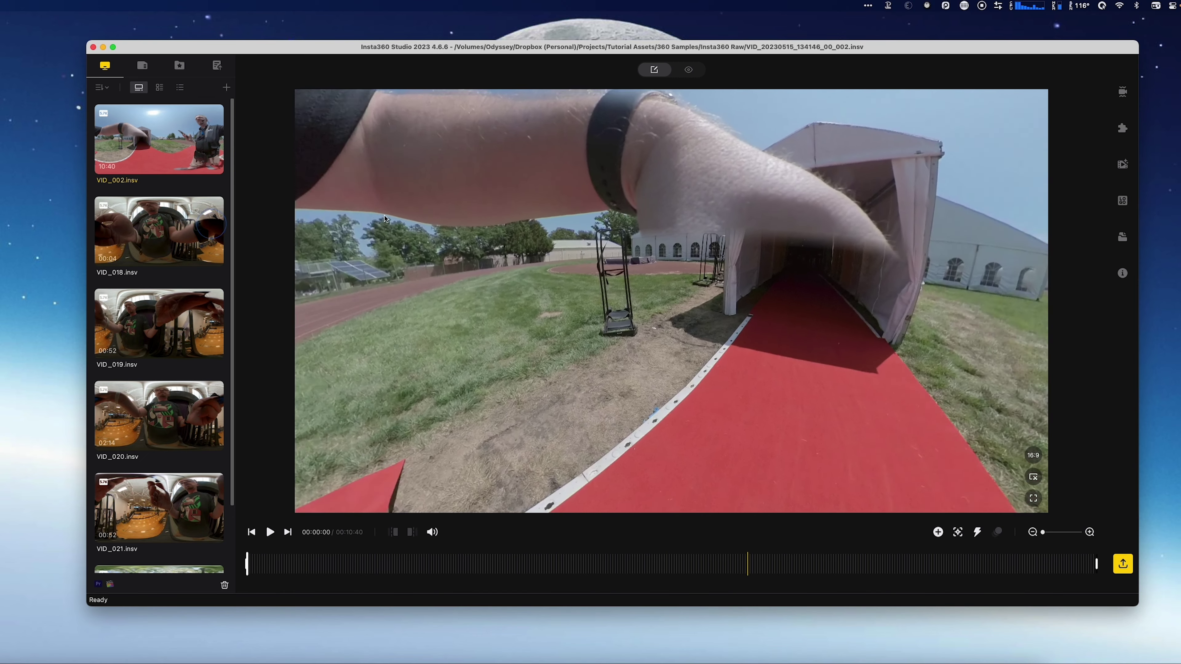
- Preview the VID_002 clip at several points along its timeline and open the VID_018 clip
{"action": "mouse_move", "coordinate": [122, 315]}
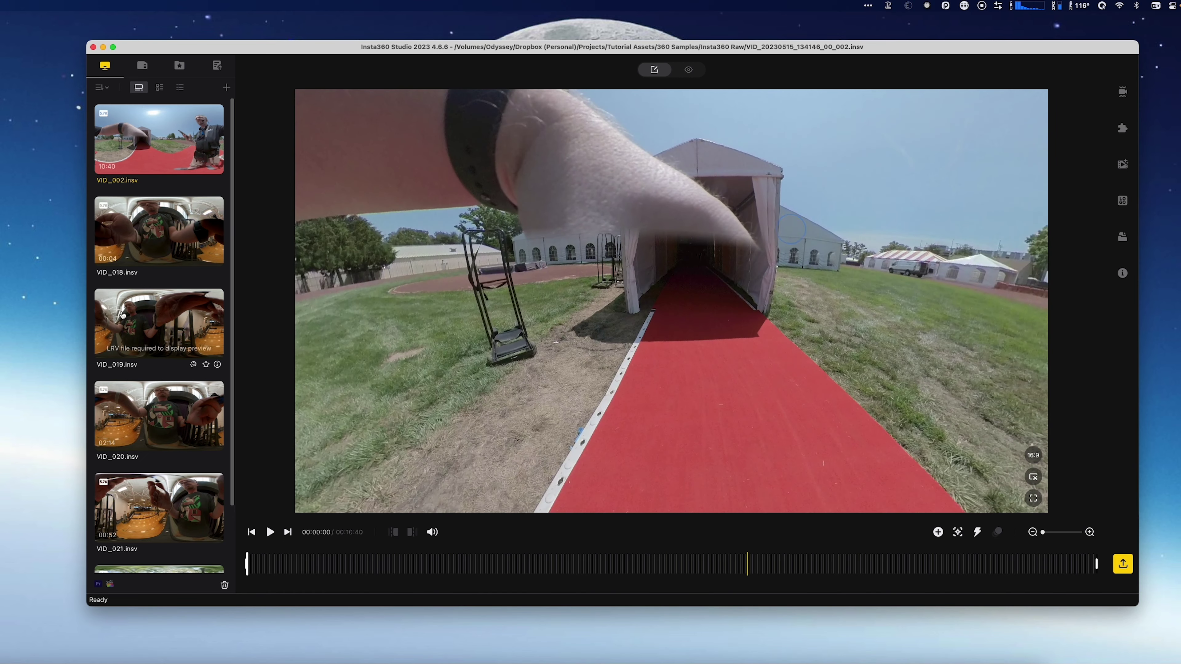
{"action": "left_click", "coordinate": [158, 140]}
{"action": "left_click_drag", "start_coordinate": [525, 579], "coordinate": [886, 535]}
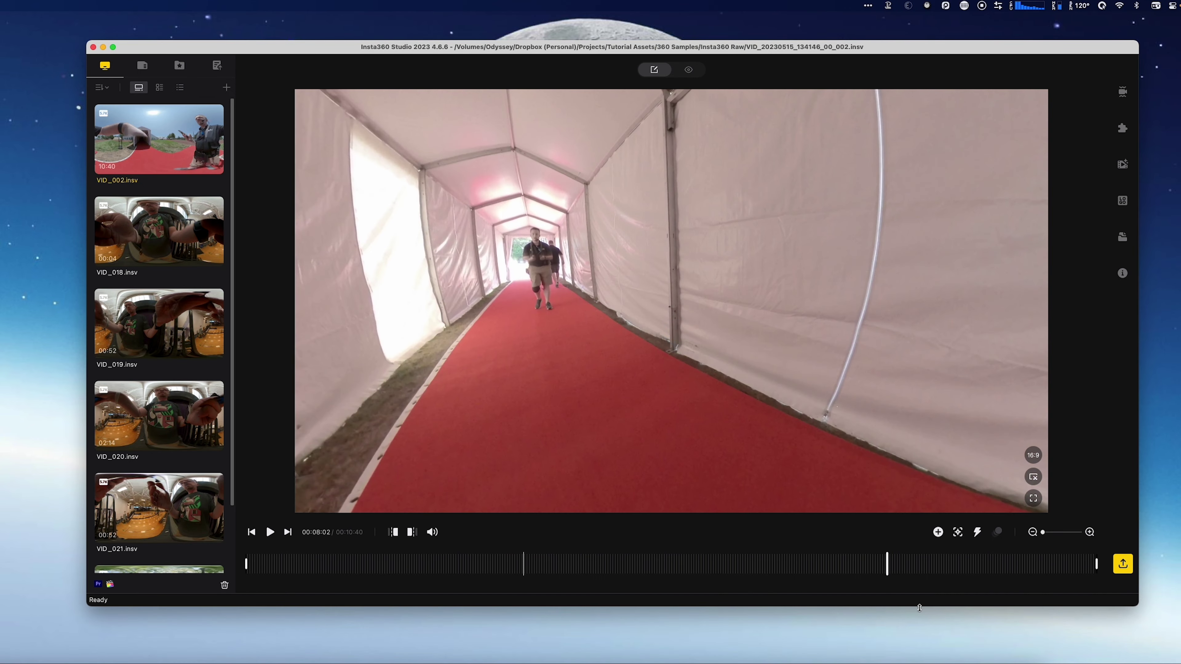
{"action": "left_click", "coordinate": [953, 564]}
{"action": "left_click", "coordinate": [210, 228]}
- Preview the VID_019 and VID_020 gym clips at several points along their timelines
{"action": "left_click", "coordinate": [158, 325]}
{"action": "left_click", "coordinate": [626, 570]}
{"action": "left_click_drag", "start_coordinate": [625, 571], "coordinate": [749, 561]}
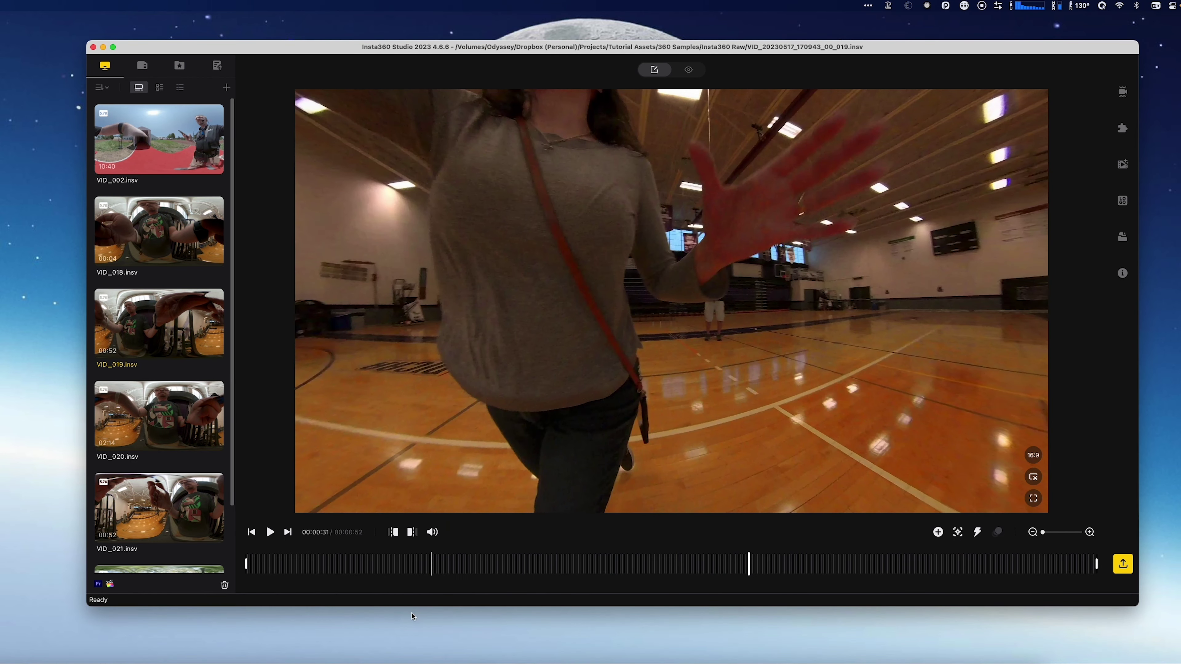
{"action": "left_click", "coordinate": [158, 414]}
{"action": "left_click", "coordinate": [788, 561]}
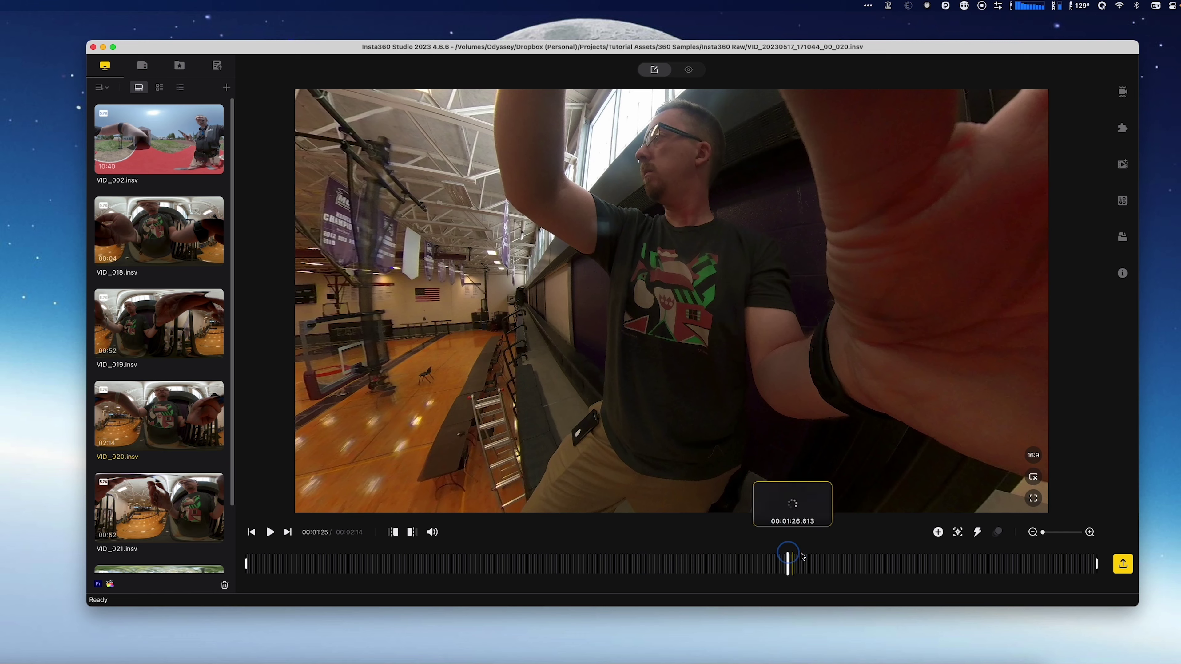
{"action": "left_click", "coordinate": [875, 561]}
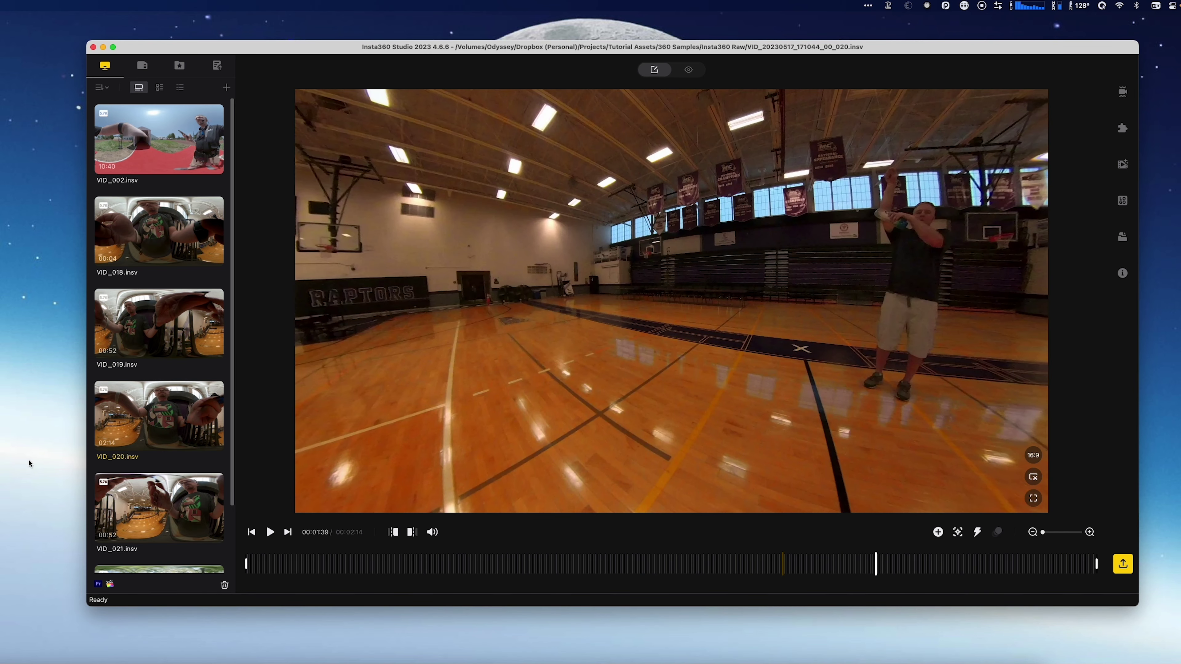
- Preview the VID_064 woods clip at several points up to 00:11:33 and tilt the view around the creek
{"action": "scroll", "coordinate": [158, 418], "scroll_direction": "down", "scroll_amount": 3}
{"action": "left_click", "coordinate": [158, 521]}
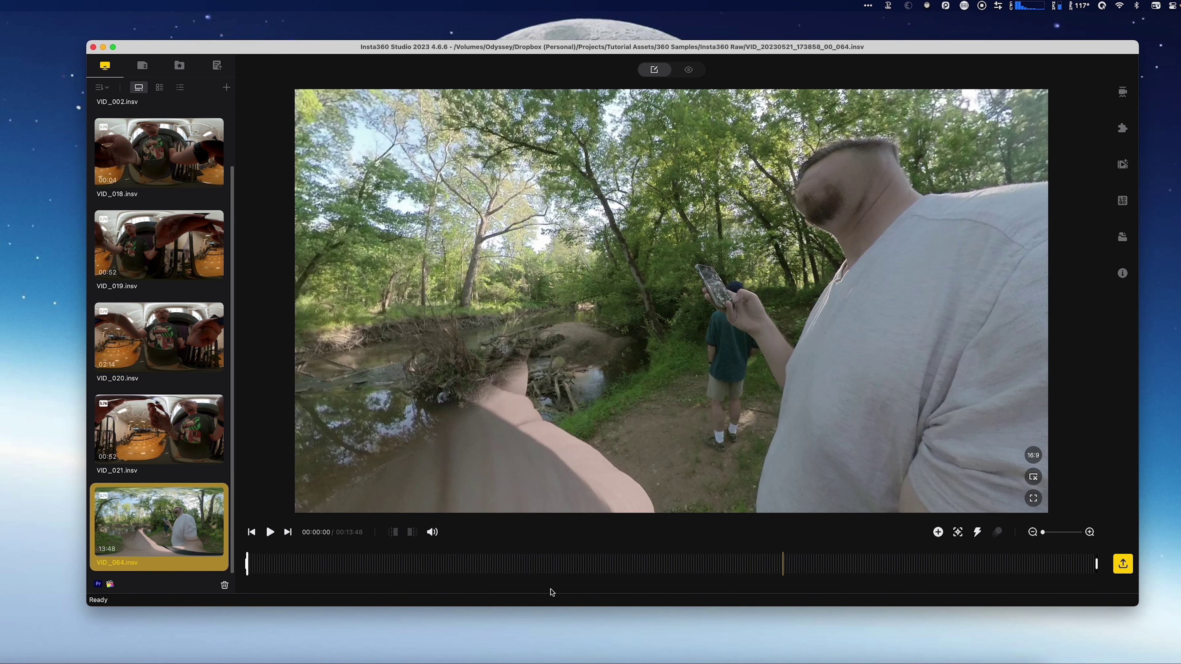
{"action": "left_click", "coordinate": [562, 562]}
{"action": "left_click", "coordinate": [640, 562]}
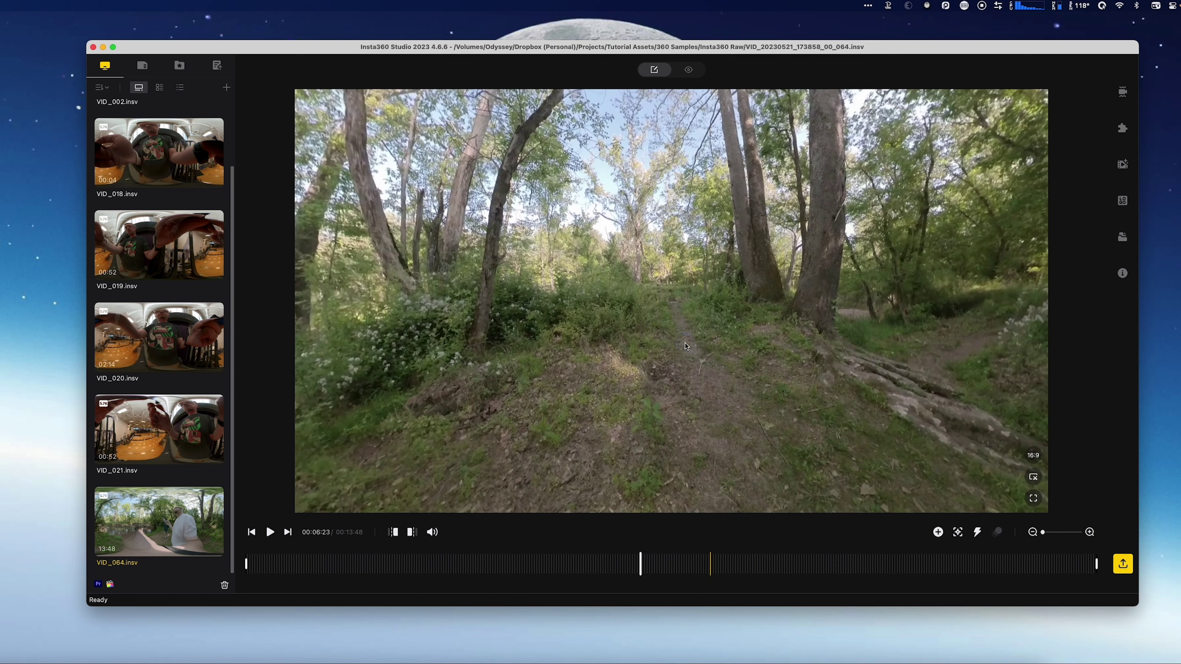
{"action": "left_click", "coordinate": [736, 564]}
{"action": "left_click", "coordinate": [888, 564]}
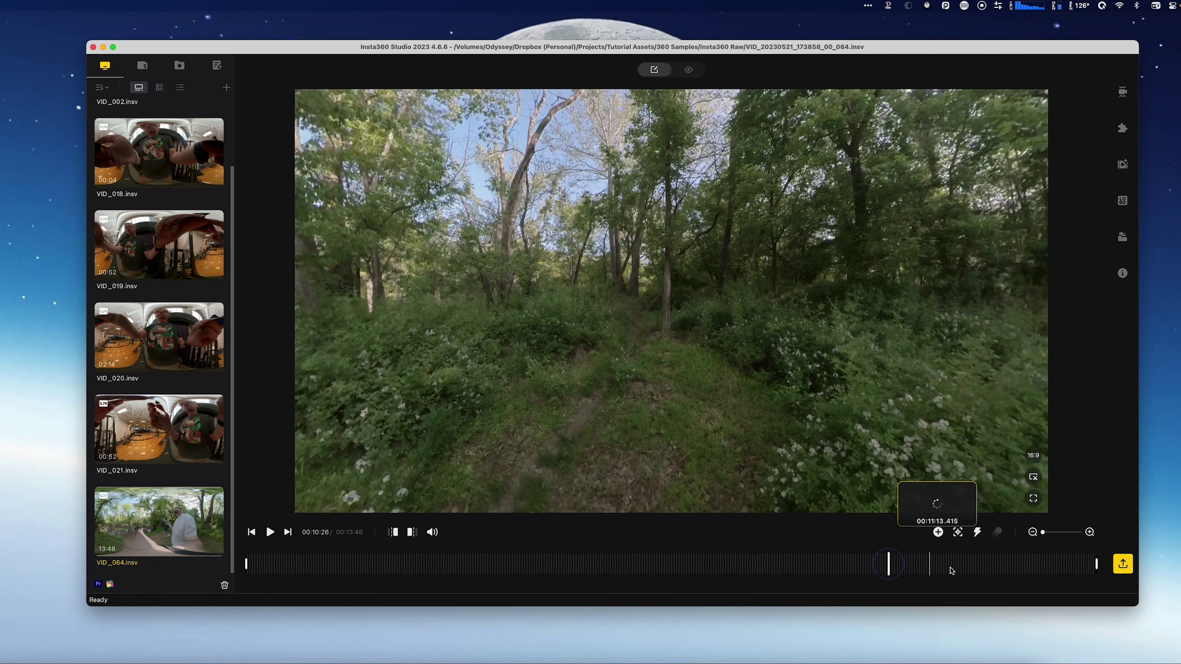
{"action": "left_click", "coordinate": [958, 563]}
{"action": "left_click_drag", "start_coordinate": [621, 354], "coordinate": [616, 433]}
{"action": "scroll", "coordinate": [108, 331], "scroll_direction": "up", "scroll_amount": 2}
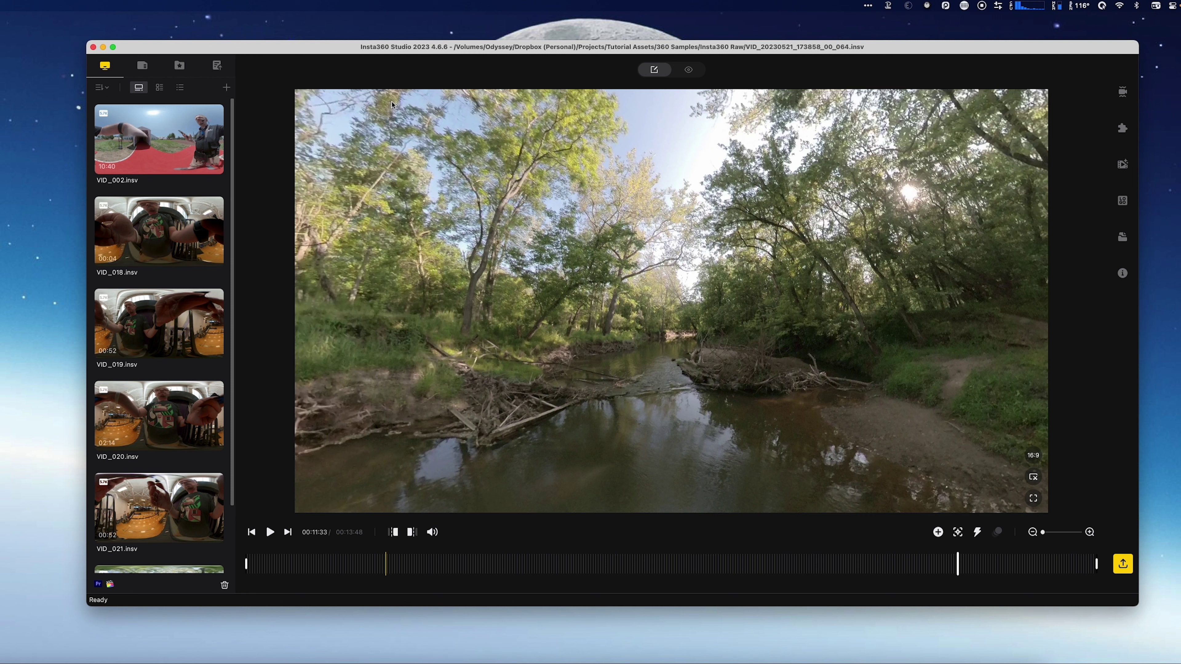
- Look through the other media sections, including the export queue, and return to the list of imported clips
{"action": "left_click", "coordinate": [141, 66]}
{"action": "left_click", "coordinate": [107, 68]}
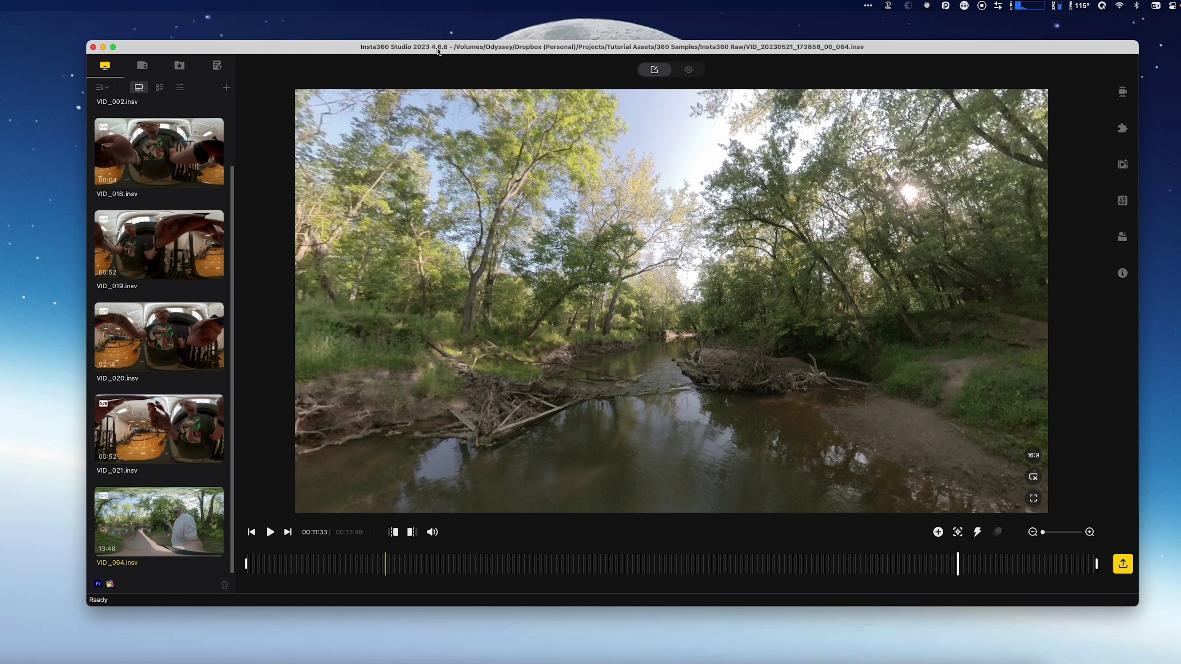
{"action": "left_click", "coordinate": [178, 66]}
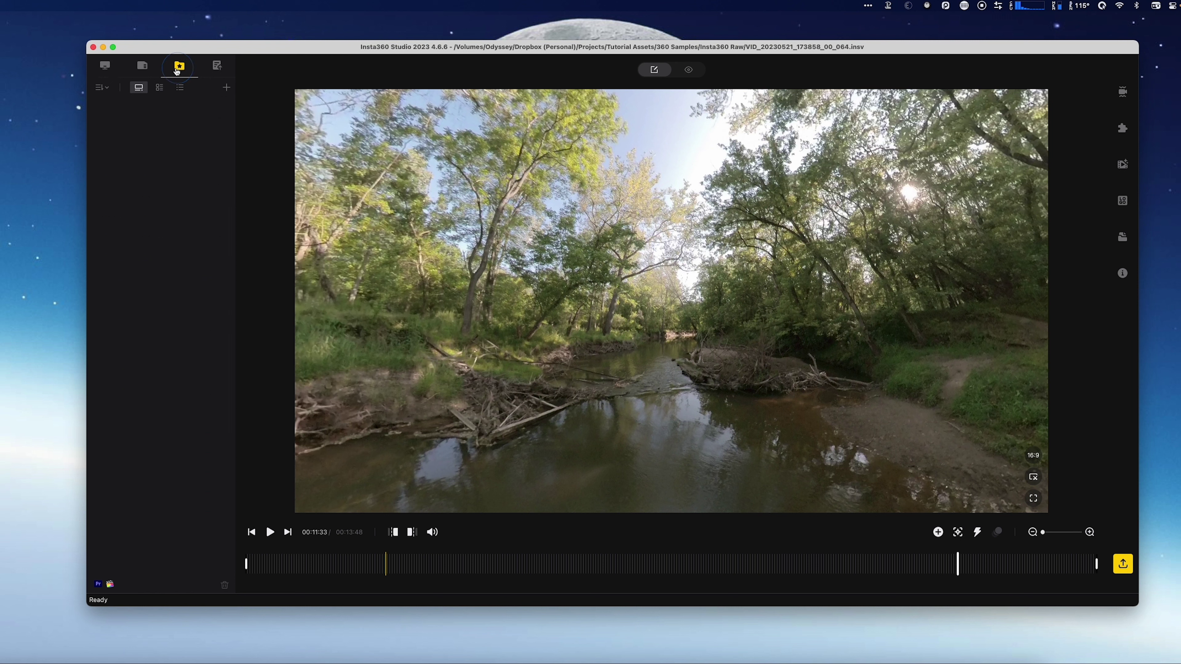
{"action": "left_click", "coordinate": [217, 65]}
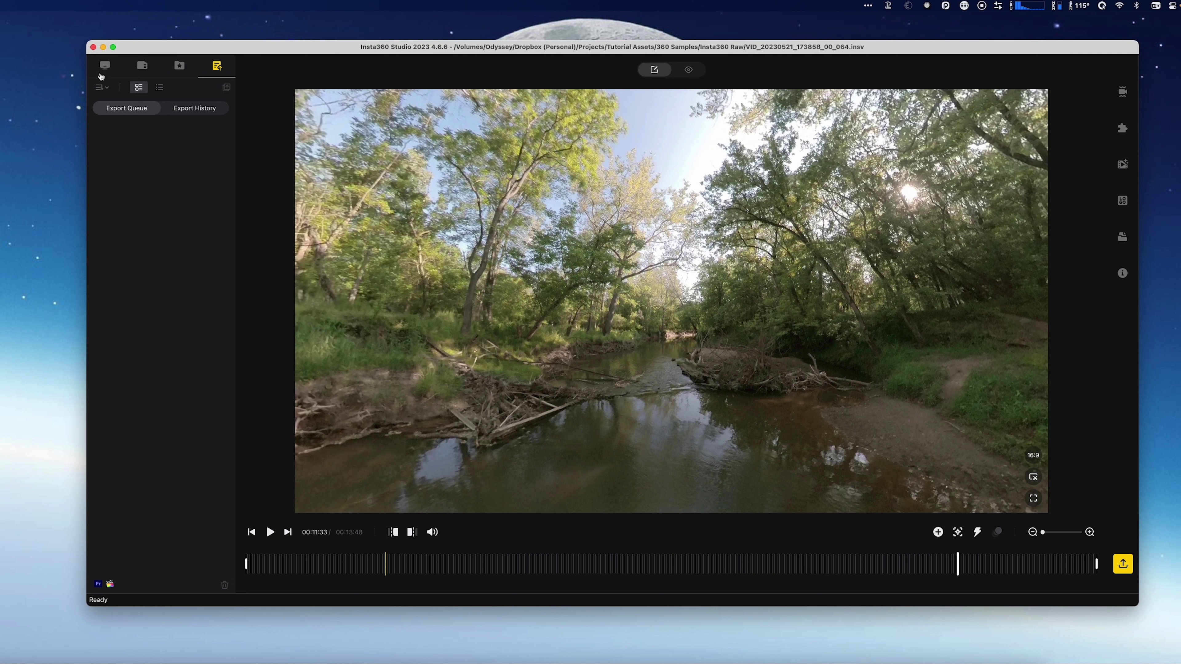
{"action": "left_click", "coordinate": [104, 65]}
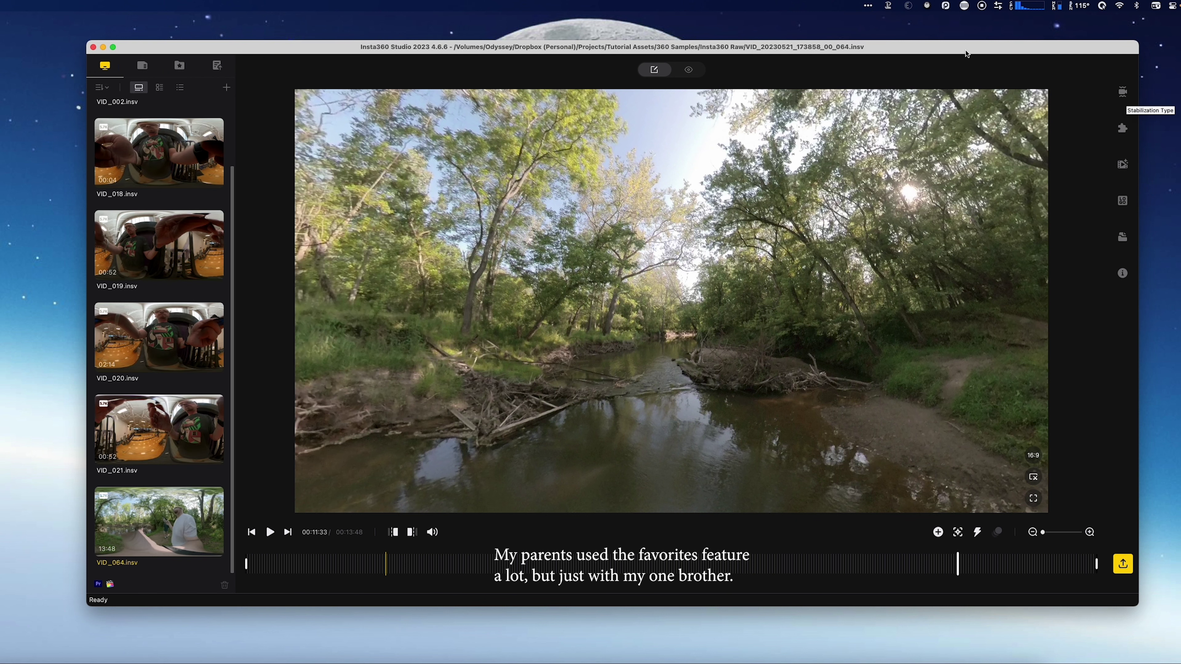
- Try to turn off FlowState Stabilization for the VID_064 clip
{"action": "left_click", "coordinate": [1122, 91]}
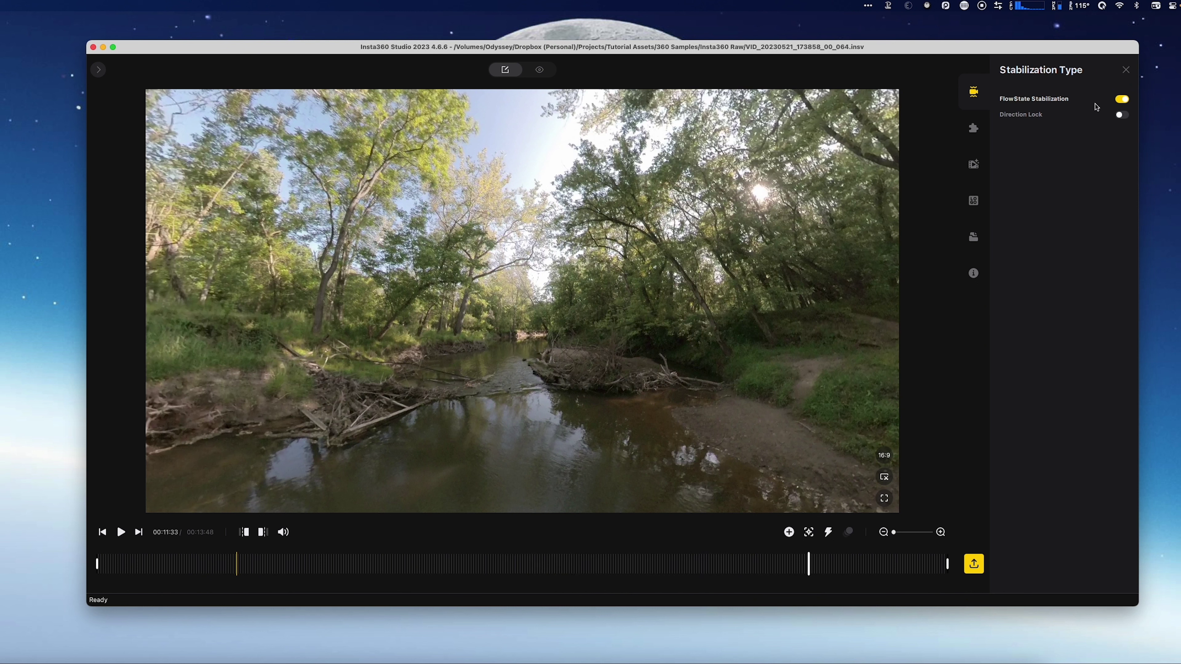
{"action": "left_click", "coordinate": [1122, 99]}
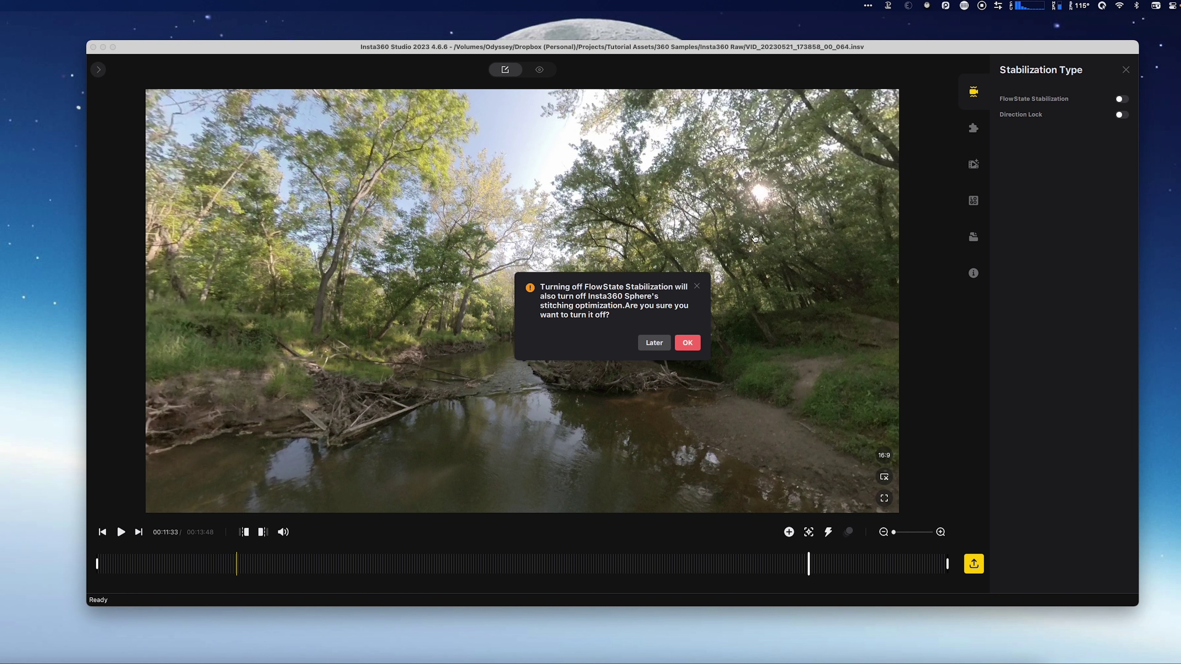
{"action": "left_click", "coordinate": [696, 286]}
- Review the stabilization and stitching options for the VID_064 clip and pan around the creek view
{"action": "left_click", "coordinate": [973, 132]}
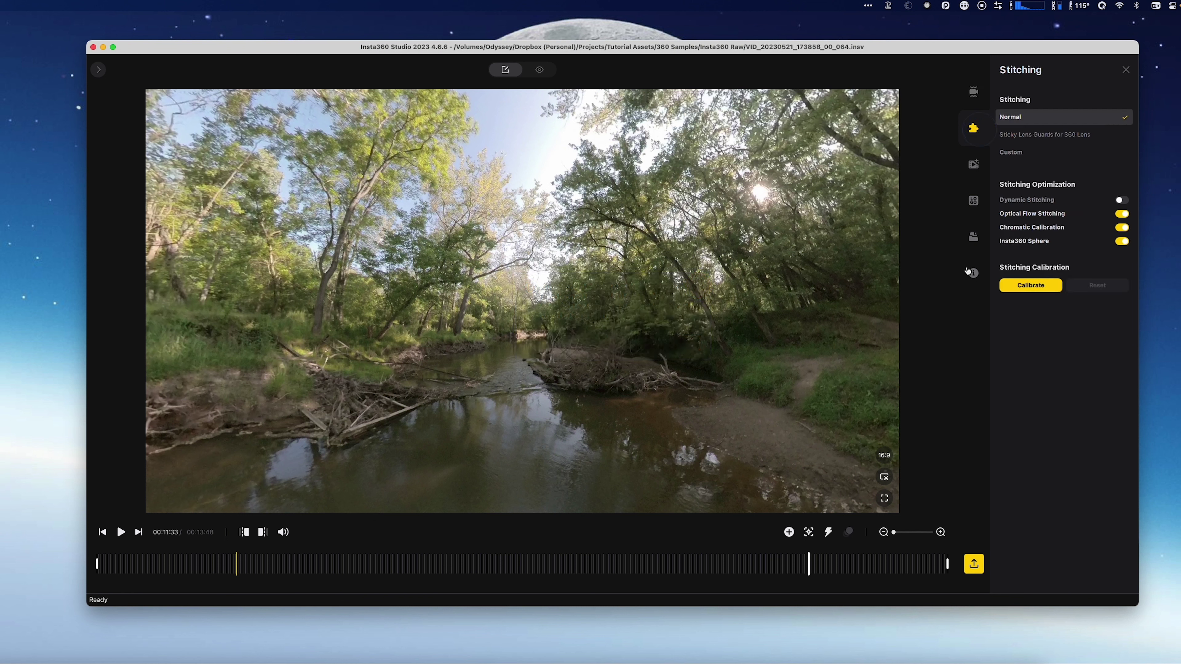
{"action": "left_click", "coordinate": [973, 94]}
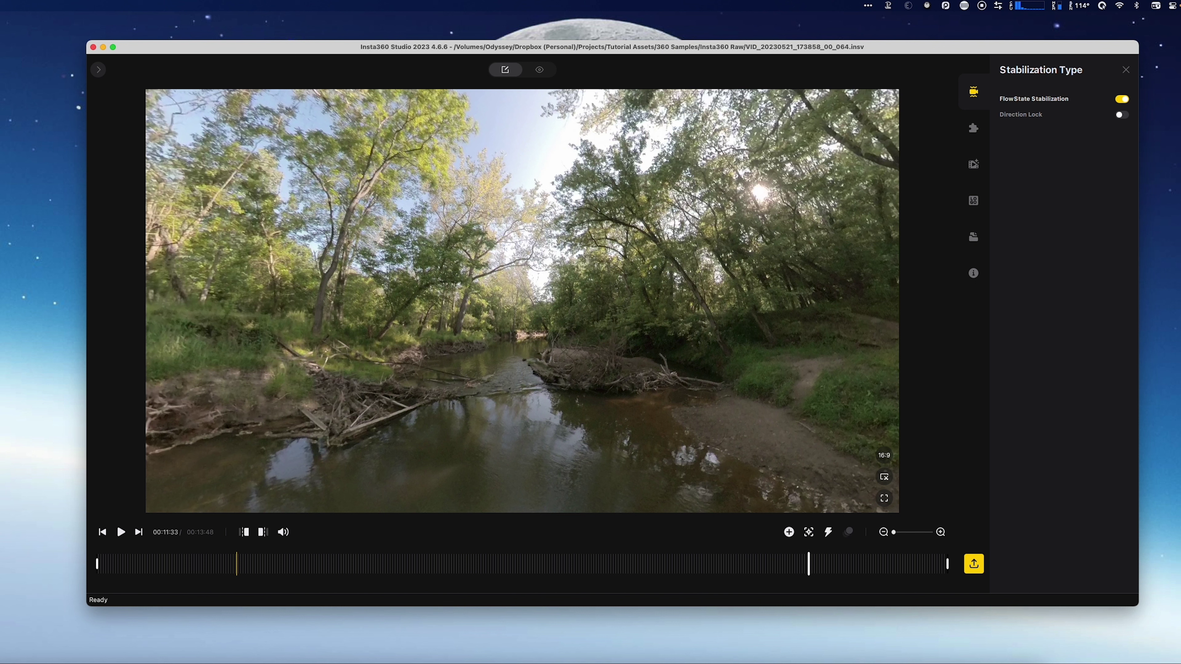
{"action": "left_click", "coordinate": [1037, 142]}
{"action": "left_click", "coordinate": [971, 130]}
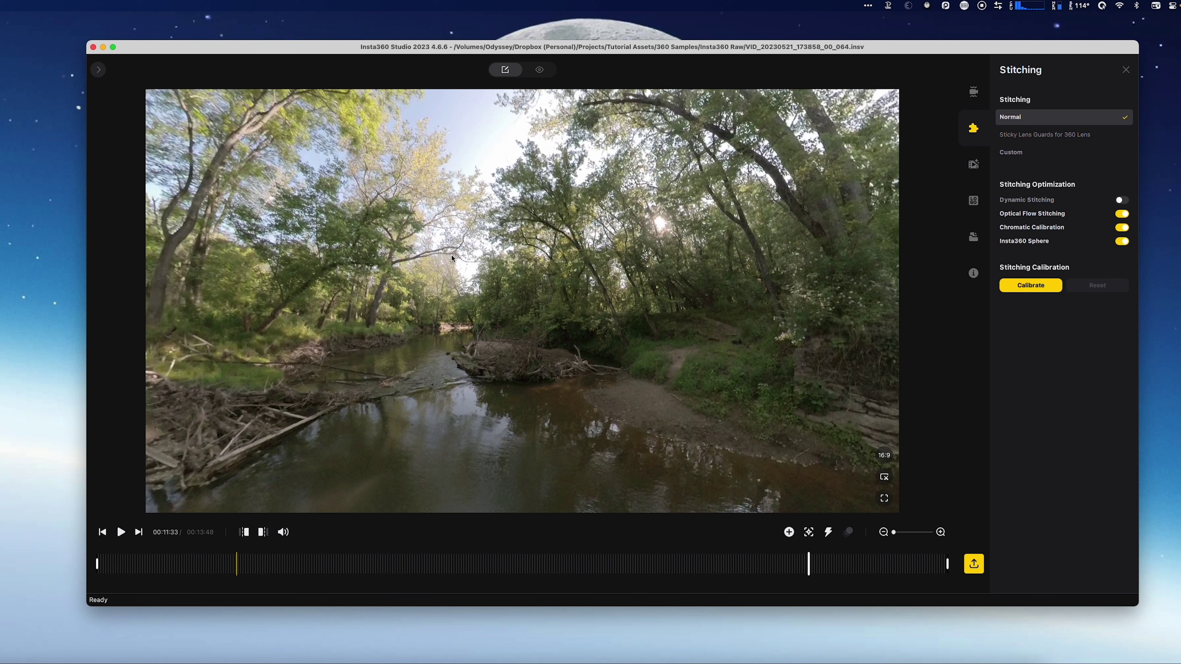
{"action": "left_click_drag", "start_coordinate": [451, 259], "coordinate": [545, 249]}
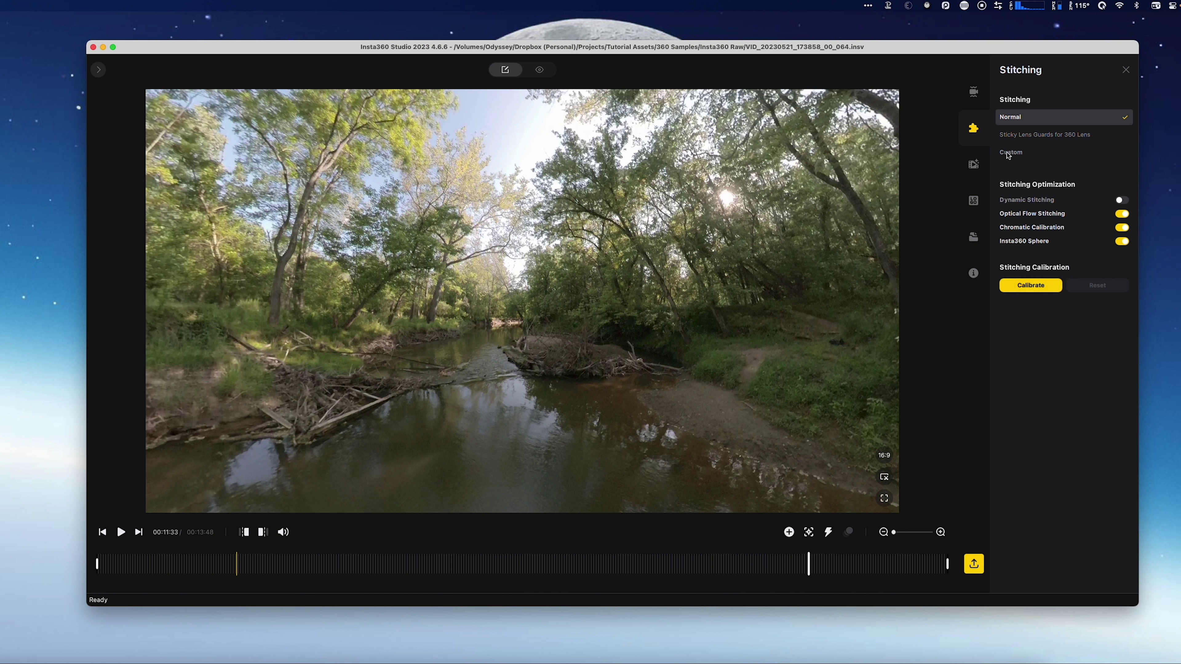
- Review the clip's media processing, logo settings, project management and file properties
{"action": "left_click", "coordinate": [971, 164]}
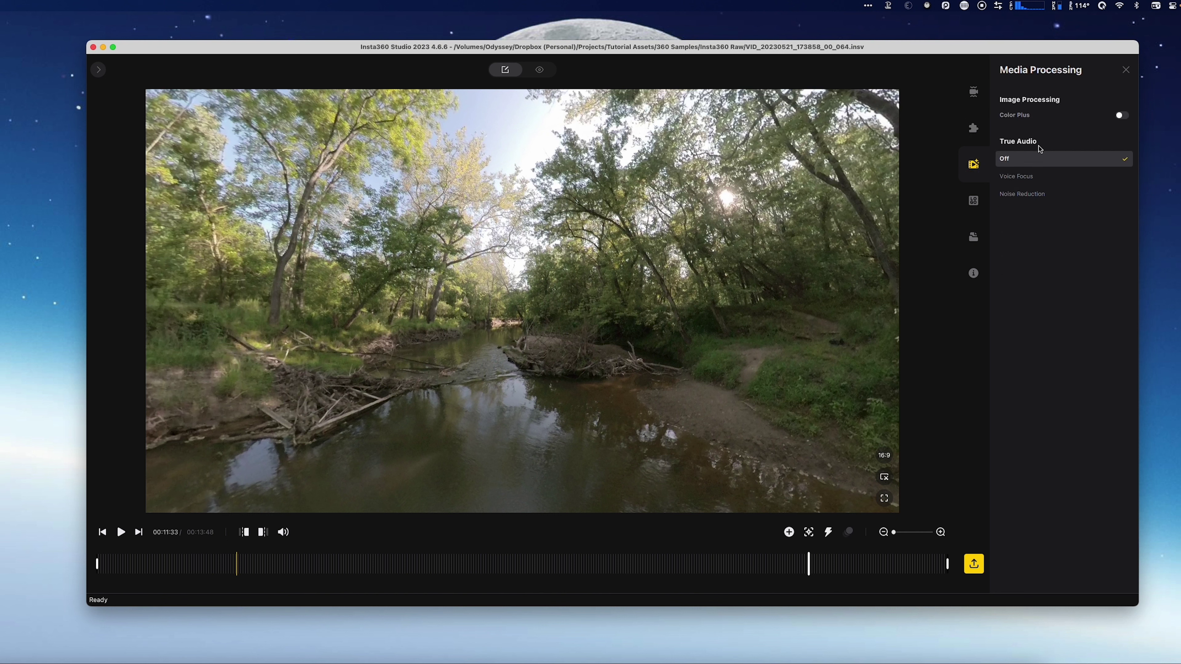
{"action": "left_click", "coordinate": [974, 201]}
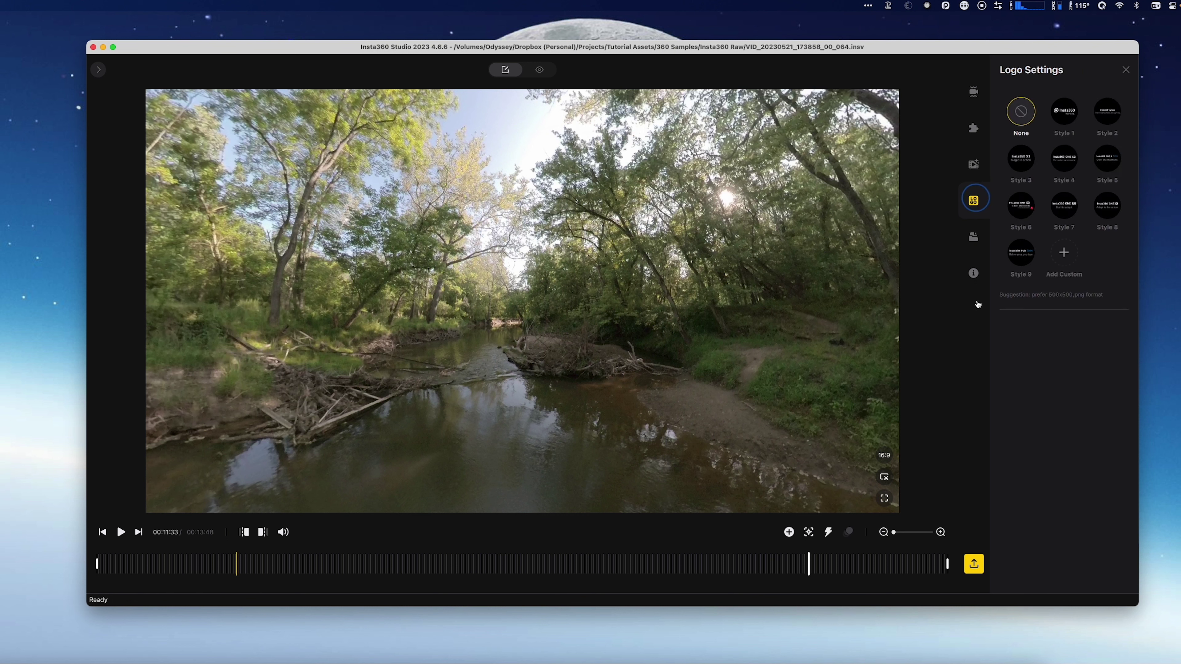
{"action": "left_click", "coordinate": [974, 237]}
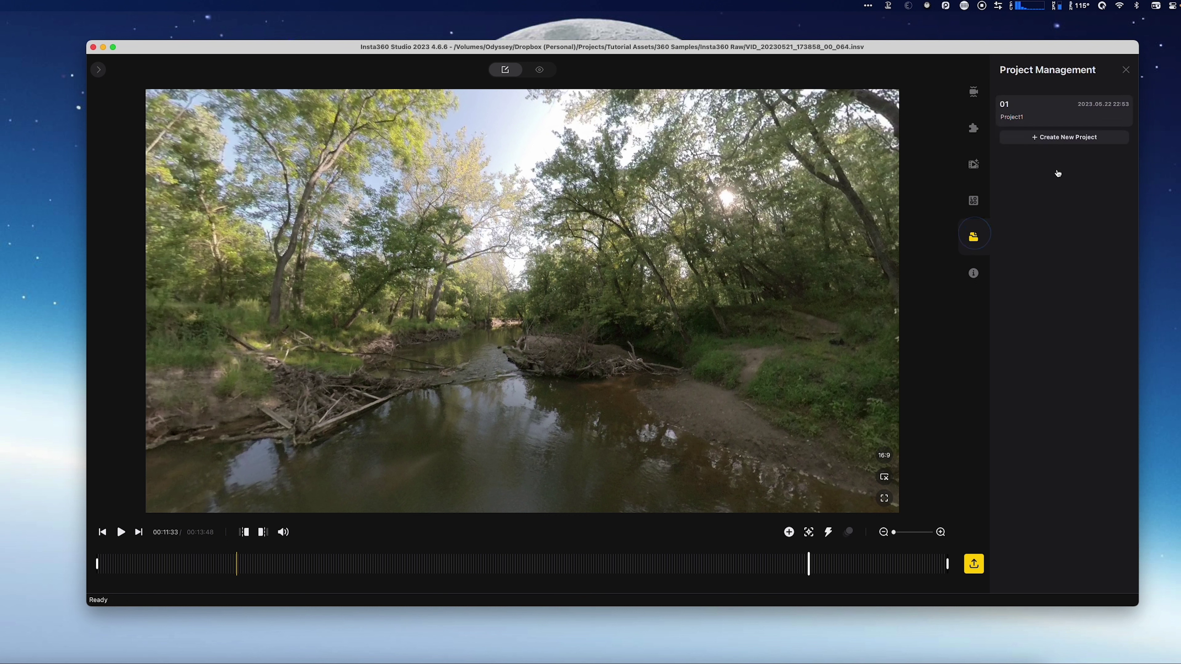
{"action": "left_click", "coordinate": [976, 275]}
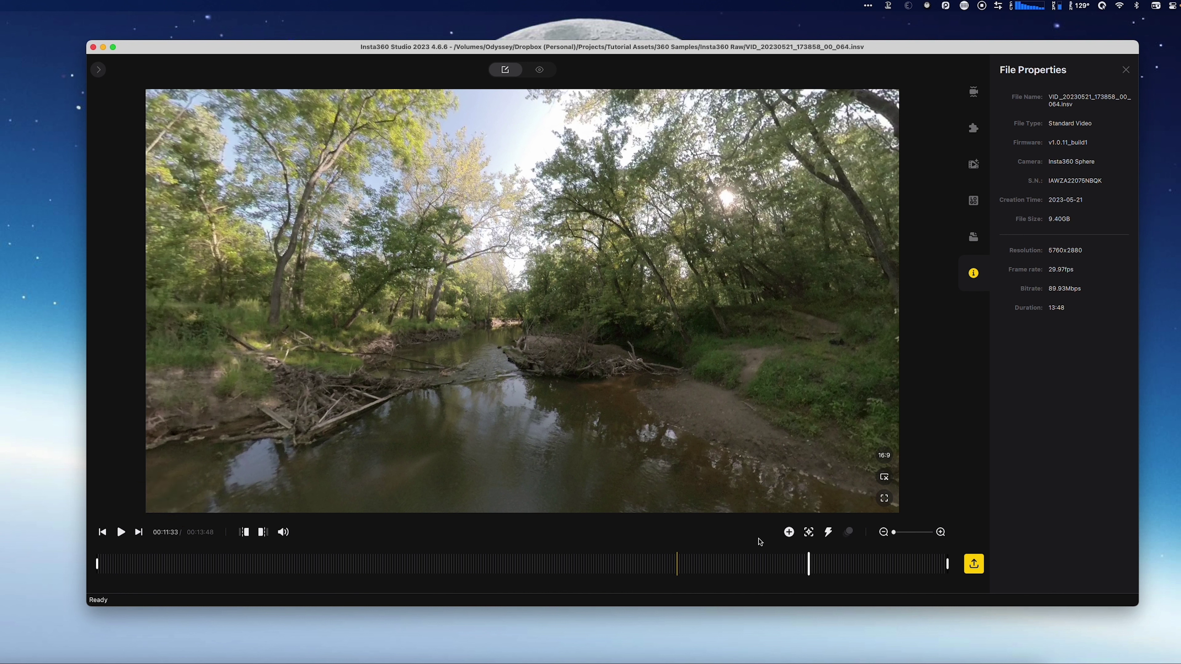
- Preview the clip in 1:1, 9:16 and 2.35:1 aspect ratios and return it to 16:9
{"action": "left_click", "coordinate": [883, 455]}
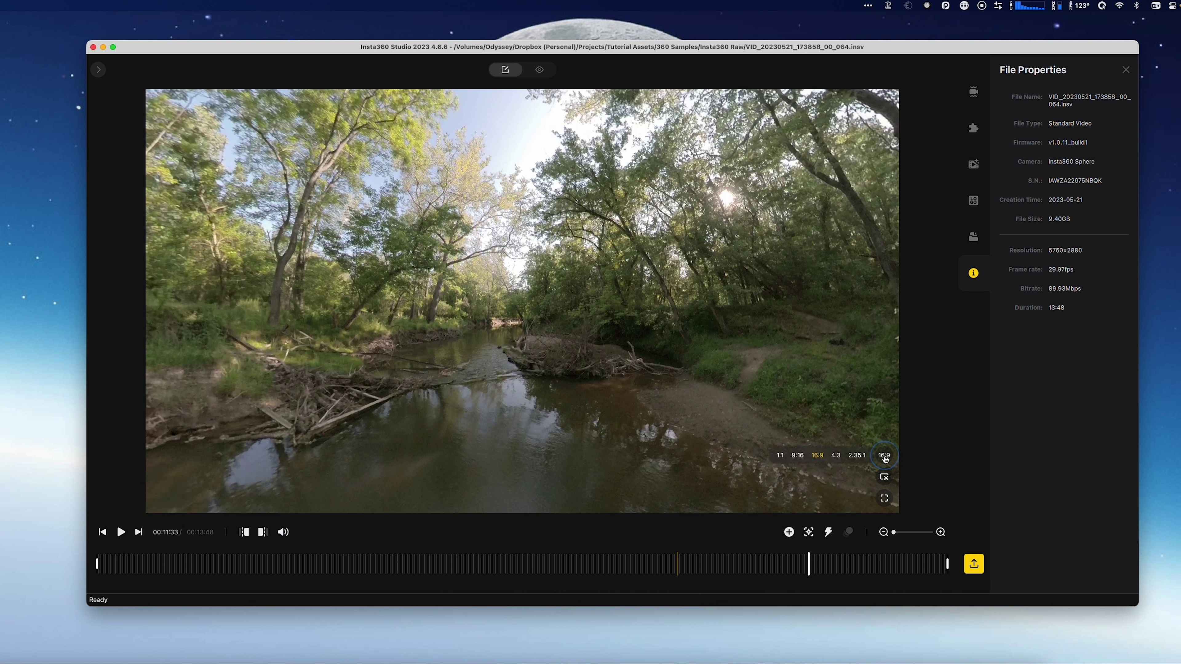
{"action": "left_click", "coordinate": [779, 456]}
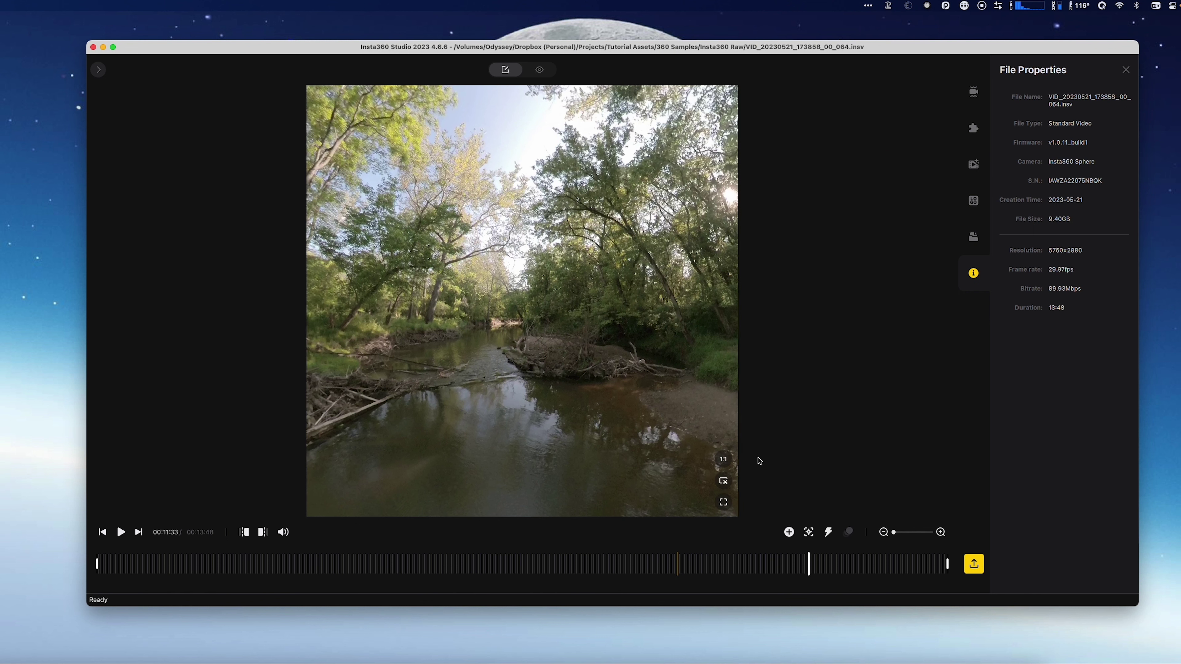
{"action": "left_click", "coordinate": [642, 463]}
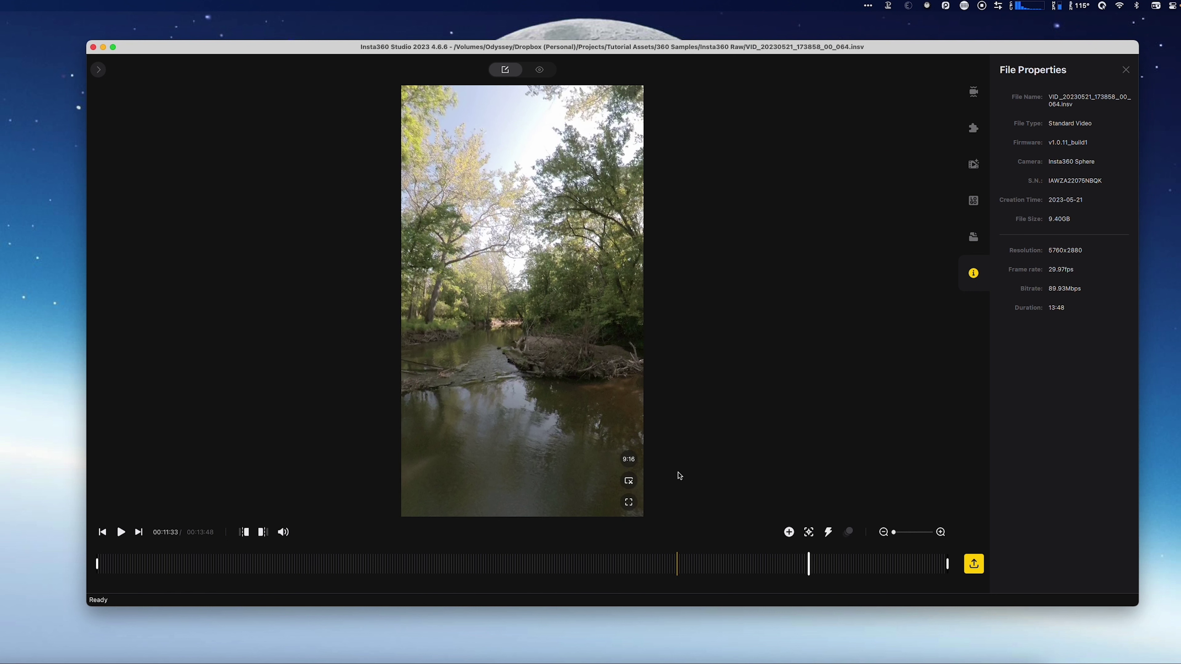
{"action": "mouse_move", "coordinate": [638, 465]}
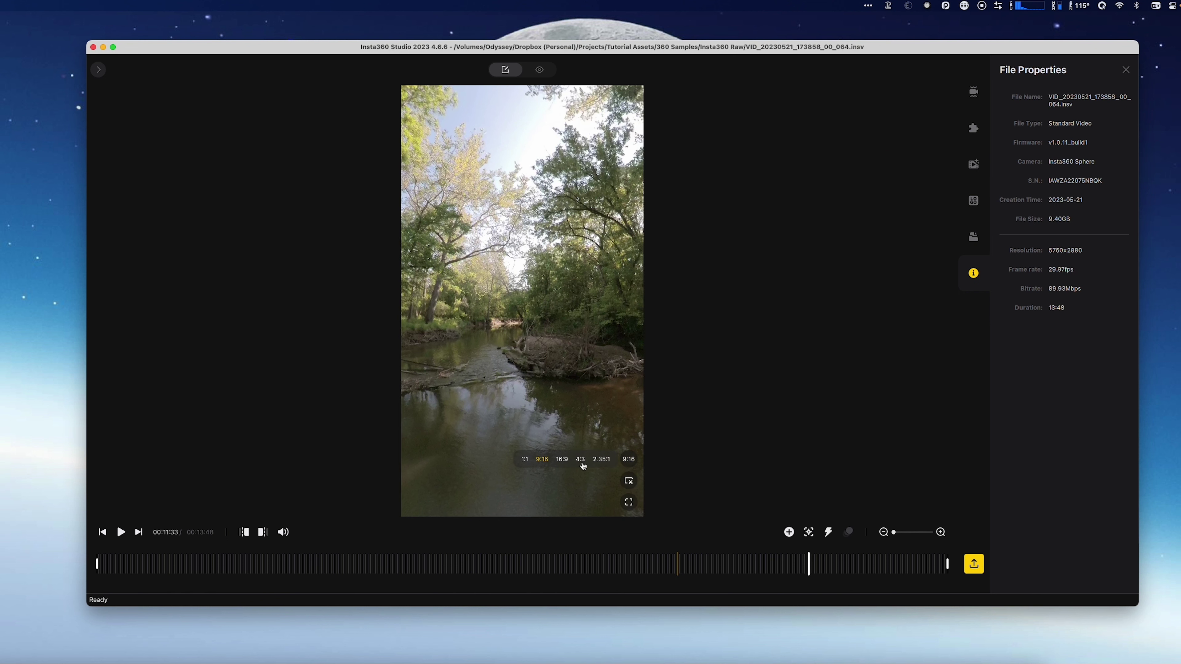
{"action": "left_click", "coordinate": [604, 459]}
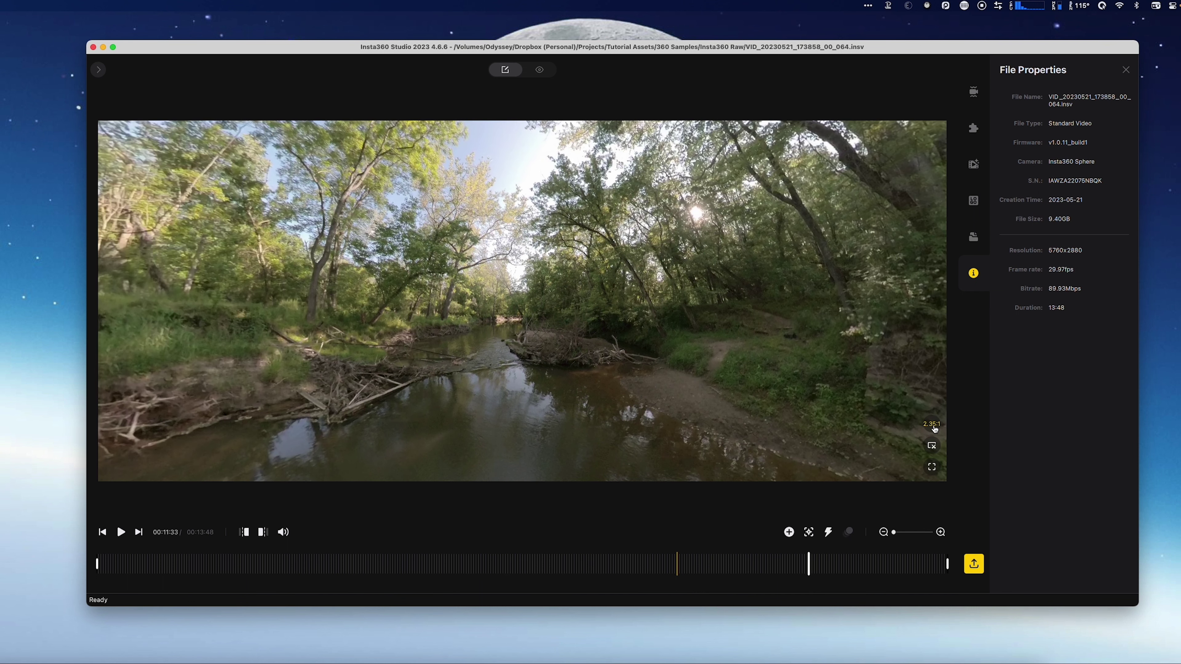
{"action": "mouse_move", "coordinate": [934, 431]}
{"action": "left_click", "coordinate": [865, 425]}
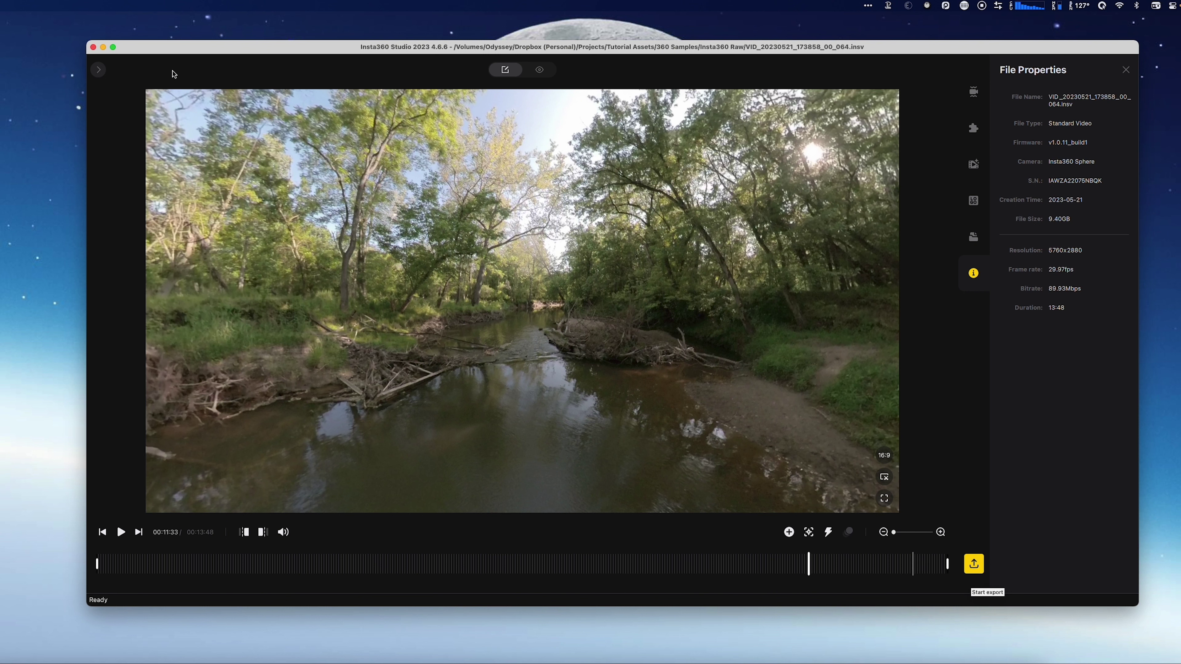
- Preview the VID_064 clip at 00:06:09 and pan the view along the forest path
{"action": "left_click", "coordinate": [476, 563]}
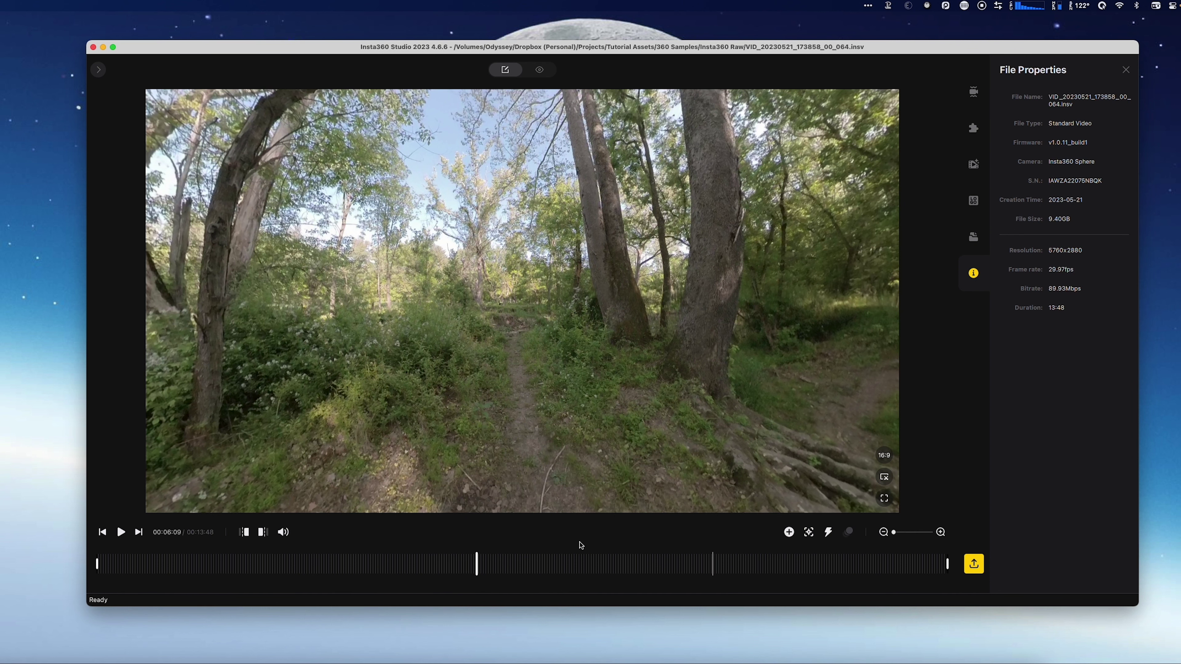
{"action": "left_click_drag", "start_coordinate": [547, 447], "coordinate": [431, 504]}
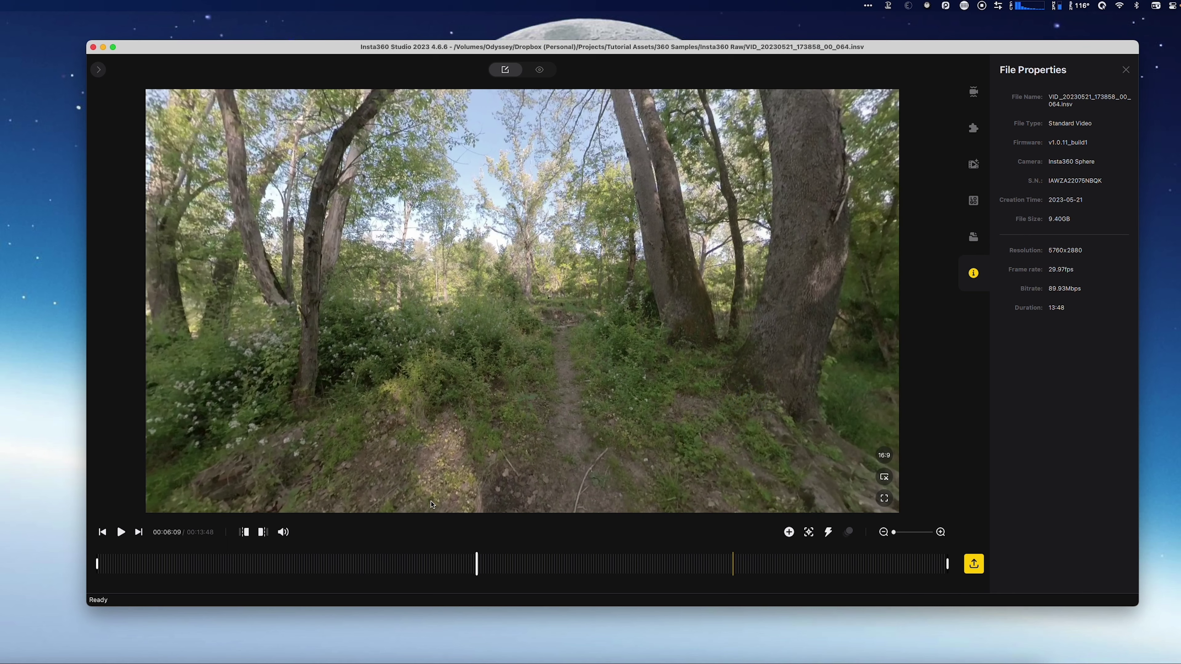
- Open the VID_021 clip and add a keyframe at 00:00:43
{"action": "left_click", "coordinate": [98, 69]}
{"action": "left_click", "coordinate": [141, 404]}
{"action": "left_click_drag", "start_coordinate": [558, 563], "coordinate": [837, 564]}
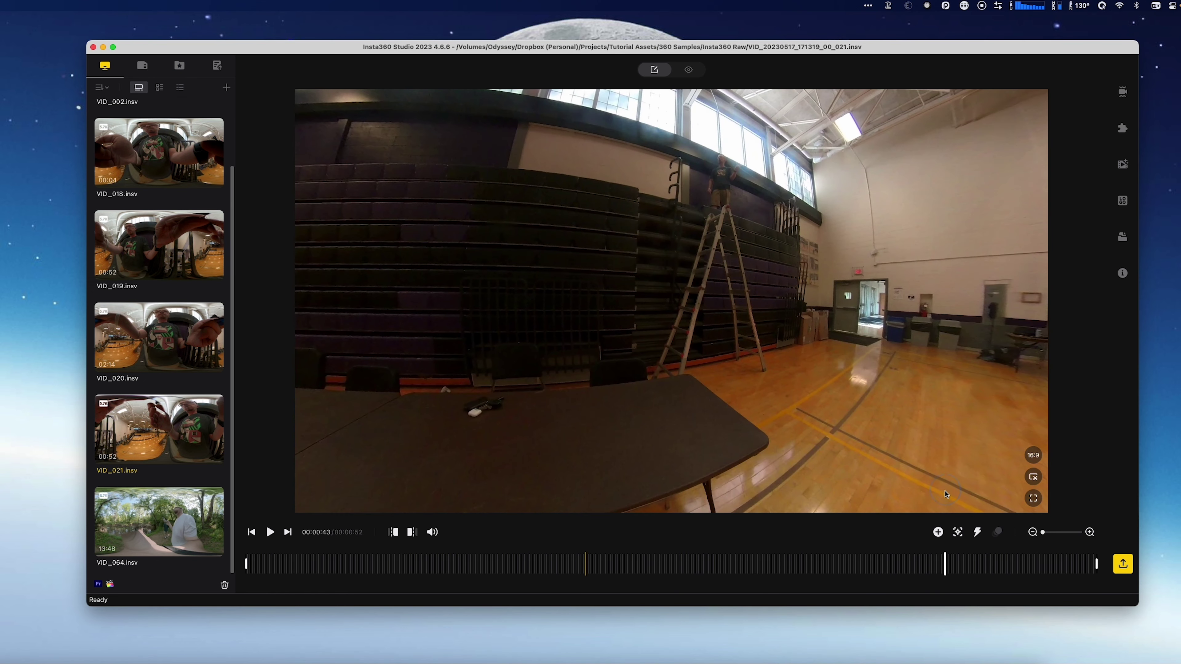
{"action": "left_click", "coordinate": [938, 532]}
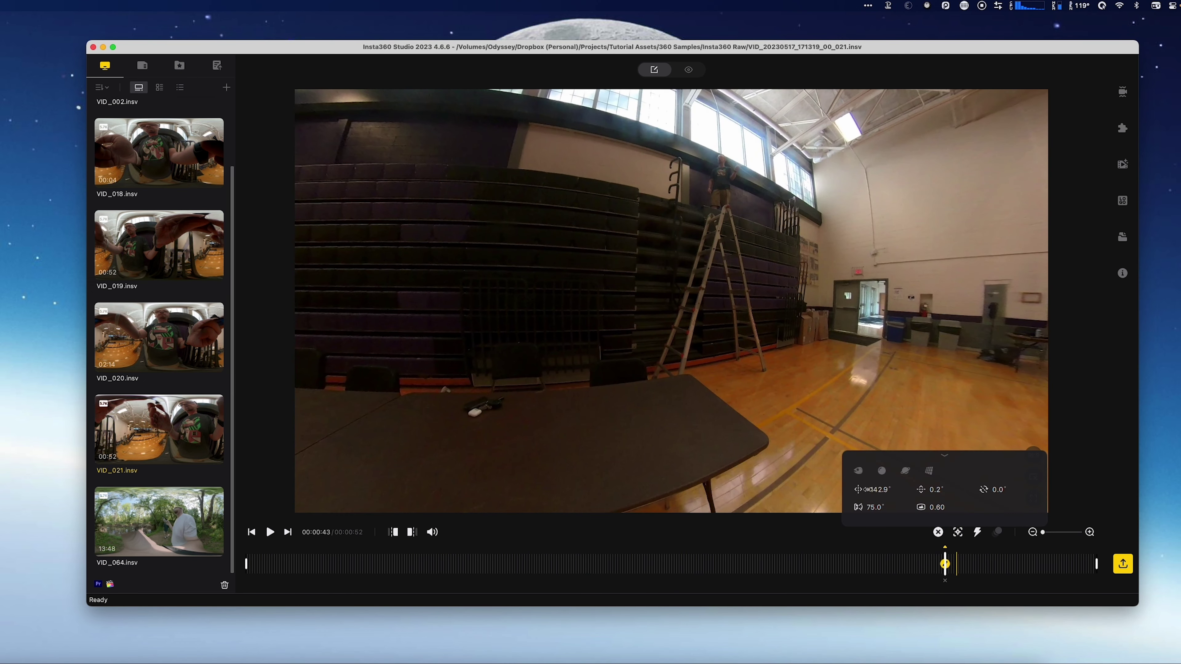
- Try pan -111.9°, tilt 21.1° and field of view 46.2° on the keyframe, adjust distortion and roll, and reset its view
{"action": "left_click_drag", "start_coordinate": [876, 489], "coordinate": [944, 487]}
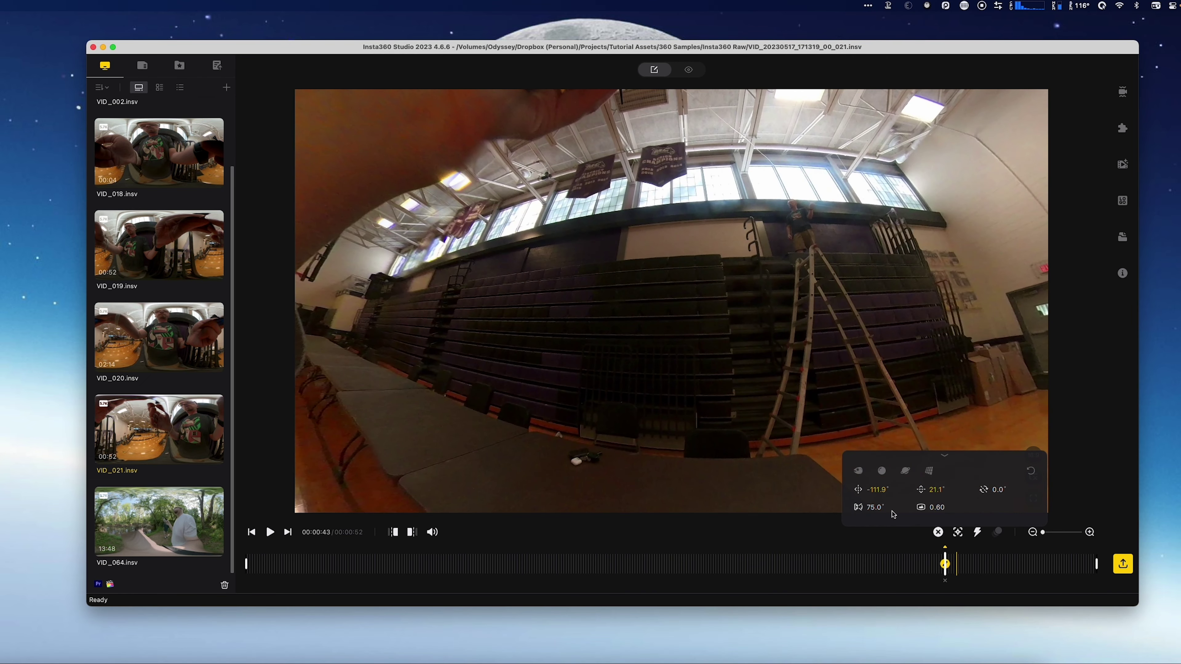
{"action": "left_click_drag", "start_coordinate": [880, 506], "coordinate": [896, 506]}
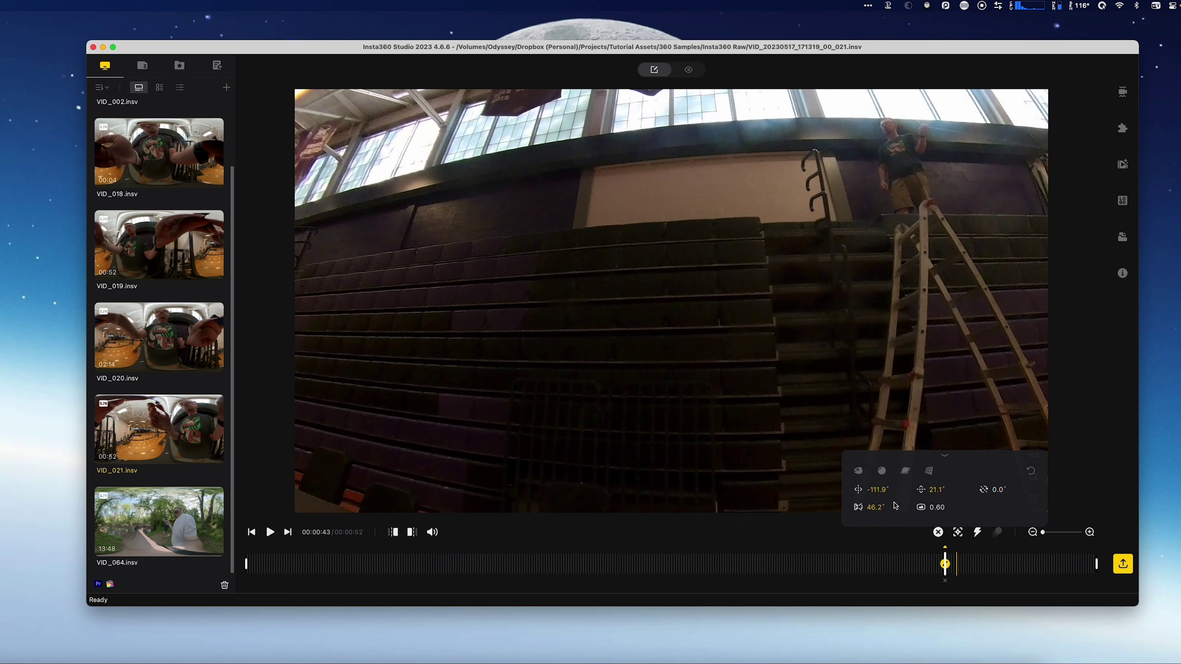
{"action": "left_click", "coordinate": [947, 507]}
{"action": "type", "text": "0.39"}
{"action": "mouse_move", "coordinate": [993, 490]}
{"action": "left_mouse_down"}
{"action": "mouse_move", "coordinate": [1022, 486]}
{"action": "mouse_move", "coordinate": [988, 488]}
{"action": "mouse_move", "coordinate": [1002, 488]}
{"action": "left_mouse_up"}
{"action": "left_click", "coordinate": [1027, 471]}
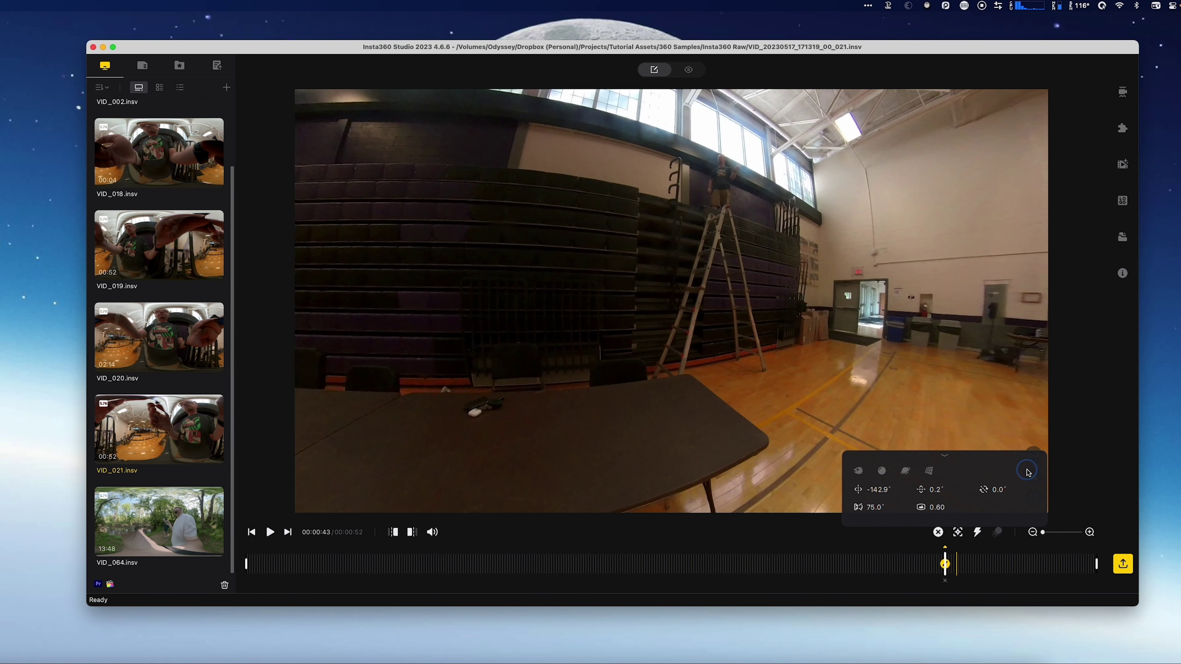
- Reframe the 00:00:43 keyframe to pan -102.0° and tilt -2.7°, and add a keyframe at 00:00:40 with tilt 40.4°
{"action": "left_click_drag", "start_coordinate": [514, 336], "coordinate": [746, 320]}
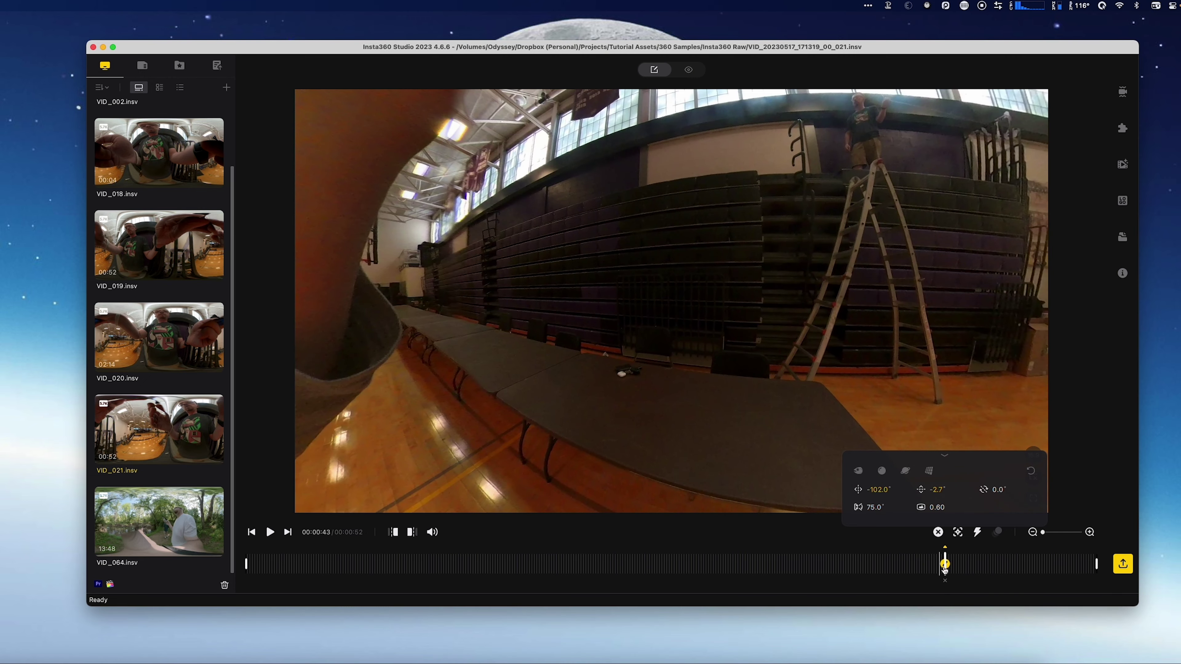
{"action": "left_click_drag", "start_coordinate": [944, 565], "coordinate": [895, 564]}
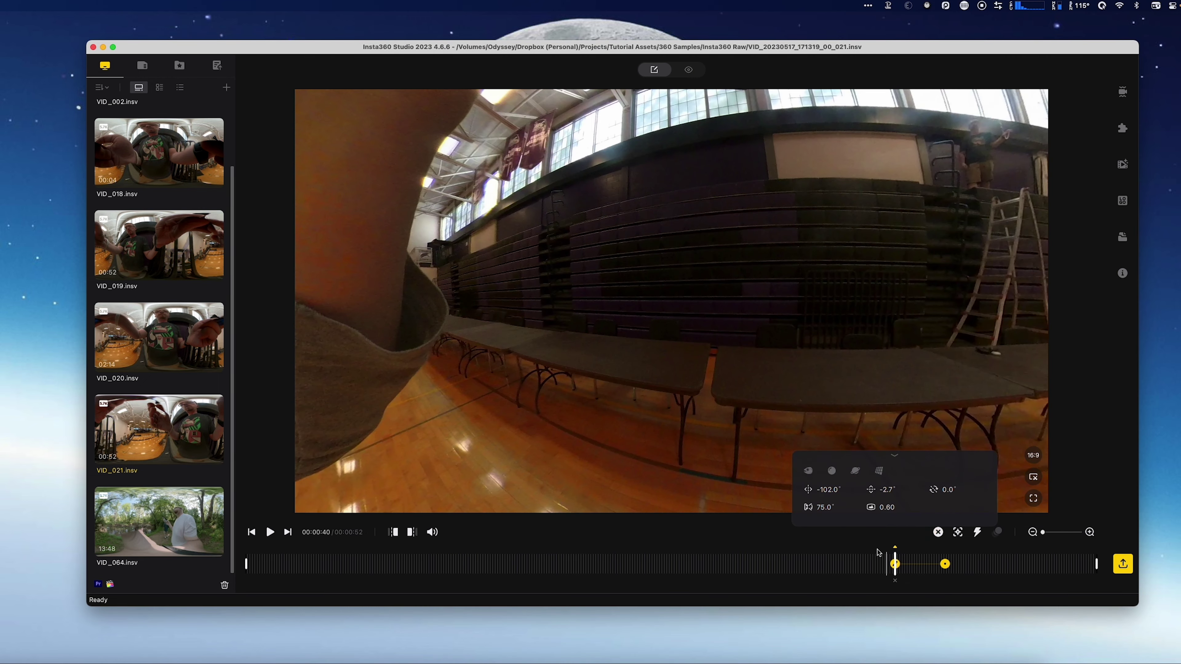
{"action": "left_click_drag", "start_coordinate": [885, 490], "coordinate": [911, 491]}
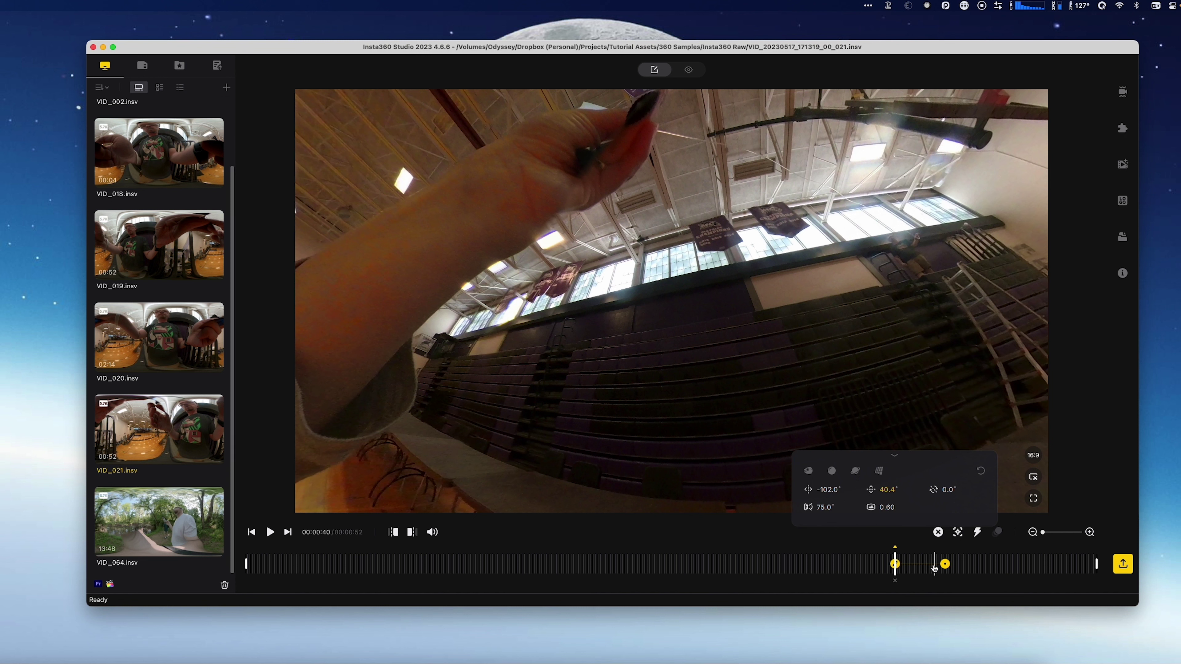
- Remove the transition between the two keyframes, delete the 00:00:43 keyframe and select the one at 00:00:40
{"action": "left_click", "coordinate": [922, 565]}
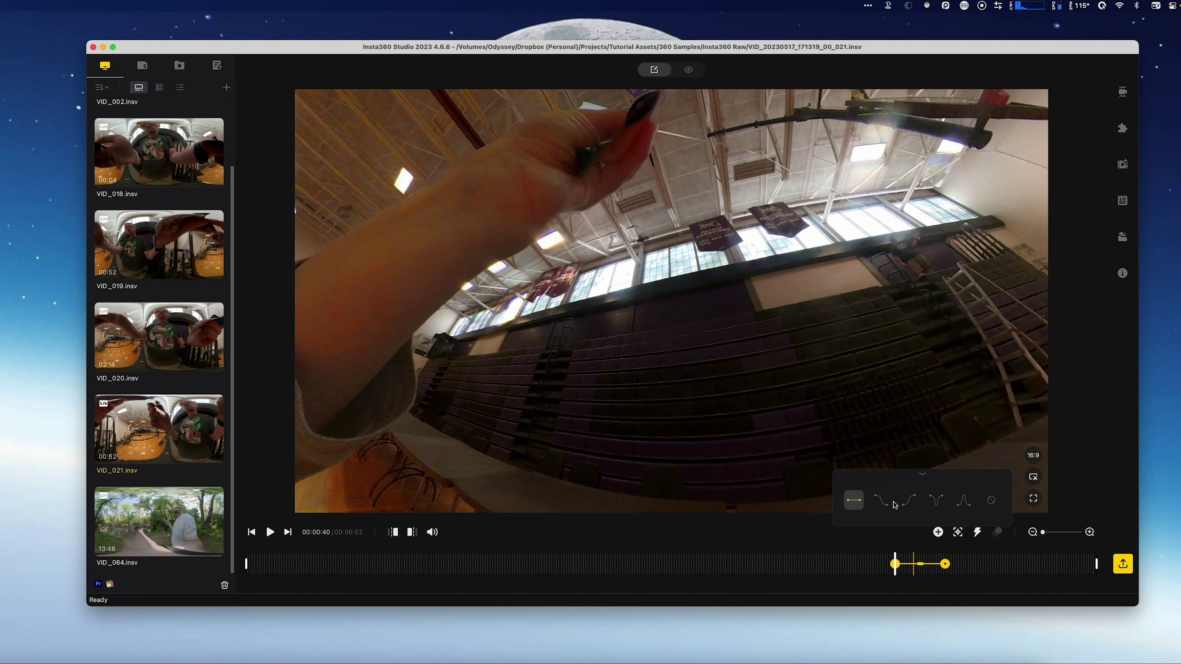
{"action": "left_click", "coordinate": [991, 503]}
{"action": "left_click", "coordinate": [945, 565]}
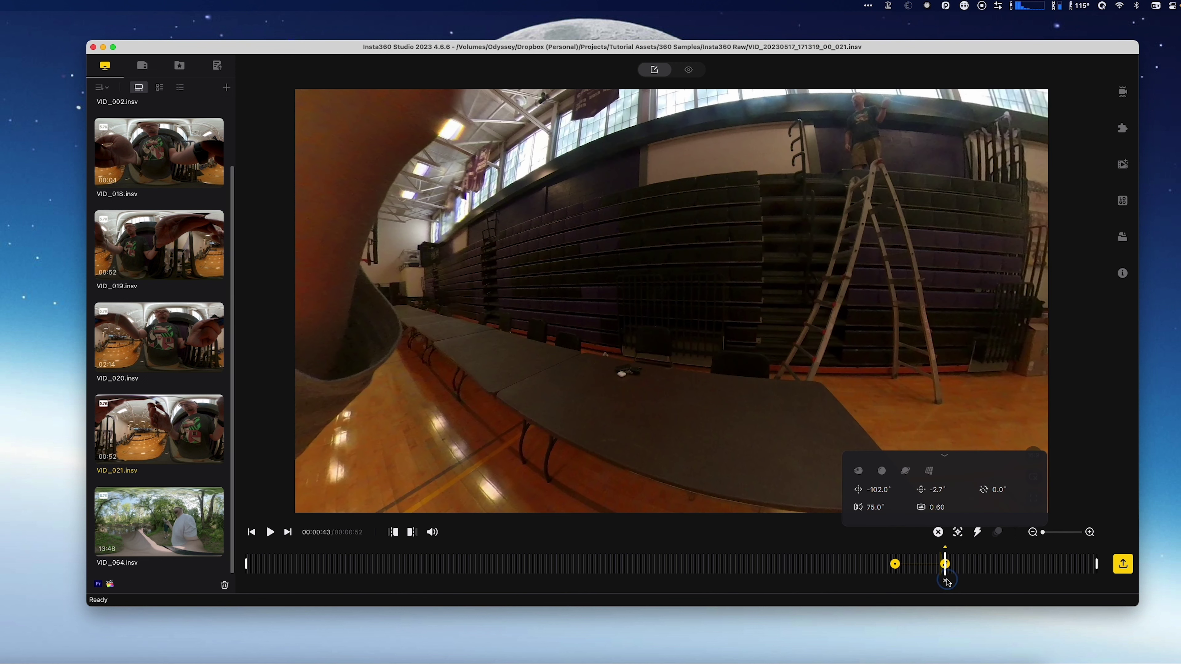
{"action": "left_click", "coordinate": [947, 581]}
{"action": "left_click", "coordinate": [895, 563]}
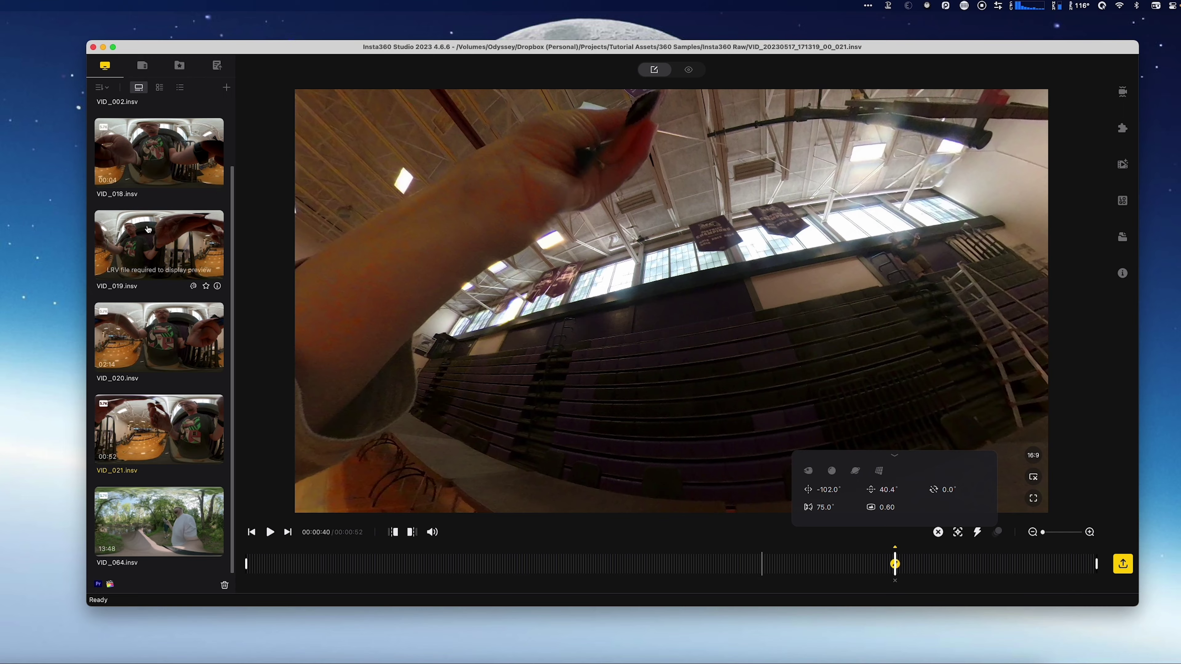
- Open the VID_019 clip and trim it to an 11-second section starting at 00:00:13
{"action": "left_click", "coordinate": [153, 246]}
{"action": "left_click", "coordinate": [679, 564]}
{"action": "left_click_drag", "start_coordinate": [680, 567], "coordinate": [484, 558]}
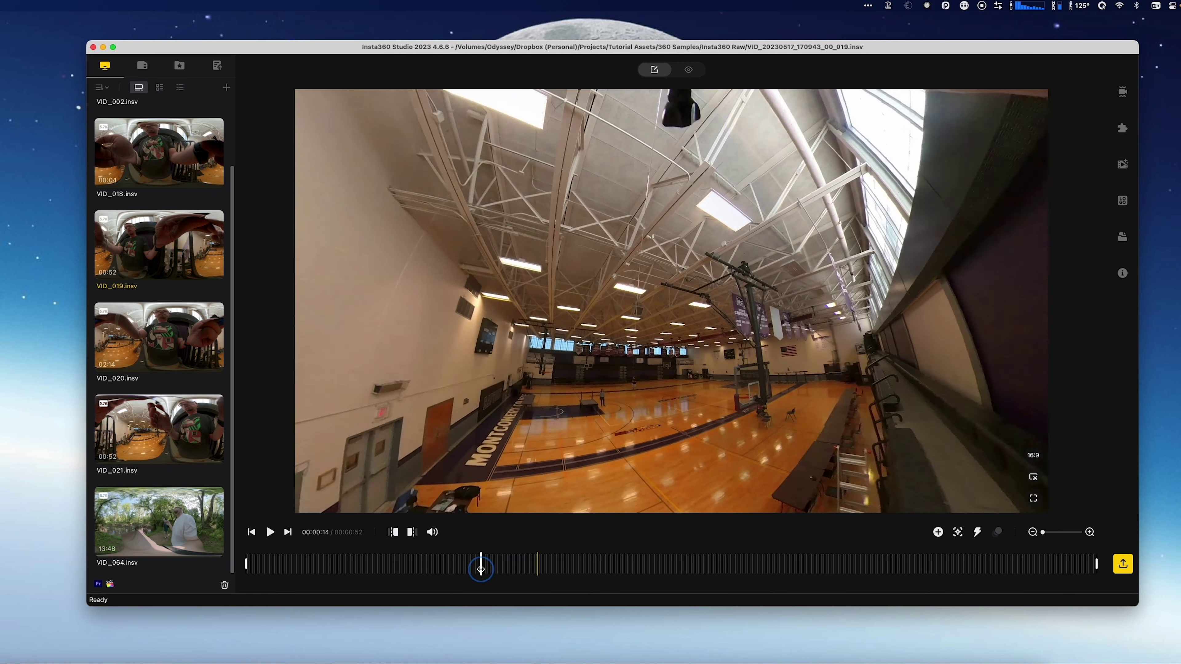
{"action": "left_click_drag", "start_coordinate": [480, 568], "coordinate": [461, 570]}
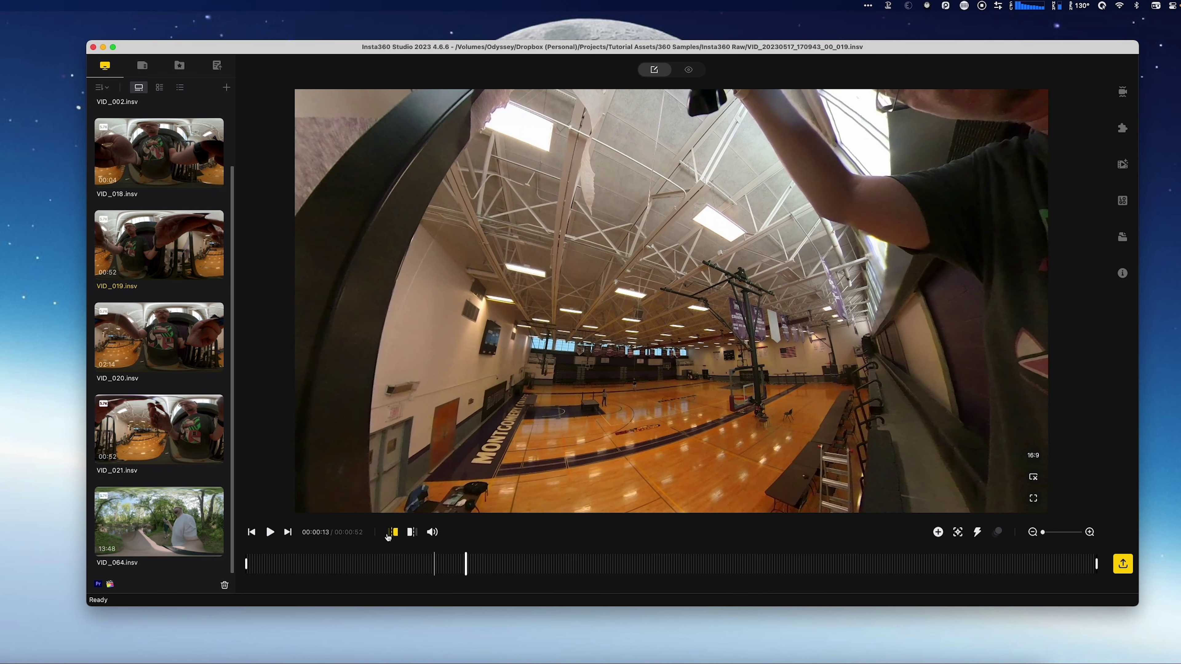
{"action": "left_click", "coordinate": [392, 533]}
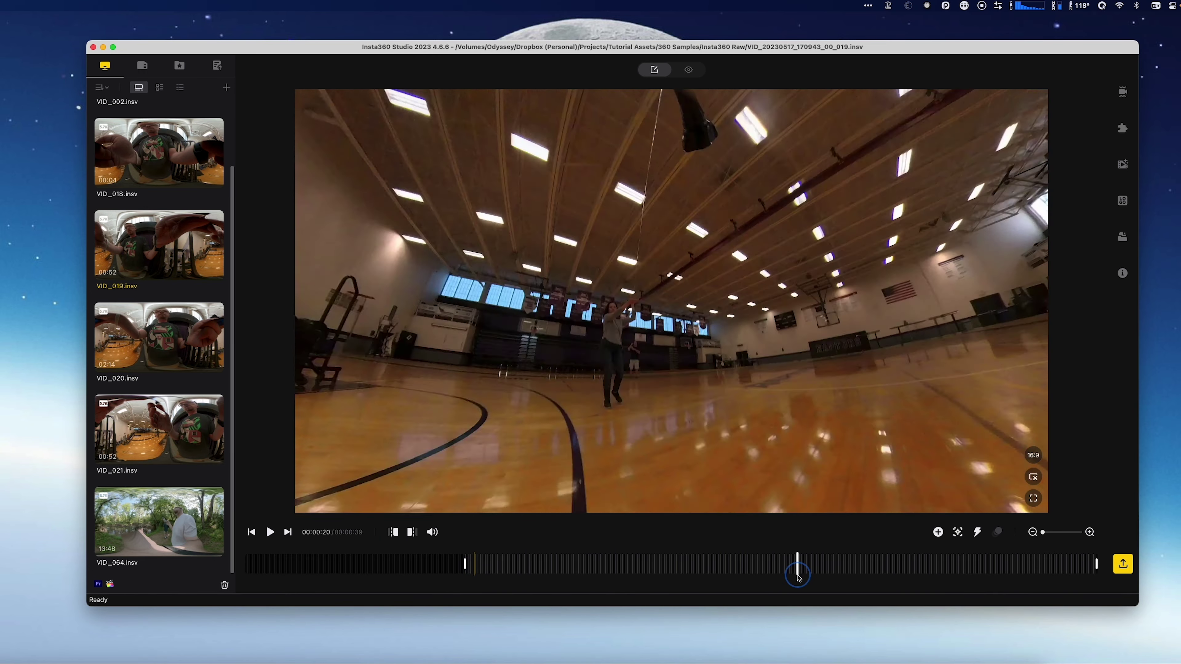
{"action": "left_click_drag", "start_coordinate": [797, 577], "coordinate": [648, 585]}
{"action": "left_click", "coordinate": [411, 533]}
- Try tracking the woman on the court from 00:00:01 and stop the tracking at 00:00:02
{"action": "left_click_drag", "start_coordinate": [568, 564], "coordinate": [493, 564]}
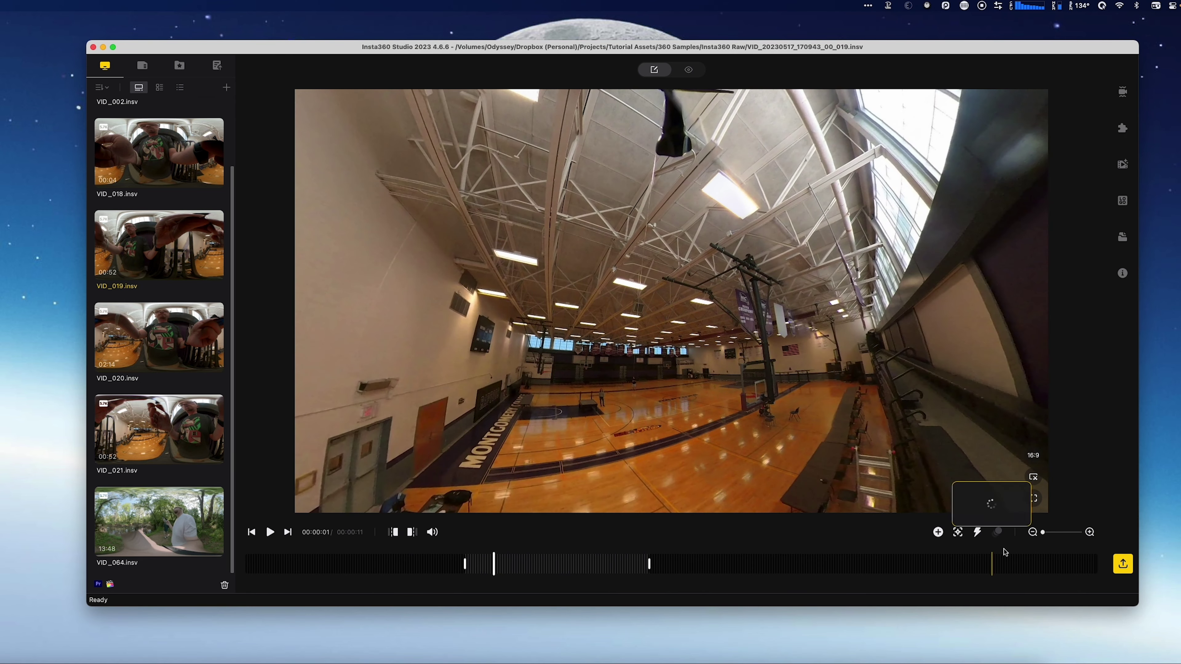
{"action": "left_click", "coordinate": [957, 532]}
{"action": "left_click_drag", "start_coordinate": [605, 354], "coordinate": [616, 383]}
{"action": "left_click", "coordinate": [710, 502]}
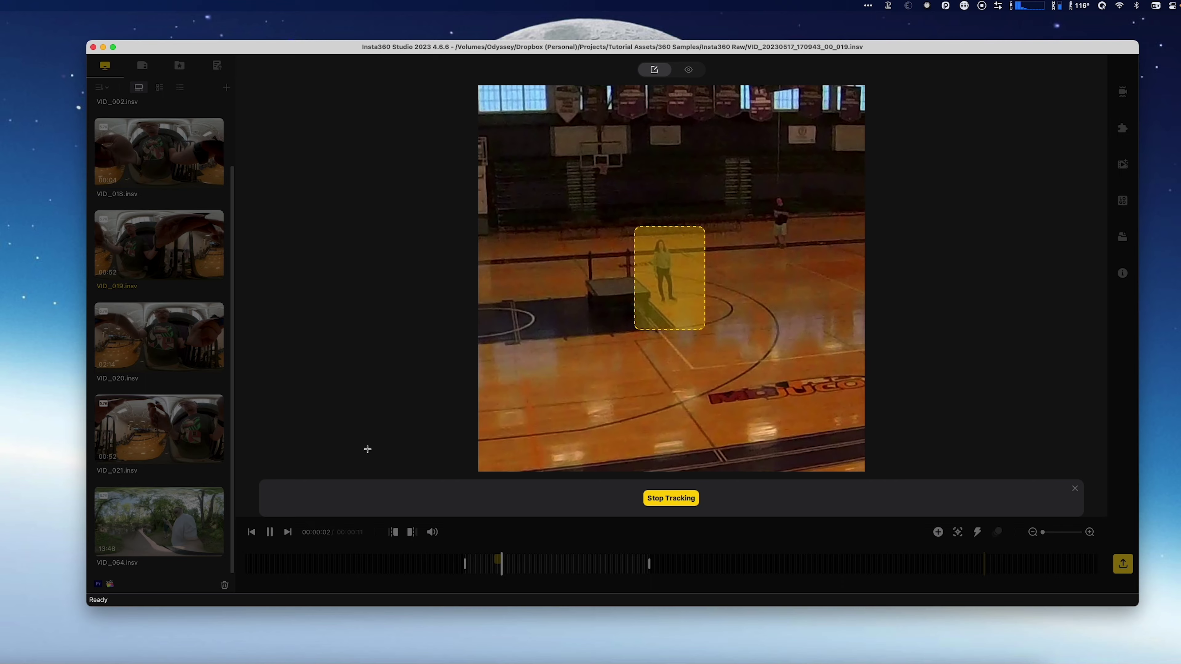
{"action": "left_click", "coordinate": [671, 497]}
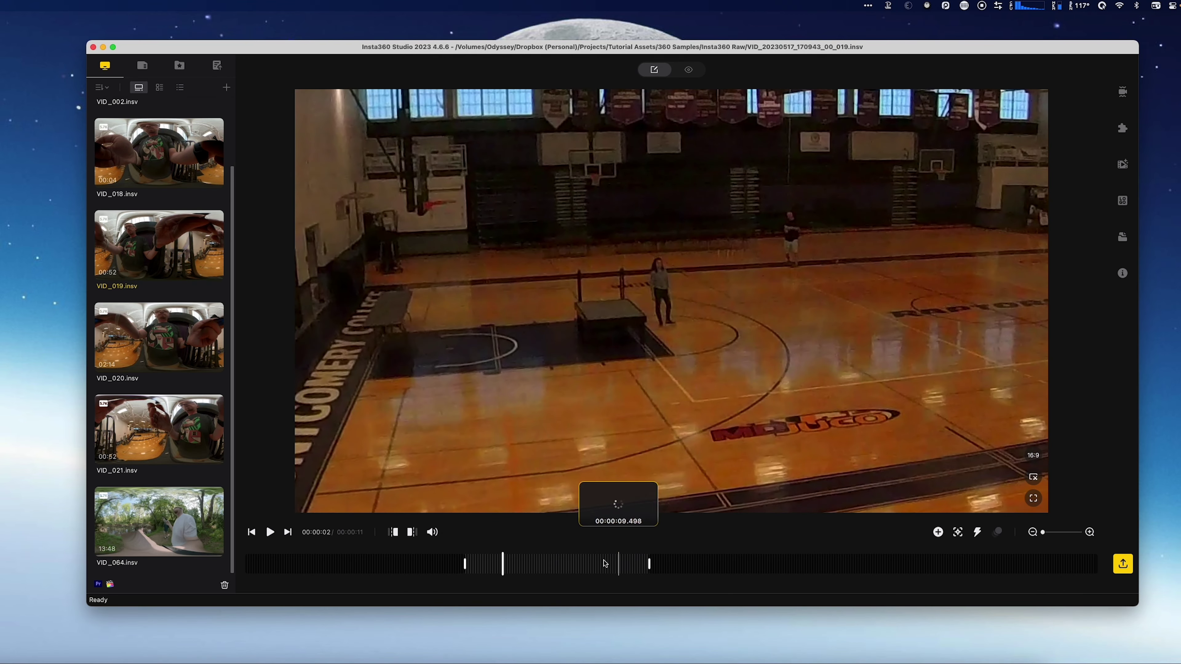
- Try tracking the walking woman again from 00:00:04 with a box around her, and stop the tracking
{"action": "left_click", "coordinate": [518, 568]}
{"action": "left_click_drag", "start_coordinate": [517, 565], "coordinate": [543, 568]}
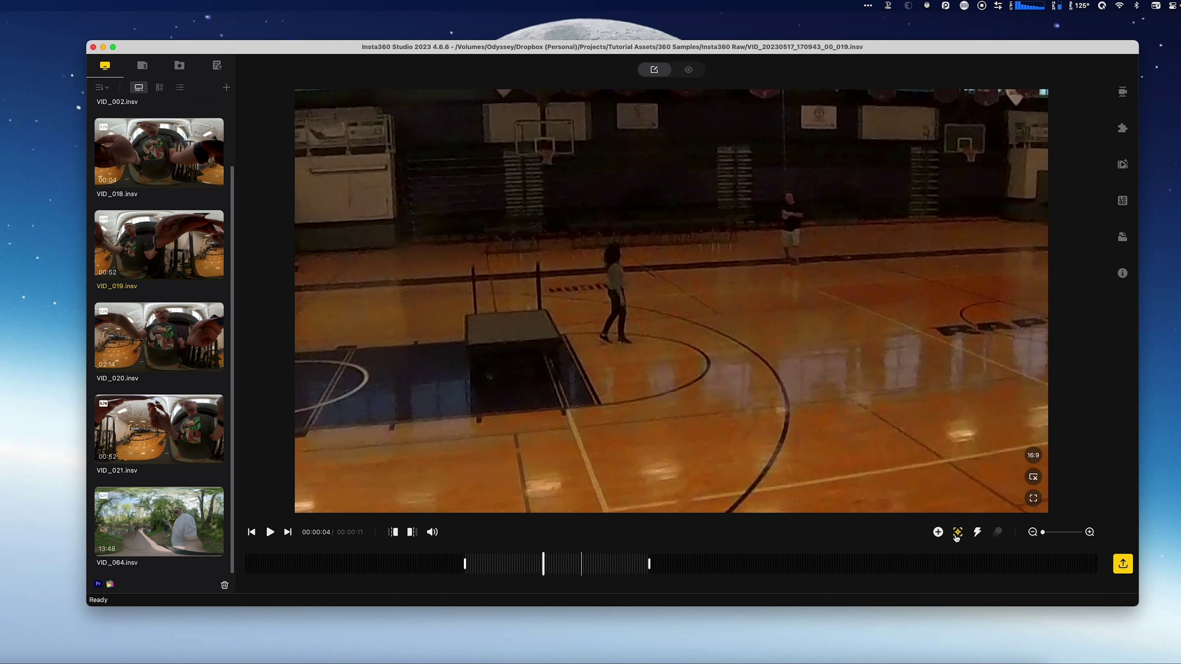
{"action": "left_click", "coordinate": [957, 532]}
{"action": "left_click_drag", "start_coordinate": [580, 205], "coordinate": [662, 337]}
{"action": "left_click", "coordinate": [693, 499]}
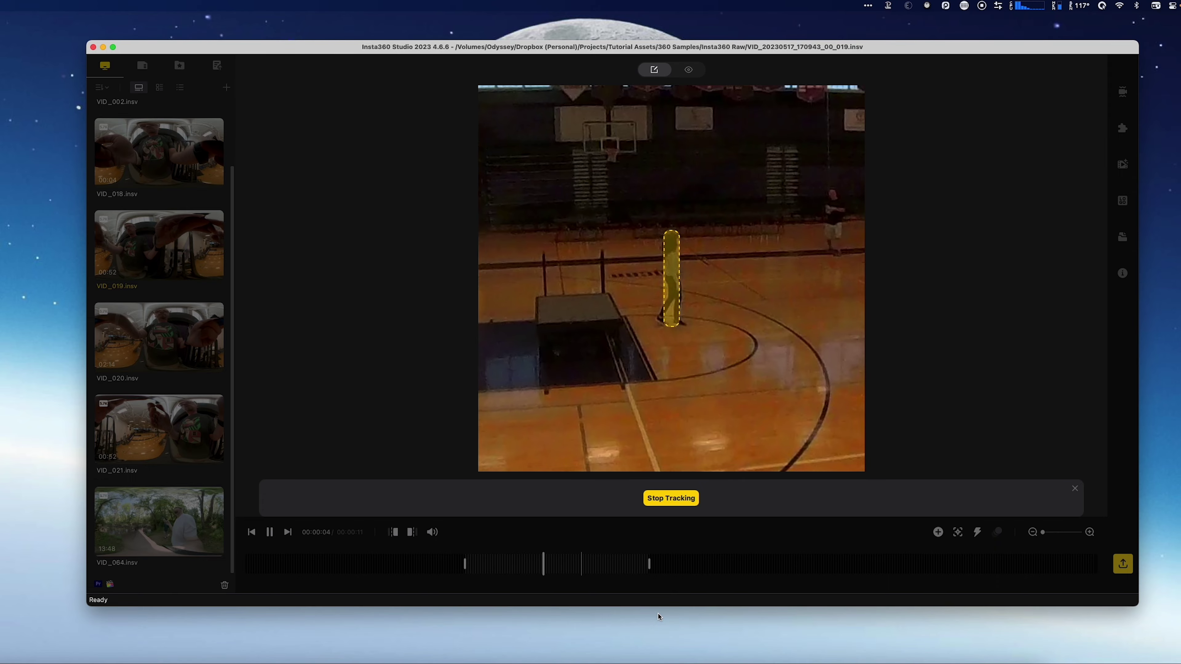
{"action": "left_click", "coordinate": [671, 498]}
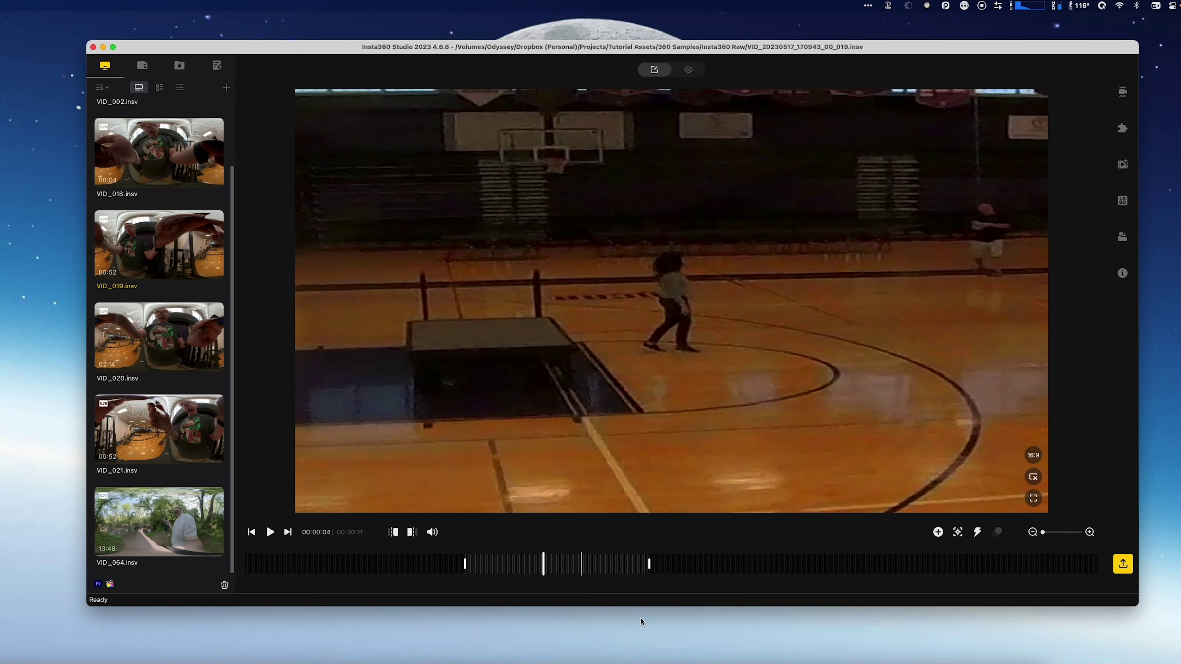
- Add a keyframe at 00:00:03 and reframe it to pan -167.1°, tilt -19.7°, field of view 78.6° and distortion 0.58
{"action": "left_click", "coordinate": [553, 568]}
{"action": "left_click_drag", "start_coordinate": [552, 567], "coordinate": [521, 569]}
{"action": "left_click", "coordinate": [938, 533]}
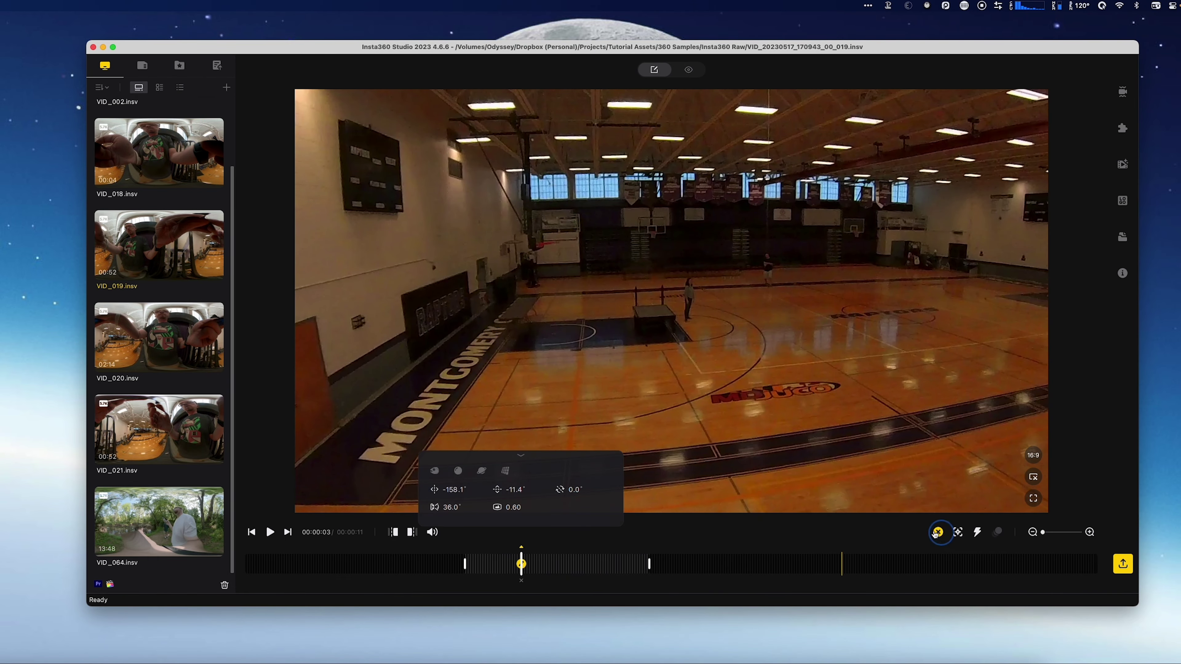
{"action": "left_click_drag", "start_coordinate": [754, 478], "coordinate": [711, 312]}
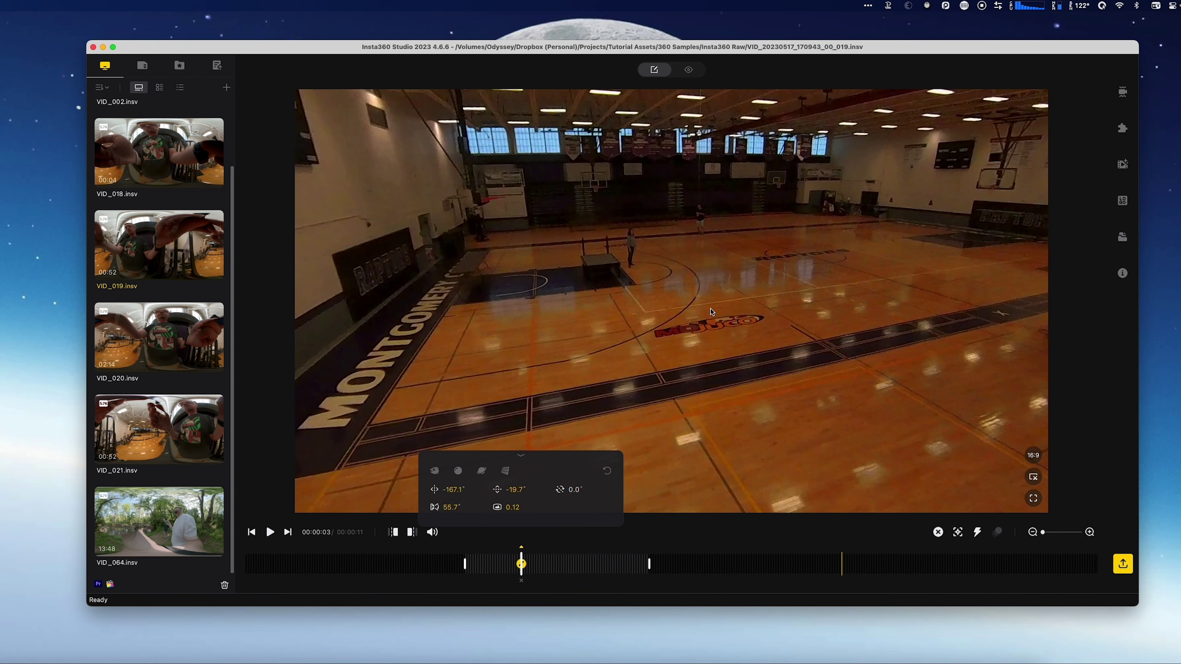
{"action": "scroll", "coordinate": [701, 375], "scroll_direction": "down", "scroll_amount": 5}
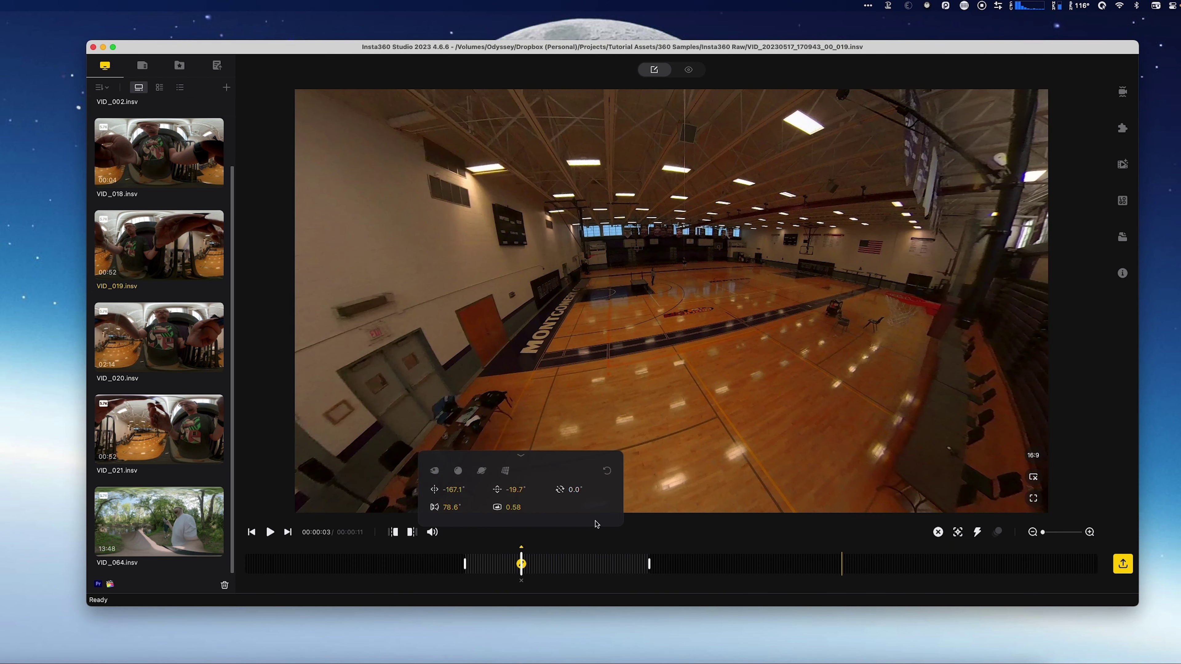
- Move the keyframe to 00:00:01 and reframe it to pan -139.1°, tilt 13.4°, field of view 119.8° and distortion 0.98
{"action": "left_click_drag", "start_coordinate": [520, 564], "coordinate": [490, 576]}
{"action": "left_click", "coordinate": [471, 564]}
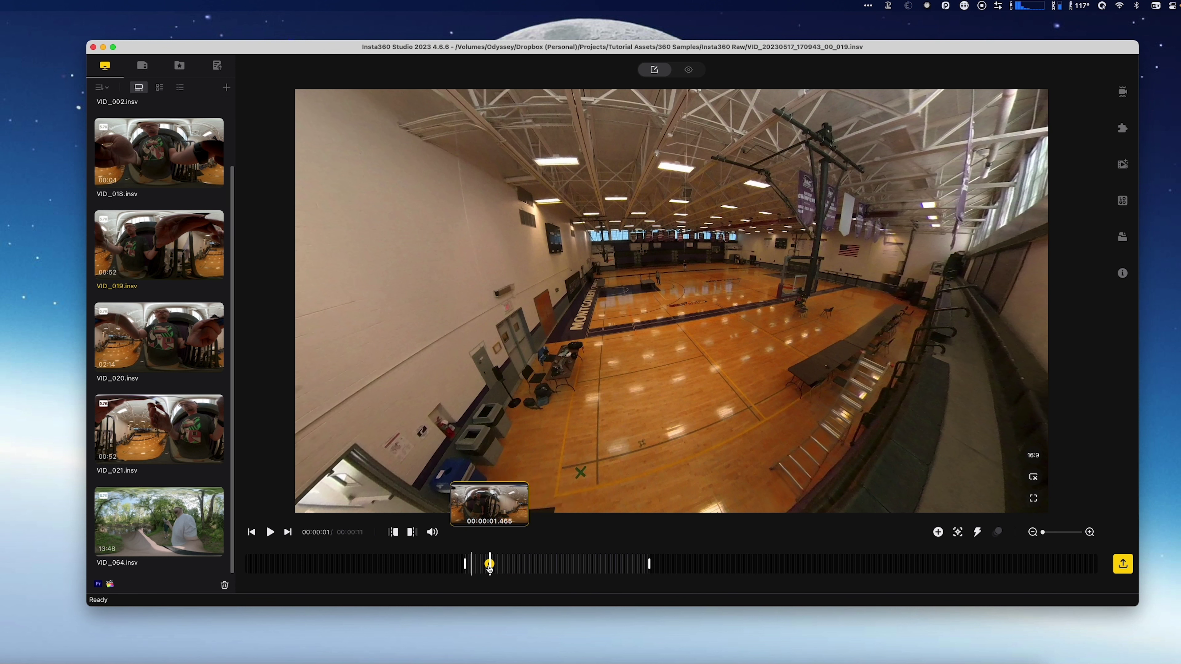
{"action": "left_click", "coordinate": [490, 567]}
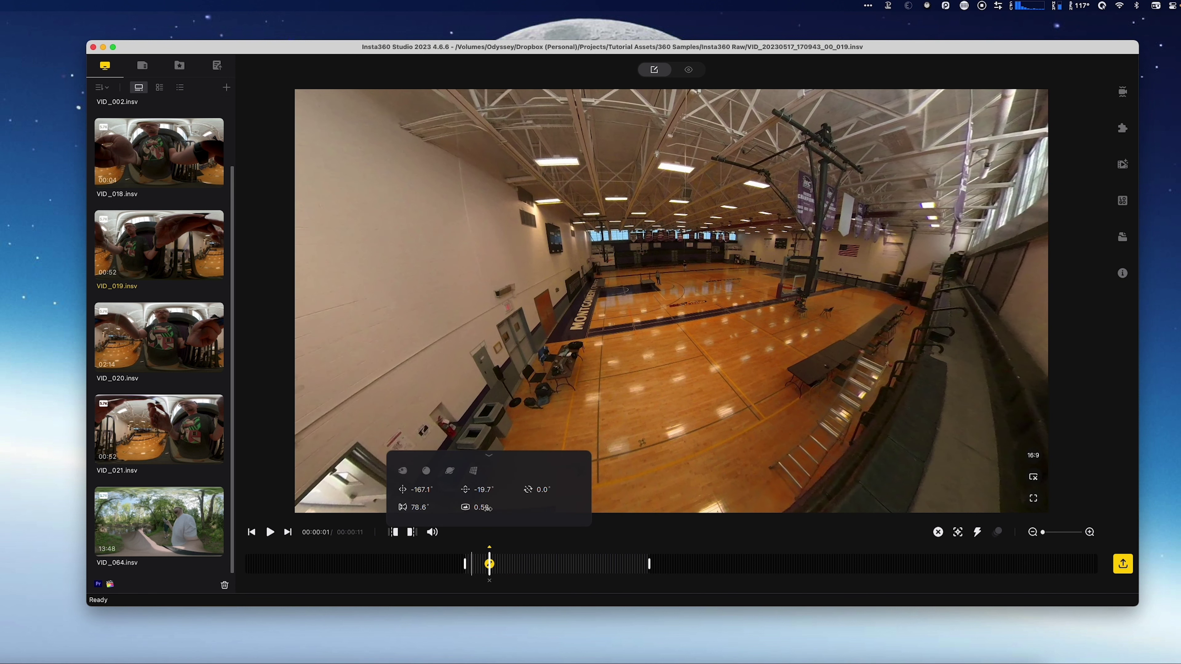
{"action": "mouse_move", "coordinate": [432, 508]}
{"action": "left_mouse_down"}
{"action": "mouse_move", "coordinate": [540, 502]}
{"action": "mouse_move", "coordinate": [483, 507]}
{"action": "mouse_move", "coordinate": [498, 490]}
{"action": "mouse_move", "coordinate": [441, 488]}
{"action": "left_mouse_up"}
- Add a keyframe at 00:00:08 and reframe it to pan -53.2°, tilt 15.6°, field of view 79.7° and distortion 0.60
{"action": "left_click_drag", "start_coordinate": [499, 567], "coordinate": [600, 562]}
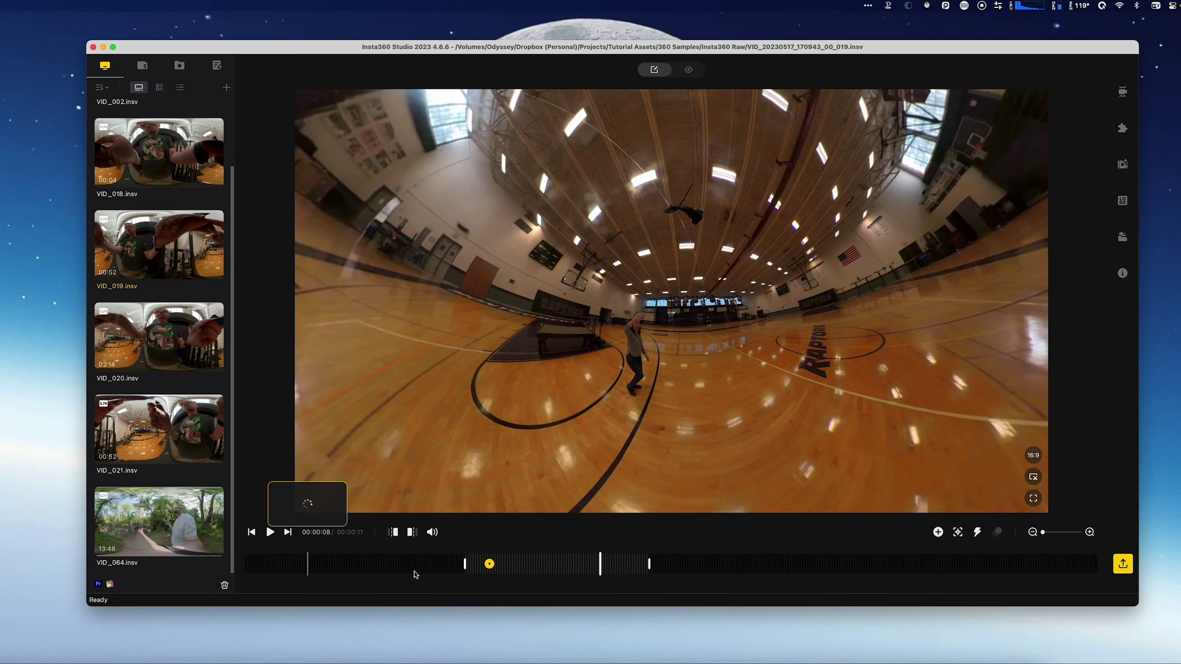
{"action": "left_click", "coordinate": [937, 532]}
{"action": "left_click_drag", "start_coordinate": [744, 335], "coordinate": [780, 357]}
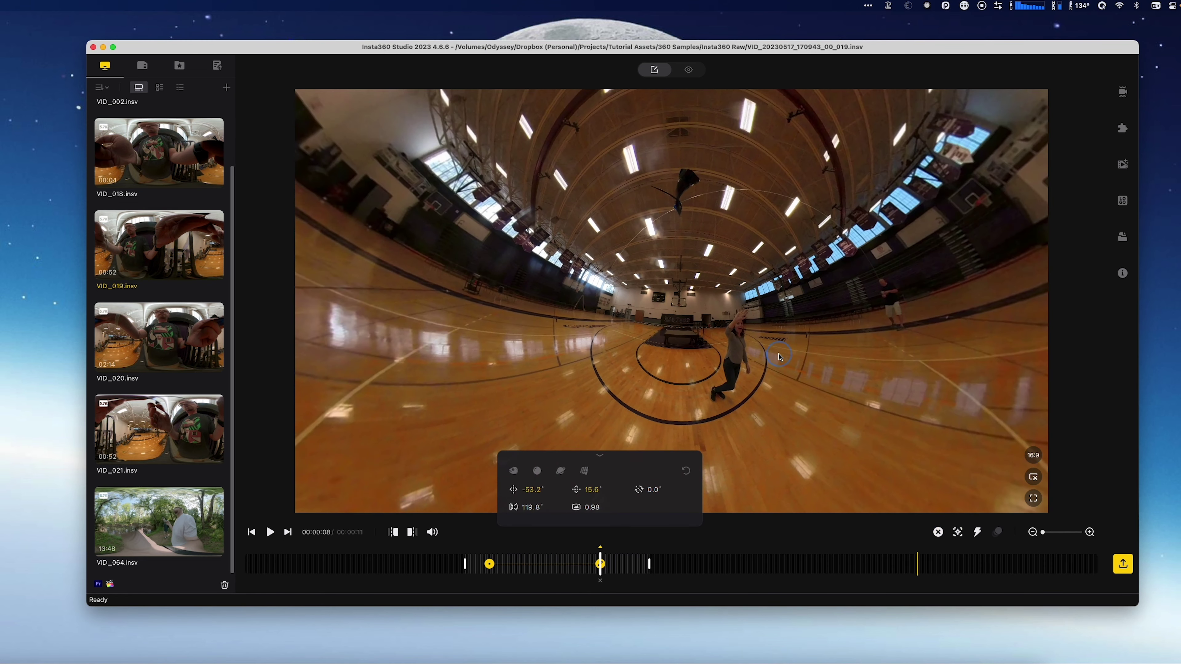
{"action": "scroll", "coordinate": [817, 464], "scroll_direction": "up", "scroll_amount": 5}
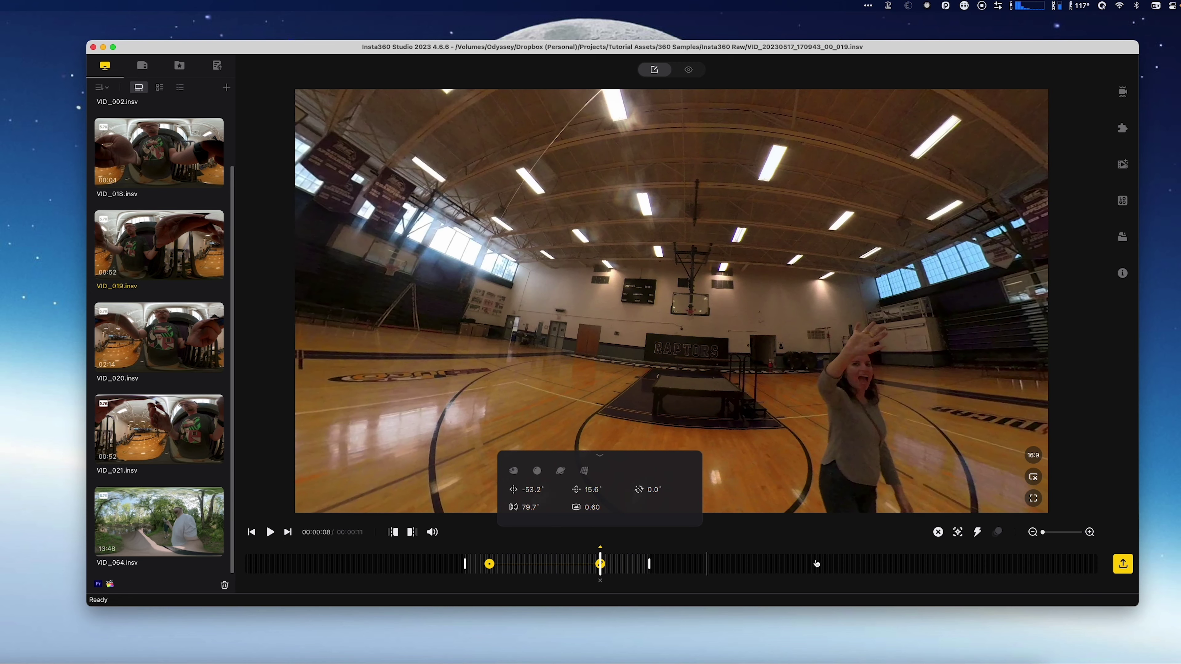
- Move the second keyframe slightly forward to about 00:00:08.590 and reframe it closer on the waving woman
{"action": "left_click_drag", "start_coordinate": [1042, 532], "coordinate": [1050, 532]}
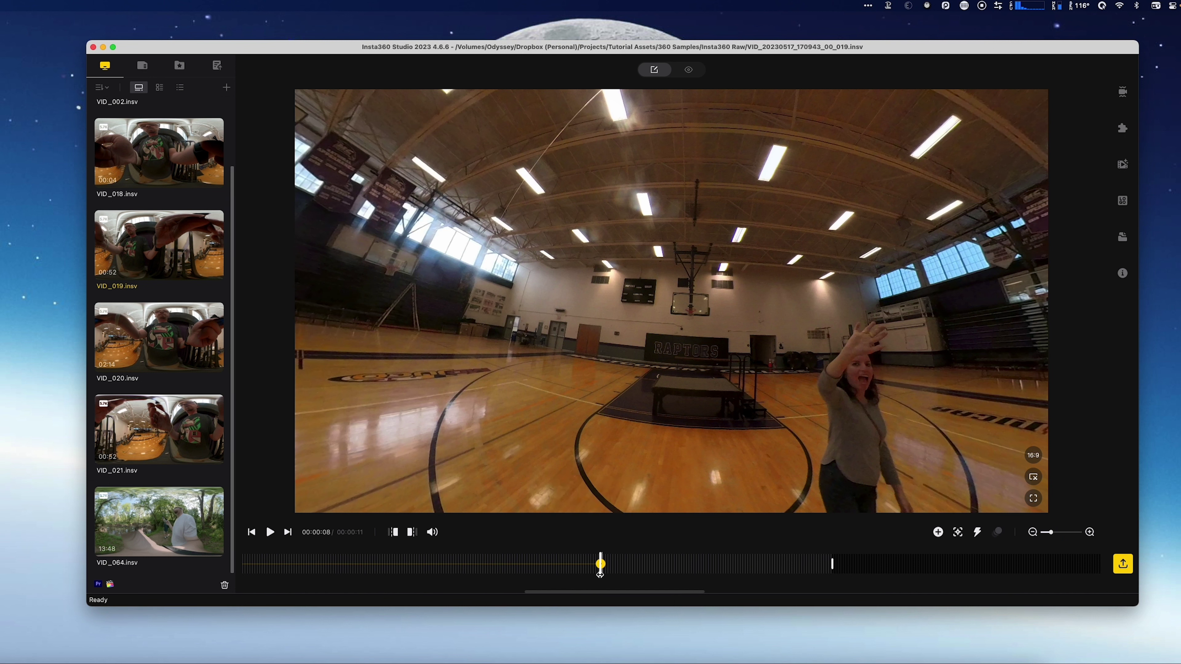
{"action": "left_click_drag", "start_coordinate": [602, 573], "coordinate": [619, 568]}
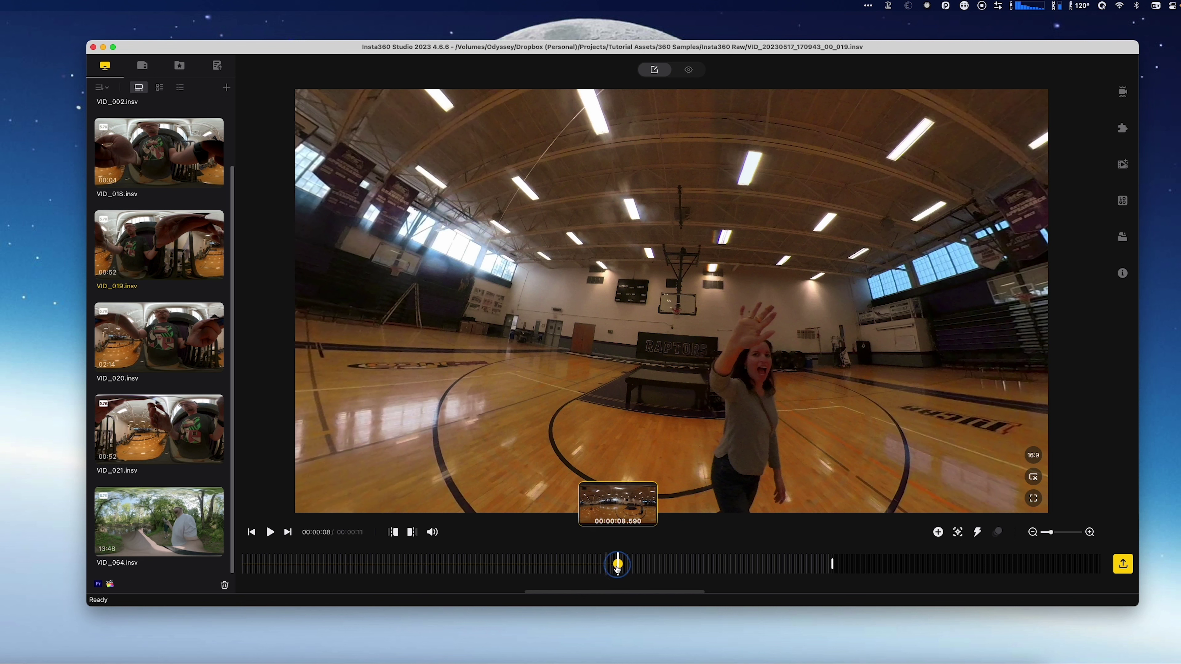
{"action": "left_click_drag", "start_coordinate": [883, 260], "coordinate": [684, 250]}
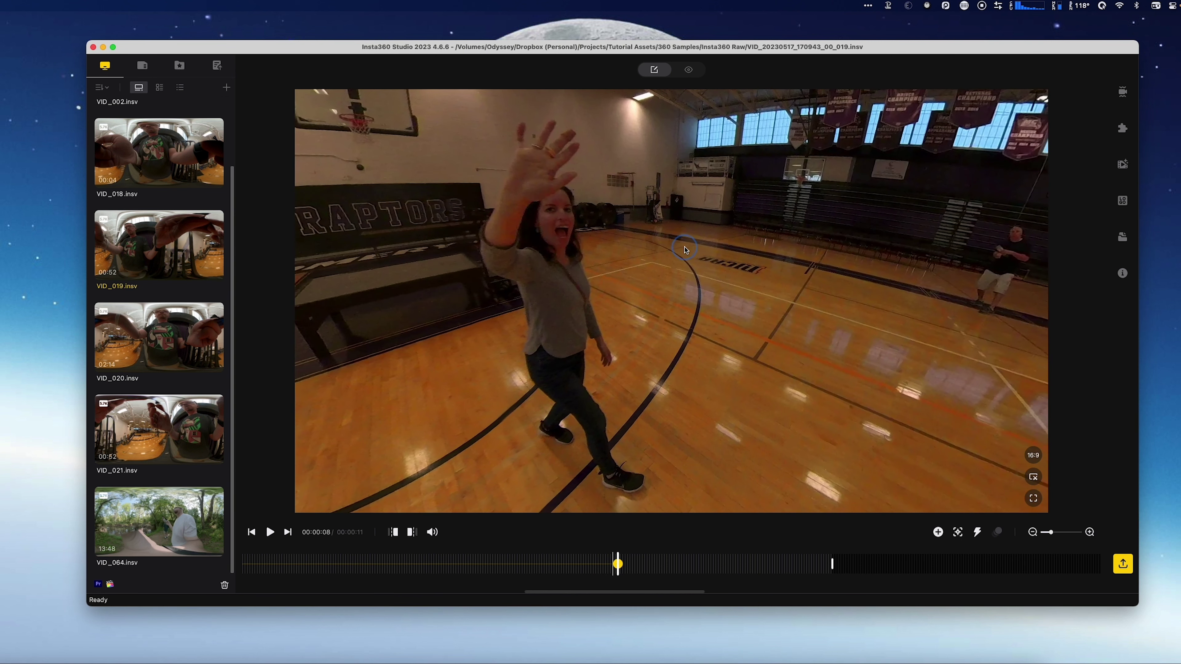
- Add a keyframe at 00:00:09 facing the woman, with pan 8.9°, tilt 1.6°, field of view 50.0° and distortion 0.01
{"action": "left_click_drag", "start_coordinate": [618, 567], "coordinate": [699, 572]}
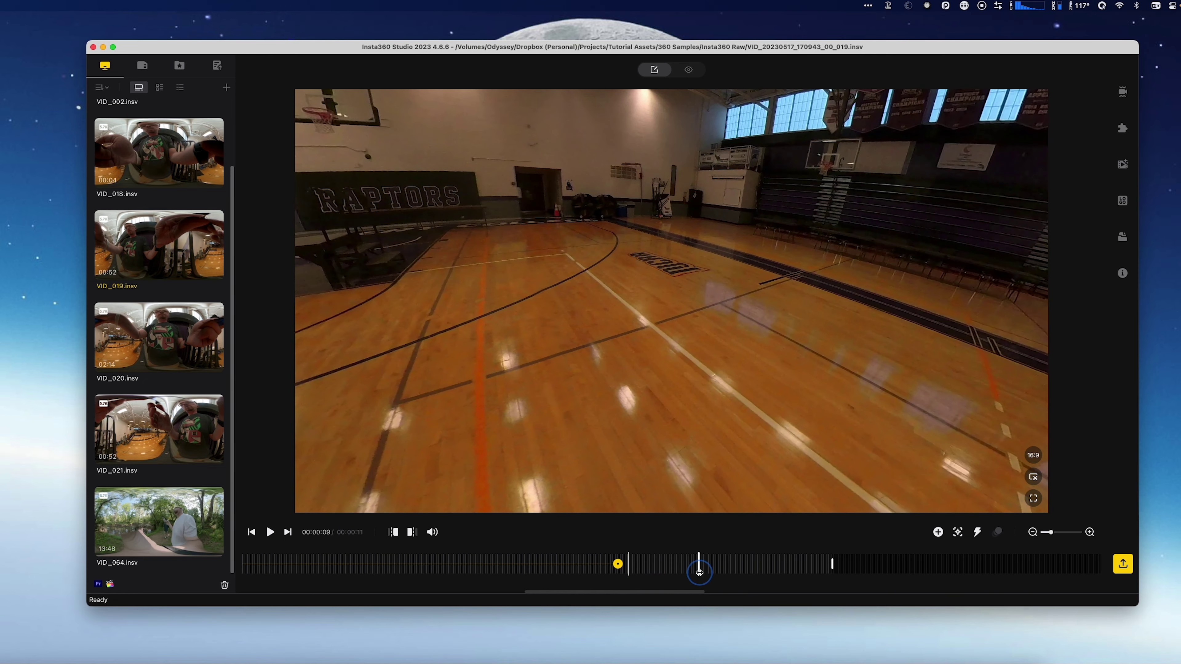
{"action": "left_click", "coordinate": [938, 531]}
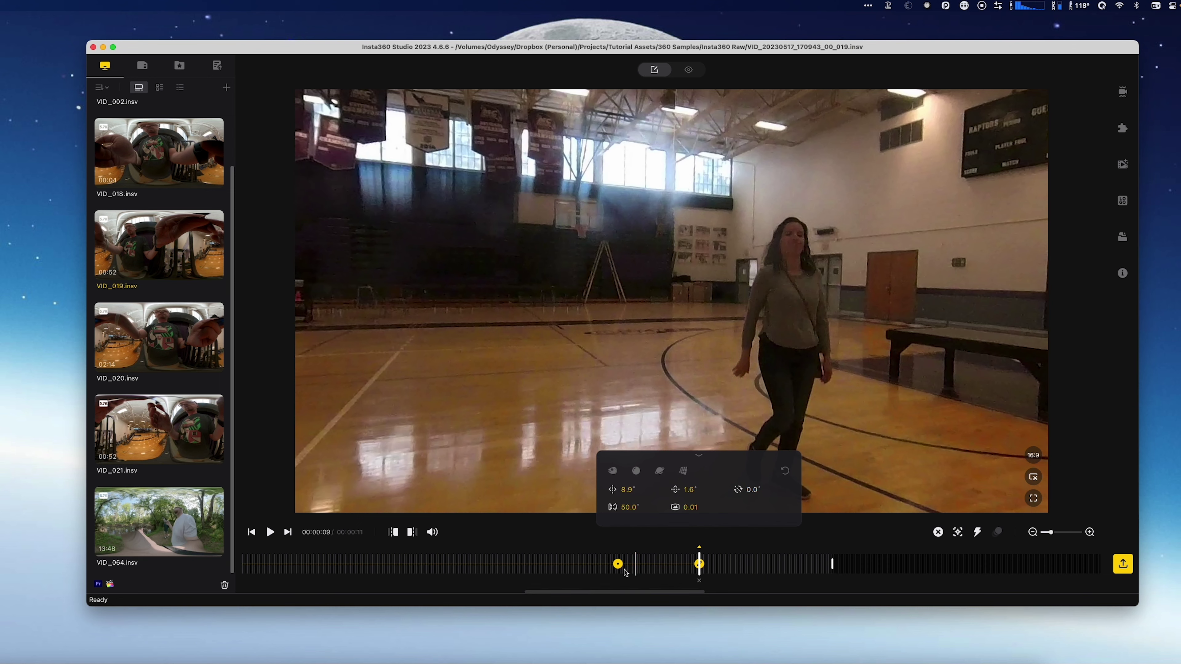
- Play the reframed section from the first keyframe at 00:00:01 and pause at 00:00:10
{"action": "left_click_drag", "start_coordinate": [576, 596], "coordinate": [523, 596]}
{"action": "left_click", "coordinate": [320, 564]}
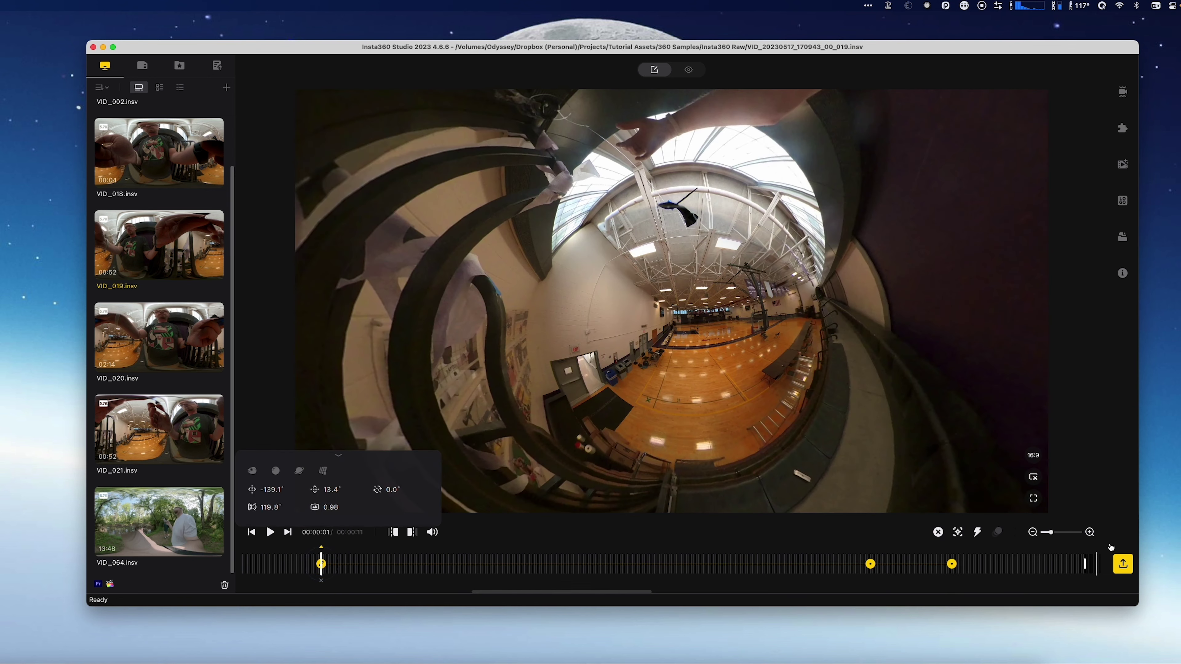
{"action": "key", "text": "space"}
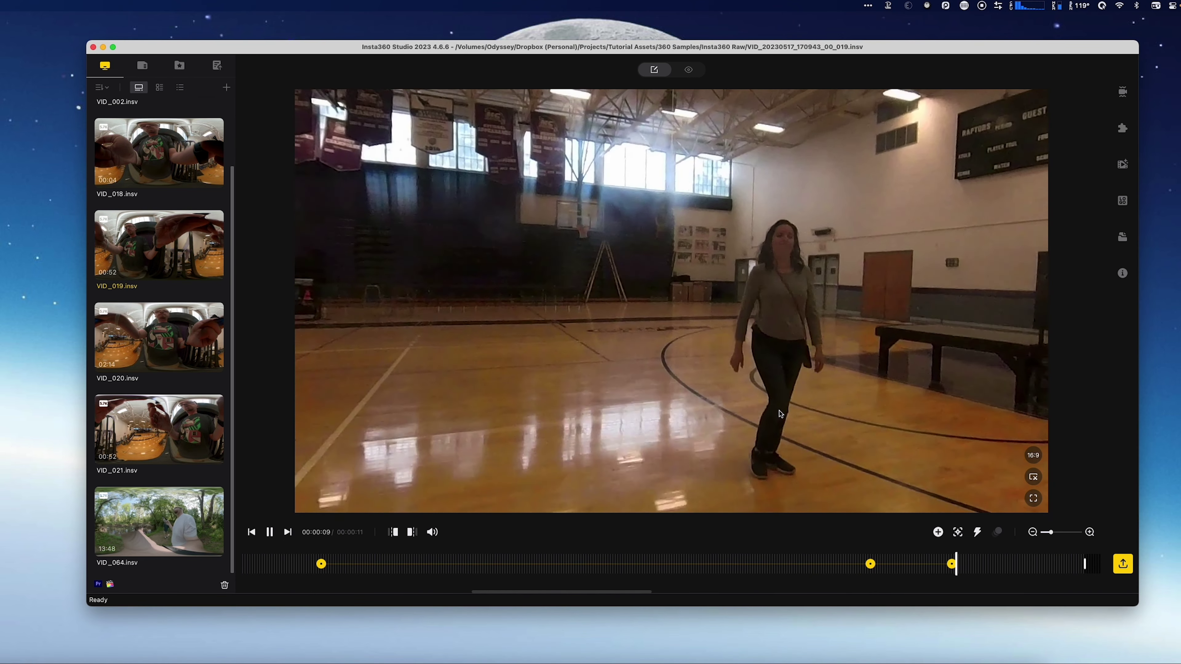
{"action": "key", "text": "space"}
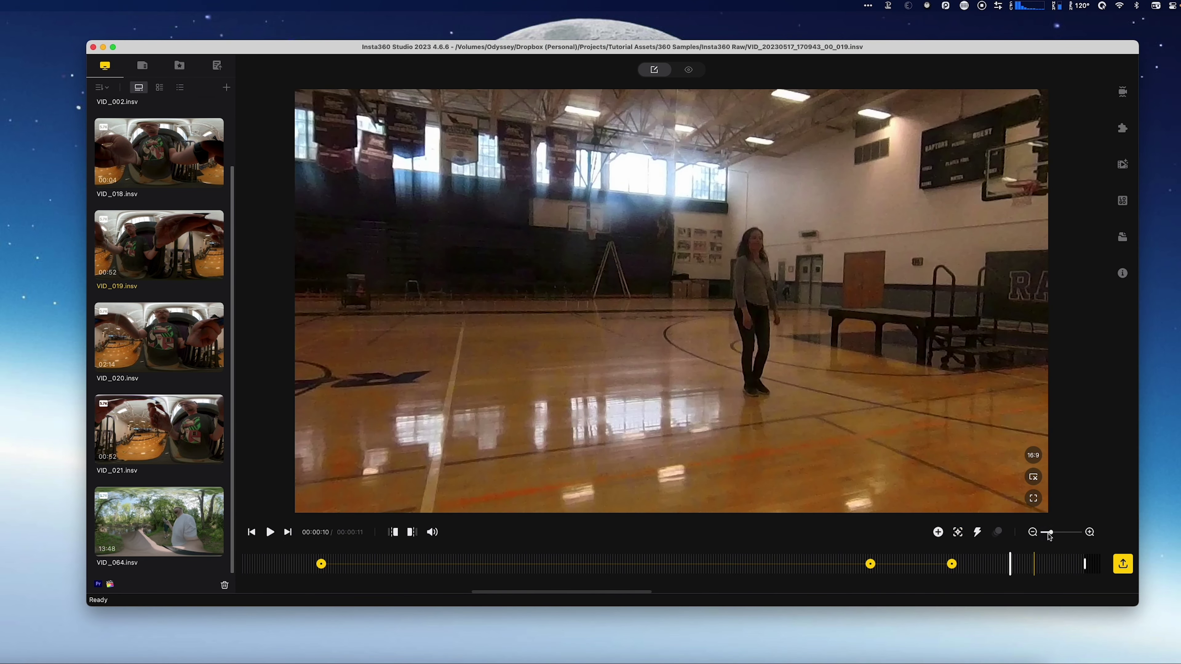
{"action": "left_click_drag", "start_coordinate": [1049, 532], "coordinate": [1045, 532]}
{"action": "left_click_drag", "start_coordinate": [666, 590], "coordinate": [625, 590]}
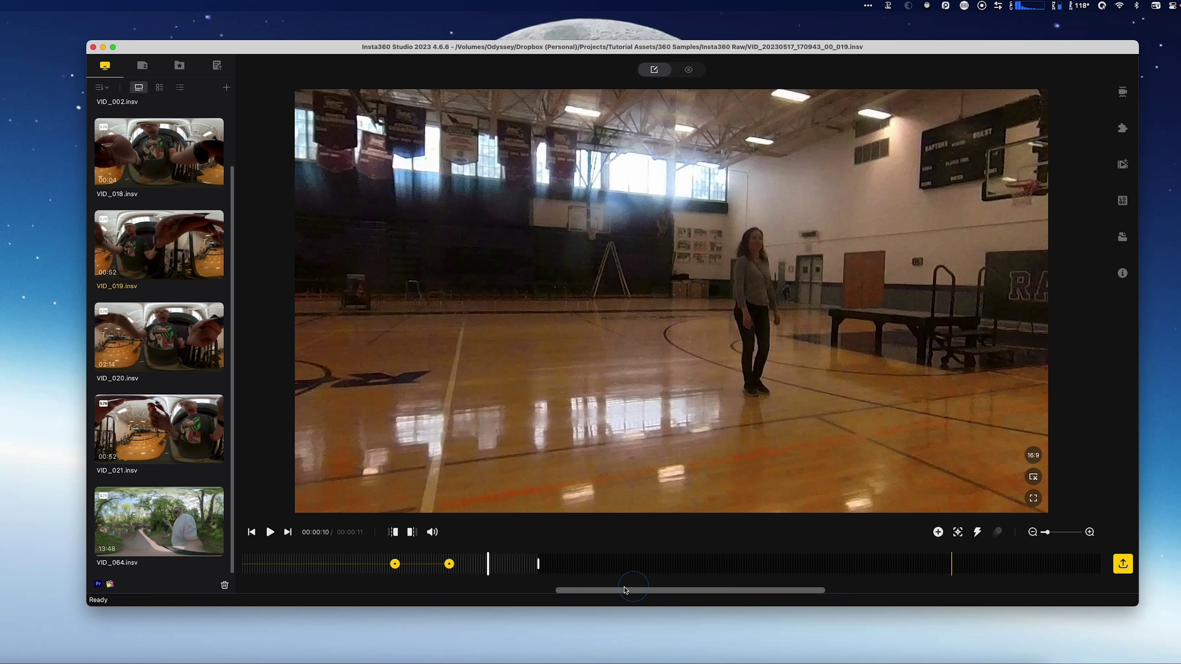
- Return to the first keyframe at 00:00:01 and reframe it to pan -170.1°, tilt -1.3°, field of view 50.0° and distortion 0.01
{"action": "left_click", "coordinate": [400, 563]}
{"action": "left_click_drag", "start_coordinate": [591, 592], "coordinate": [494, 591]}
{"action": "left_click", "coordinate": [332, 563]}
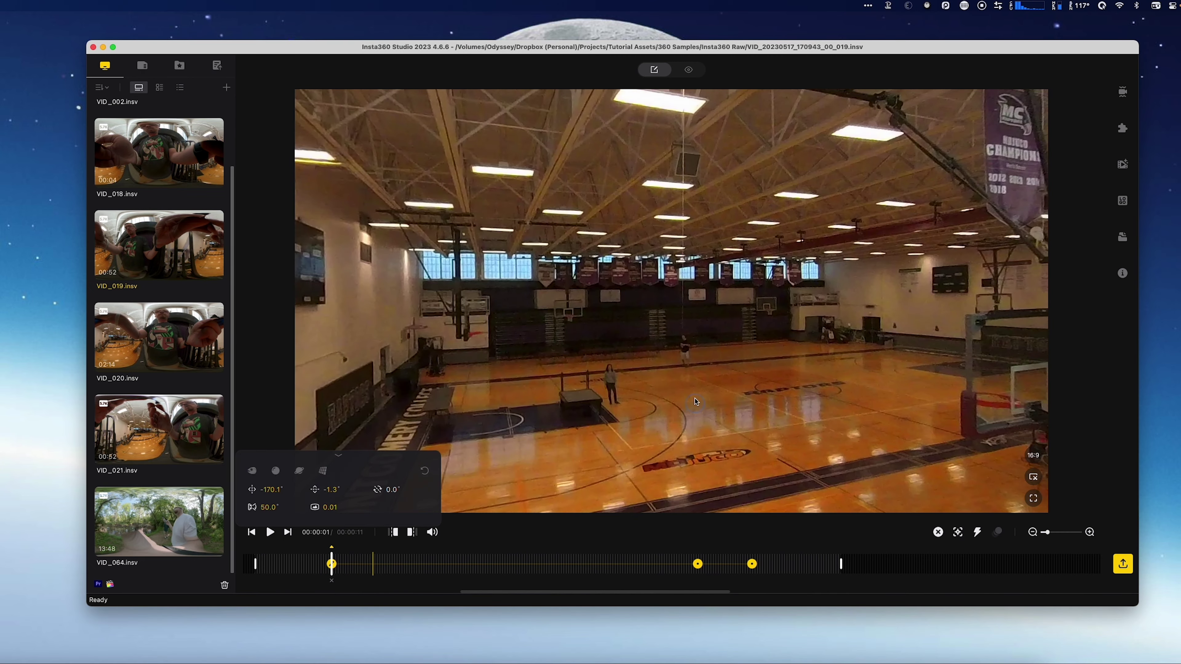
- Reframe the second keyframe at 00:00:08 to pan -154.8°, tilt 5.0°, field of view 152.5° and distortion 0.86
{"action": "left_click", "coordinate": [698, 563]}
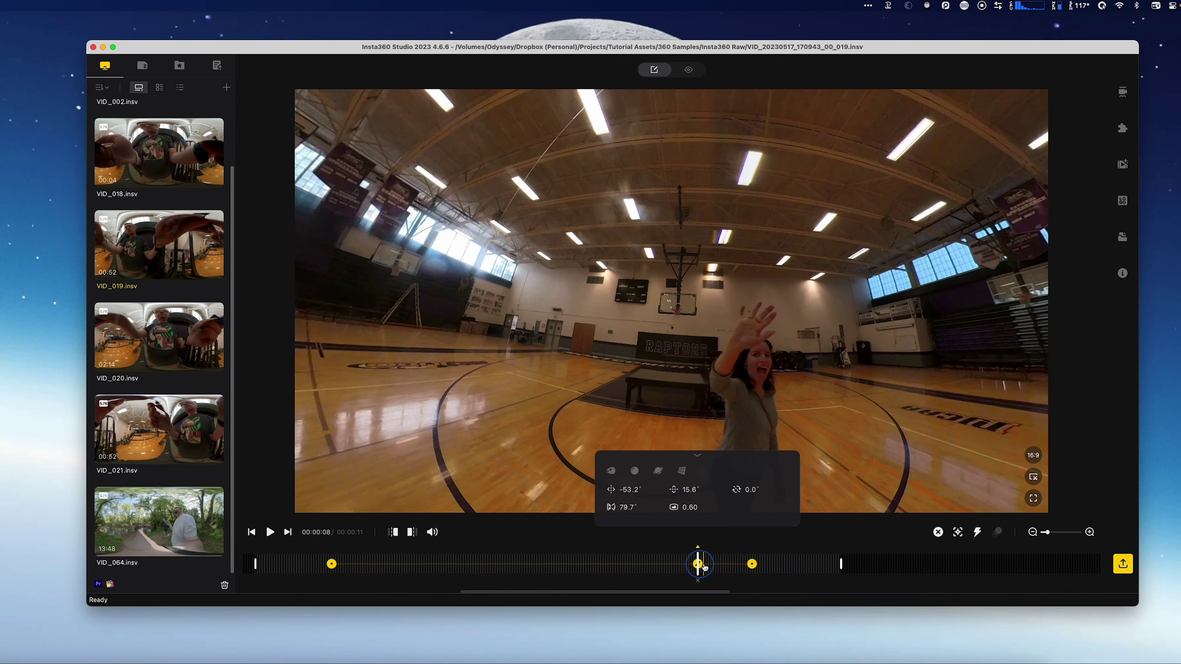
{"action": "left_click_drag", "start_coordinate": [742, 372], "coordinate": [716, 377]}
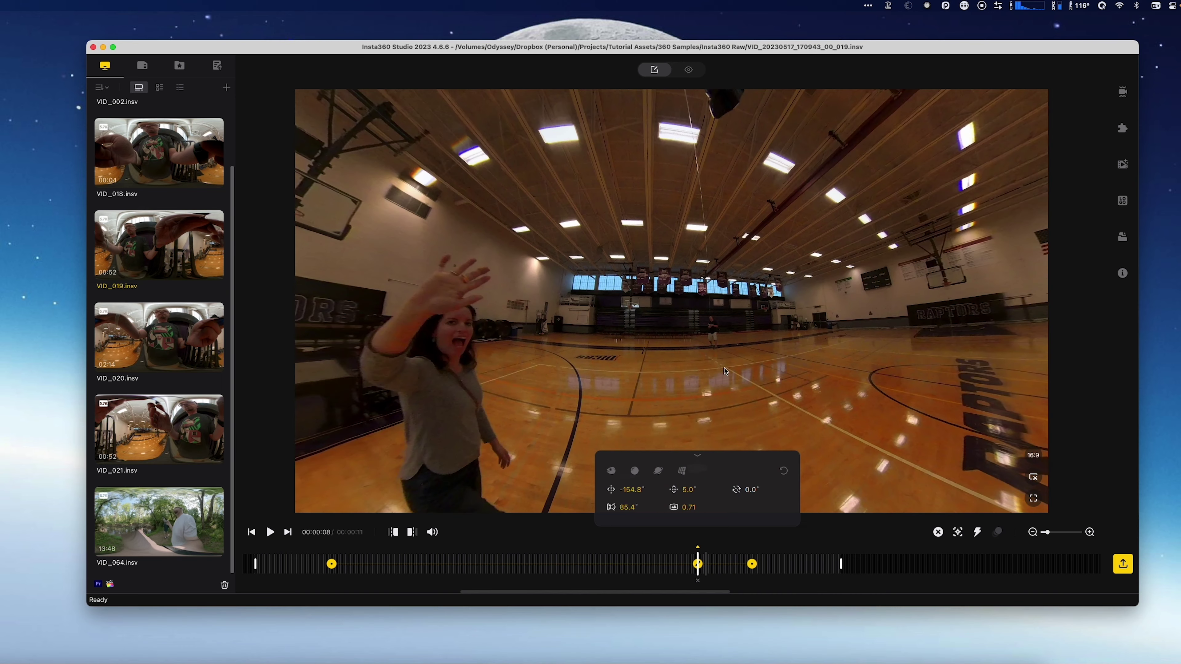
{"action": "scroll", "coordinate": [716, 378], "scroll_direction": "down", "scroll_amount": 5}
{"action": "left_click_drag", "start_coordinate": [630, 505], "coordinate": [636, 514]}
{"action": "left_click_drag", "start_coordinate": [690, 507], "coordinate": [653, 508]}
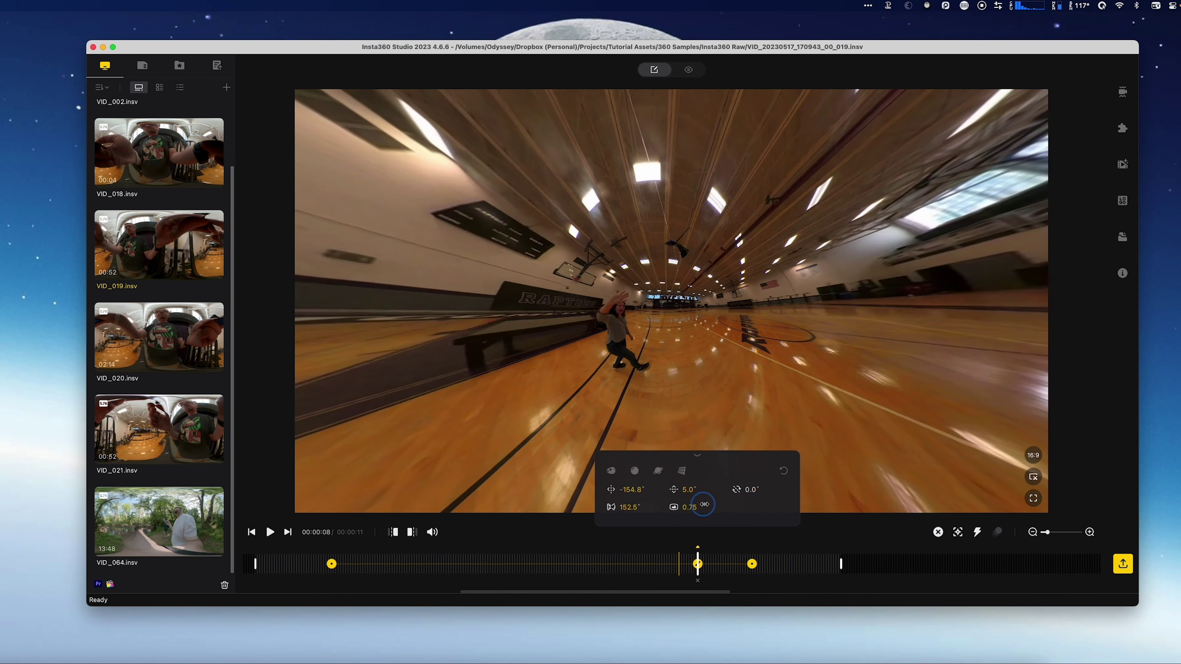
{"action": "left_click_drag", "start_coordinate": [702, 504], "coordinate": [707, 504]}
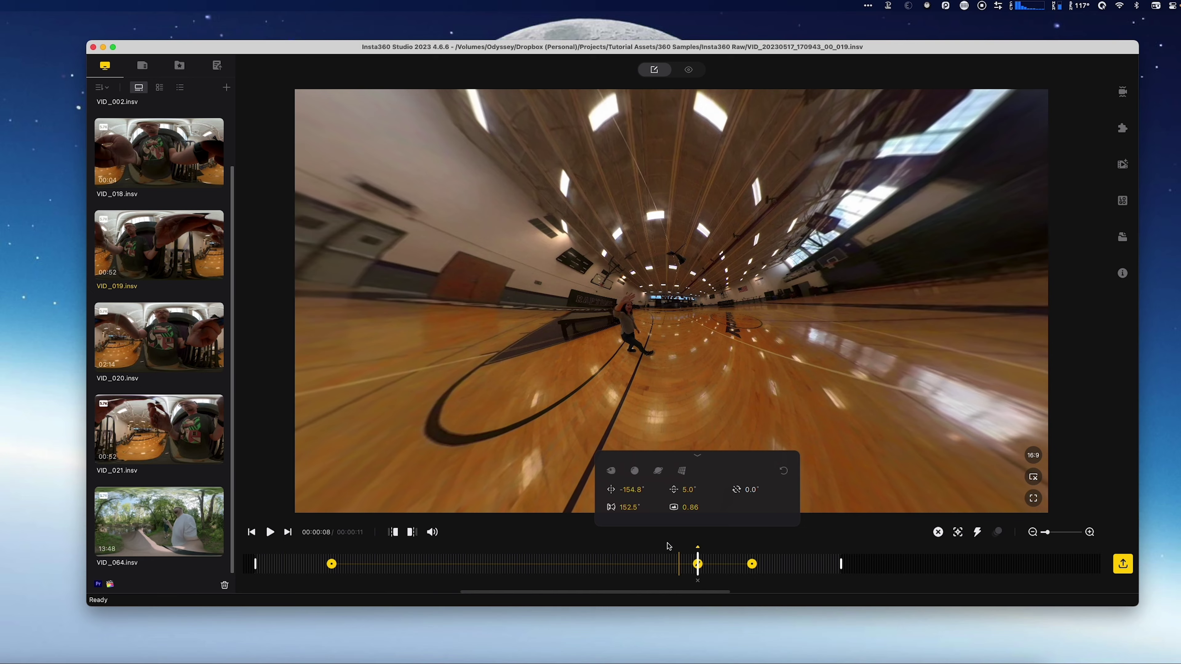
- Play the motion from the first keyframe through the second one, pause at 00:00:08 and check the frames after it
{"action": "left_click", "coordinate": [338, 569]}
{"action": "key", "text": "space"}
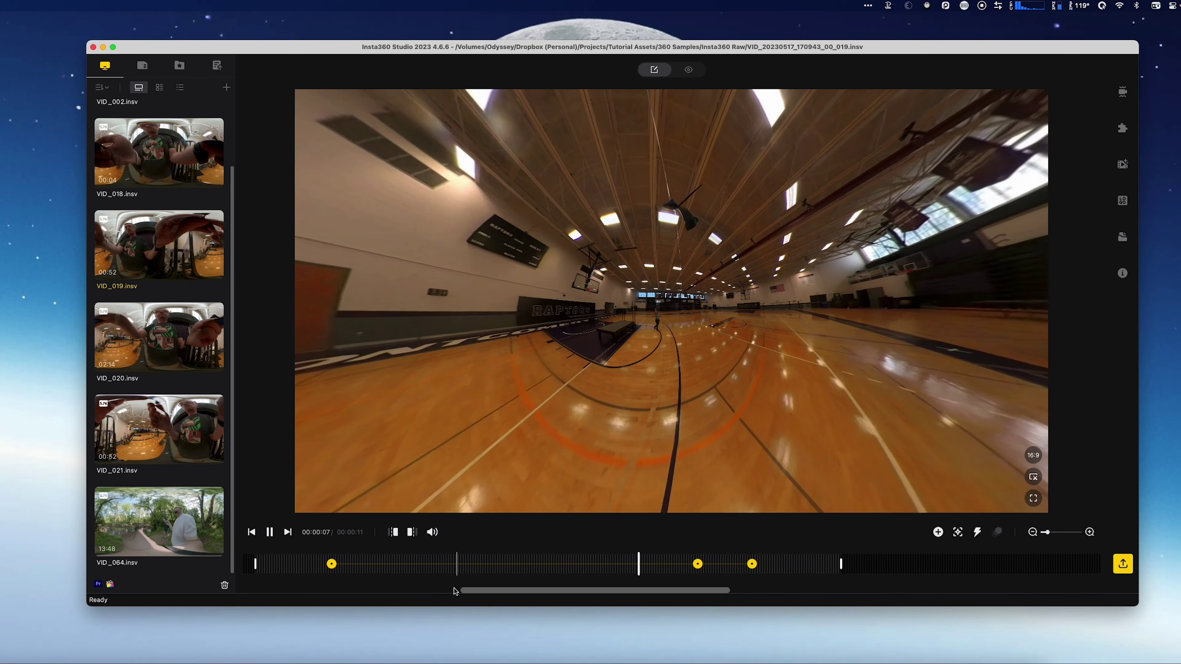
{"action": "key", "text": "space"}
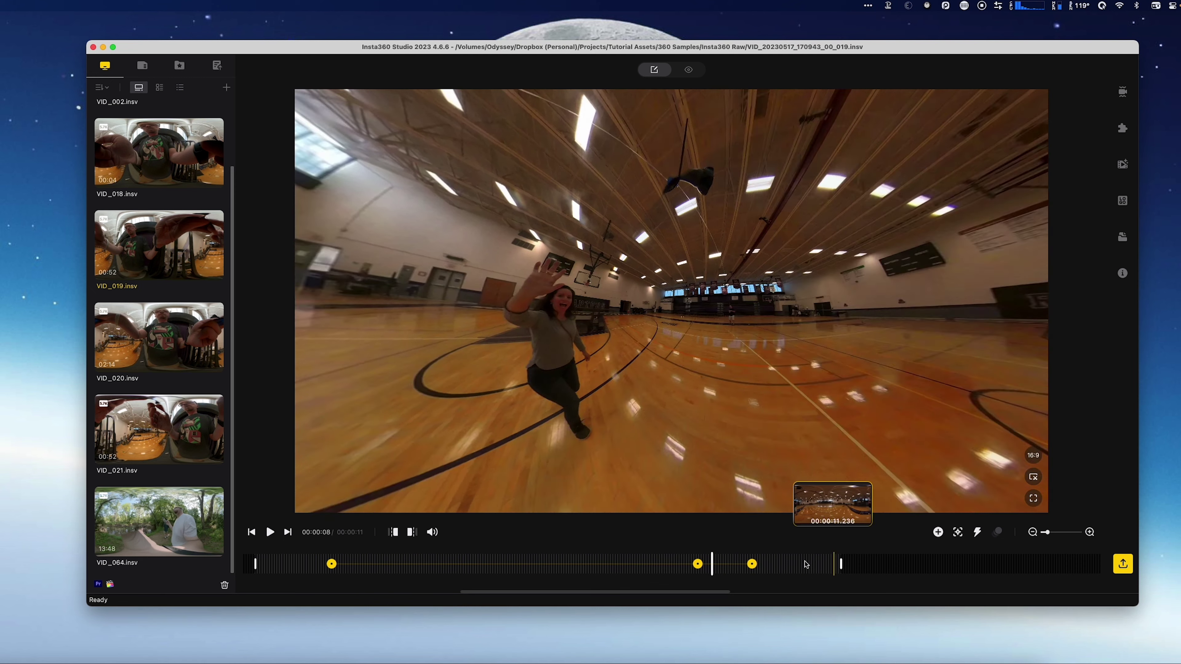
{"action": "left_click", "coordinate": [752, 564]}
{"action": "left_click", "coordinate": [789, 565]}
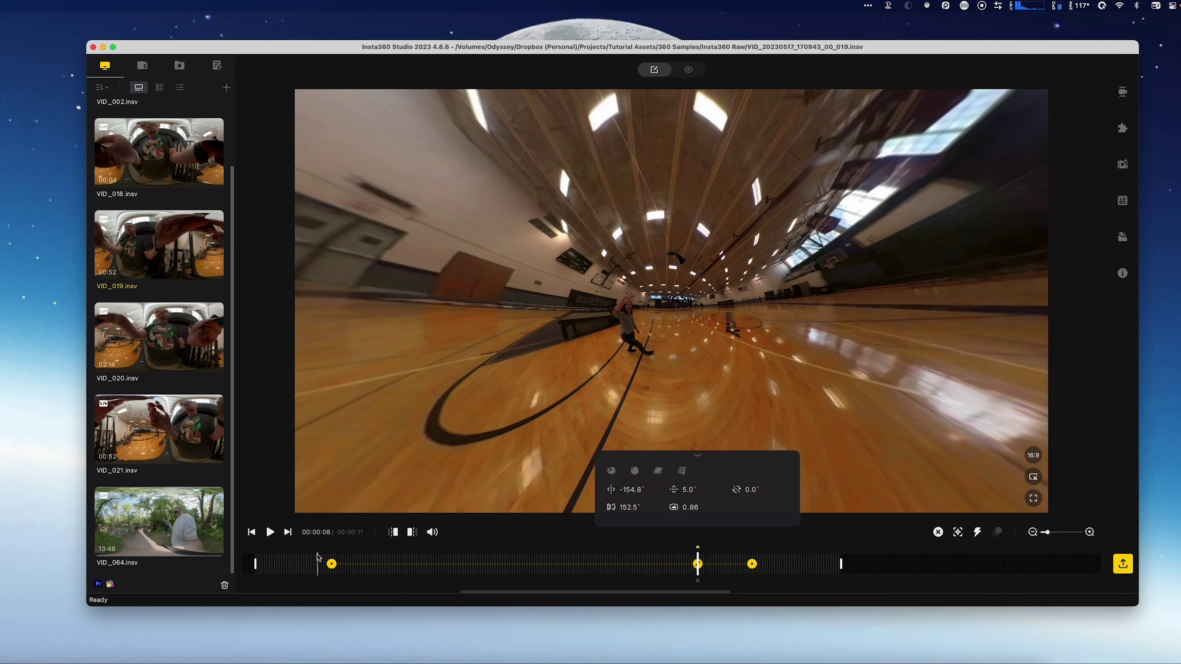
- Reframe the first keyframe to pan -173.1°, tilt -11.1°, field of view 78.6° and distortion 0.58, and preview the motion toward the second keyframe
{"action": "left_click", "coordinate": [332, 564]}
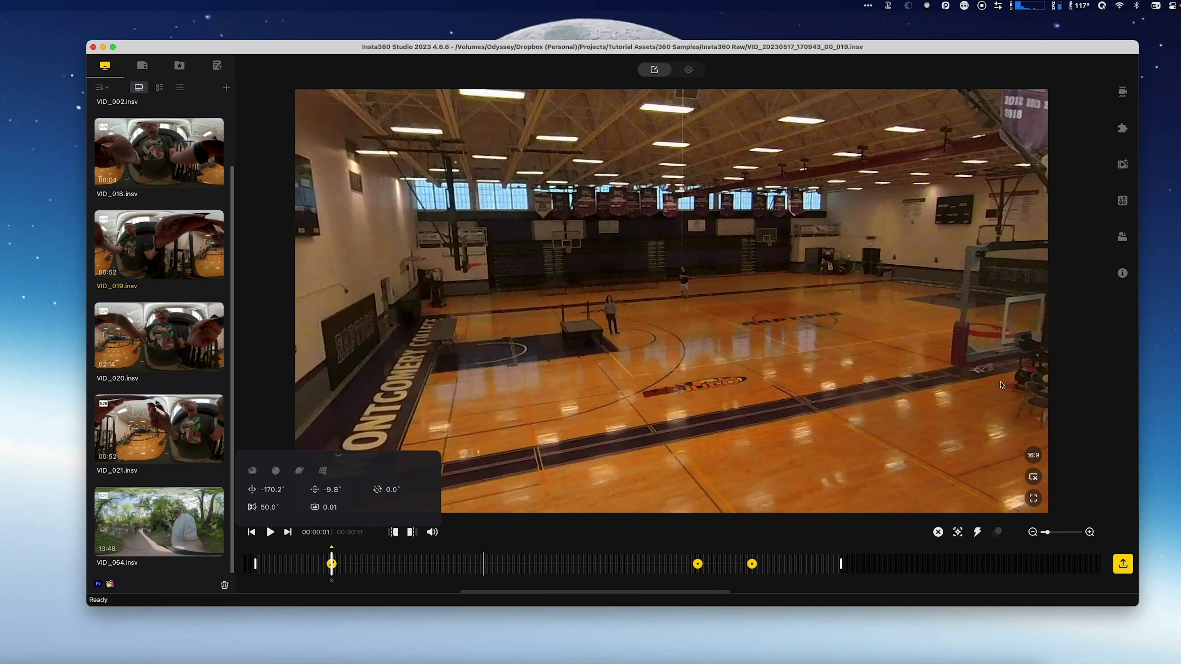
{"action": "scroll", "coordinate": [698, 393], "scroll_direction": "down", "scroll_amount": 5}
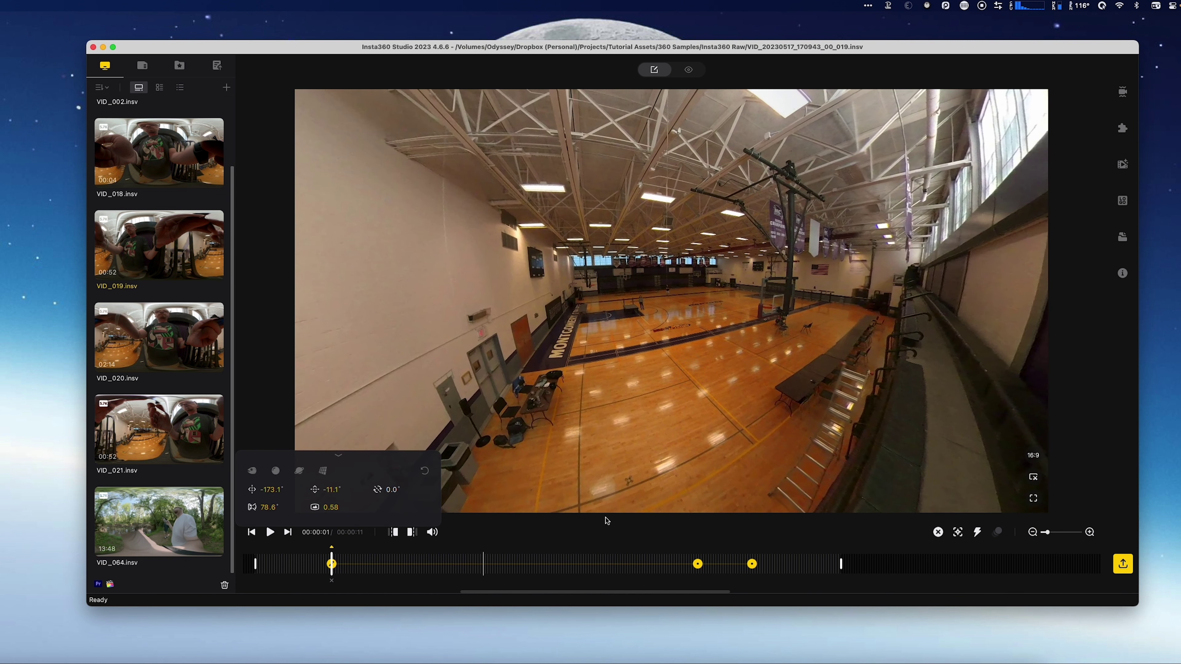
{"action": "key", "text": "space"}
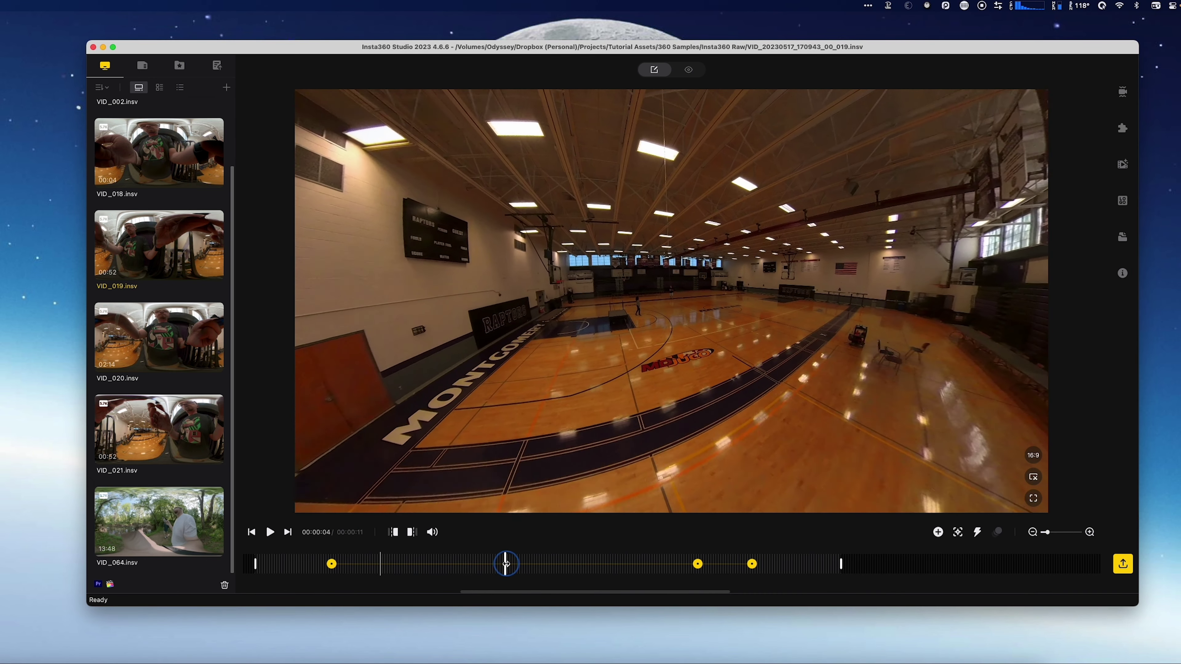
{"action": "left_click_drag", "start_coordinate": [516, 565], "coordinate": [671, 565]}
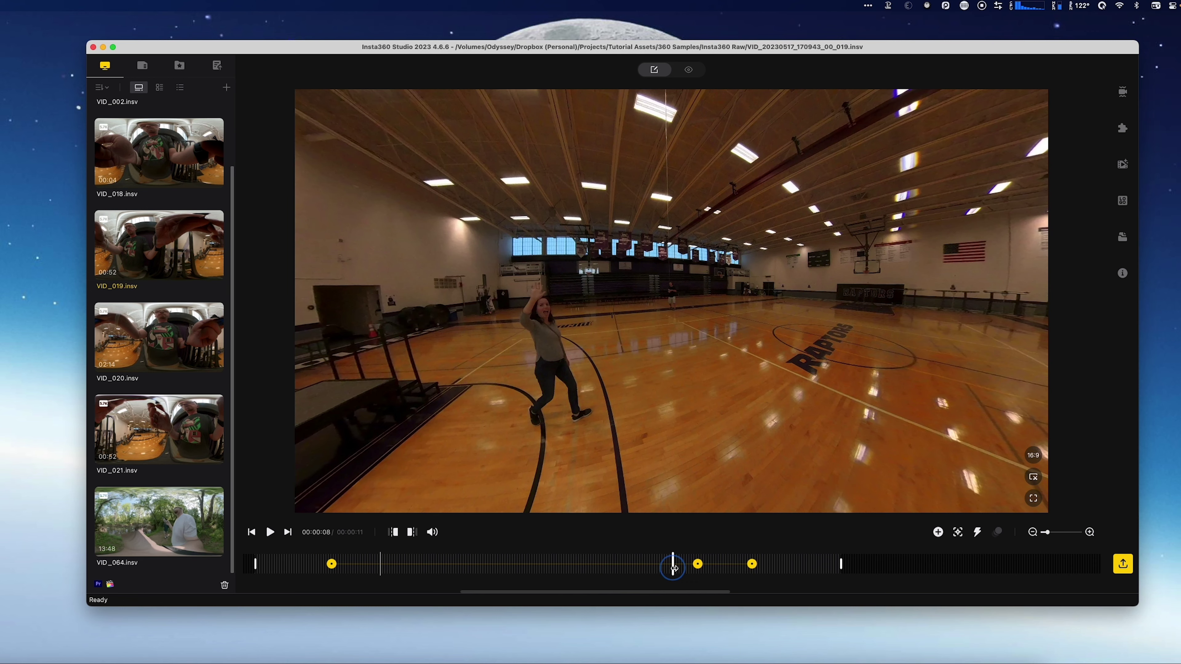
- Reframe the second keyframe around the waving woman with pan -87.2°, tilt -6.1°, field of view 88.4° and distortion 0.77
{"action": "left_click", "coordinate": [697, 564]}
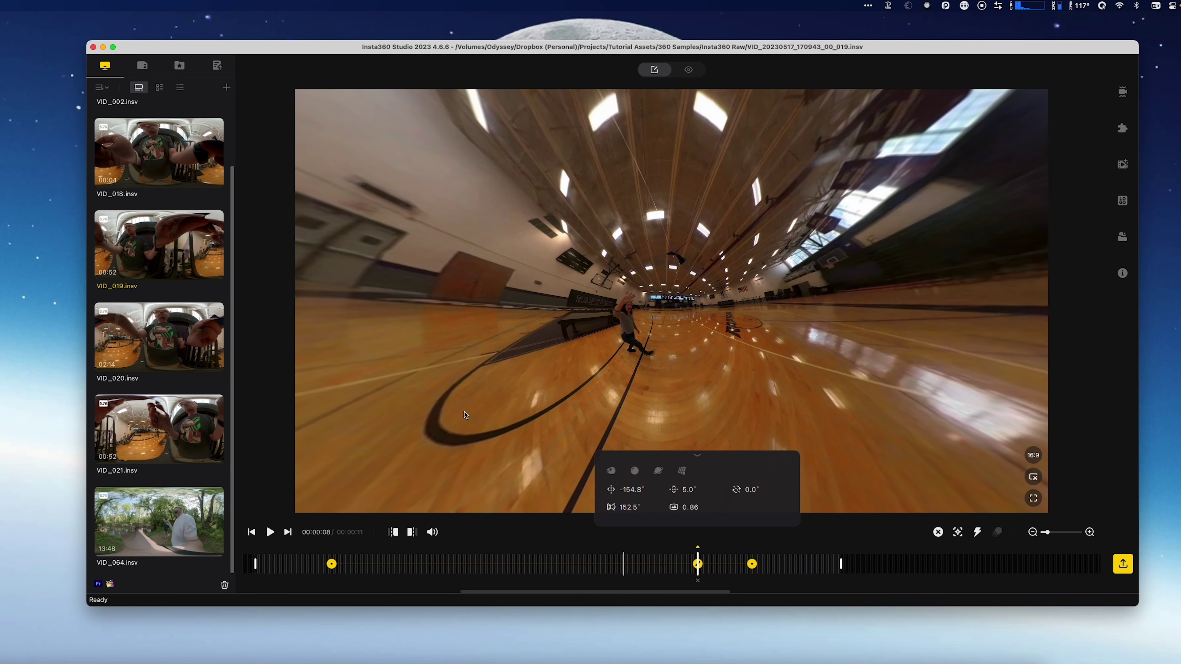
{"action": "scroll", "coordinate": [618, 363], "scroll_direction": "down", "scroll_amount": 5}
{"action": "scroll", "coordinate": [617, 363], "scroll_direction": "up", "scroll_amount": 10}
{"action": "left_click_drag", "start_coordinate": [470, 349], "coordinate": [729, 380]}
{"action": "scroll", "coordinate": [615, 281], "scroll_direction": "down", "scroll_amount": 3}
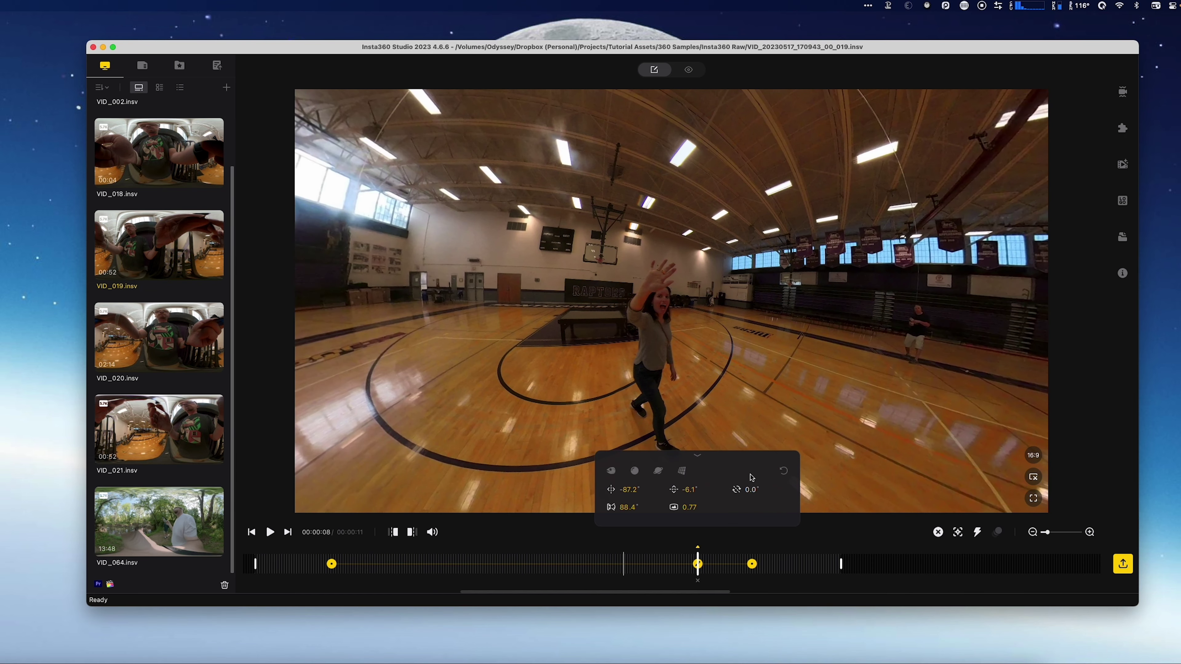
- Reframe the third keyframe at 00:00:09 to pan -18.1°, tilt 8.7°, field of view 78.6° and distortion 0.58
{"action": "left_click", "coordinate": [718, 568]}
{"action": "left_click_drag", "start_coordinate": [720, 568], "coordinate": [736, 568]}
{"action": "left_click", "coordinate": [751, 565]}
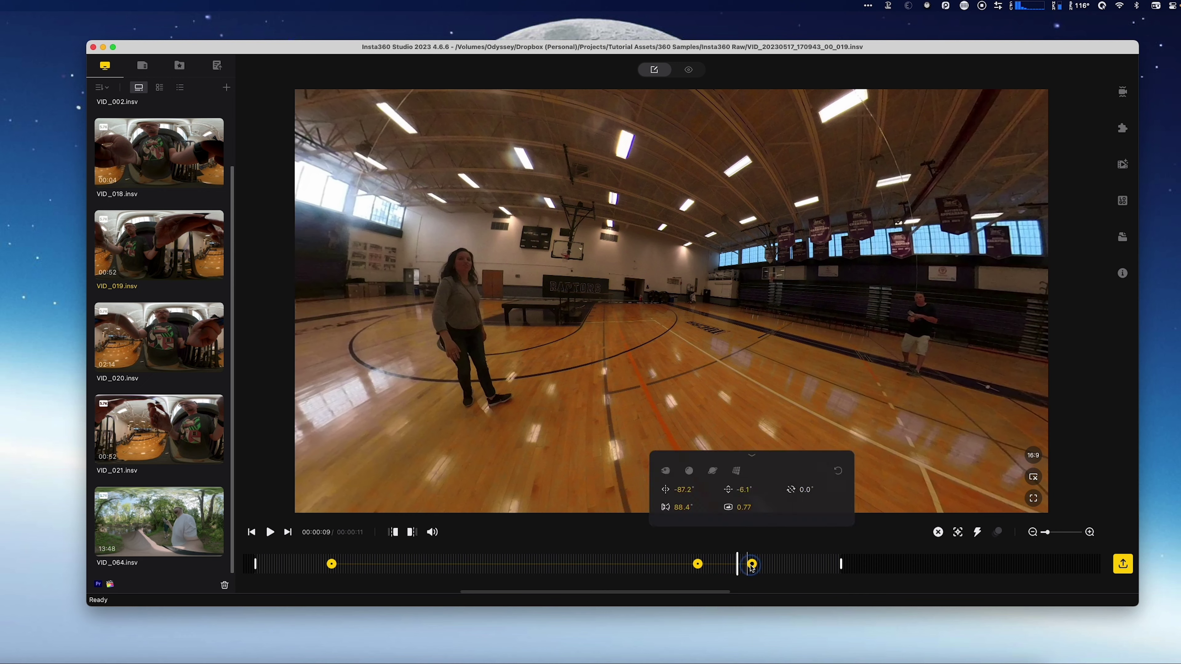
{"action": "left_click", "coordinate": [752, 564]}
{"action": "scroll", "coordinate": [574, 269], "scroll_direction": "down", "scroll_amount": 3}
{"action": "scroll", "coordinate": [635, 303], "scroll_direction": "down", "scroll_amount": 3}
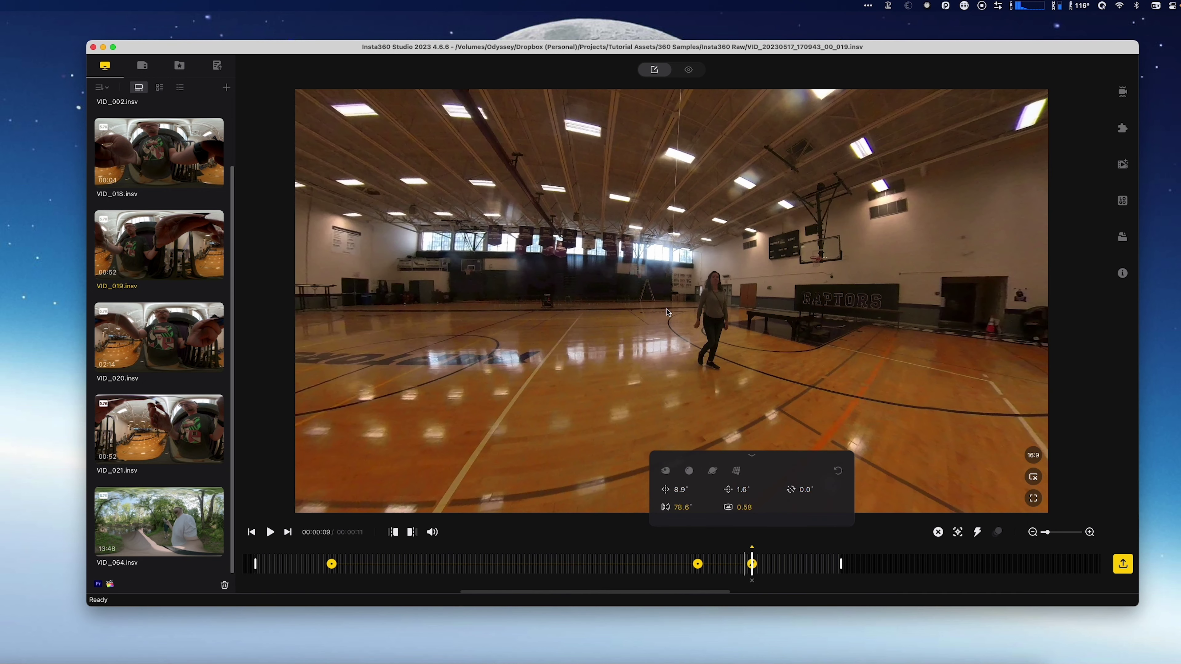
{"action": "left_click_drag", "start_coordinate": [692, 317], "coordinate": [576, 356]}
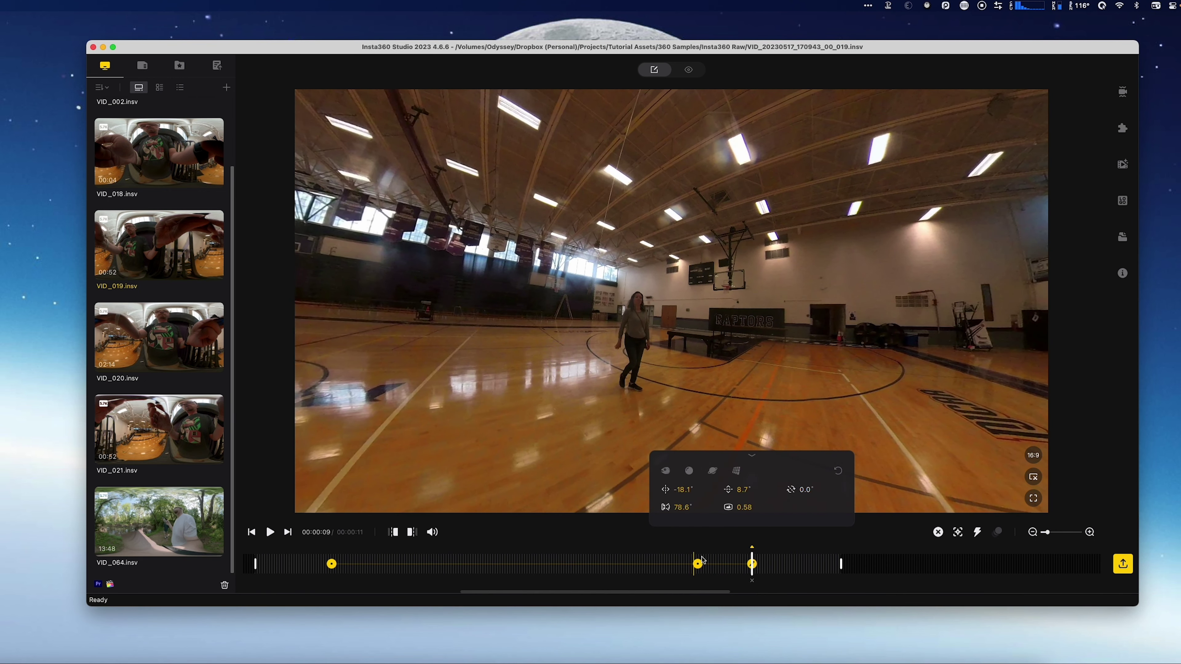
- Scrub back and forth between the three keyframes to examine how the framing follows the woman
{"action": "left_click", "coordinate": [697, 564]}
{"action": "left_click", "coordinate": [645, 565]}
{"action": "left_click", "coordinate": [654, 571]}
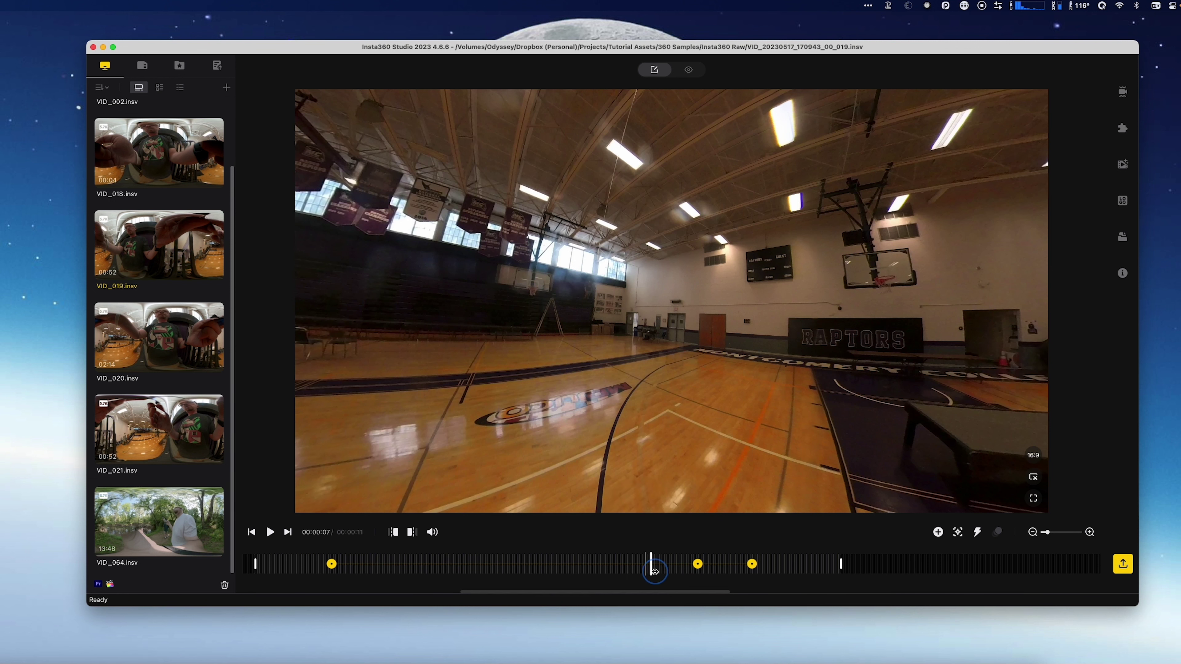
{"action": "left_click", "coordinate": [698, 565]}
{"action": "left_click", "coordinate": [334, 565]}
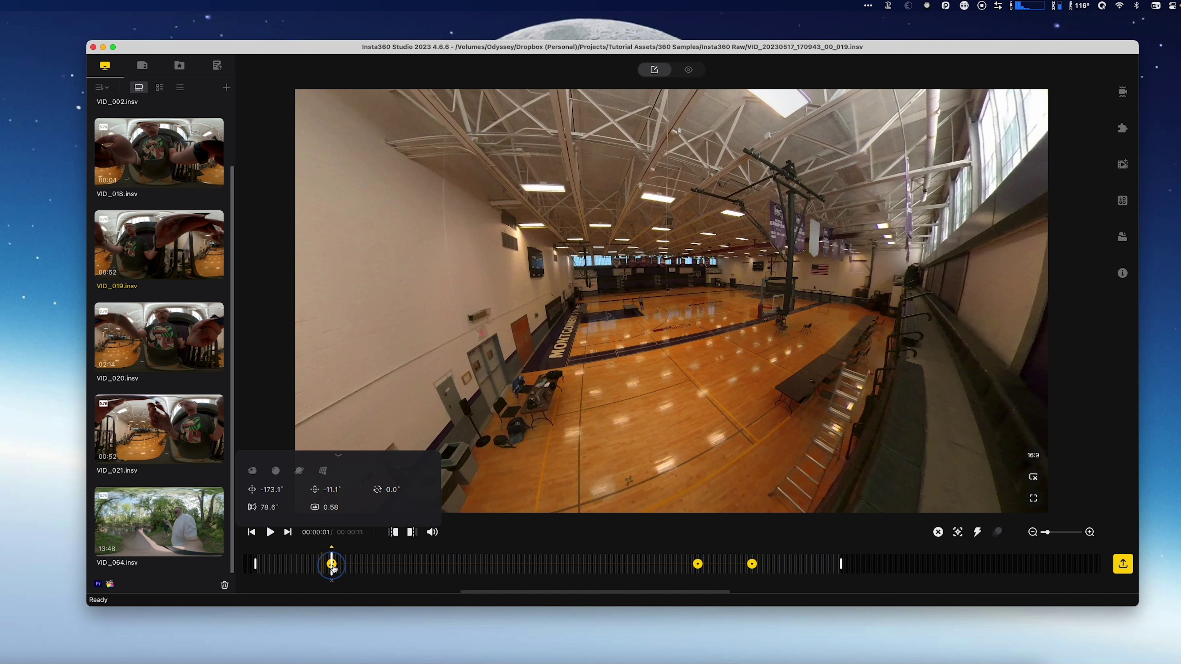
{"action": "left_click", "coordinate": [625, 565]}
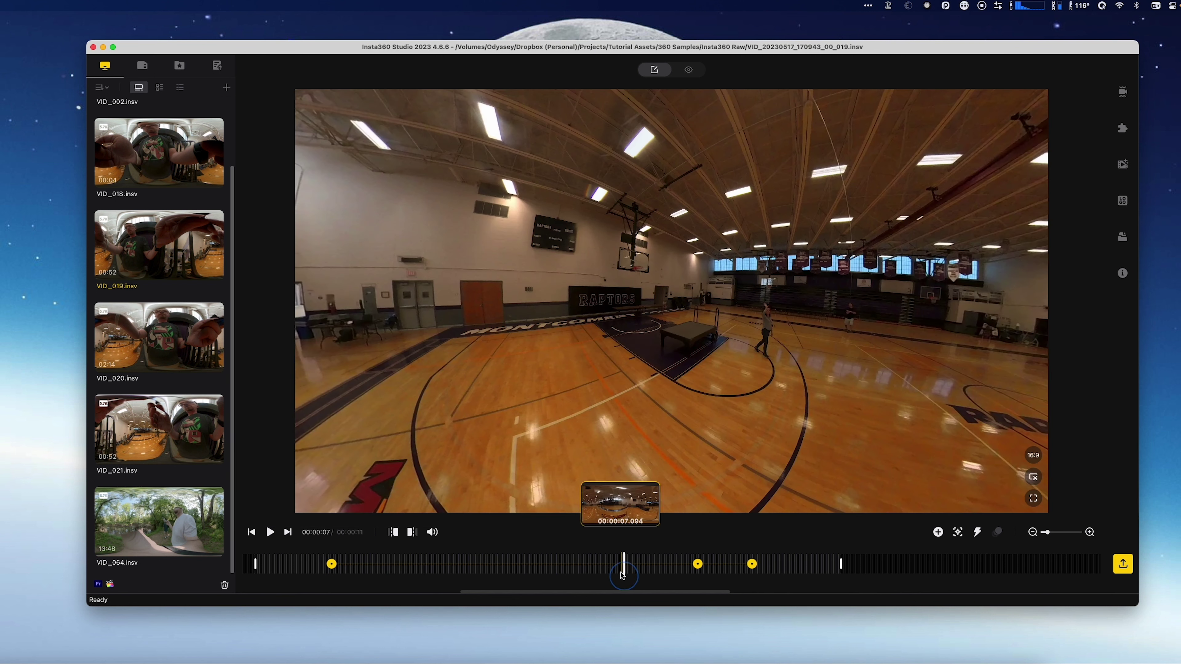
{"action": "left_click_drag", "start_coordinate": [625, 565], "coordinate": [786, 564]}
{"action": "left_click", "coordinate": [587, 564]}
{"action": "left_click_drag", "start_coordinate": [587, 564], "coordinate": [618, 565]}
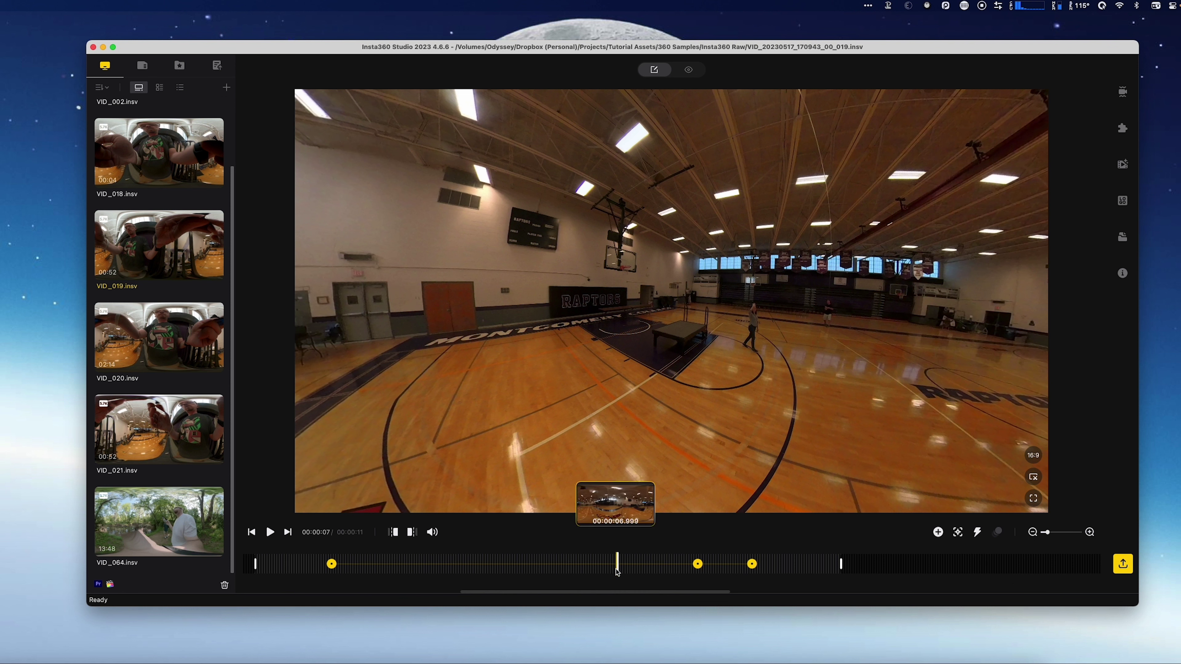
{"action": "left_click_drag", "start_coordinate": [618, 569], "coordinate": [750, 575]}
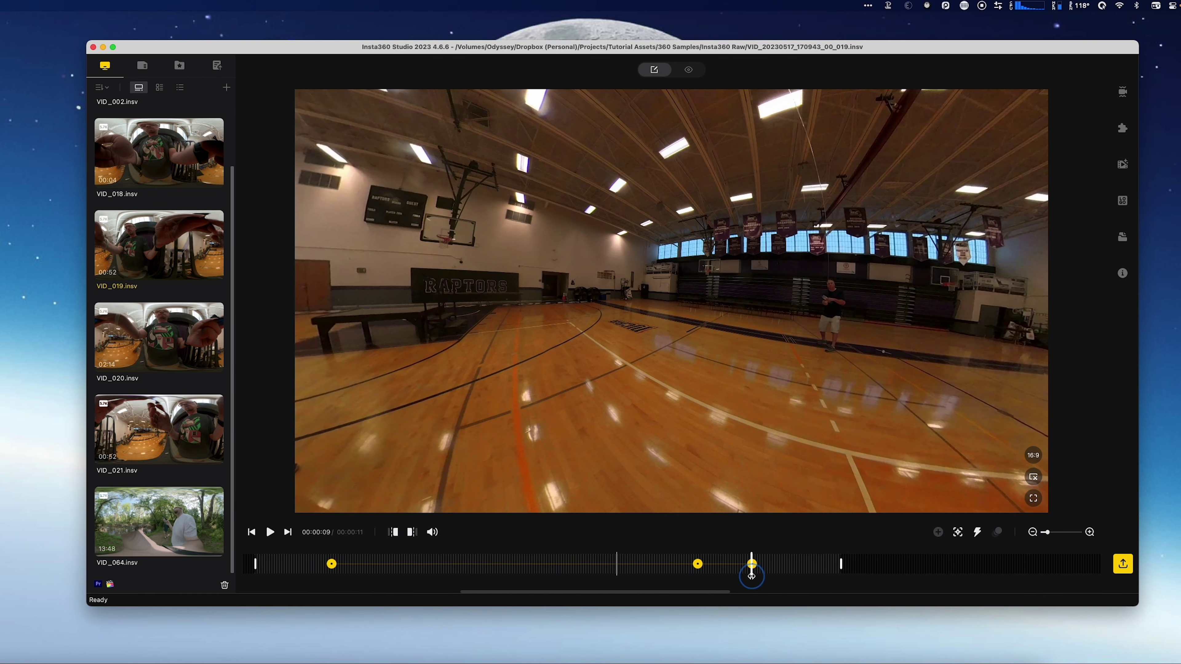
{"action": "left_click_drag", "start_coordinate": [507, 363], "coordinate": [719, 384]}
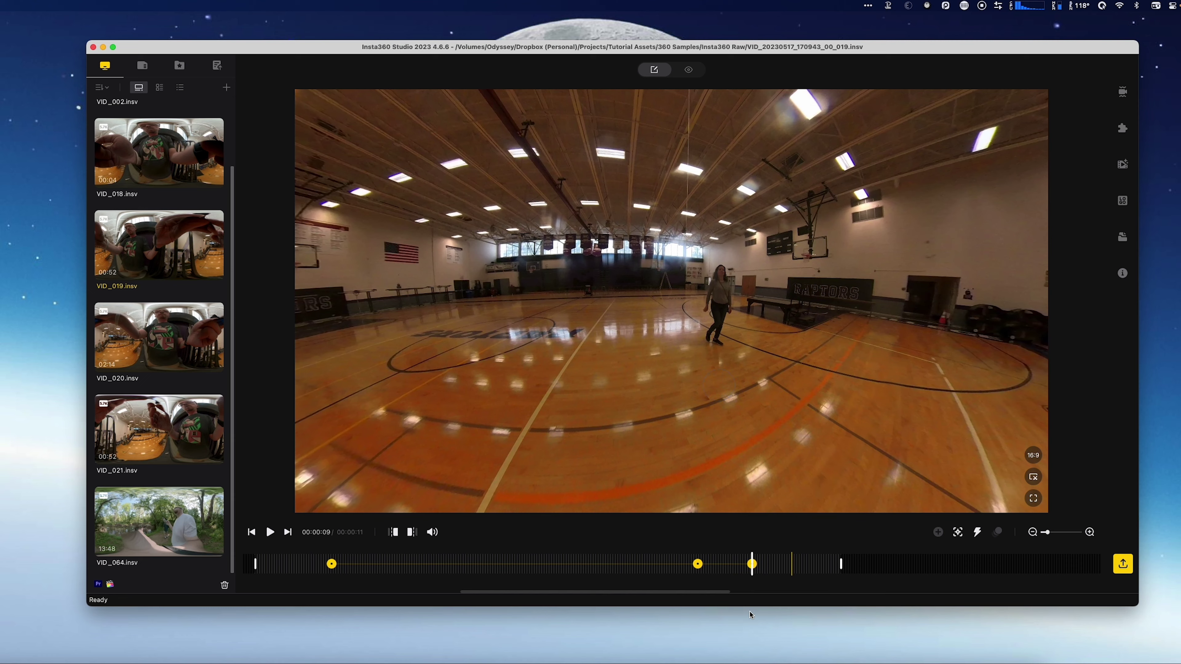
{"action": "left_click", "coordinate": [749, 566]}
{"action": "left_click", "coordinate": [660, 568]}
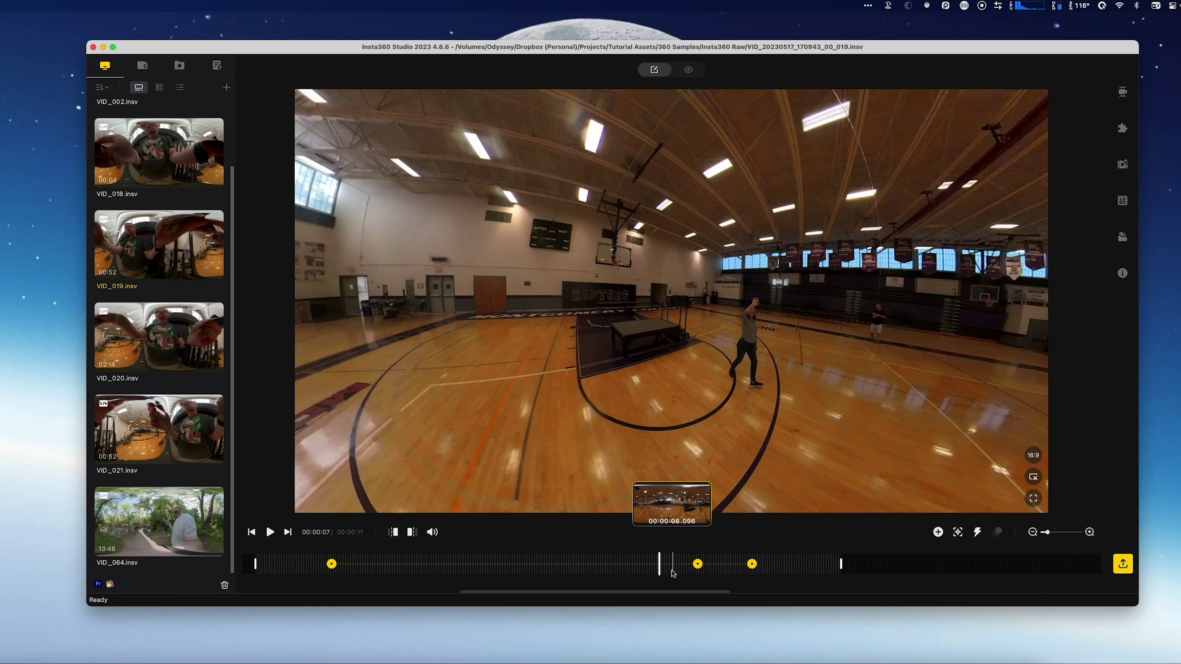
- Add a fourth keyframe at 00:00:10 and reframe it on the woman with tilt 17.0°, field of view 78.6° and distortion 0.58
{"action": "left_click_drag", "start_coordinate": [658, 571], "coordinate": [773, 589]}
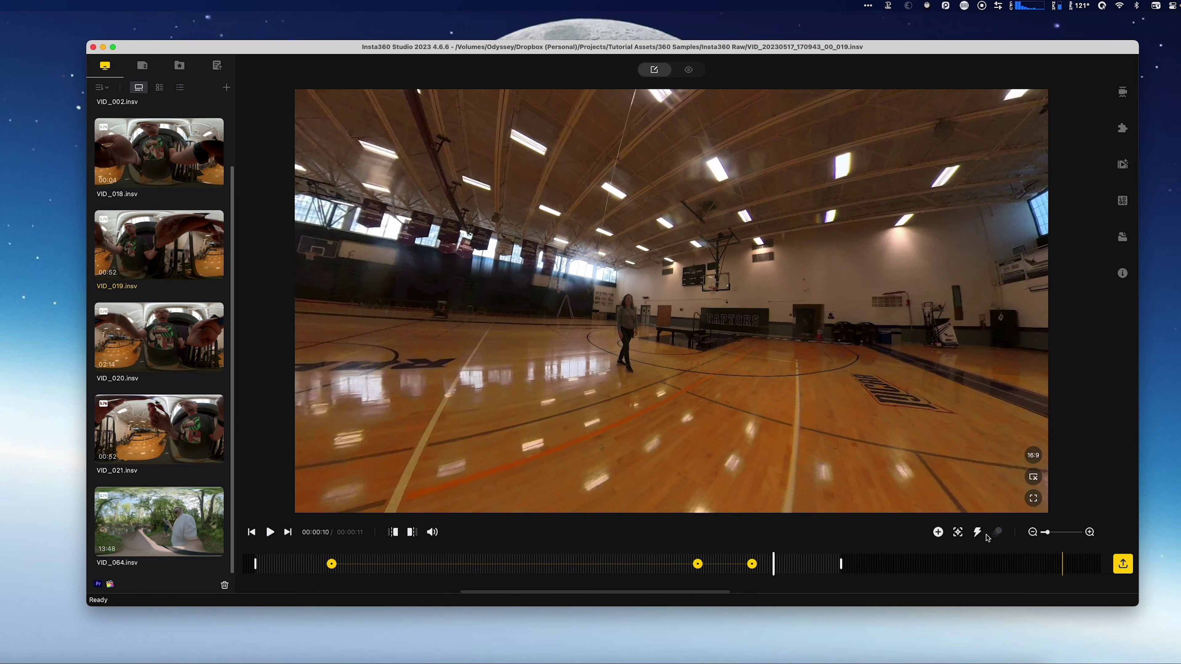
{"action": "left_click", "coordinate": [938, 532]}
{"action": "left_click_drag", "start_coordinate": [614, 332], "coordinate": [714, 352]}
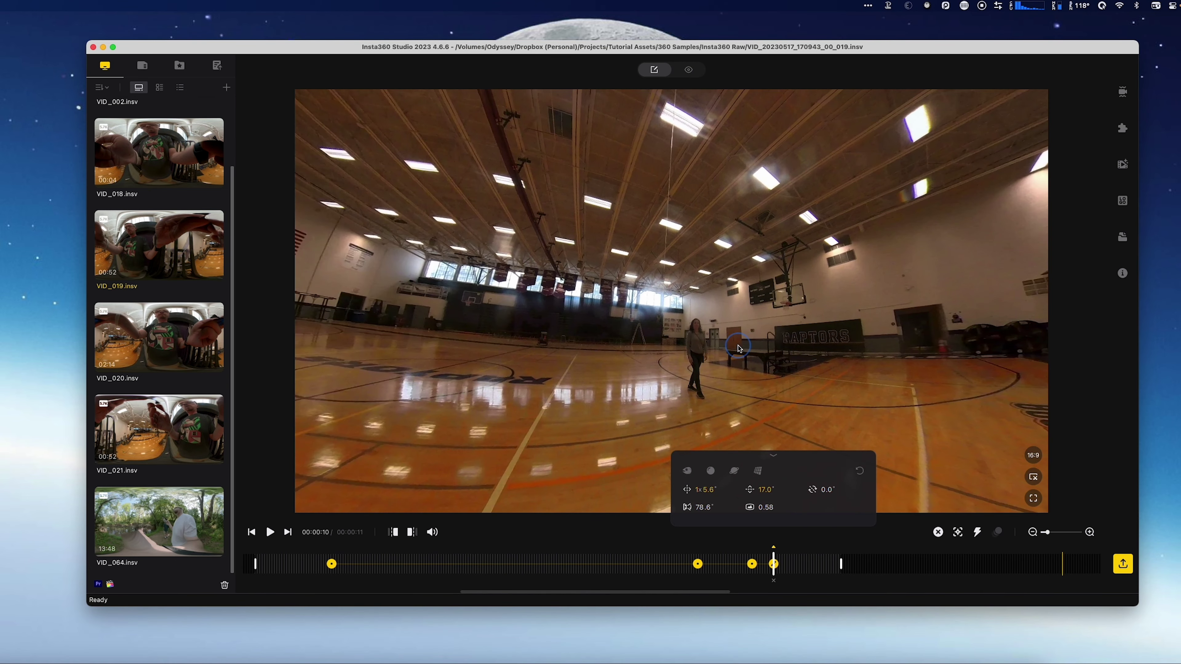
- Play the section from about 00:00:07 until just past the new keyframe at 00:00:10
{"action": "left_click", "coordinate": [617, 577]}
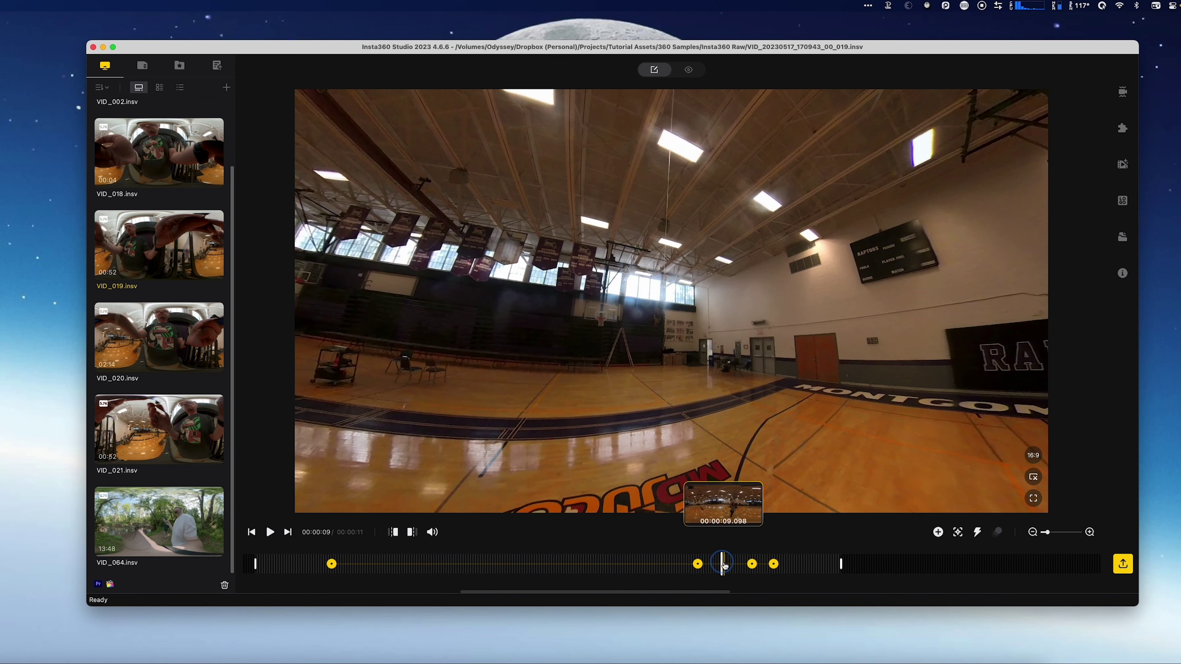
{"action": "left_click", "coordinate": [639, 572]}
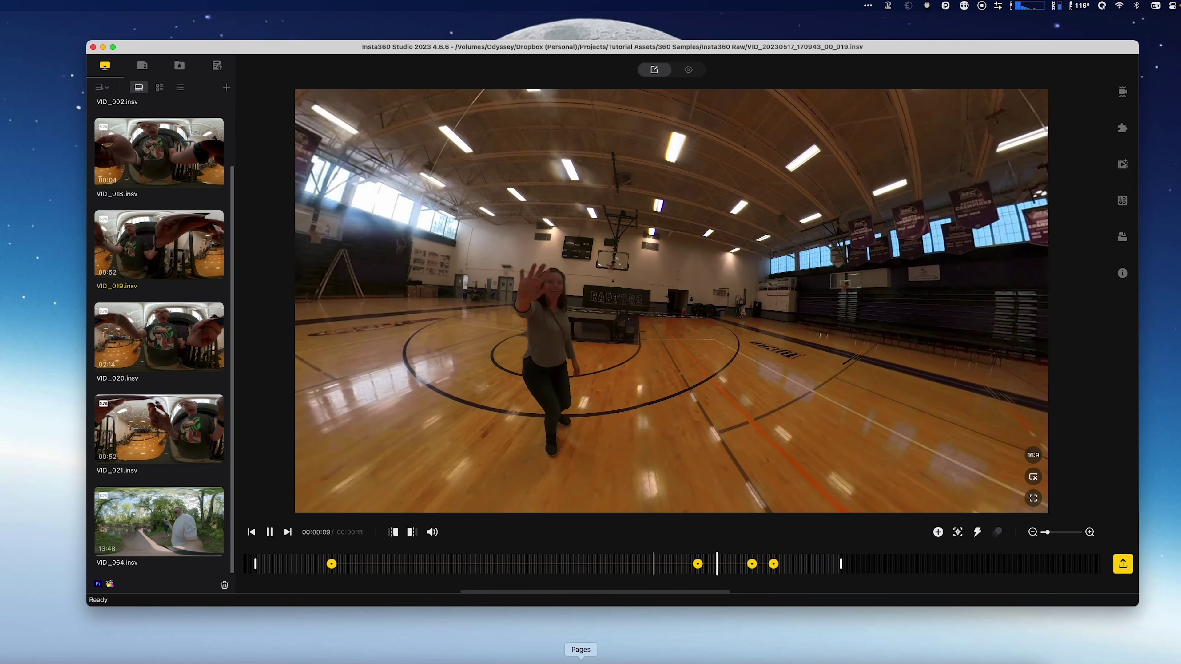
{"action": "key", "text": "space"}
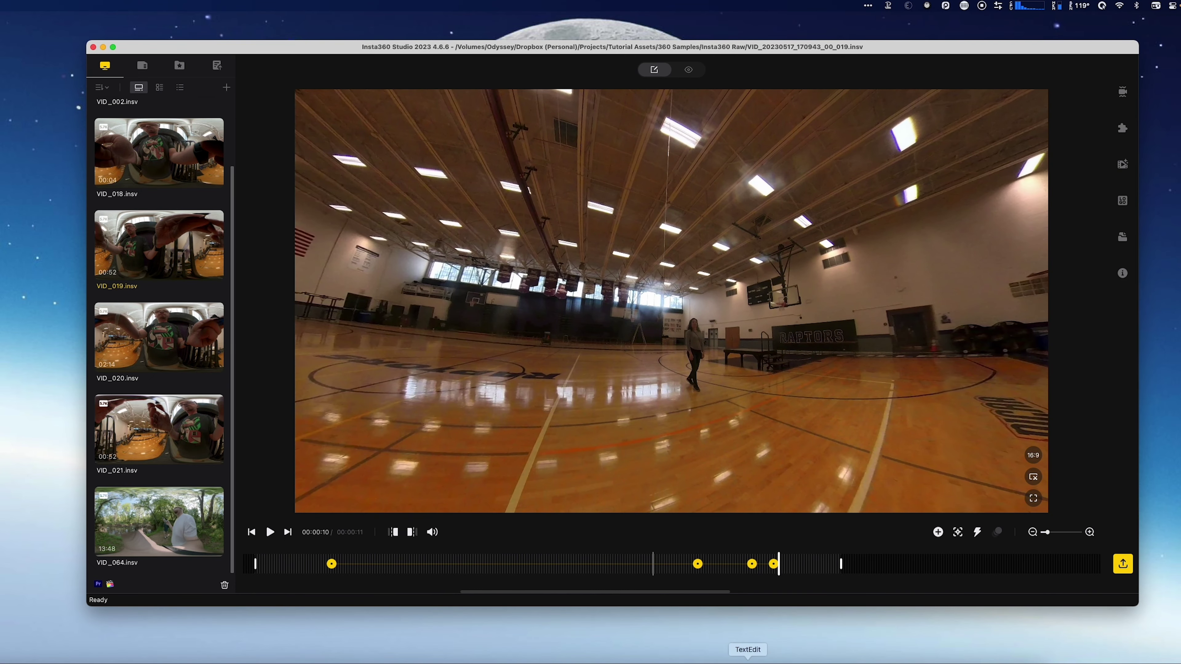
- Narrow the fourth keyframe's field of view to an extreme close-up and play the section leading through it
{"action": "left_click", "coordinate": [774, 564]}
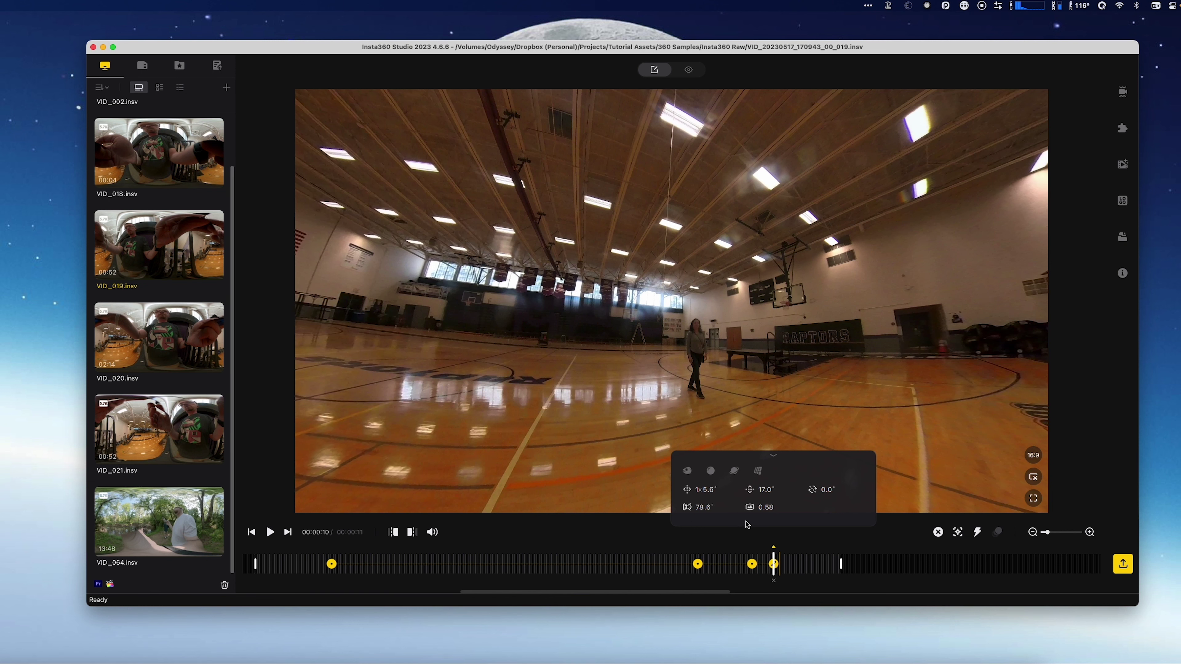
{"action": "left_click_drag", "start_coordinate": [700, 509], "coordinate": [328, 511]}
{"action": "left_click_drag", "start_coordinate": [774, 564], "coordinate": [571, 565]}
{"action": "key", "text": "space"}
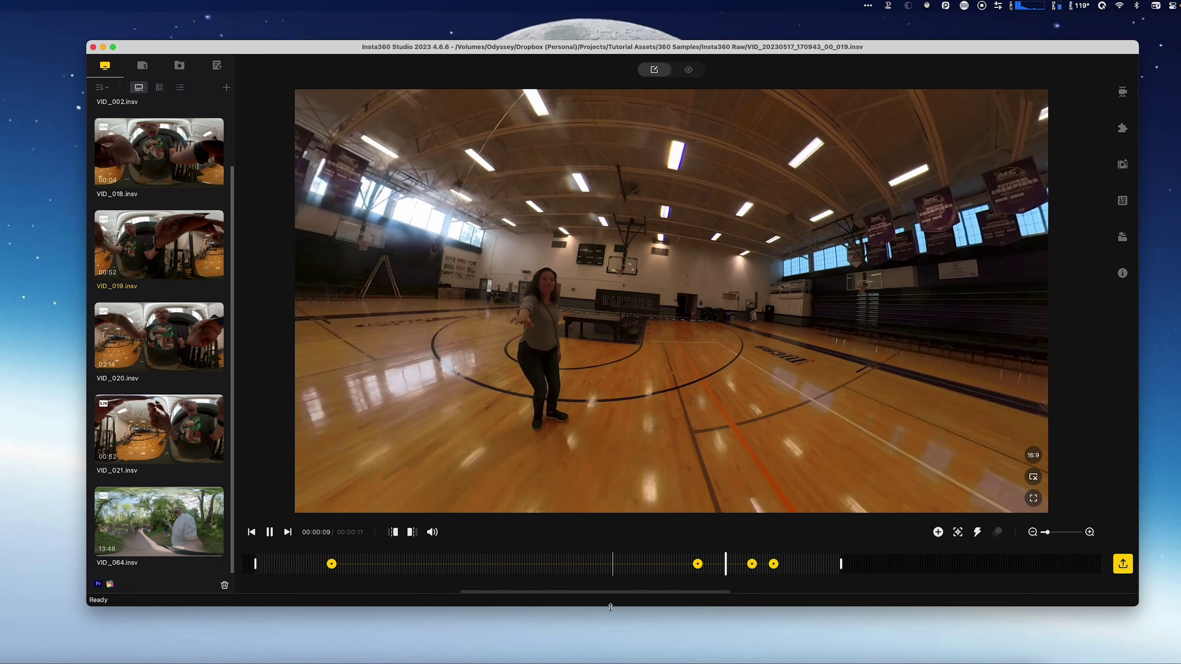
{"action": "key", "text": "space"}
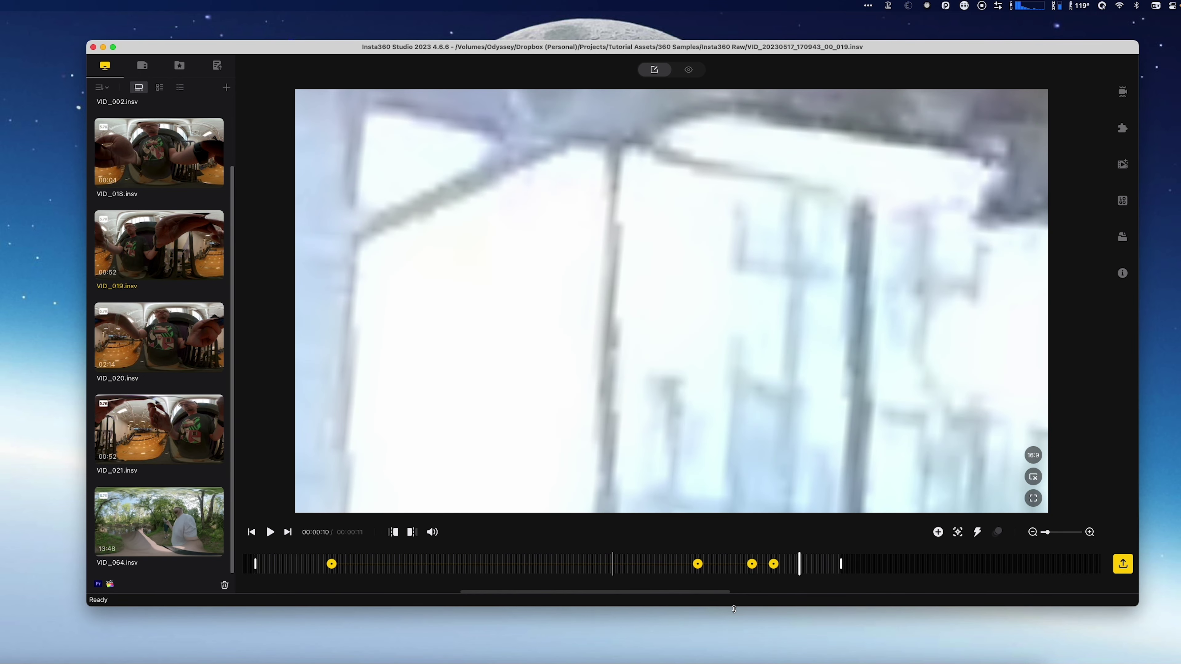
- Set the fourth keyframe's field of view to 50.0° and distortion to 0.01, and play the section from the second keyframe to 00:00:10
{"action": "left_click", "coordinate": [773, 564]}
{"action": "scroll", "coordinate": [702, 413], "scroll_direction": "down", "scroll_amount": 10}
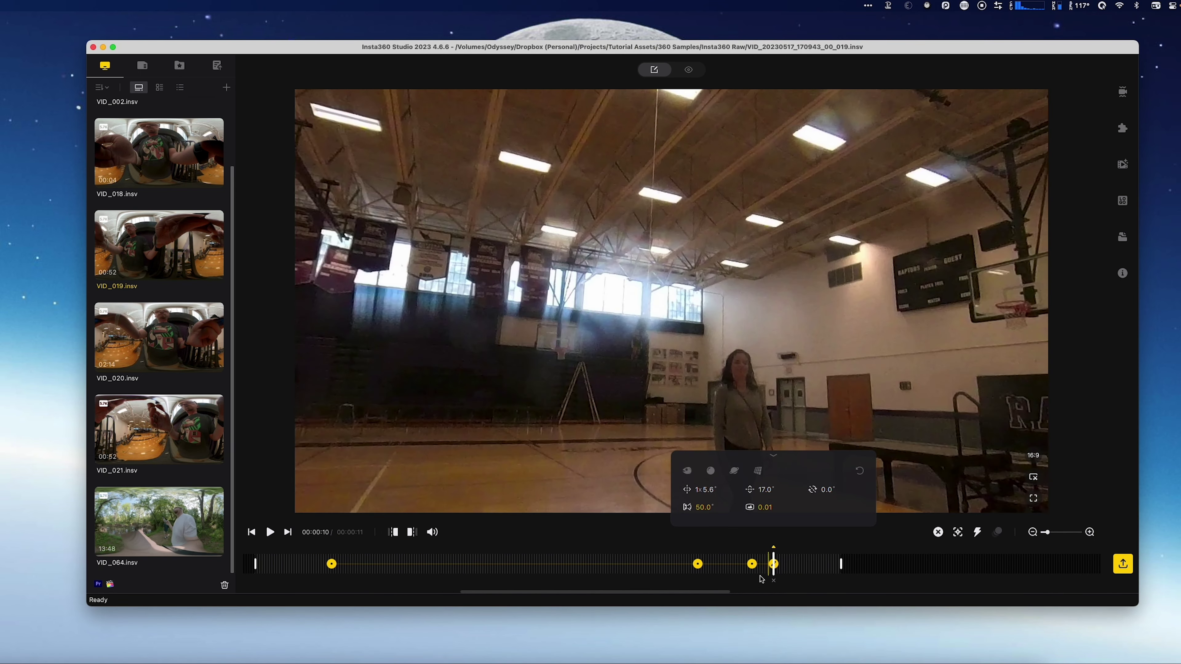
{"action": "left_click", "coordinate": [698, 564]}
{"action": "key", "text": "space"}
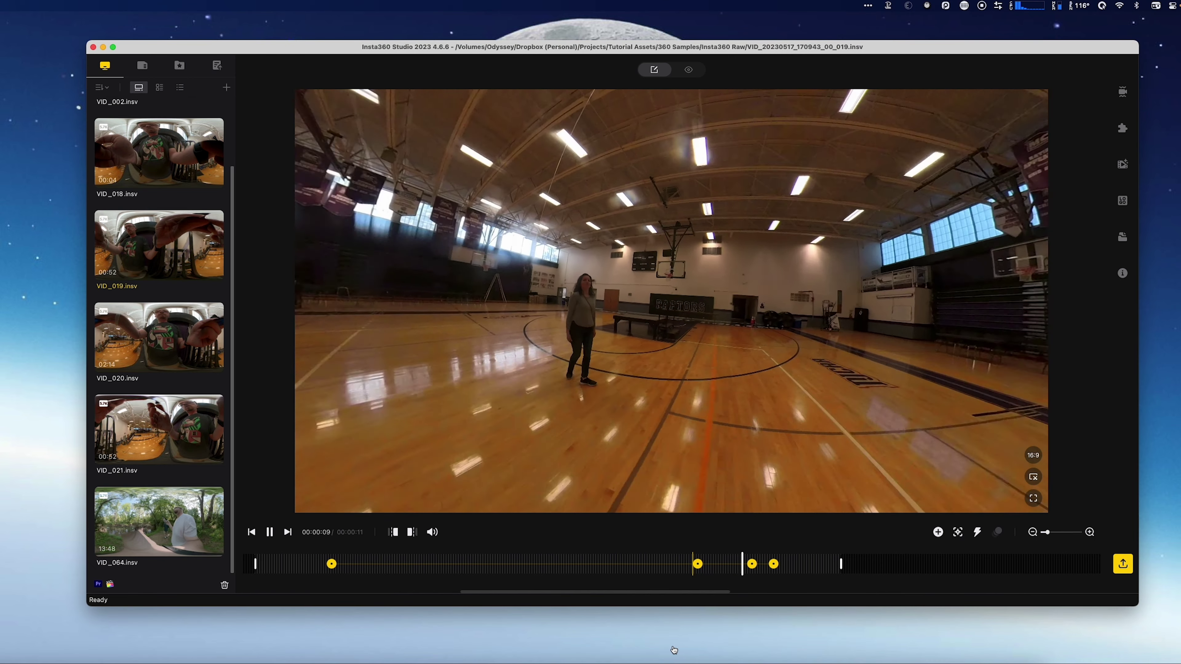
{"action": "key", "text": "space"}
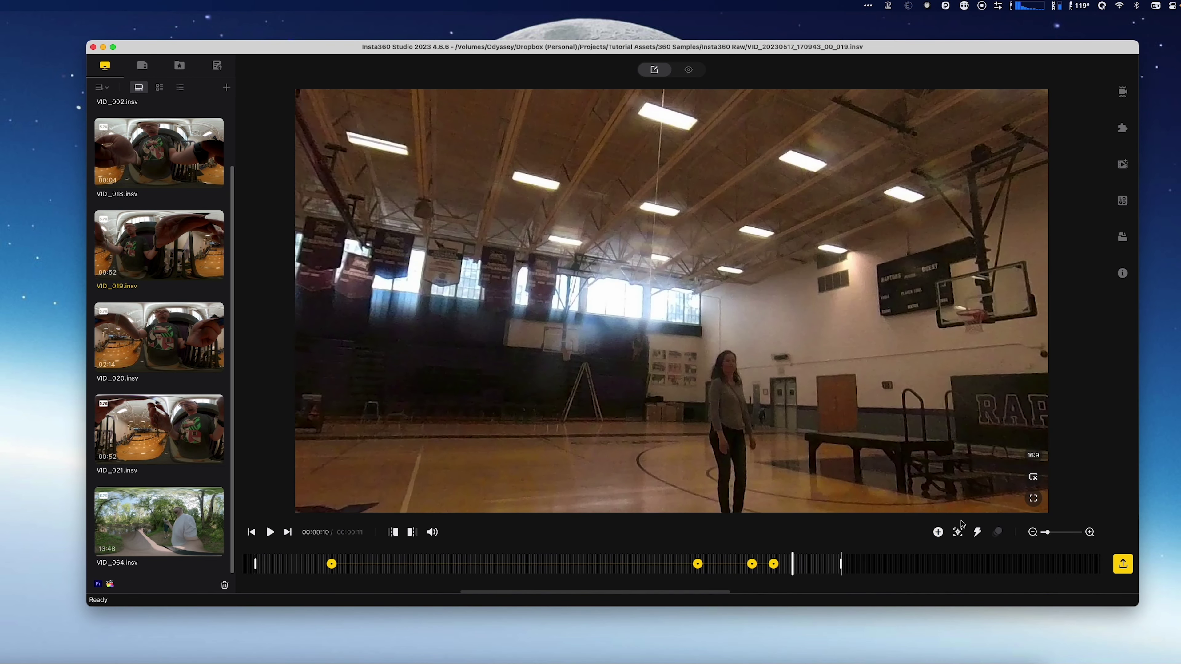
- Speed up the section between the first and second keyframes and turn on motion blur
{"action": "left_click", "coordinate": [698, 564]}
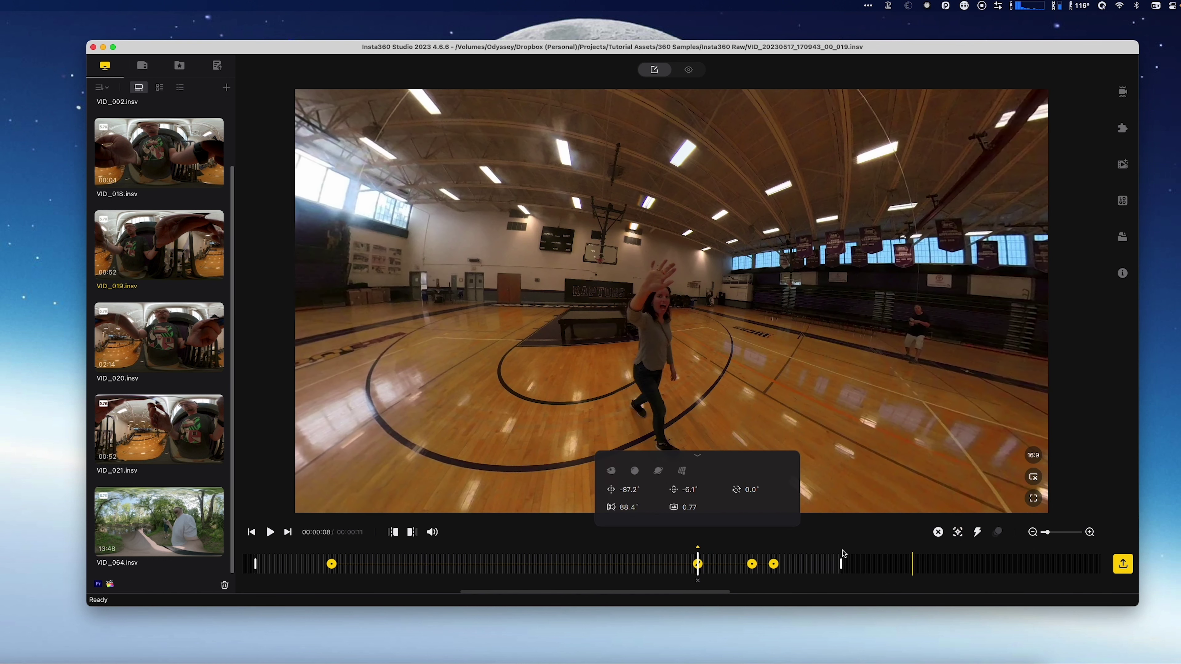
{"action": "left_click", "coordinate": [330, 564]}
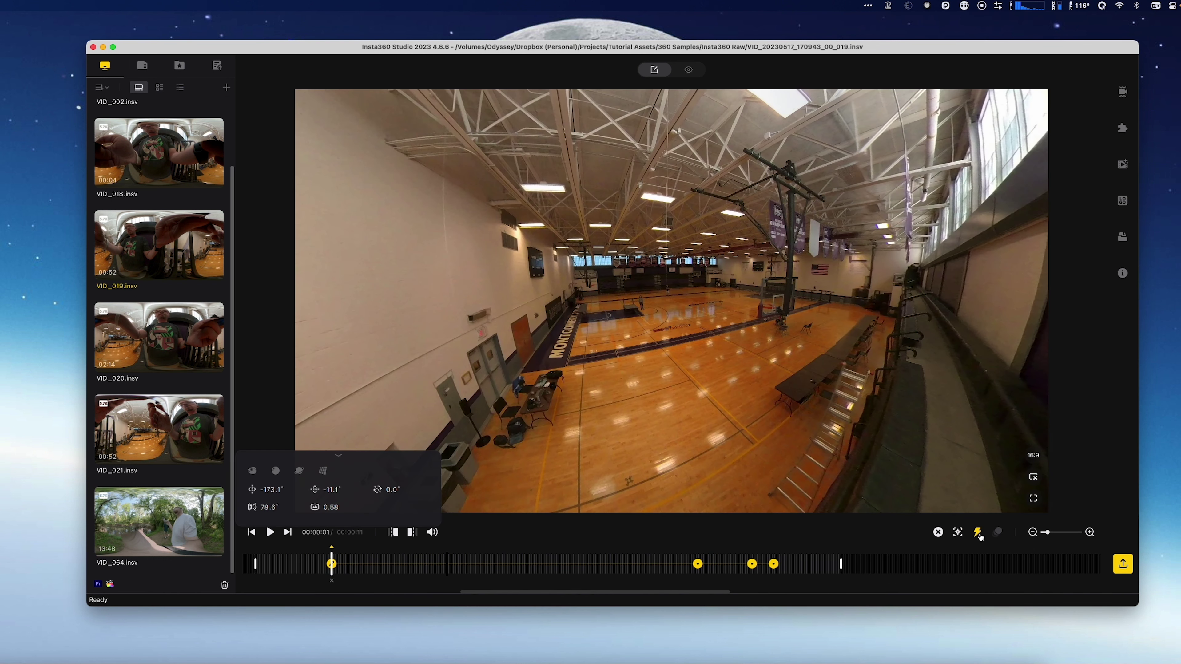
{"action": "left_click", "coordinate": [698, 564]}
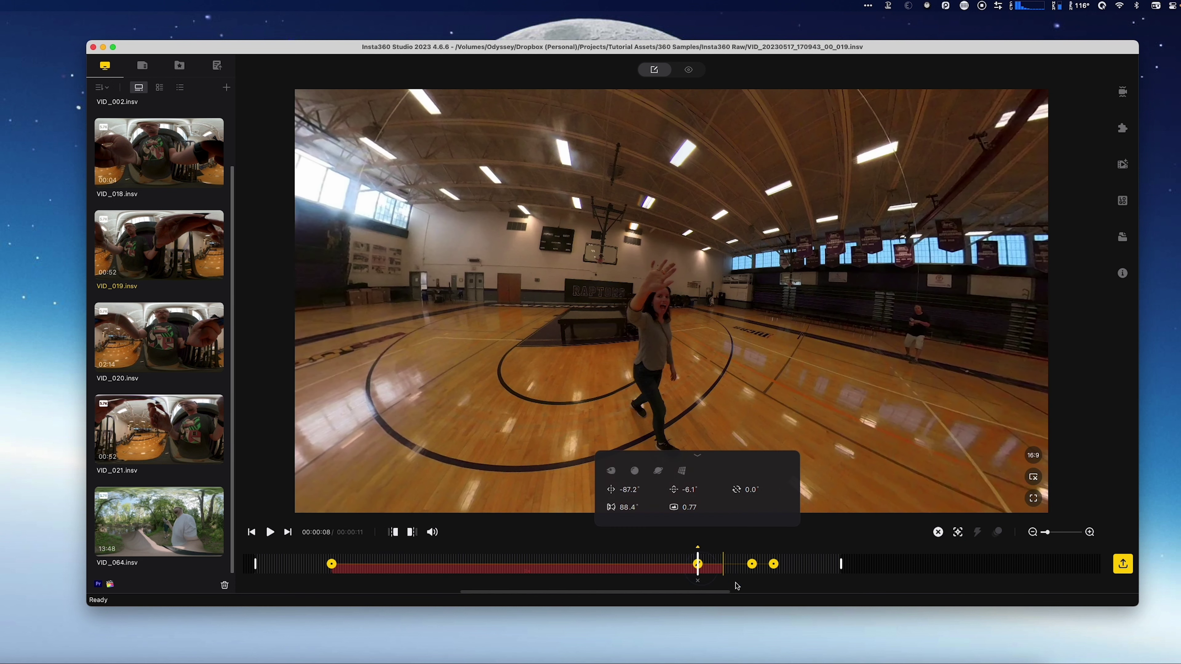
{"action": "left_click_drag", "start_coordinate": [707, 578], "coordinate": [591, 577]}
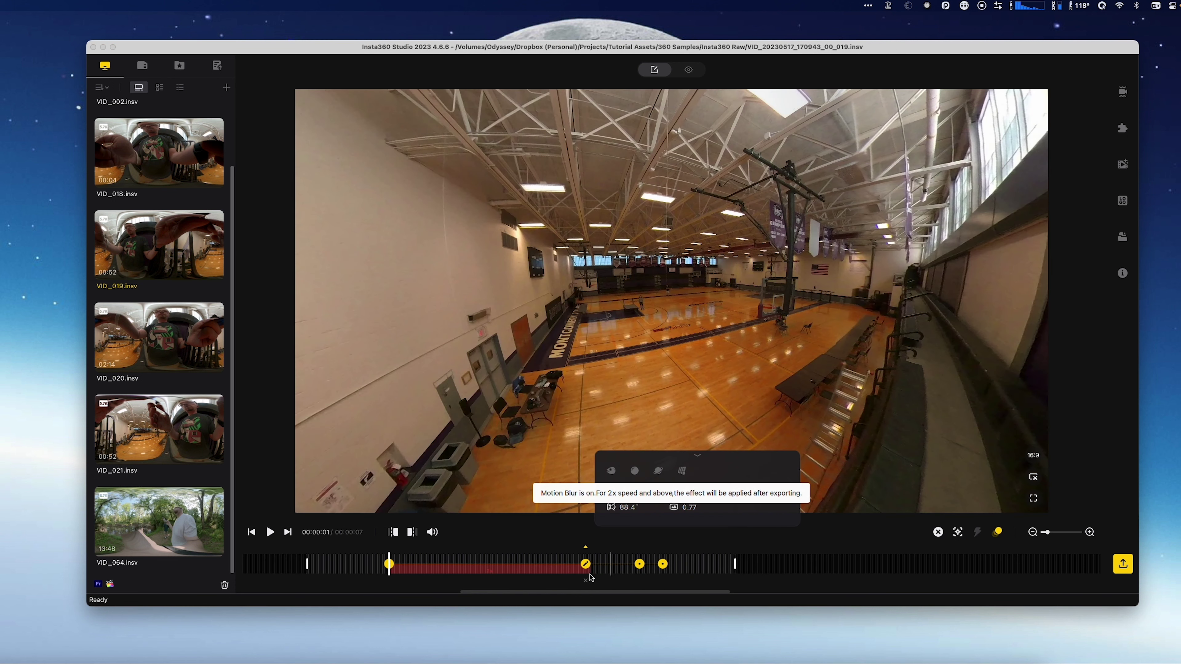
- Apply a slow-motion speed section between the third and fourth keyframes, then play through it and check the frames after it
{"action": "left_click", "coordinate": [646, 572]}
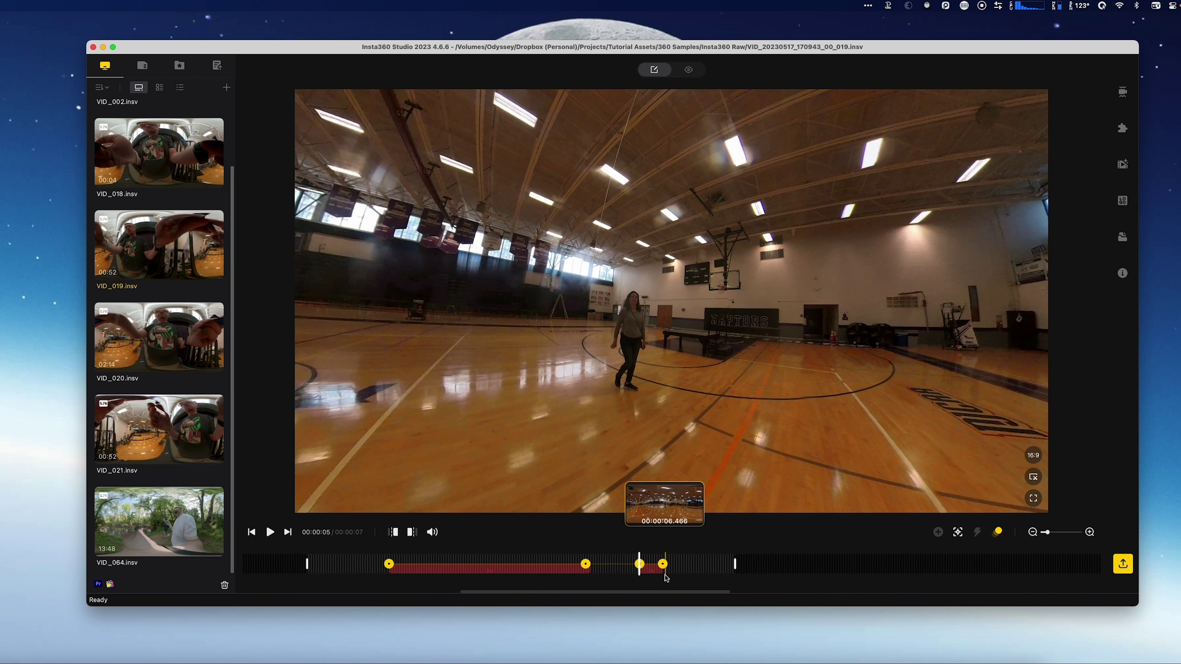
{"action": "left_click", "coordinate": [652, 566]}
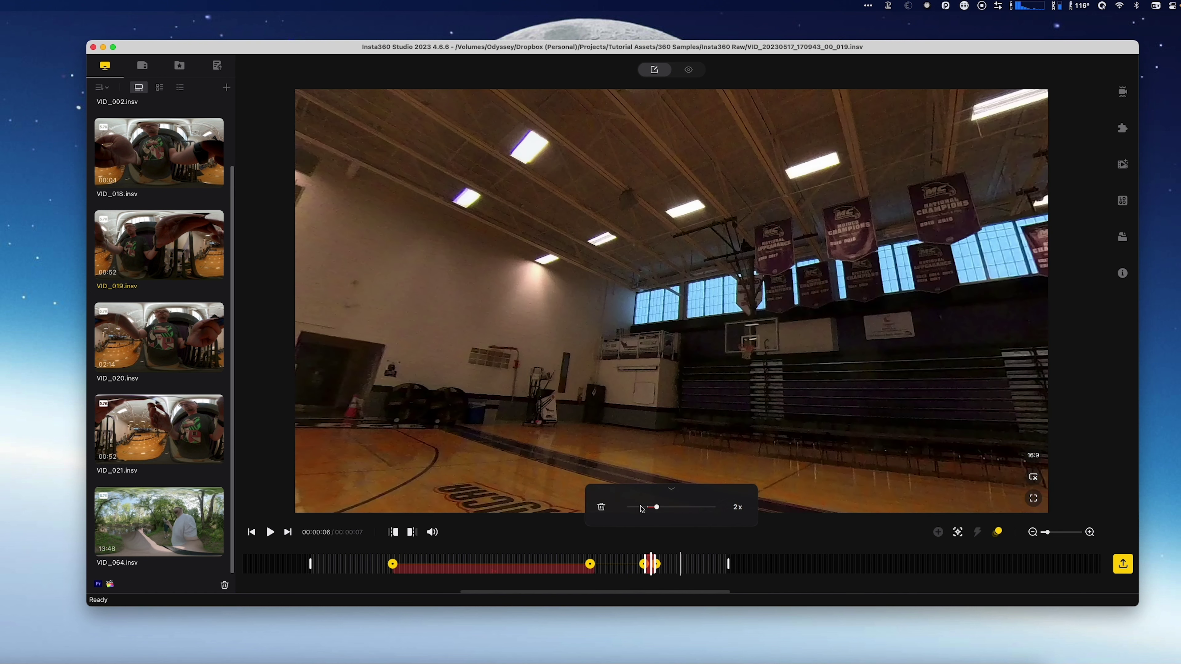
{"action": "left_click", "coordinate": [640, 507]}
{"action": "key", "text": "space"}
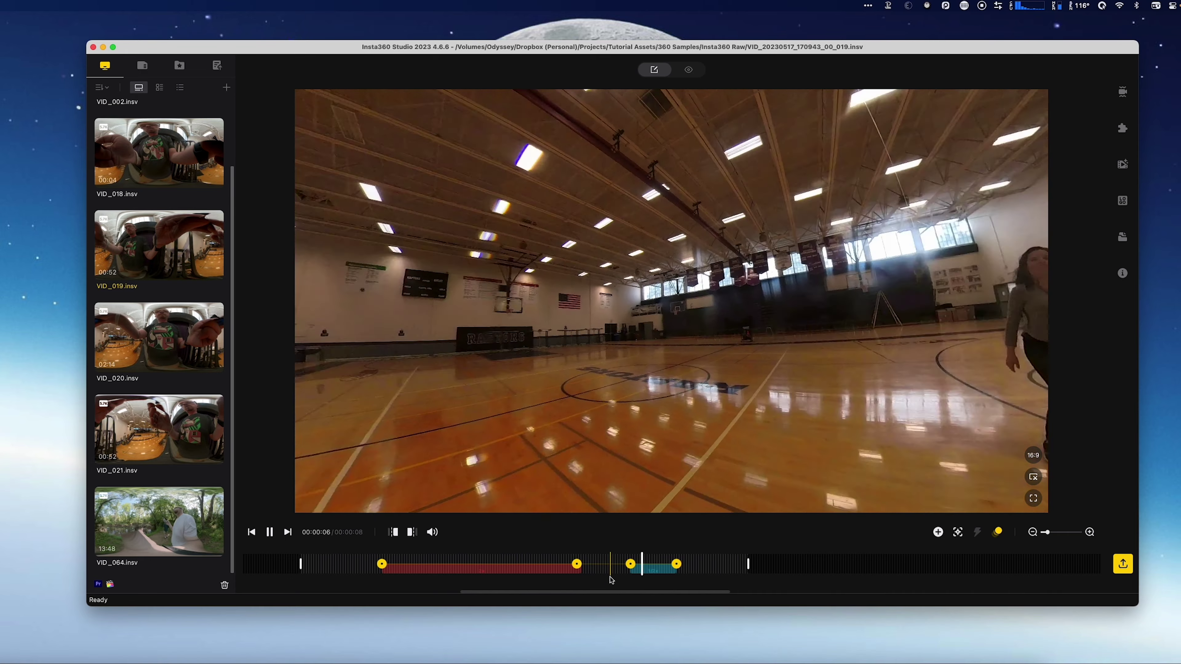
{"action": "key", "text": "space"}
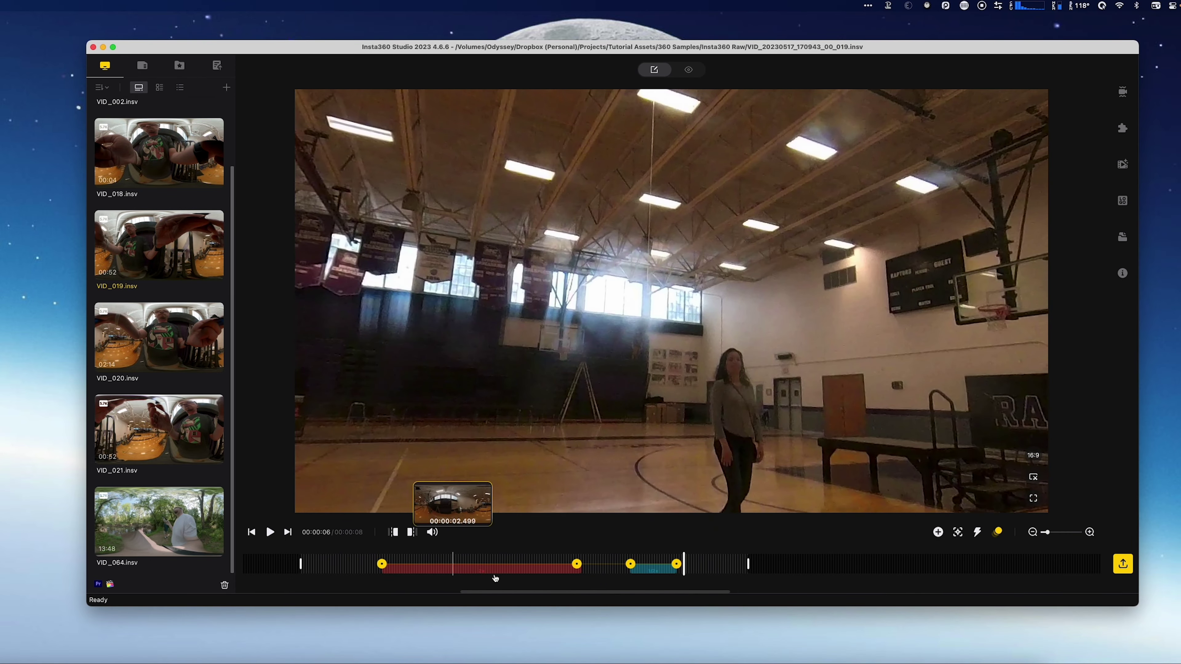
{"action": "mouse_move", "coordinate": [681, 570]}
{"action": "left_mouse_down"}
{"action": "mouse_move", "coordinate": [622, 571]}
{"action": "mouse_move", "coordinate": [677, 571]}
{"action": "left_mouse_up"}
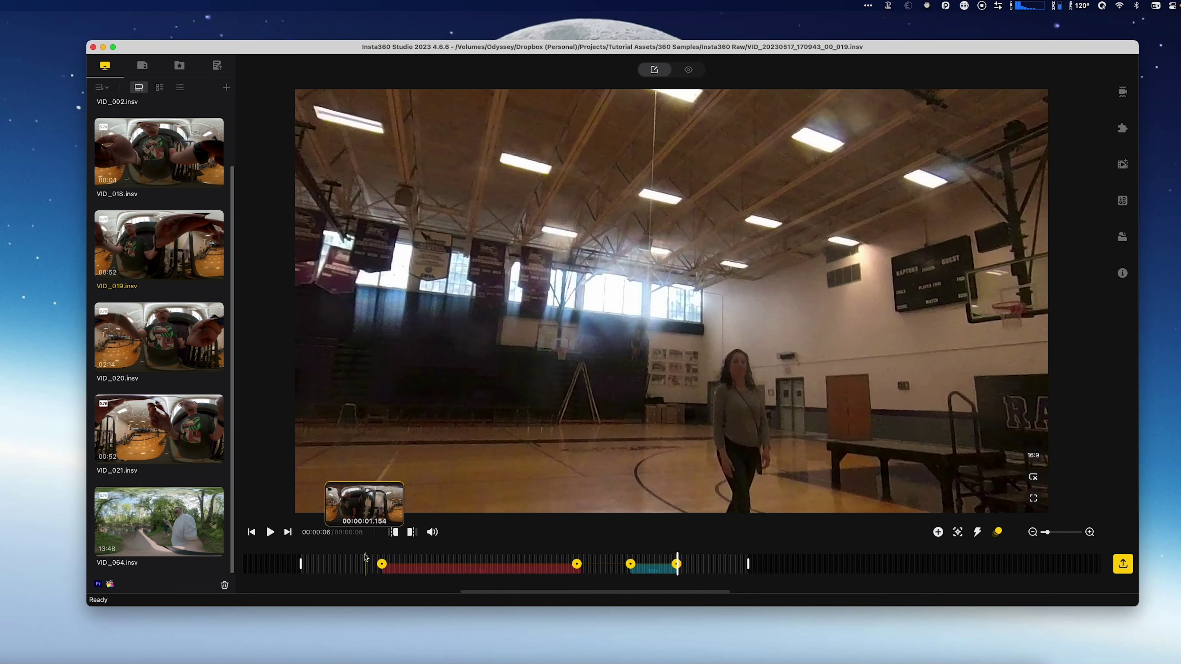
{"action": "left_click", "coordinate": [705, 564]}
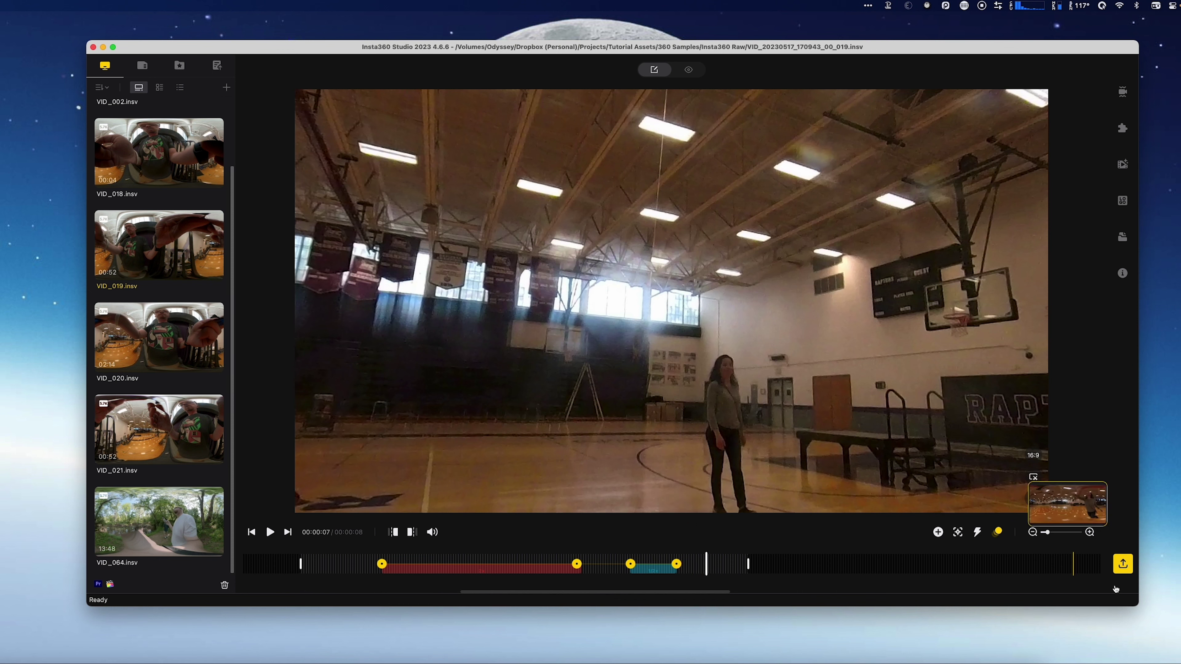
- Open the export settings for the reframed video and set the destination to the Rendered RF folder in 360 Samples
{"action": "left_click", "coordinate": [1123, 563]}
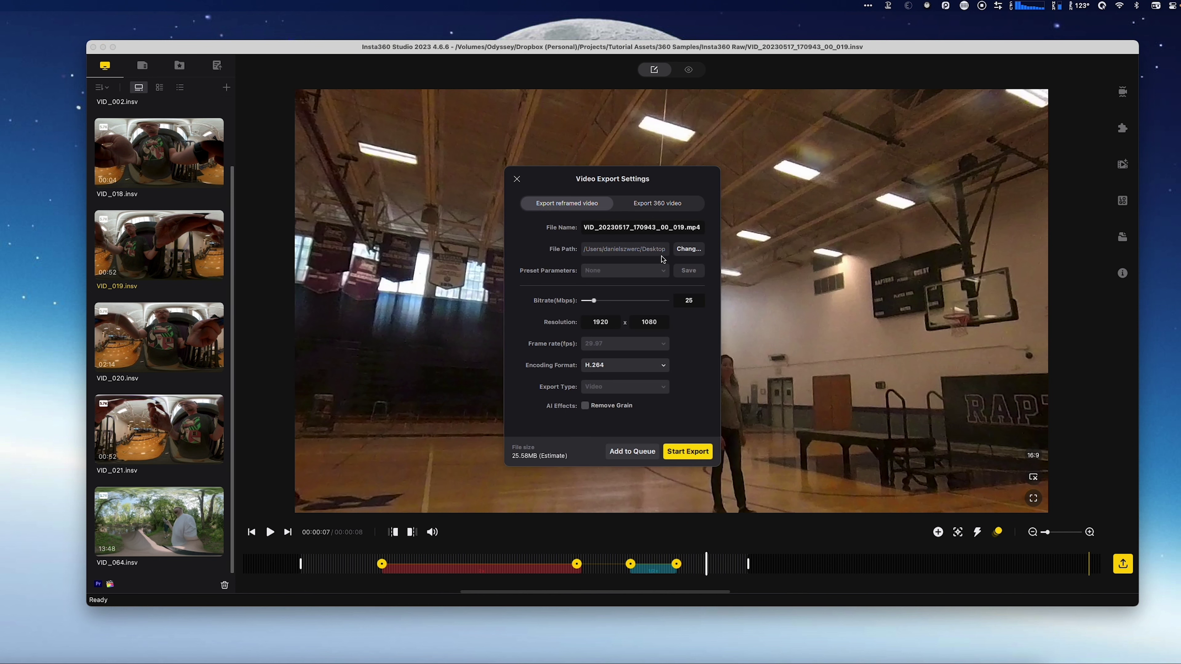
{"action": "left_click", "coordinate": [690, 248]}
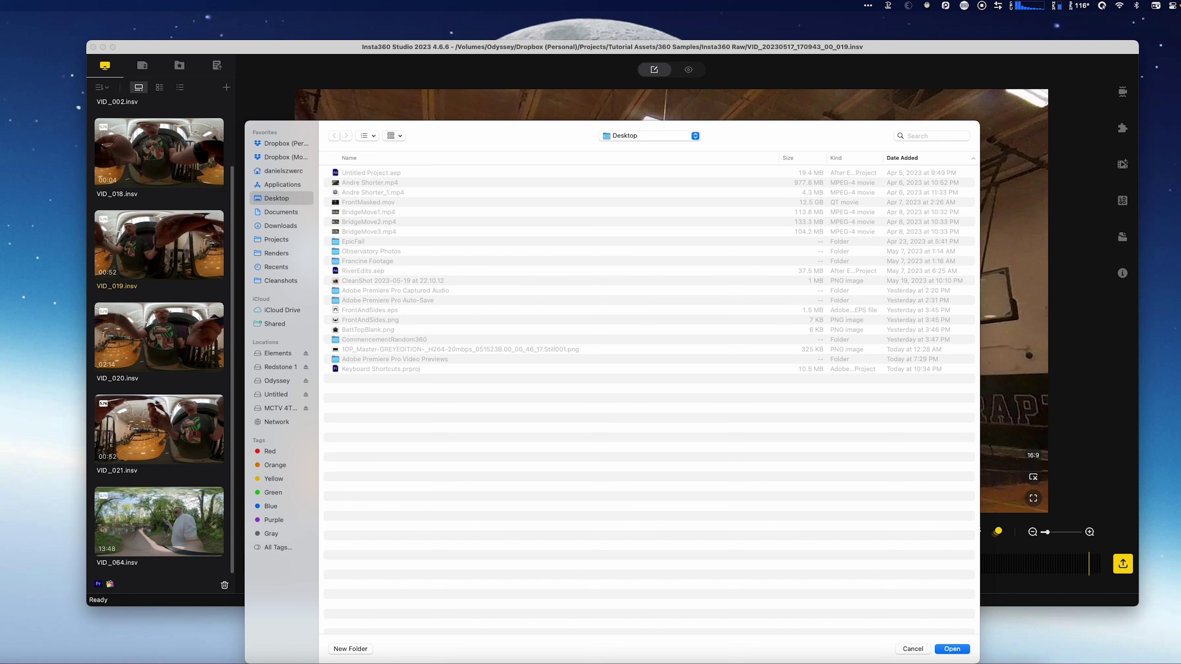
{"action": "left_click_drag", "start_coordinate": [1180, 298], "coordinate": [705, 471]}
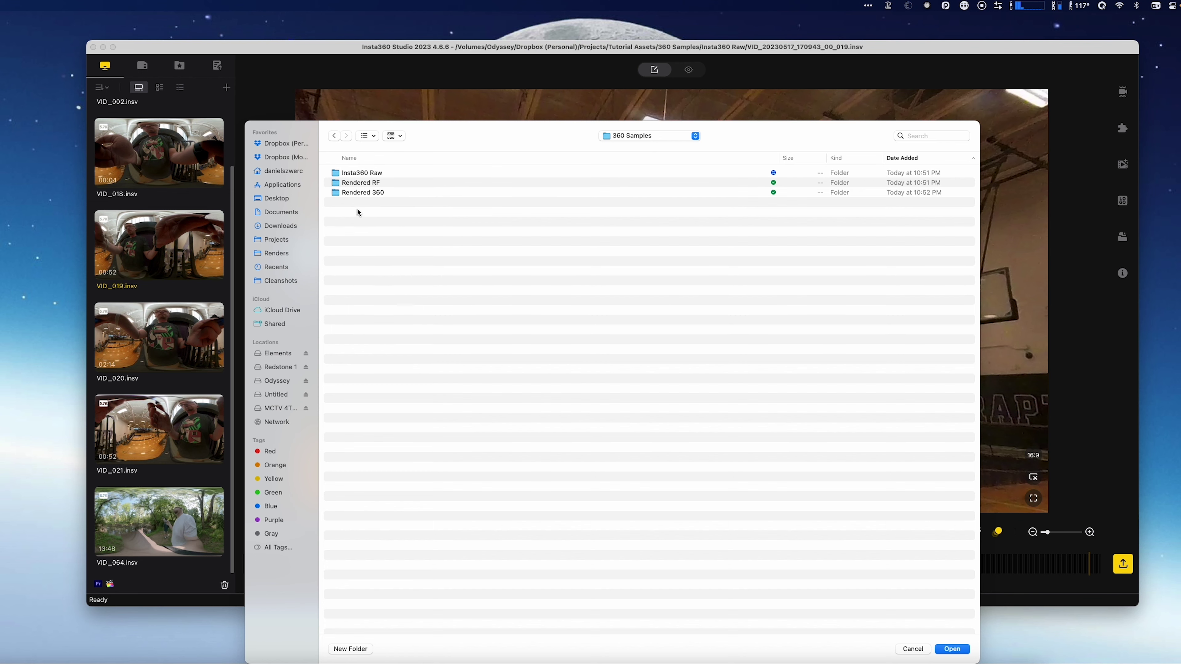
{"action": "left_click", "coordinate": [379, 185]}
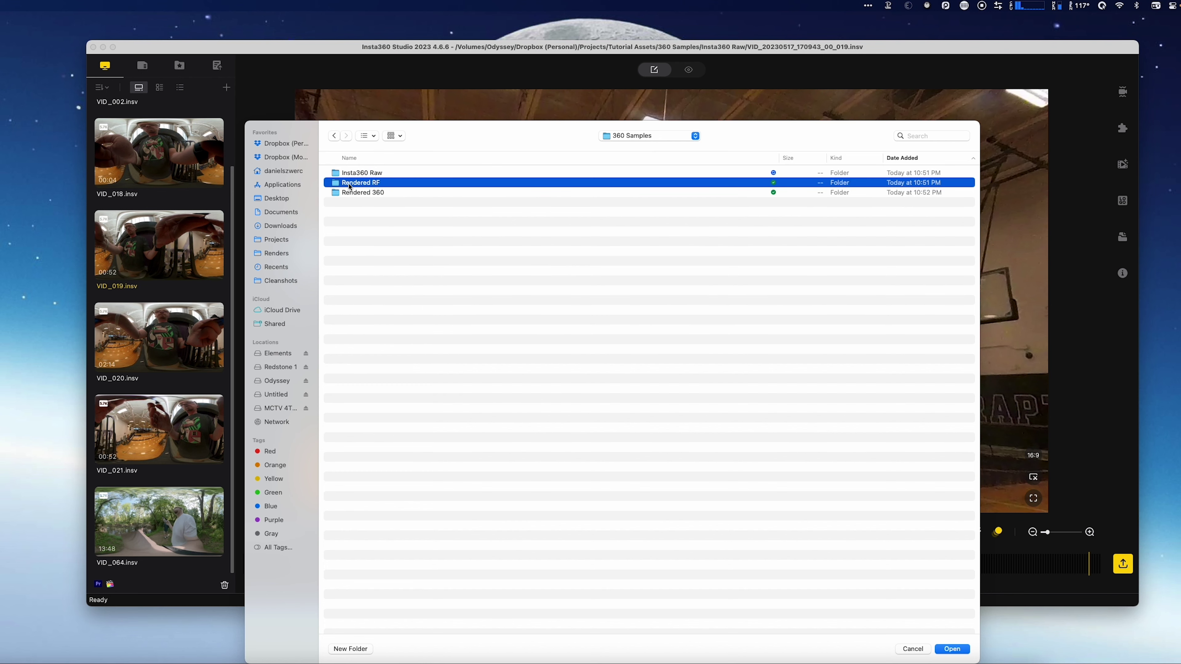
{"action": "double_click", "coordinate": [340, 185]}
{"action": "left_click", "coordinate": [952, 648]}
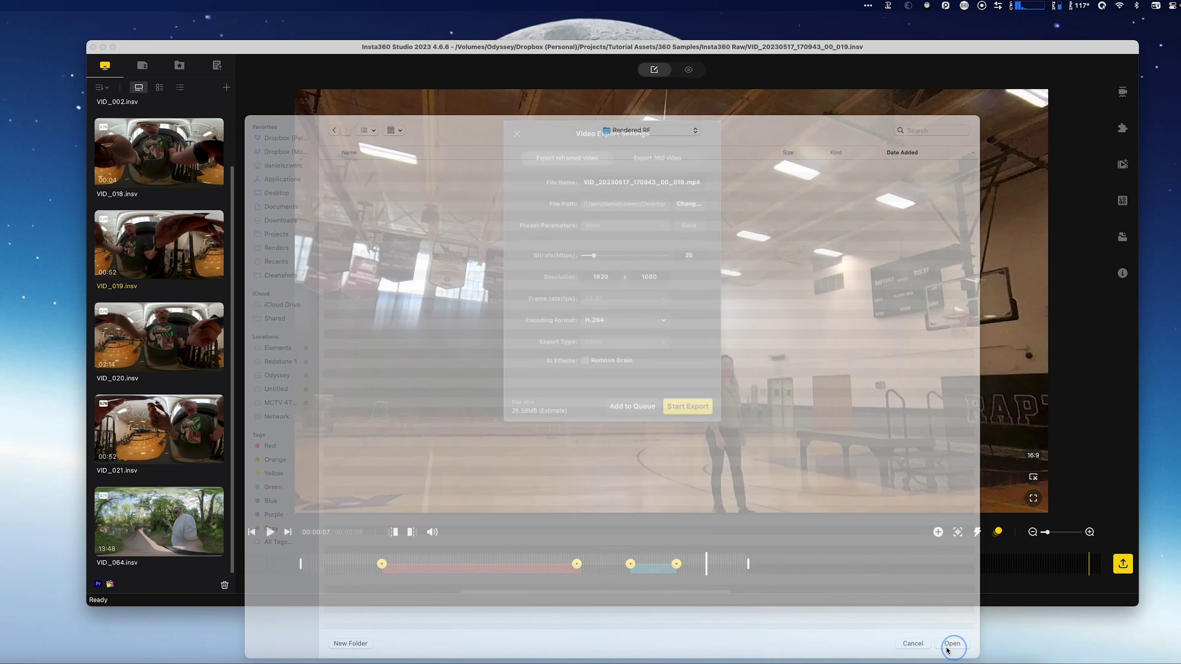
- Name the reframed video Zipline1_FirstHalf_RF and start the export
{"action": "double_click", "coordinate": [683, 182]}
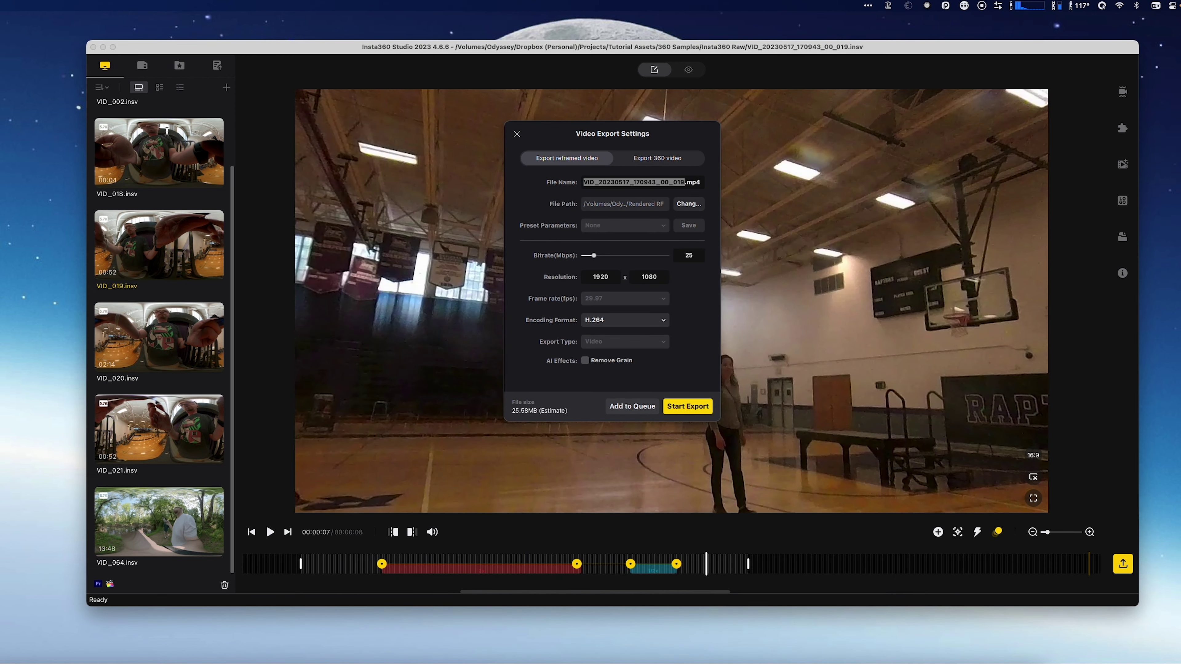
{"action": "type", "text": "Zipline1_FirstHalf_RF"}
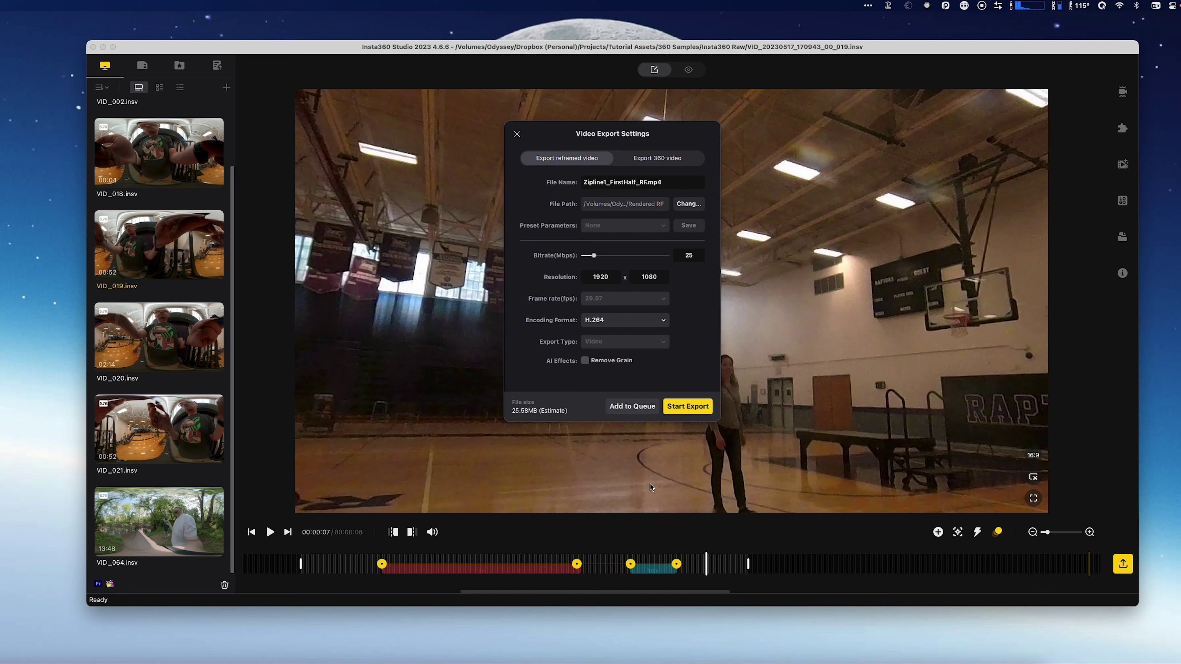
{"action": "left_click", "coordinate": [687, 406]}
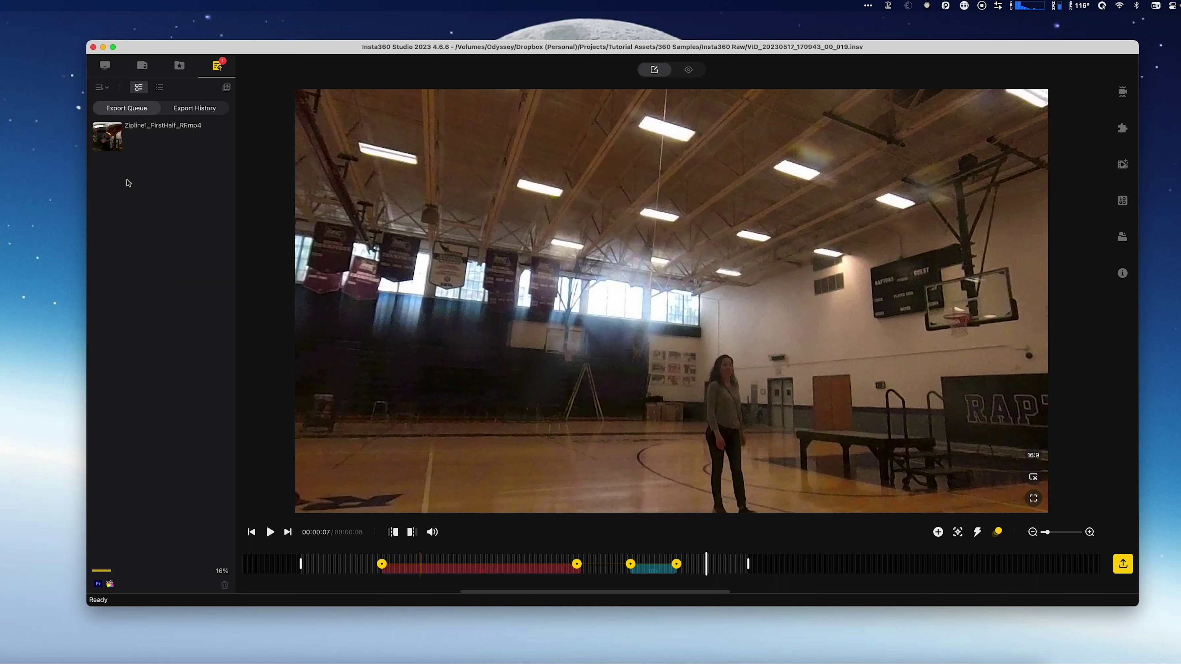
{"action": "mouse_move", "coordinate": [107, 139]}
{"action": "mouse_move", "coordinate": [146, 146]}
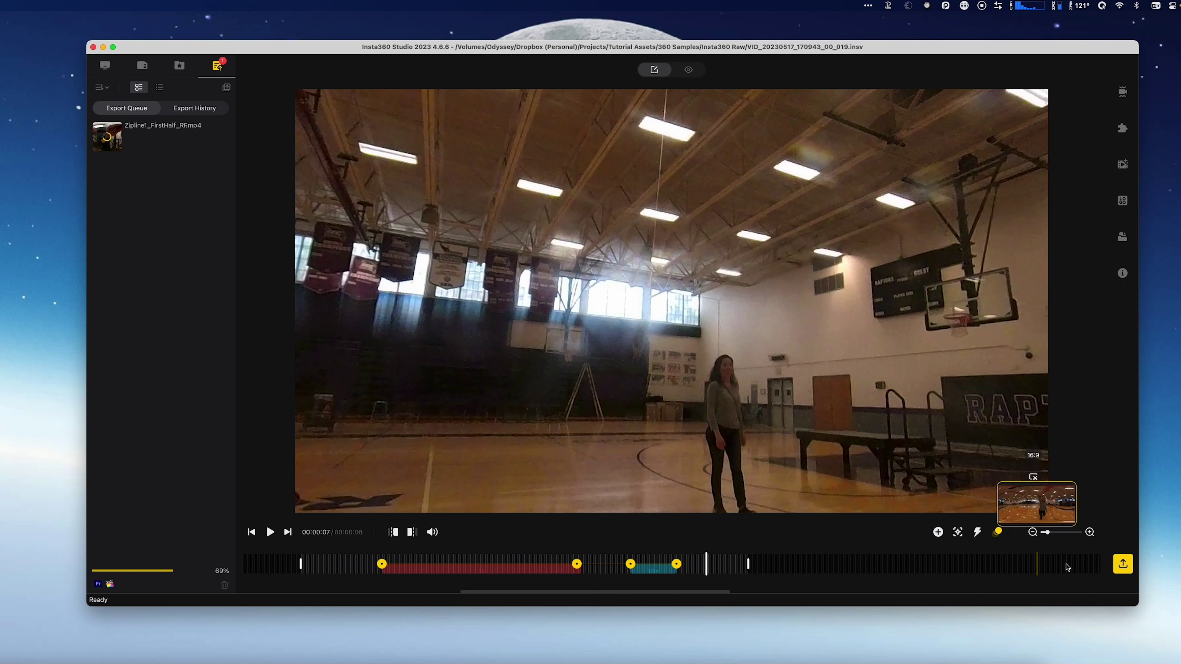
- Set up a second export of the clip as a 360 video, with the 360 Samples folder as its destination
{"action": "left_click", "coordinate": [1123, 564]}
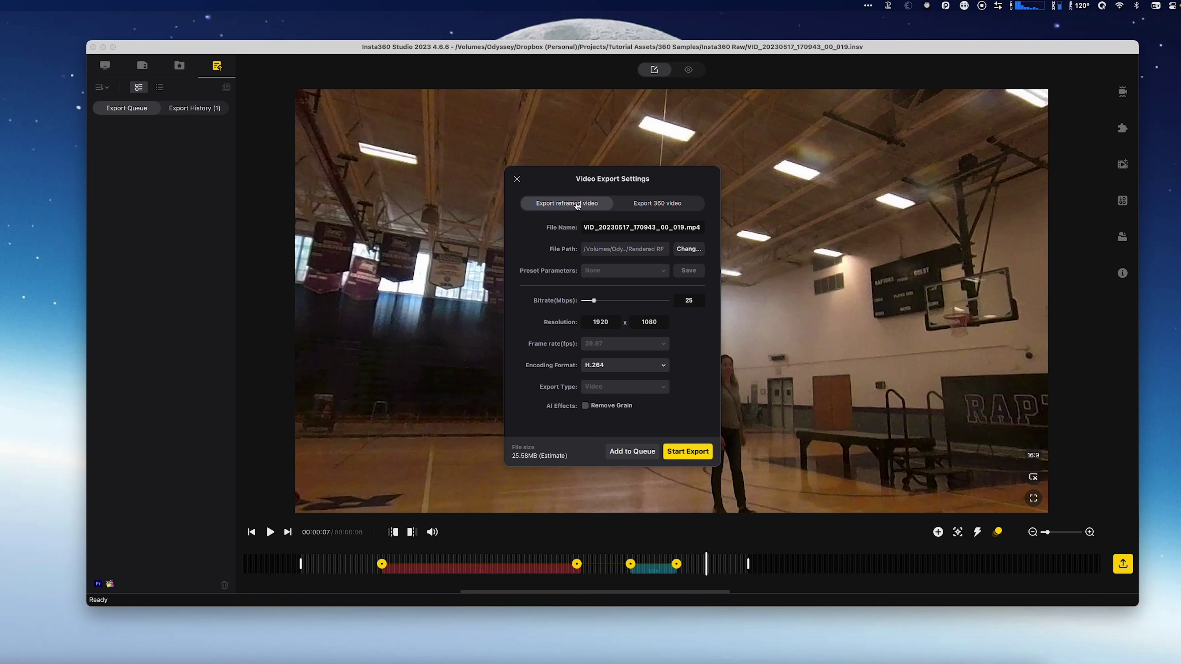
{"action": "left_click", "coordinate": [679, 206]}
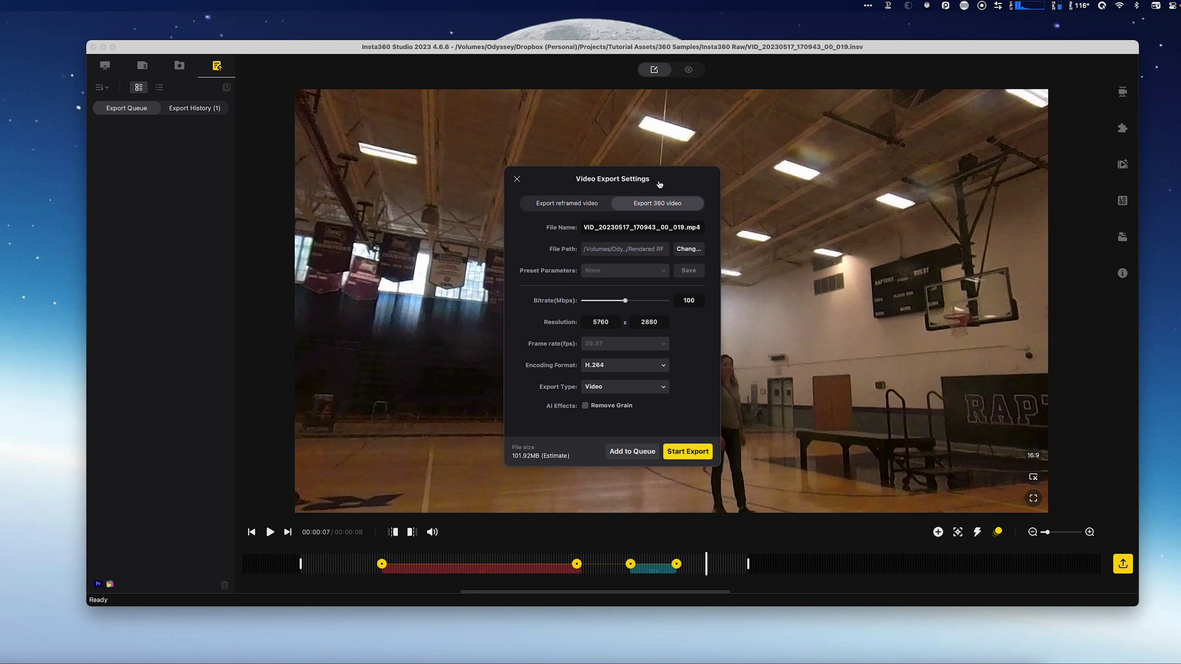
{"action": "left_click", "coordinate": [685, 252]}
{"action": "left_click", "coordinate": [640, 137]}
{"action": "left_click", "coordinate": [635, 147]}
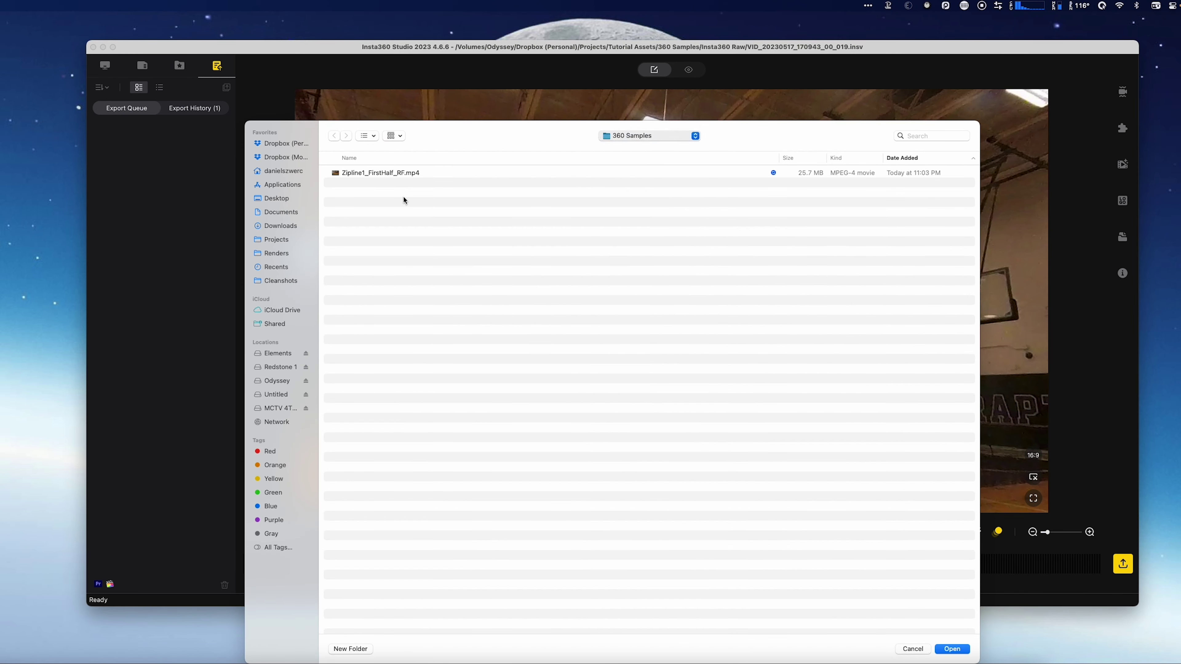
{"action": "left_click", "coordinate": [354, 194]}
{"action": "left_click", "coordinate": [952, 648]}
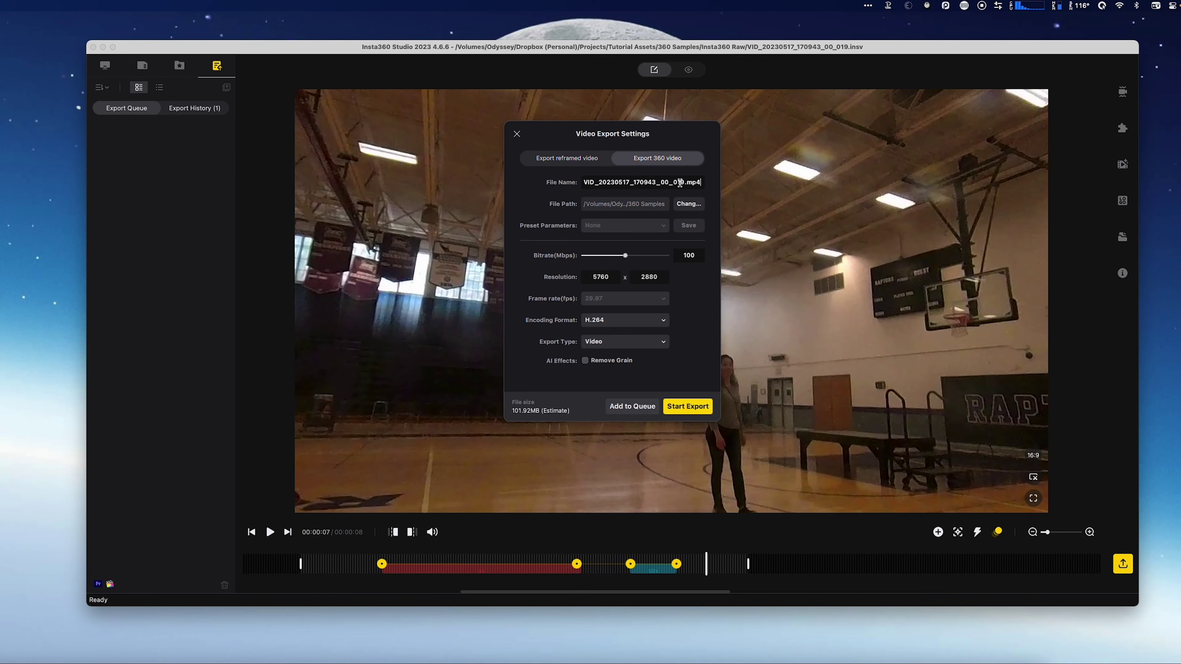
- Name the 360 video export Zipline_FirstHalf_360
{"action": "double_click", "coordinate": [684, 182]}
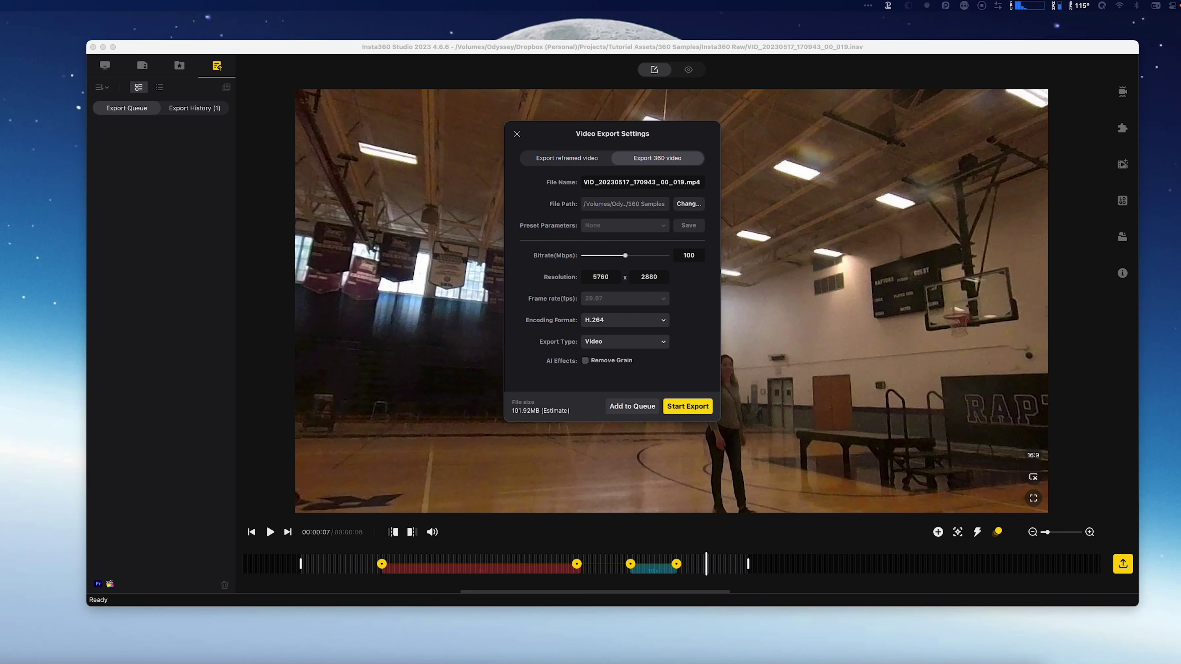
{"action": "left_click", "coordinate": [608, 183]}
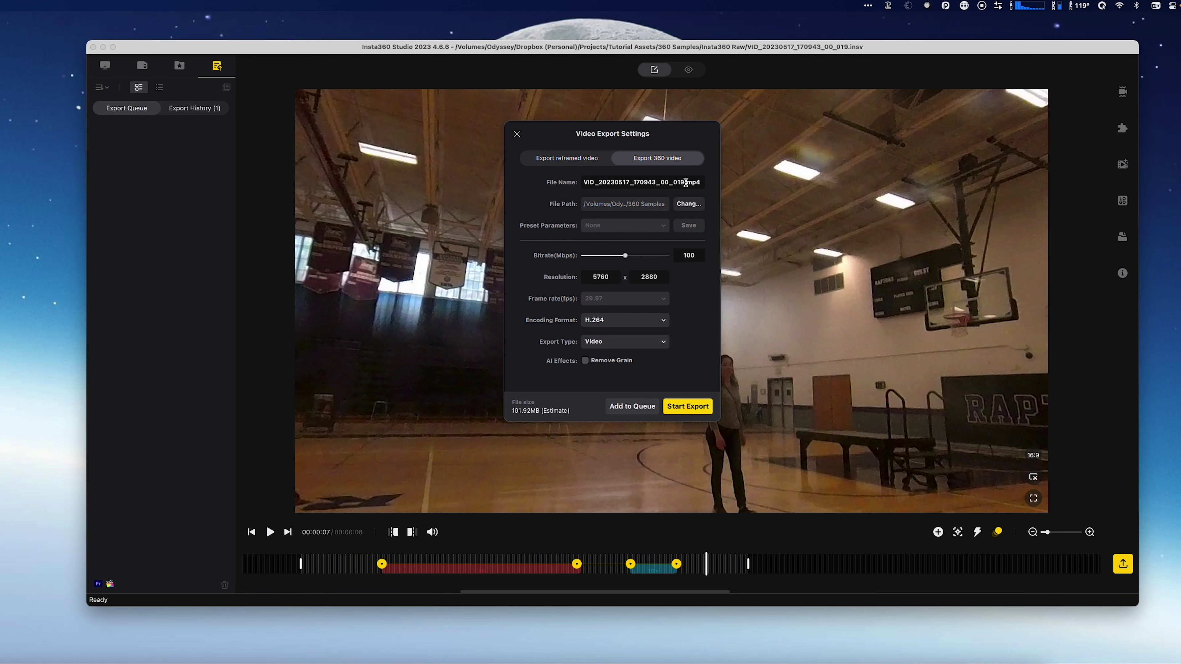
{"action": "left_click_drag", "start_coordinate": [685, 182], "coordinate": [253, 164]}
{"action": "type", "text": "Zi"}
{"action": "type", "text": "pline1)"}
{"action": "key", "text": "BackSpace"}
{"action": "key", "text": "BackSpace"}
{"action": "type", "text": "_FirstHalf_360"}
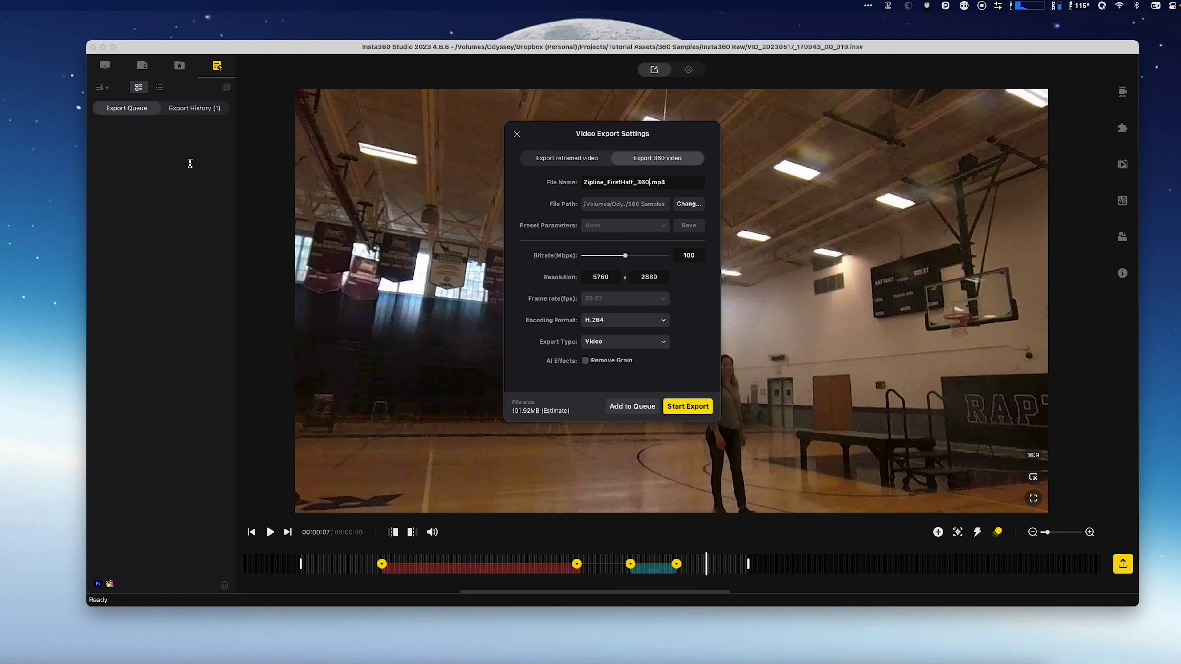
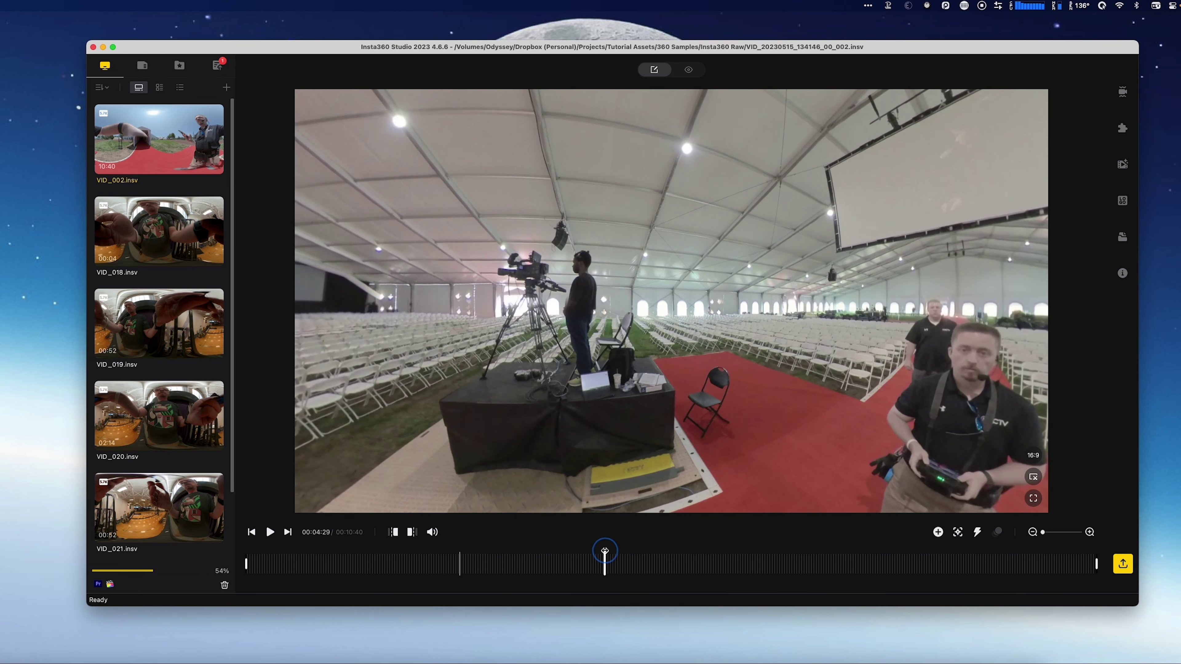
- Find the red-carpet aisle shot at 00:03:00 in VID_002 and trim the clip to start there
{"action": "left_click", "coordinate": [471, 565]}
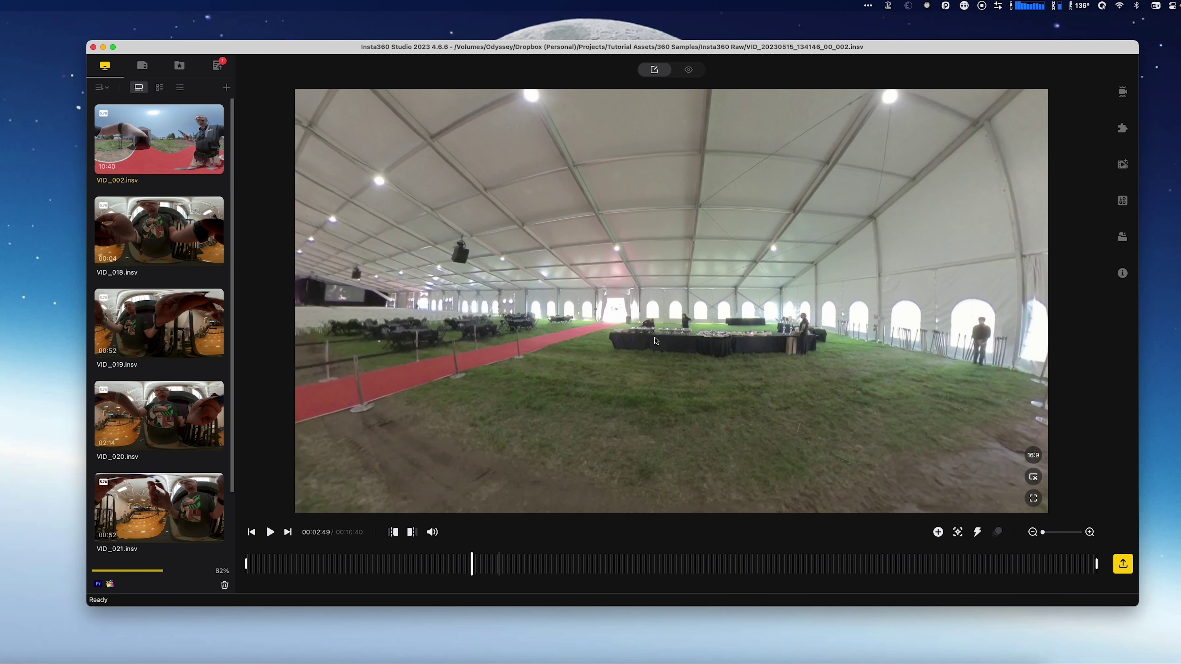
{"action": "left_click_drag", "start_coordinate": [464, 566], "coordinate": [500, 563]}
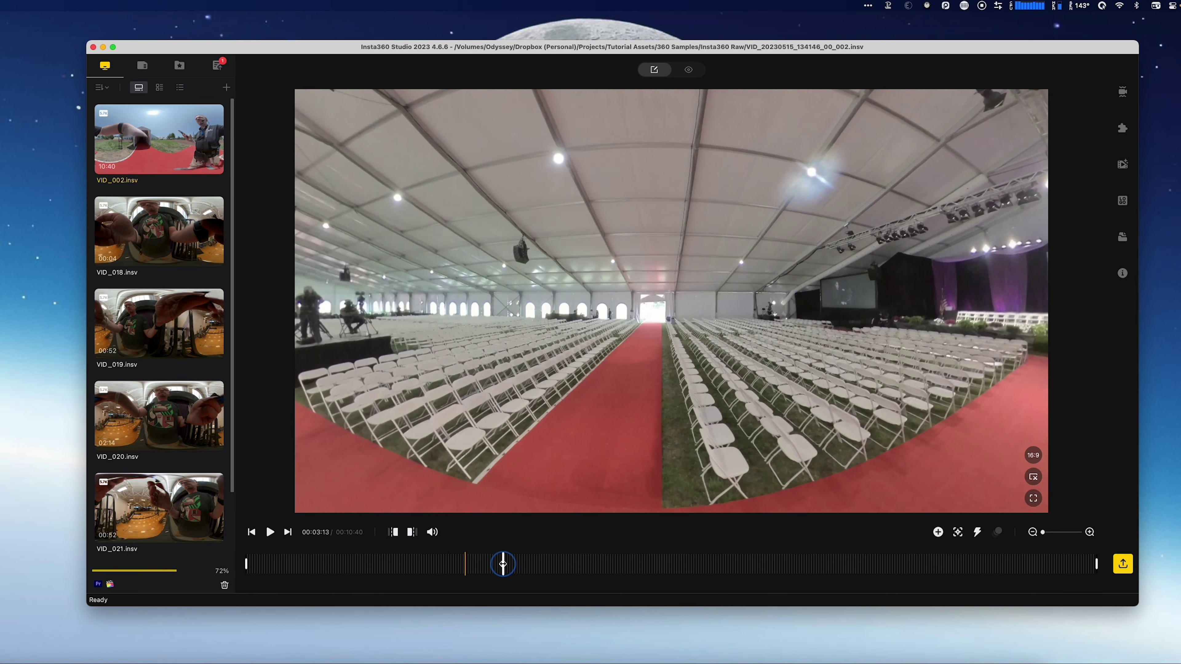
{"action": "left_click_drag", "start_coordinate": [581, 307], "coordinate": [473, 295]}
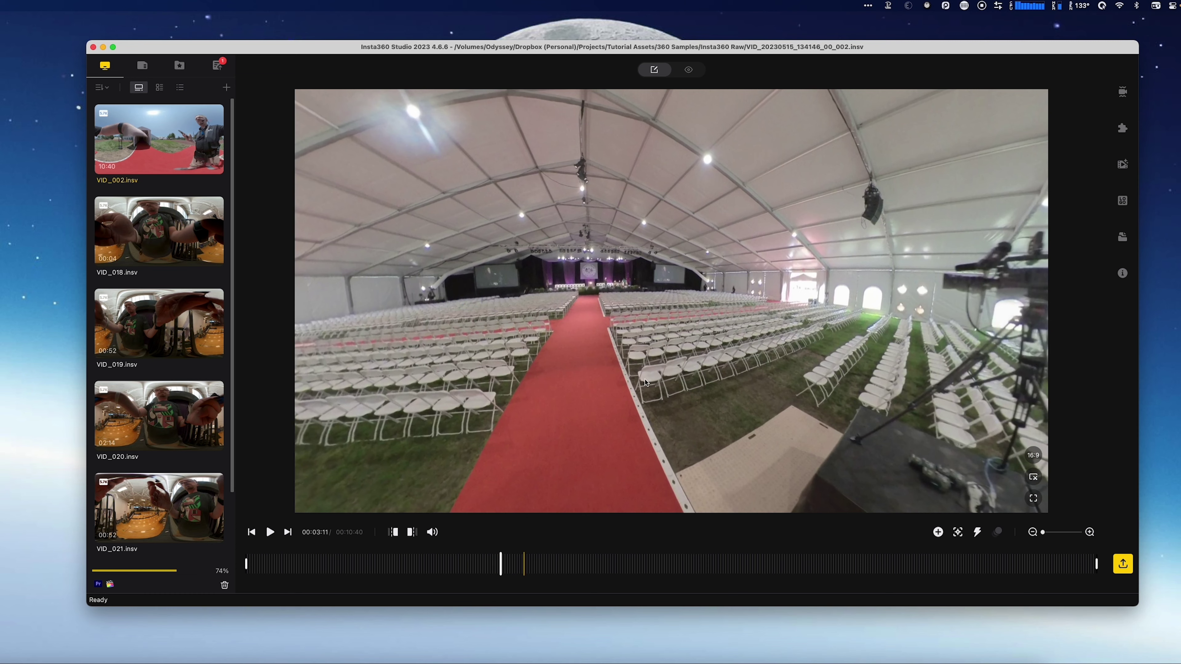
{"action": "left_click", "coordinate": [495, 569]}
{"action": "left_click_drag", "start_coordinate": [495, 568], "coordinate": [486, 568]}
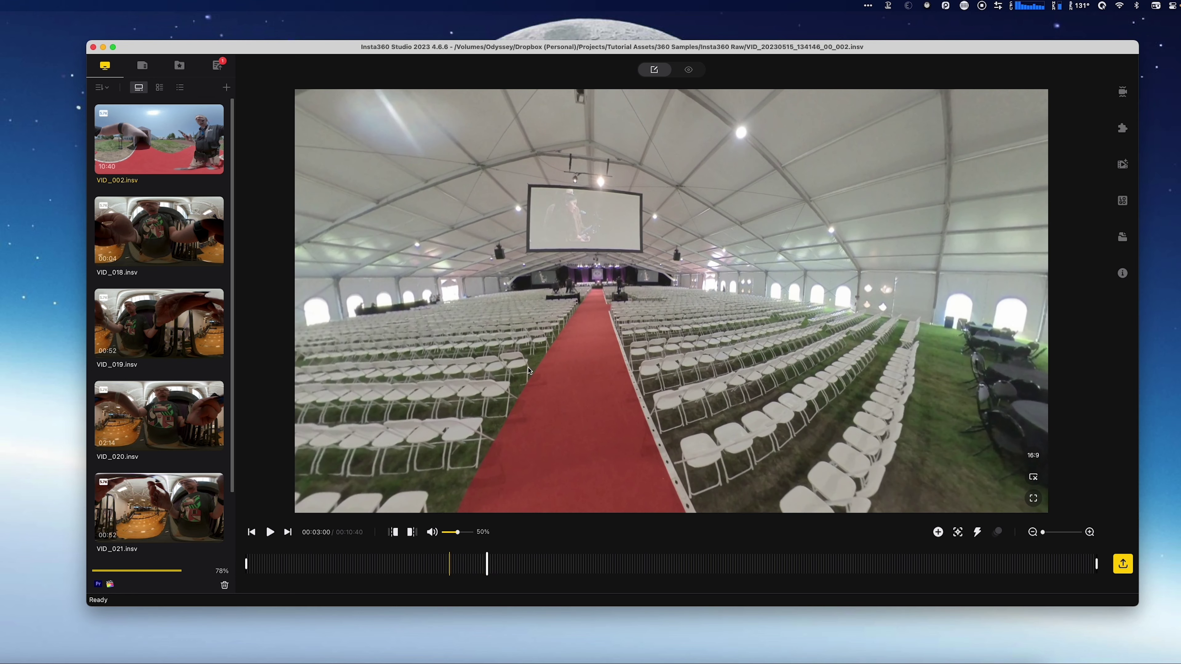
{"action": "left_click", "coordinate": [390, 531]}
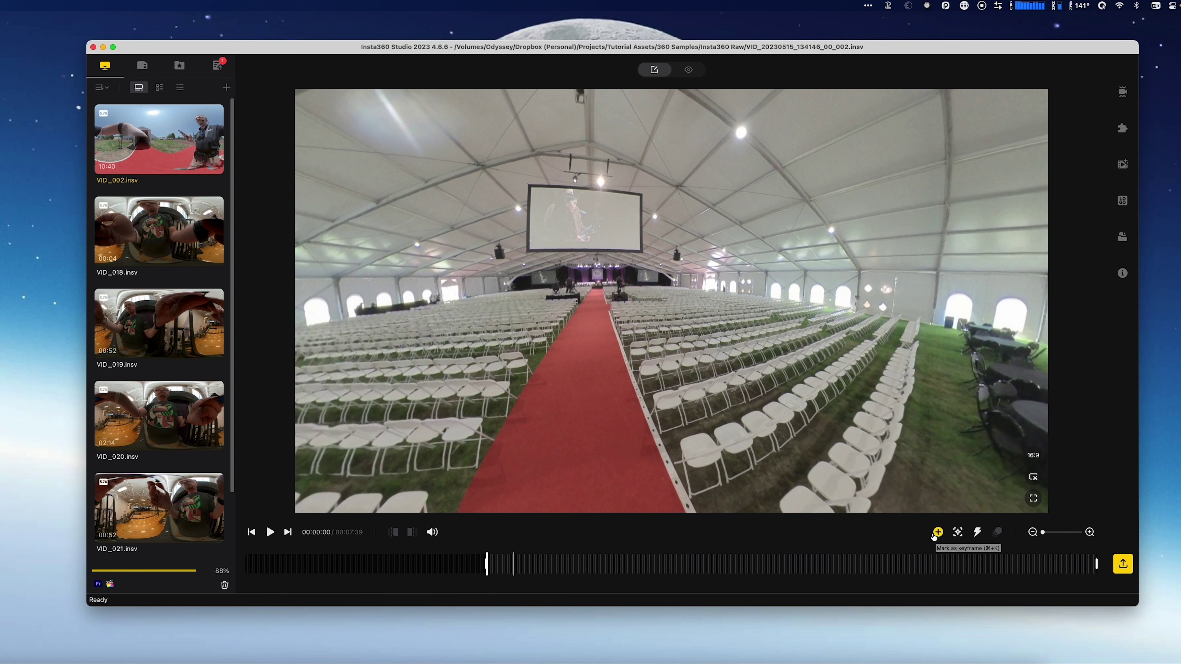
- Add a keyframe at the trimmed start and reframe it on the aisle with pan 63.4°, tilt 1.9°, field of view 97.9° and distortion 0.96
{"action": "left_click", "coordinate": [936, 532]}
{"action": "left_click_drag", "start_coordinate": [667, 367], "coordinate": [681, 307]}
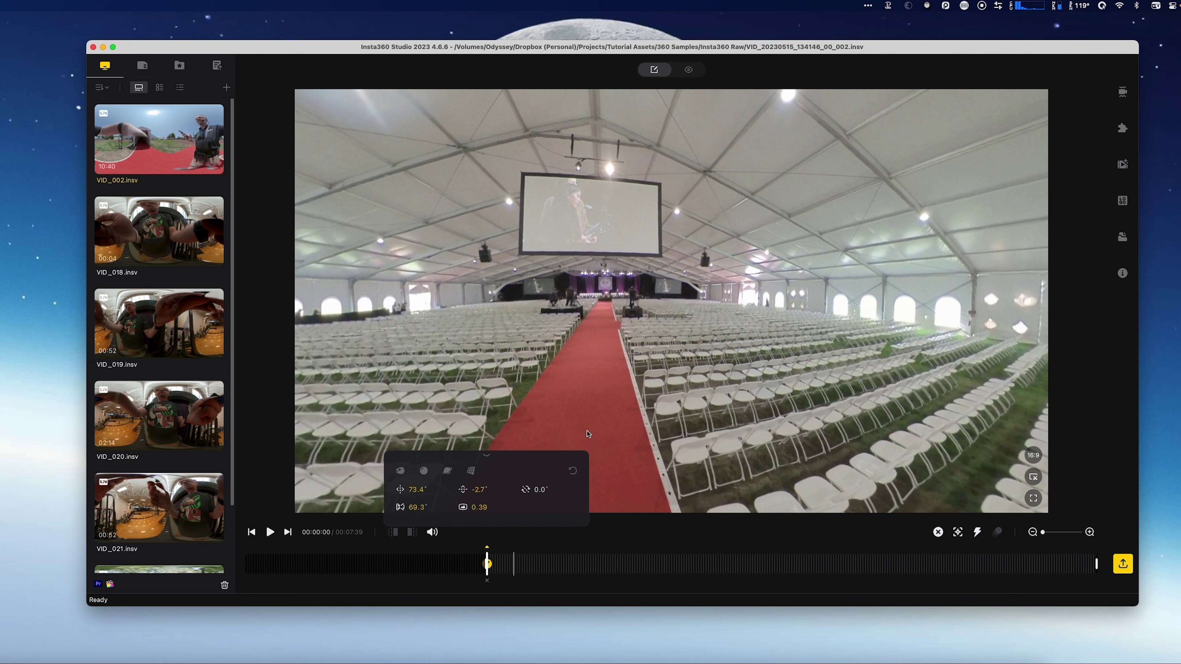
{"action": "scroll", "coordinate": [593, 443], "scroll_direction": "down", "scroll_amount": 5}
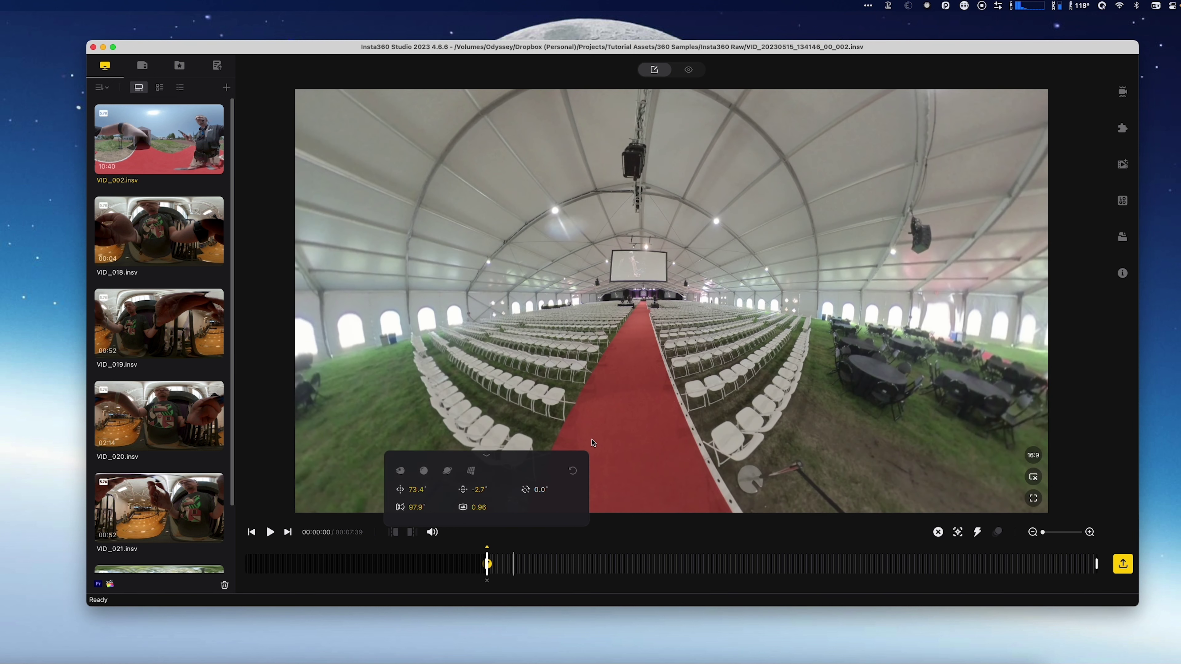
{"action": "left_click_drag", "start_coordinate": [688, 368], "coordinate": [641, 391]}
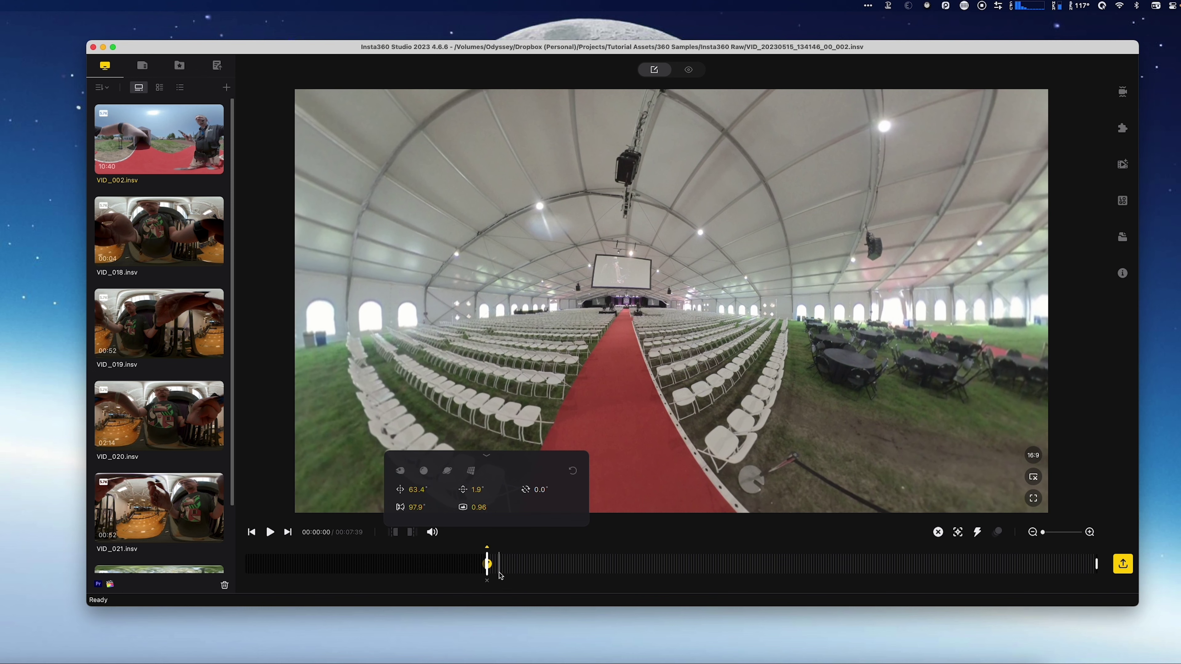
- Add a second keyframe at 00:00:02, shortly after the trimmed start of the aisle shot
{"action": "mouse_move", "coordinate": [499, 575]}
{"action": "left_mouse_down"}
{"action": "mouse_move", "coordinate": [493, 565]}
{"action": "mouse_move", "coordinate": [507, 565]}
{"action": "left_mouse_up"}
{"action": "left_click", "coordinate": [499, 566]}
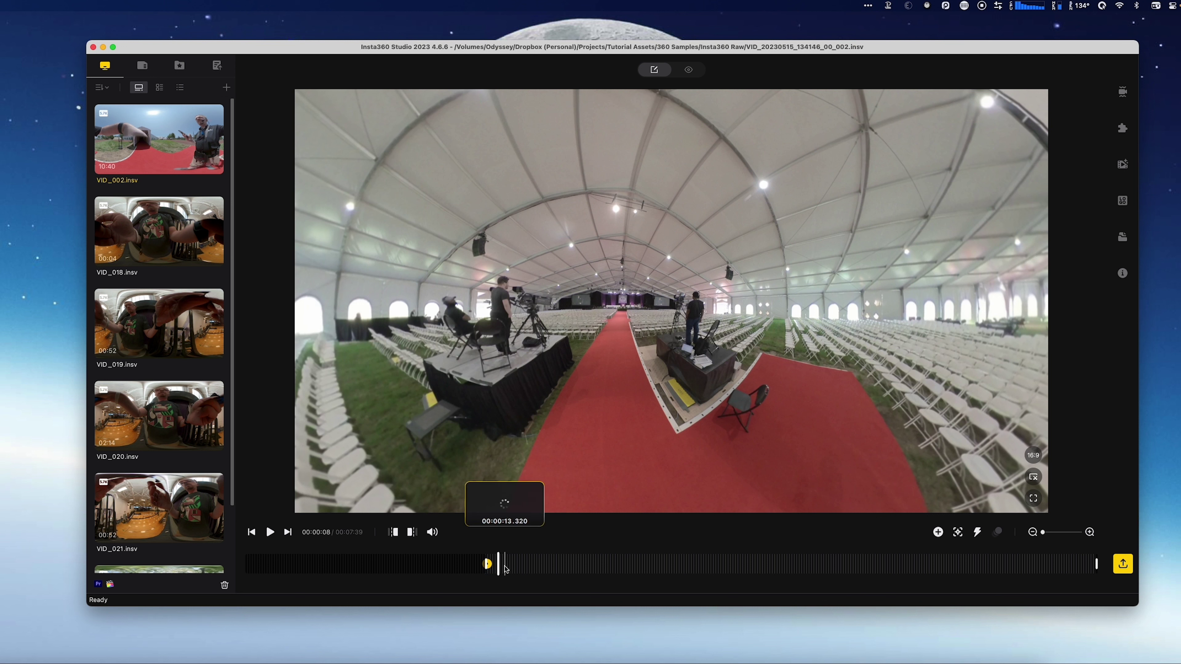
{"action": "left_click_drag", "start_coordinate": [498, 568], "coordinate": [494, 569]}
{"action": "left_click_drag", "start_coordinate": [1042, 533], "coordinate": [1046, 535]}
{"action": "left_click_drag", "start_coordinate": [496, 565], "coordinate": [429, 564]}
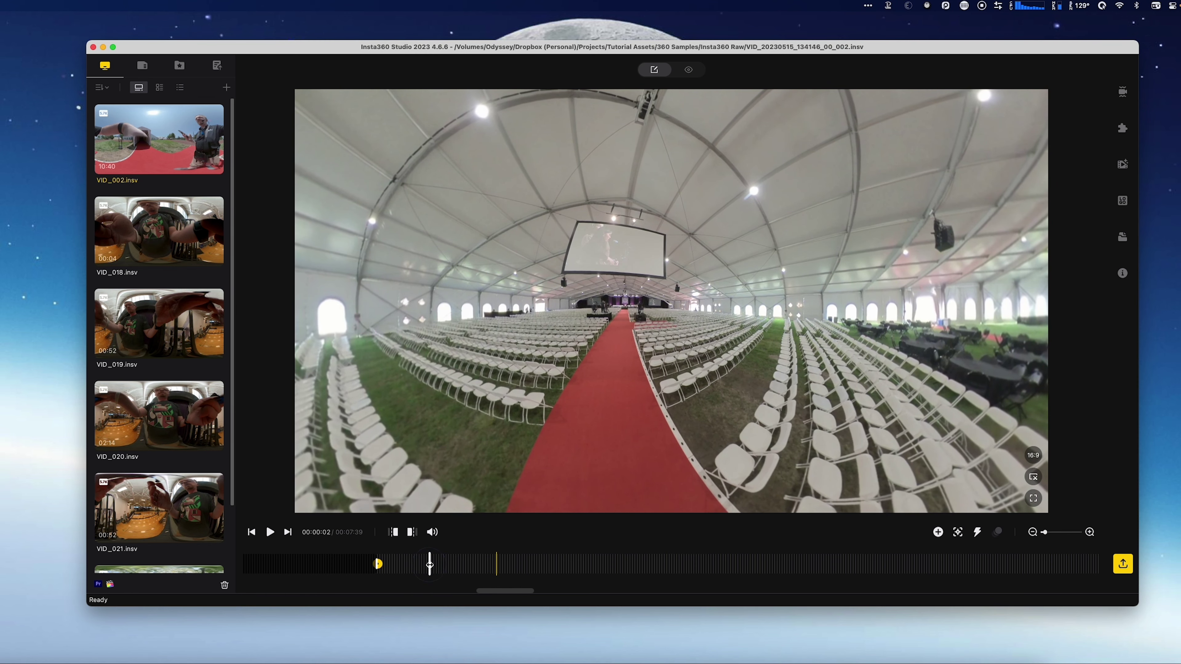
{"action": "left_click", "coordinate": [936, 532]}
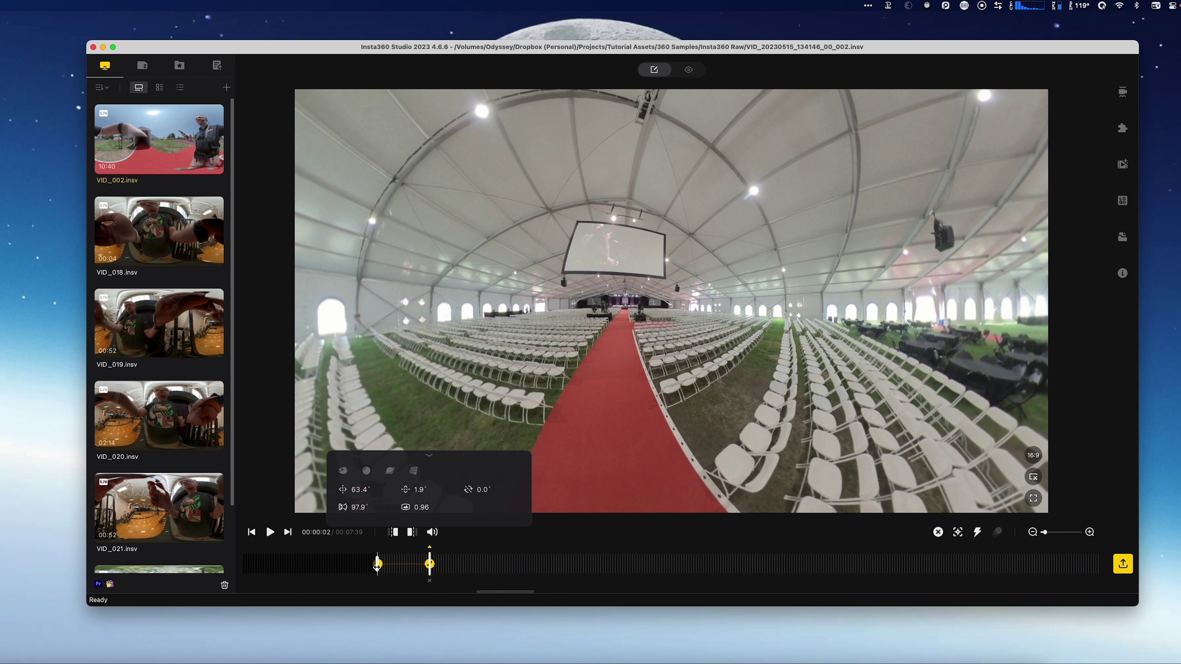
- Reframe the first keyframe to pan -276.0° and tilt 1.7° so the view spins around into the second keyframe
{"action": "left_click", "coordinate": [379, 565]}
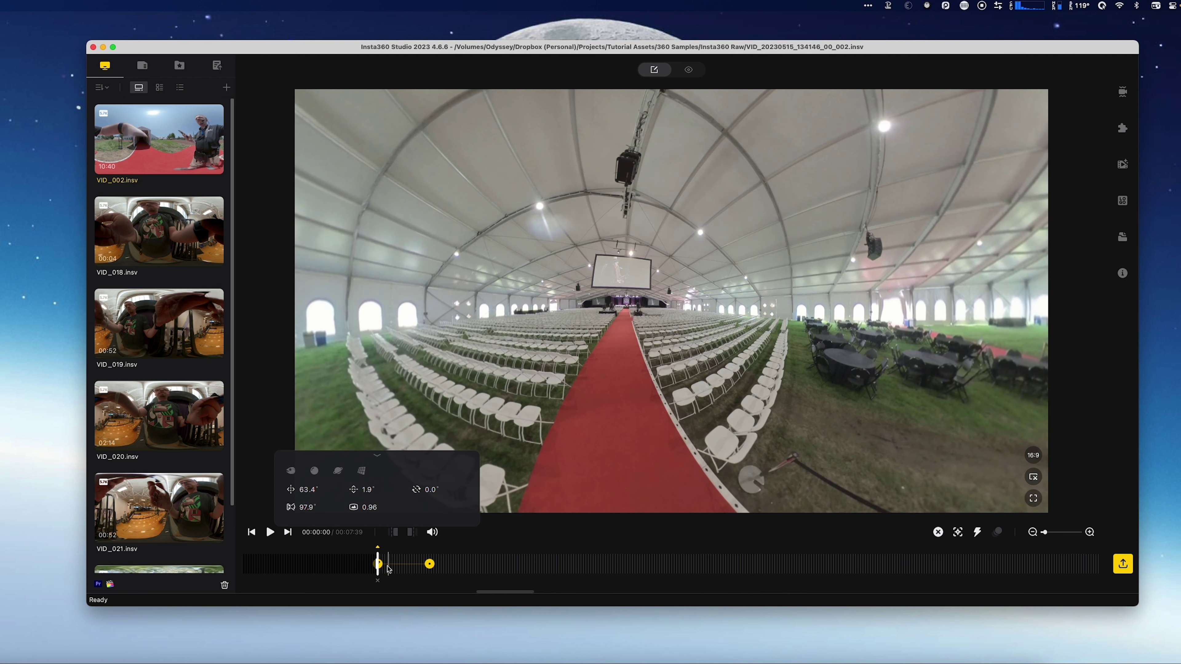
{"action": "left_click", "coordinate": [428, 564]}
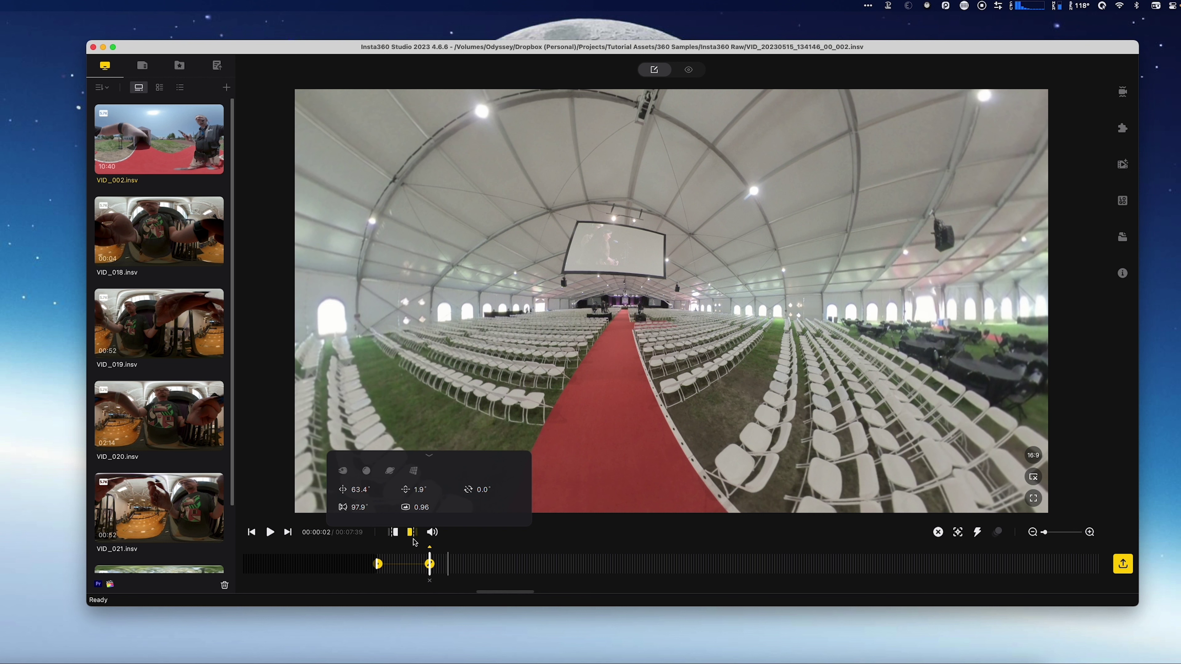
{"action": "left_click", "coordinate": [379, 565]}
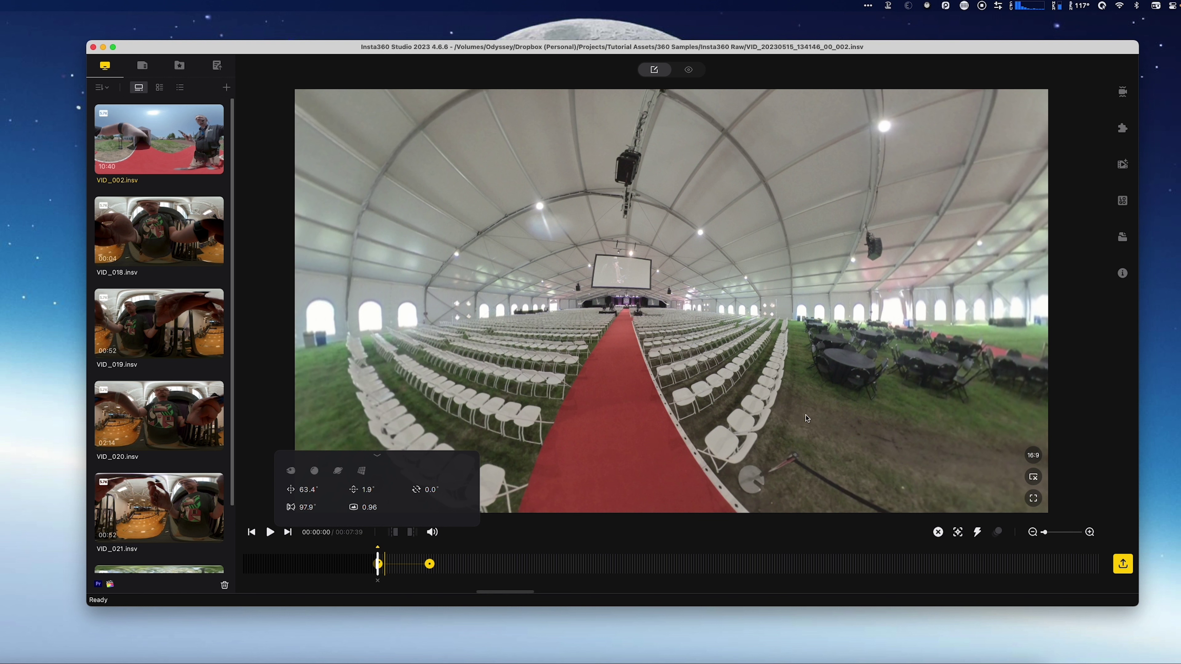
{"action": "left_click_drag", "start_coordinate": [942, 388], "coordinate": [862, 401]}
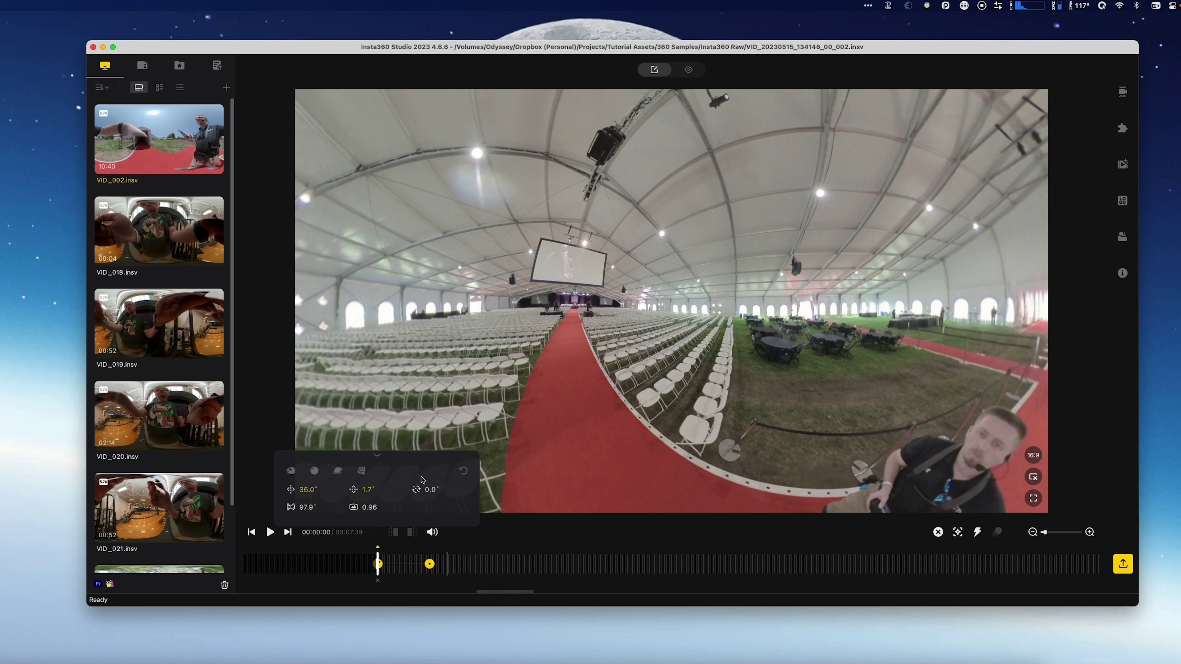
{"action": "left_click_drag", "start_coordinate": [307, 491], "coordinate": [315, 496]}
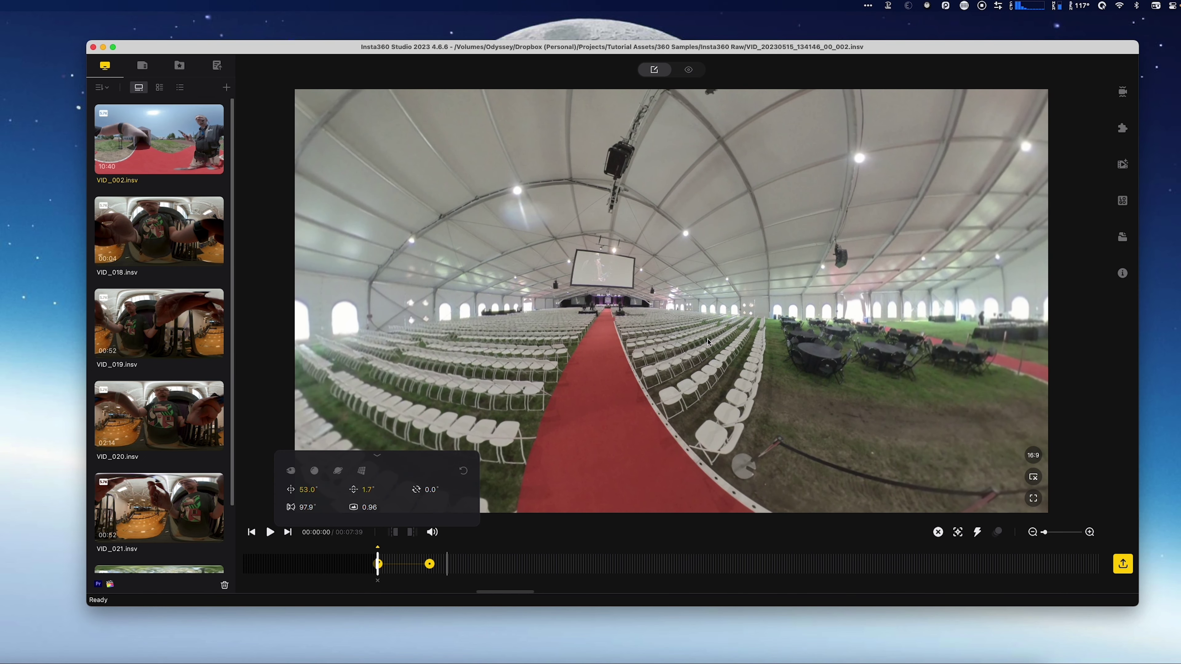
{"action": "left_click_drag", "start_coordinate": [312, 487], "coordinate": [236, 512]}
- Scrub through the move between the first two keyframes to check the spin
{"action": "left_click", "coordinate": [382, 572]}
{"action": "left_click_drag", "start_coordinate": [390, 573], "coordinate": [362, 574]}
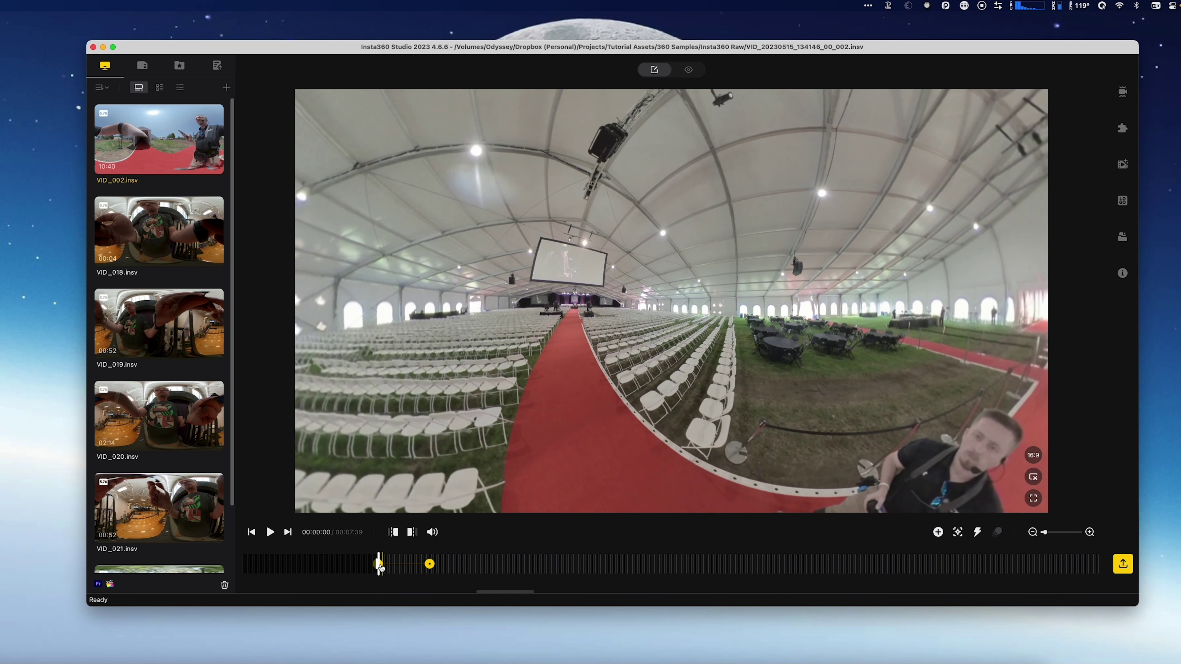
{"action": "left_click", "coordinate": [379, 564]}
{"action": "left_click", "coordinate": [384, 574]}
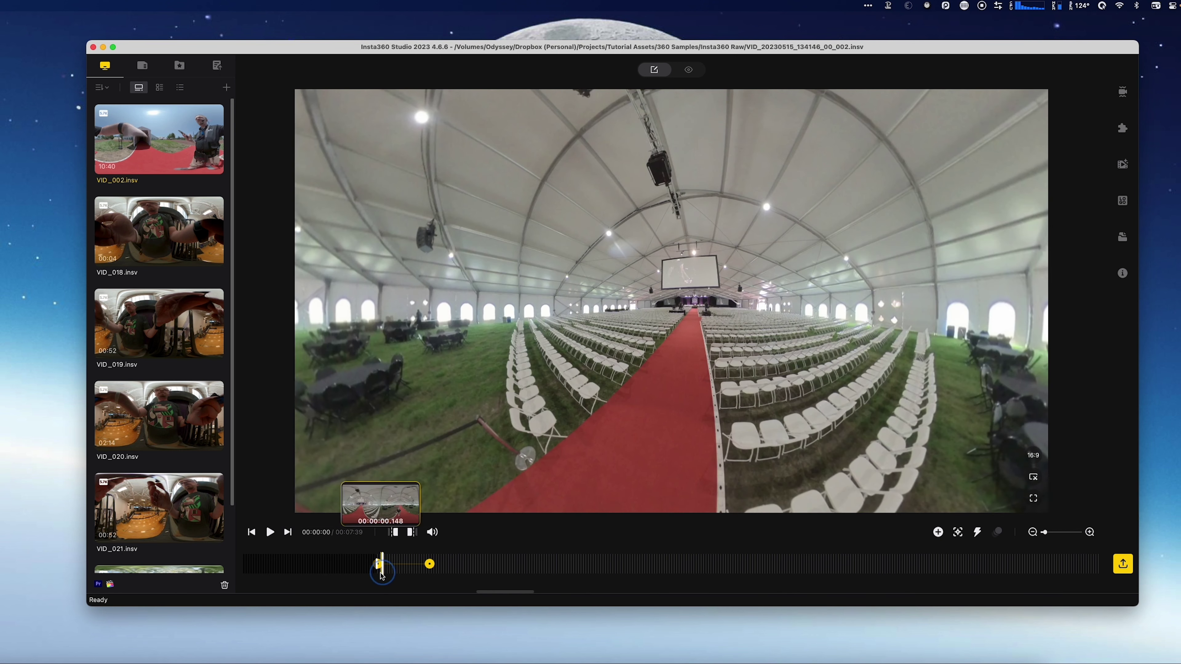
{"action": "left_click", "coordinate": [395, 571]}
{"action": "left_click_drag", "start_coordinate": [395, 571], "coordinate": [434, 571]}
- Reframe the second keyframe with pan 88.2°, tilt 4.0°, field of view 71.4° and distortion 0.35
{"action": "left_click", "coordinate": [430, 573]}
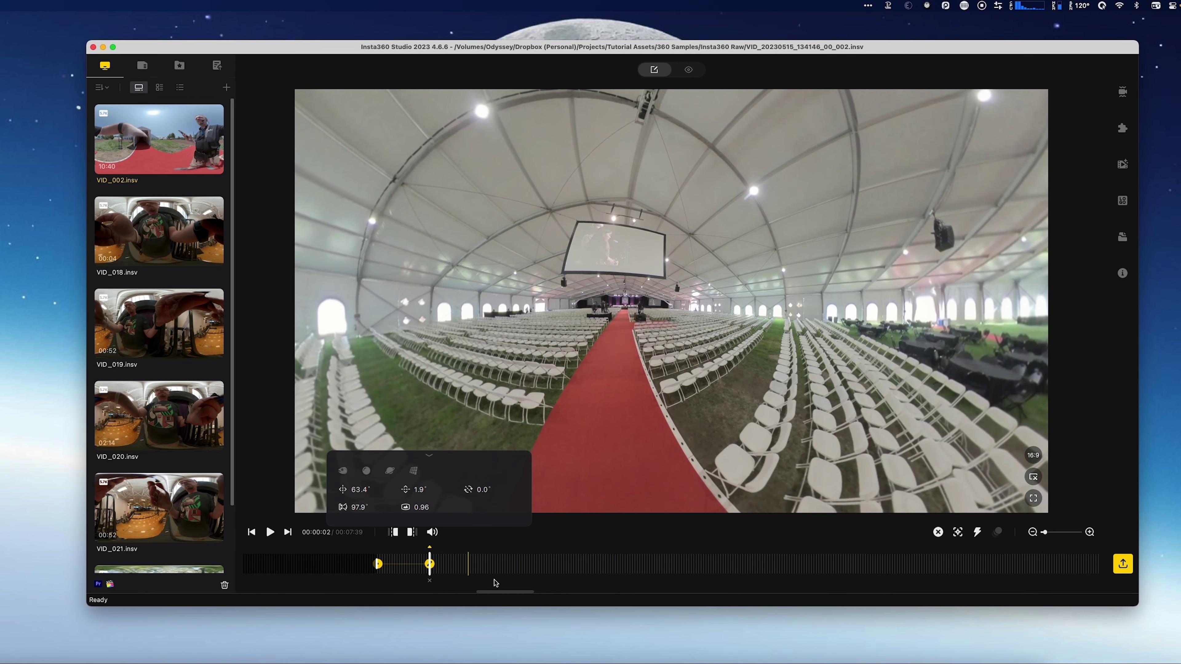
{"action": "left_click_drag", "start_coordinate": [360, 510], "coordinate": [330, 510]}
{"action": "left_click_drag", "start_coordinate": [649, 333], "coordinate": [628, 302]}
{"action": "left_click_drag", "start_coordinate": [420, 508], "coordinate": [400, 509]}
{"action": "left_click_drag", "start_coordinate": [675, 397], "coordinate": [723, 372]}
{"action": "left_click_drag", "start_coordinate": [361, 508], "coordinate": [402, 515]}
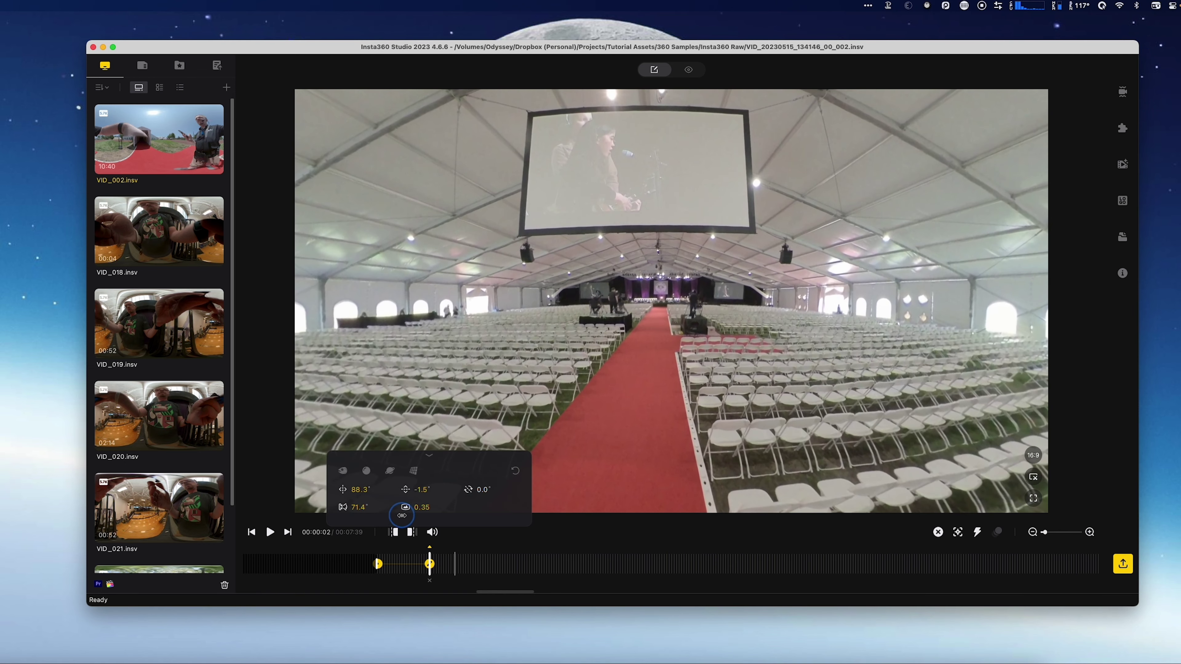
{"action": "mouse_move", "coordinate": [651, 393]}
{"action": "left_mouse_down"}
{"action": "mouse_move", "coordinate": [615, 411]}
{"action": "mouse_move", "coordinate": [650, 415]}
{"action": "left_mouse_up"}
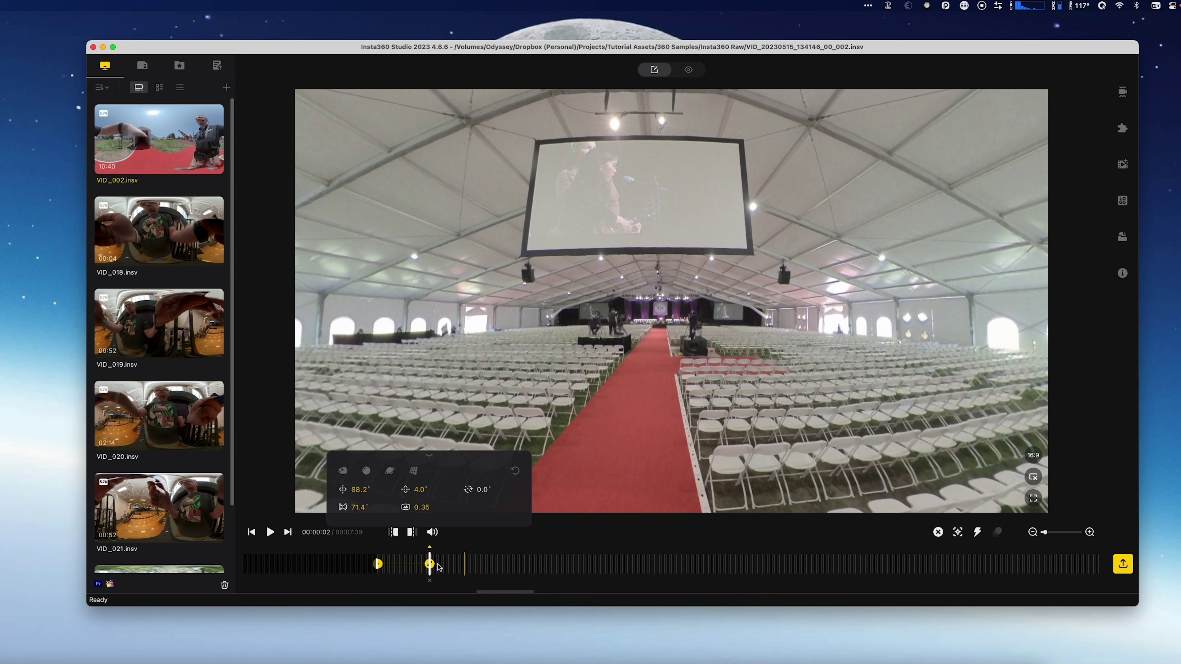
- Set the transition between the first two keyframes to Slip-In Fade-Out and play the move back
{"action": "left_click", "coordinate": [414, 574]}
{"action": "left_click_drag", "start_coordinate": [415, 576], "coordinate": [382, 577]}
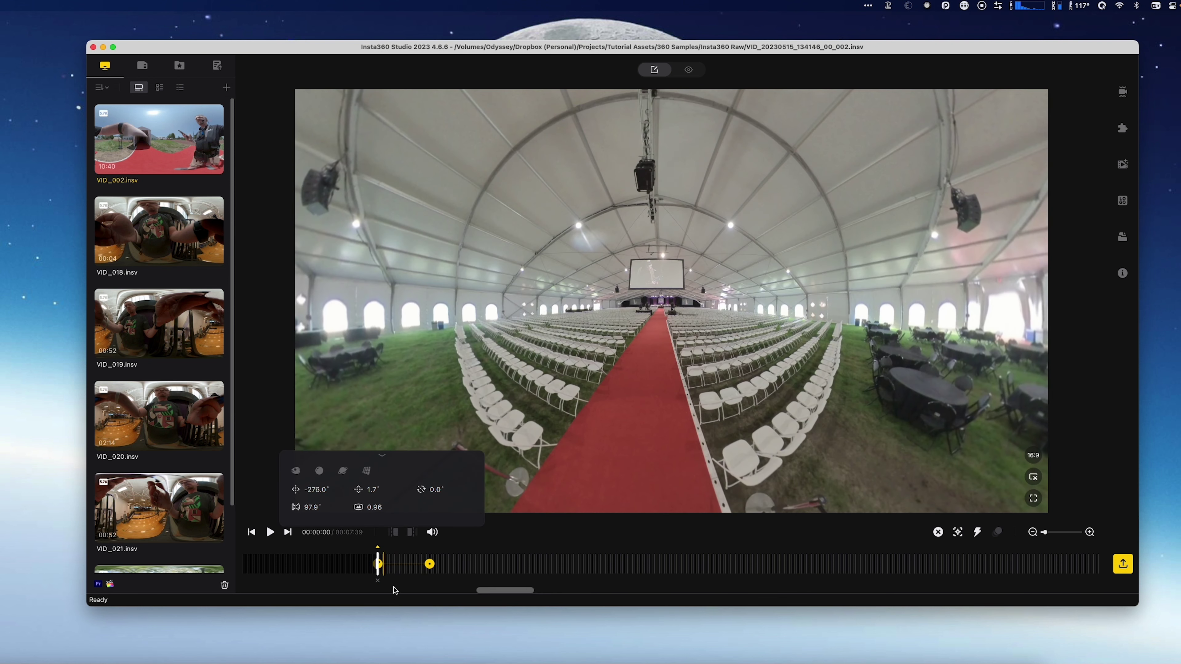
{"action": "key", "text": "space"}
{"action": "key", "text": "space"}
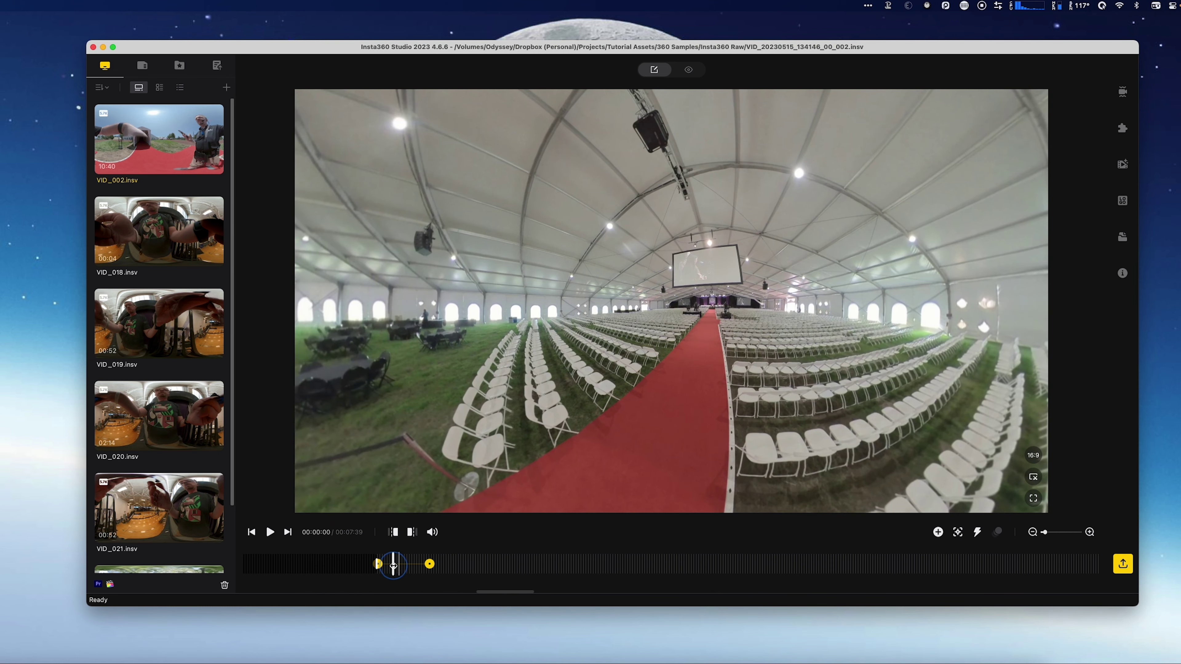
{"action": "left_click", "coordinate": [408, 564]}
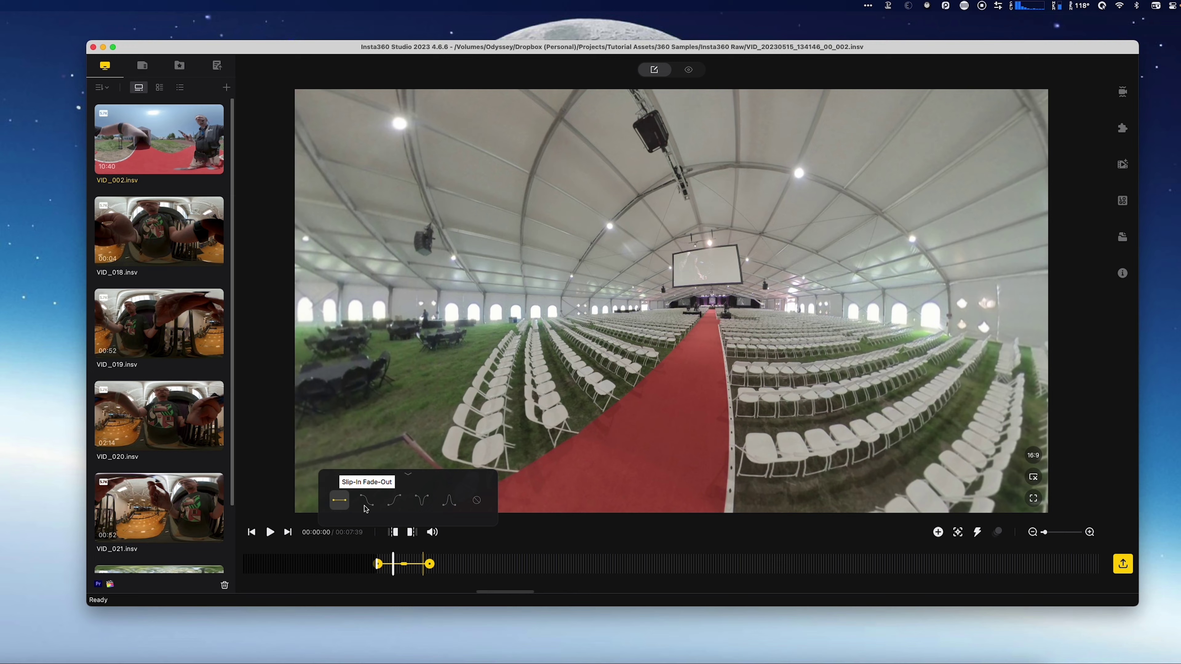
{"action": "left_click", "coordinate": [365, 503]}
{"action": "left_click", "coordinate": [381, 575]}
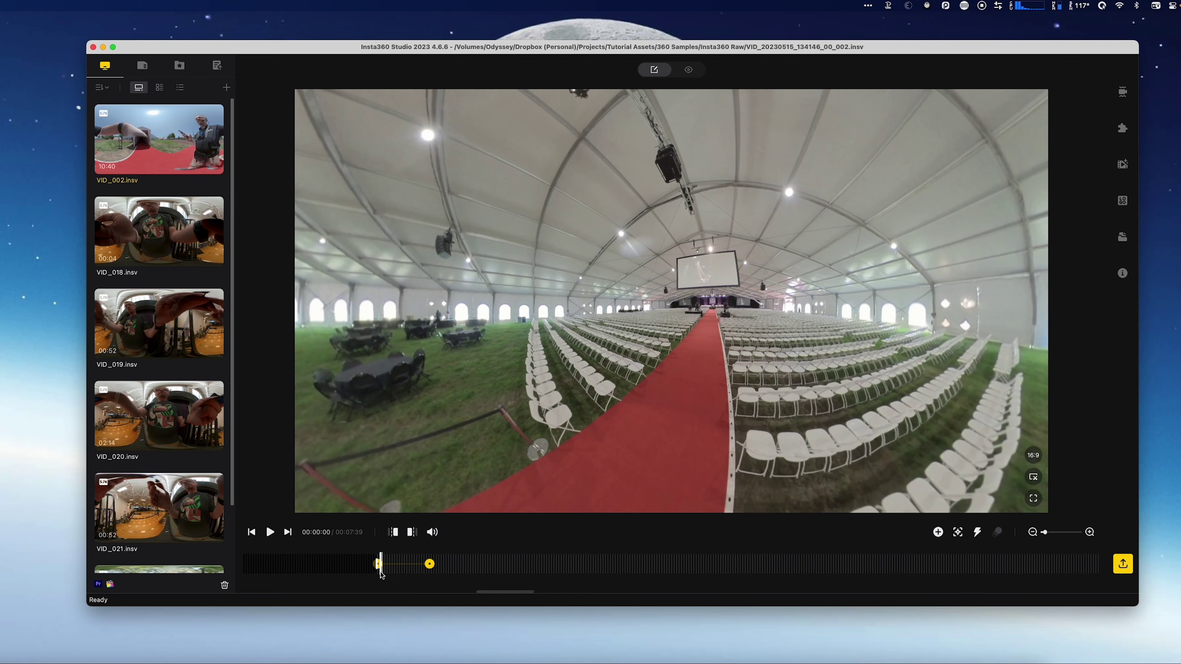
{"action": "key", "text": "space"}
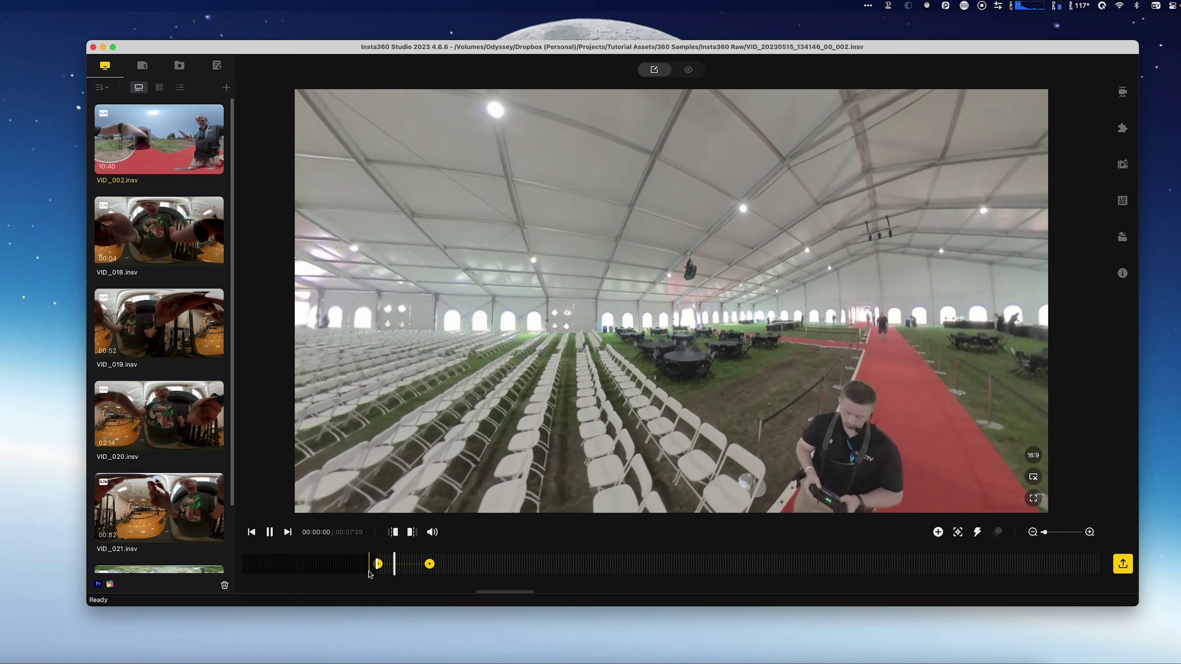
{"action": "key", "text": "space"}
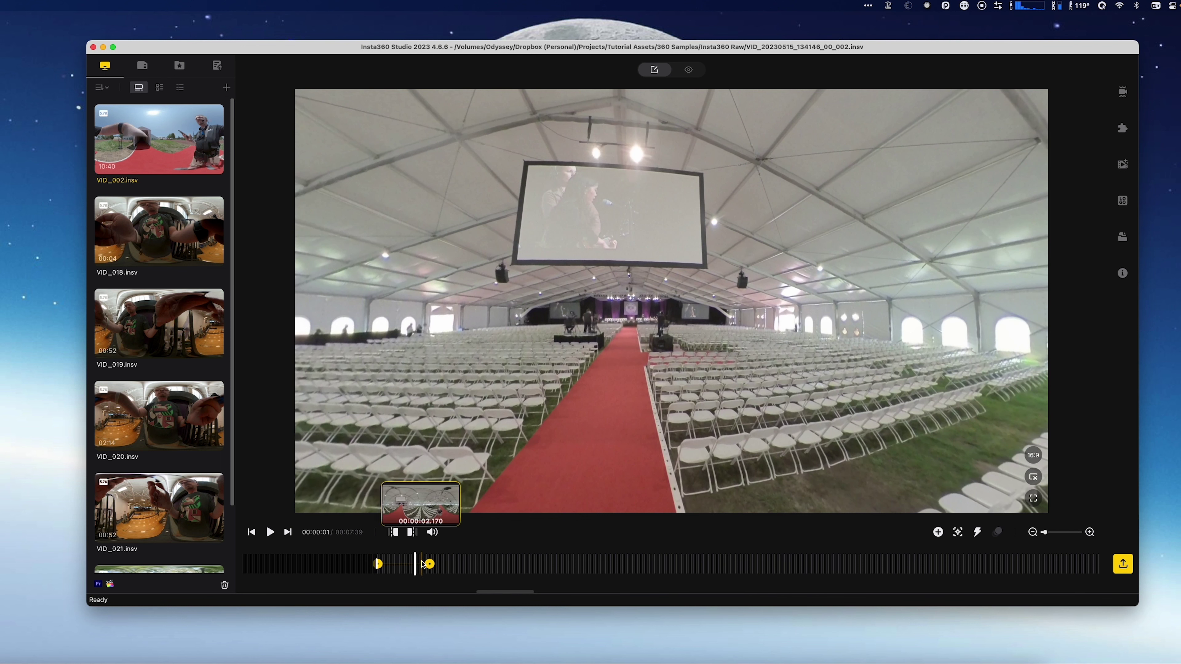
- Add a third keyframe at 00:00:08 and reframe it with pan 79.0°, tilt 9.9°, field of view 88.6° and distortion 0.78
{"action": "left_click", "coordinate": [440, 570]}
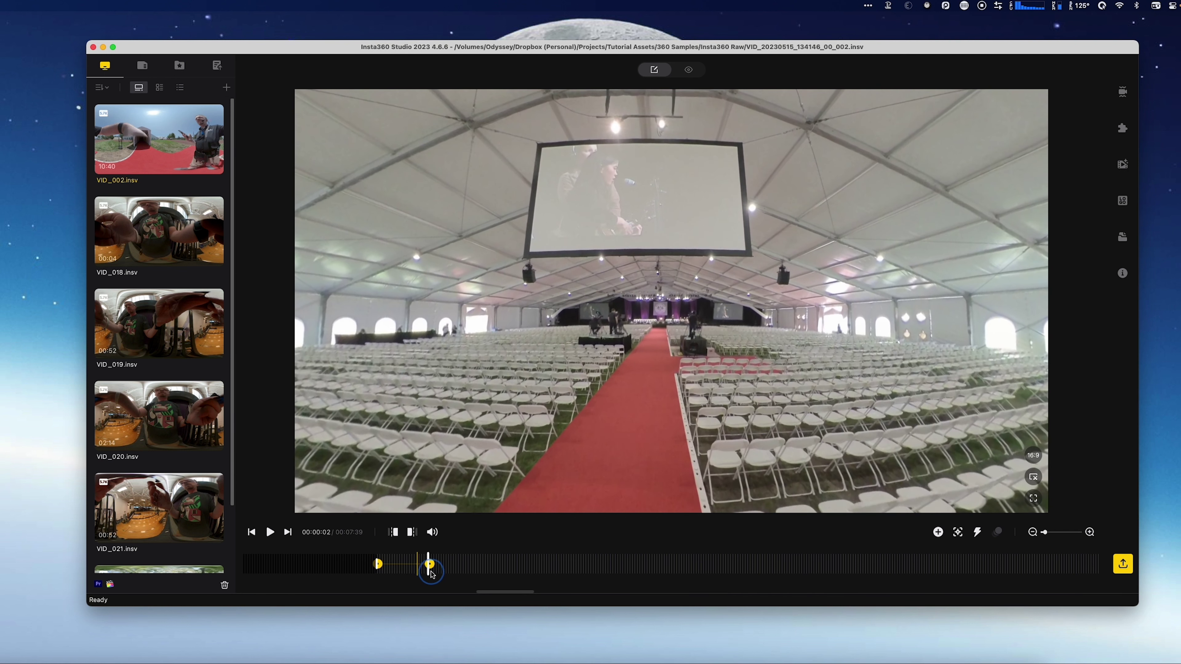
{"action": "left_click_drag", "start_coordinate": [441, 572], "coordinate": [554, 568]}
{"action": "left_click", "coordinate": [938, 532]}
{"action": "left_click_drag", "start_coordinate": [465, 404], "coordinate": [587, 407]}
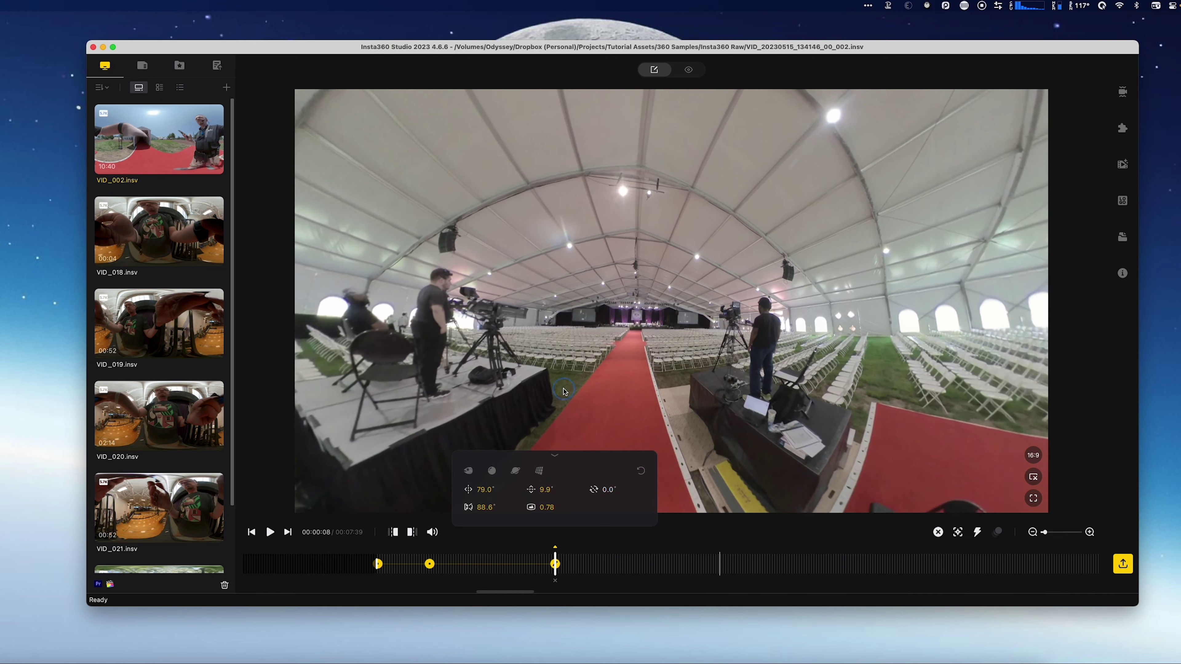
- Add a fourth keyframe at 00:00:11 and flip its view backwards with pan 79.2°, tilt 204.7° and roll -174.0°
{"action": "key", "text": "space"}
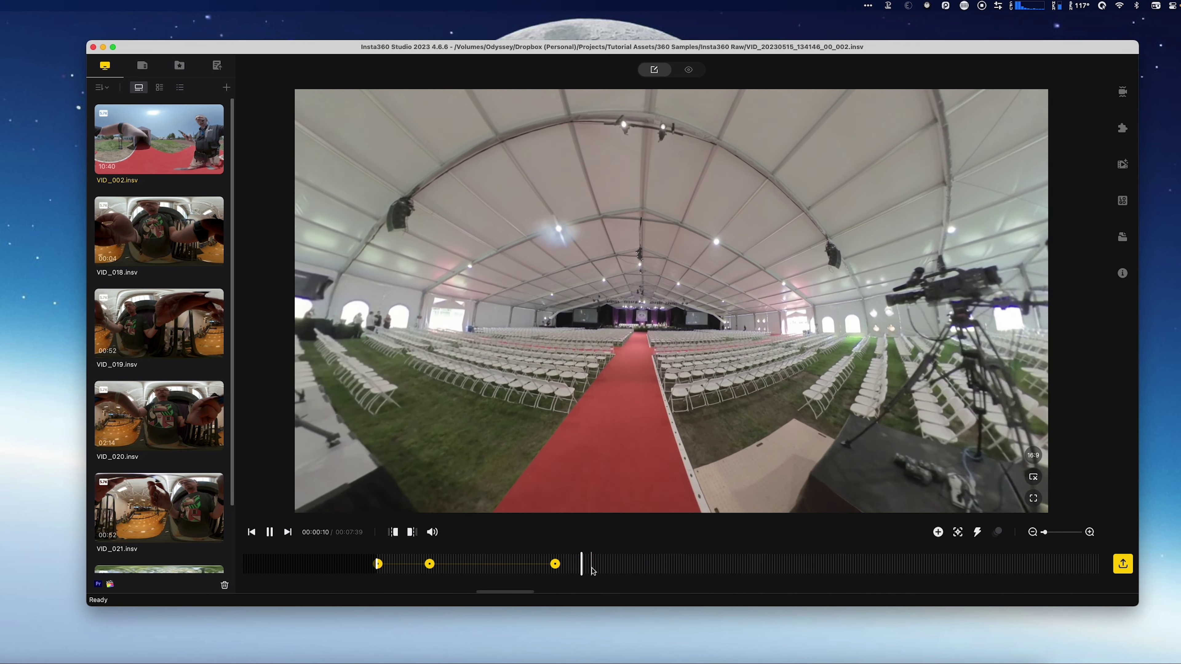
{"action": "key", "text": "space"}
{"action": "left_click", "coordinate": [939, 532]}
{"action": "left_click_drag", "start_coordinate": [711, 158], "coordinate": [710, 340]}
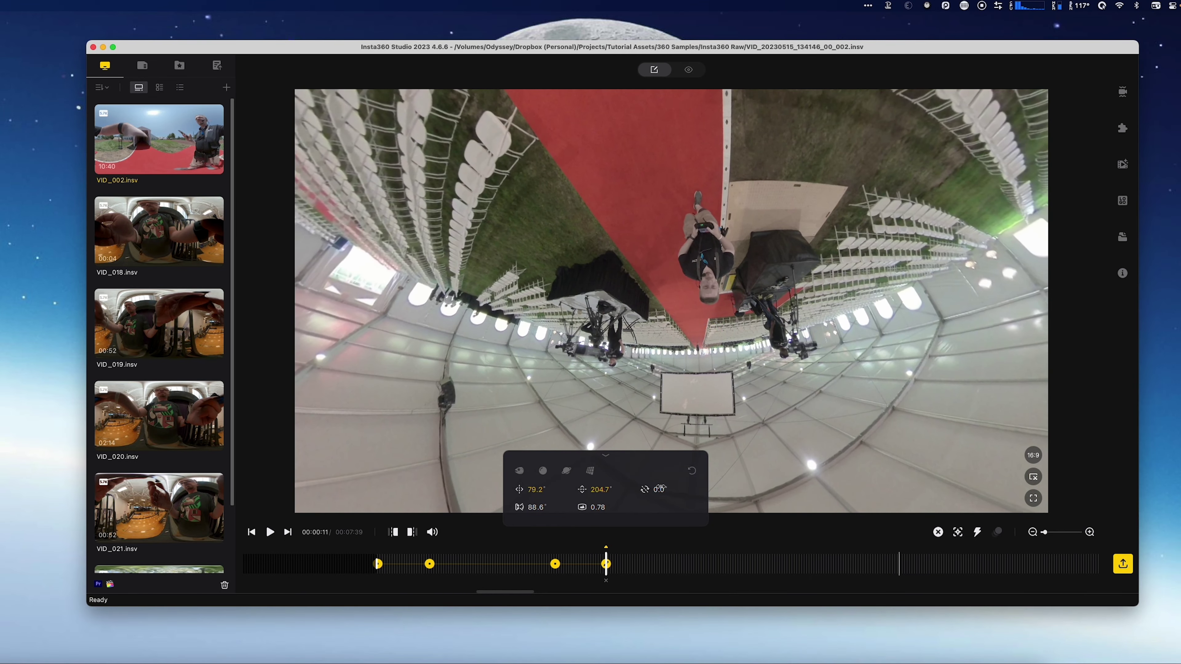
{"action": "left_click_drag", "start_coordinate": [660, 487], "coordinate": [606, 490]}
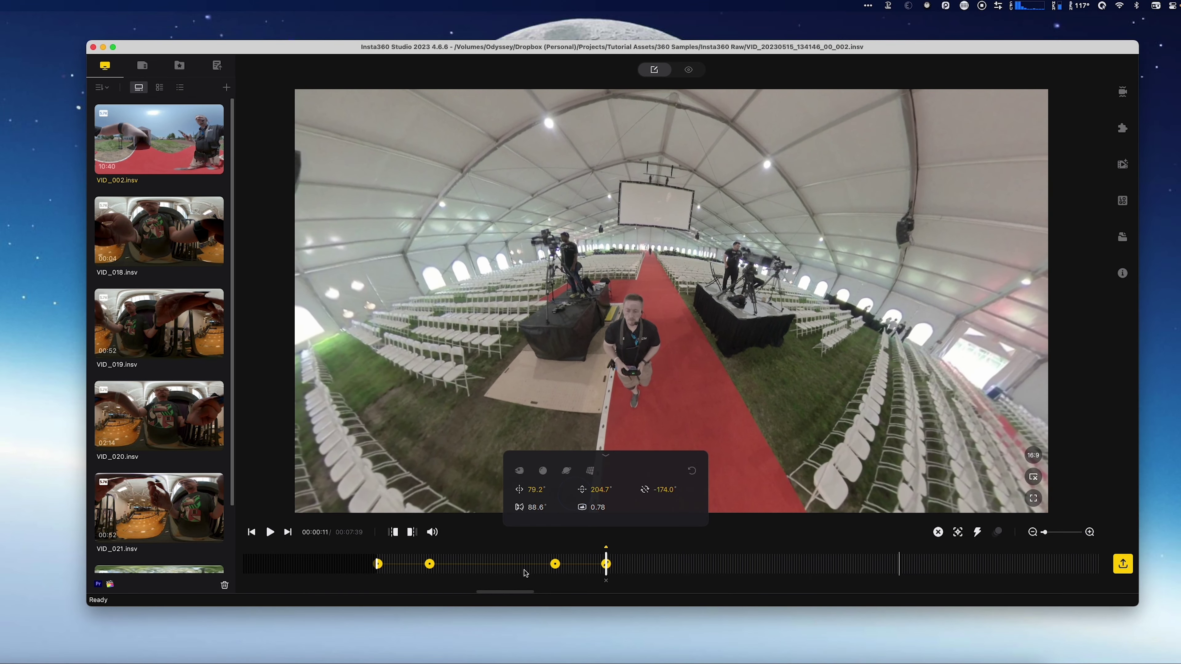
- Preview the move after the second keyframe, and apply a speed change from the first keyframe to the third
{"action": "left_click", "coordinate": [429, 563]}
{"action": "key", "text": "space"}
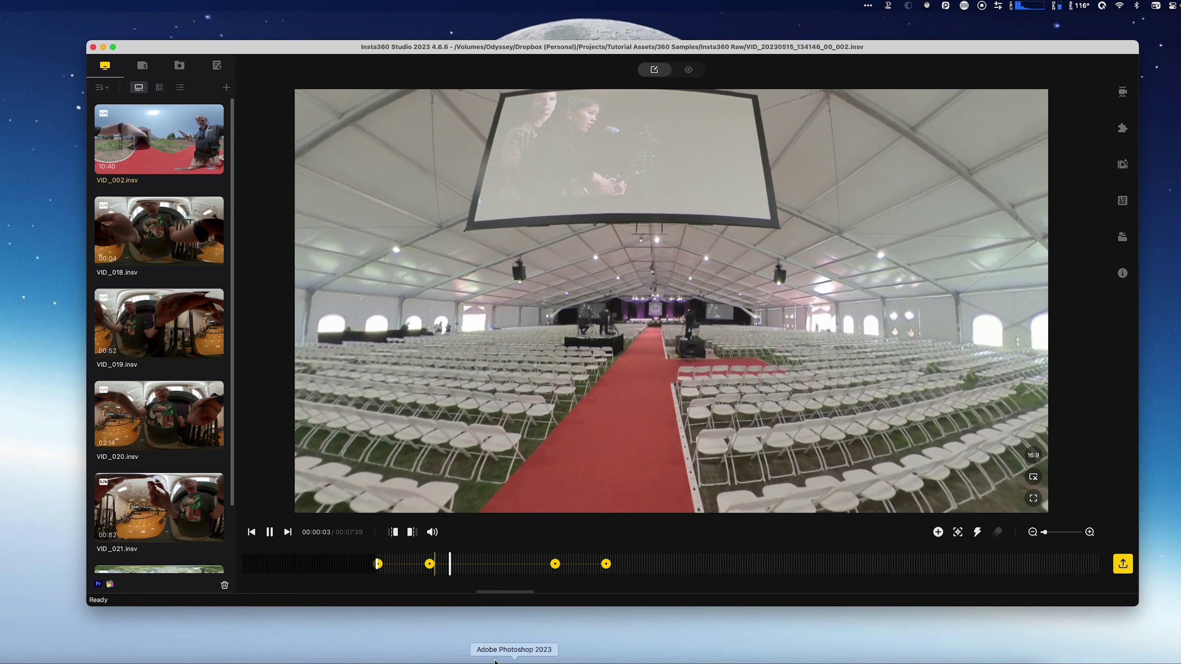
{"action": "key", "text": "space"}
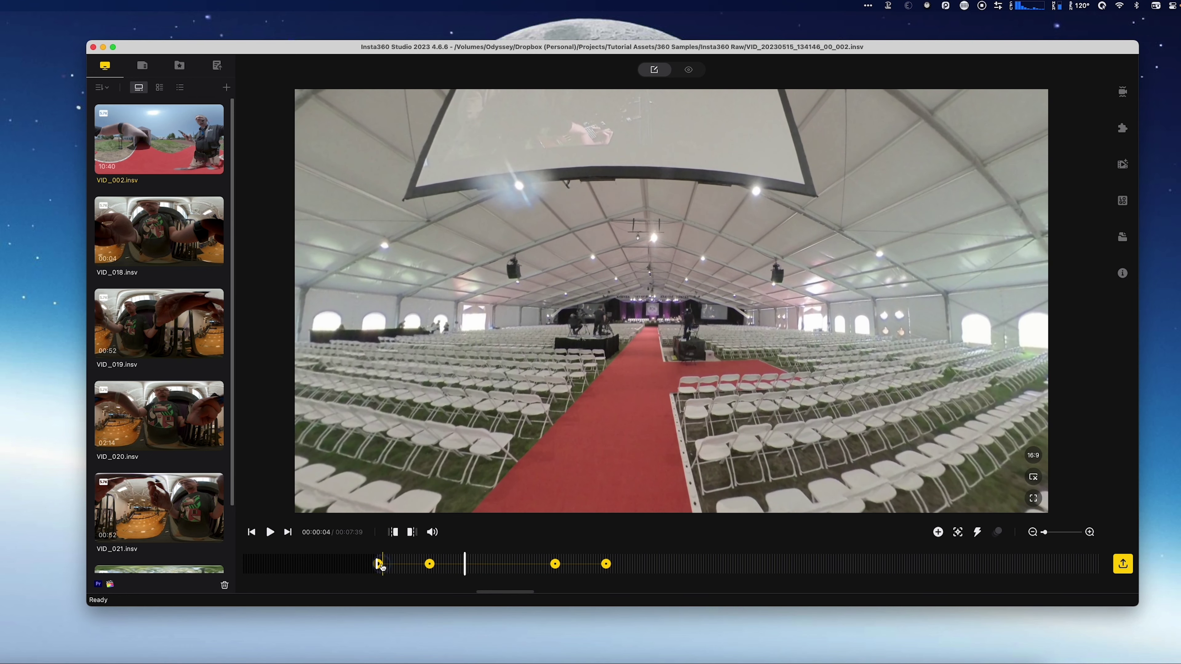
{"action": "left_click", "coordinate": [379, 564]}
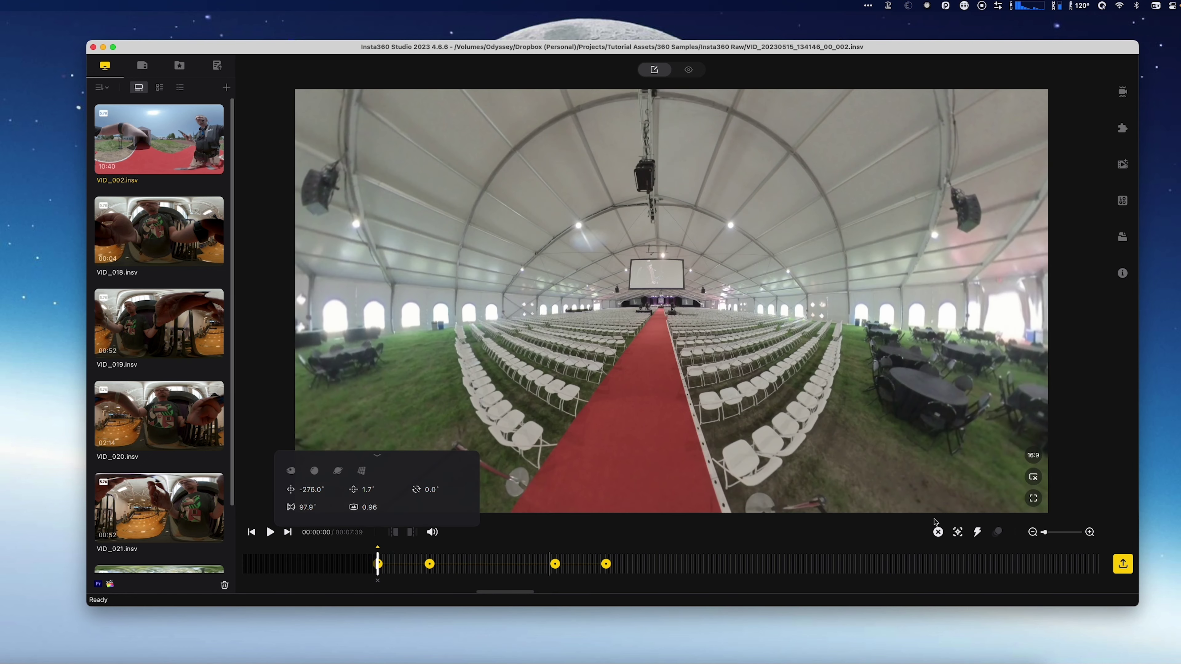
{"action": "left_click", "coordinate": [977, 532]}
{"action": "left_click_drag", "start_coordinate": [667, 564], "coordinate": [477, 576]}
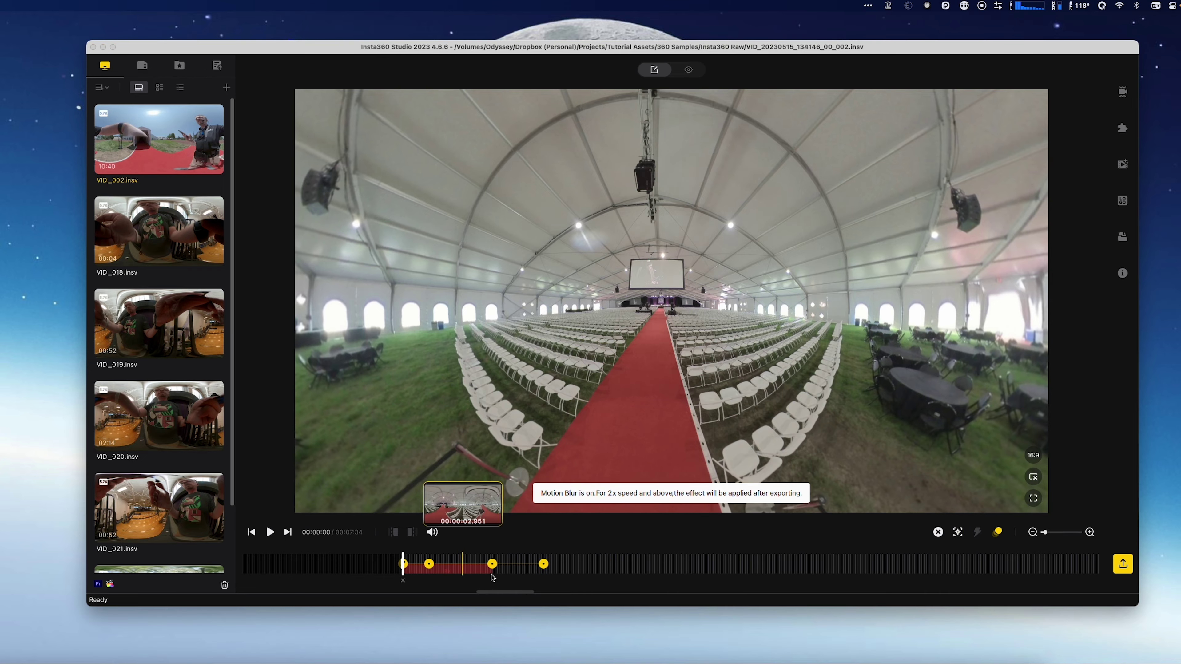
- Play back the flip and change the transition between the third and fourth keyframes to the curve following Slip-In Slip-Out
{"action": "key", "text": "space"}
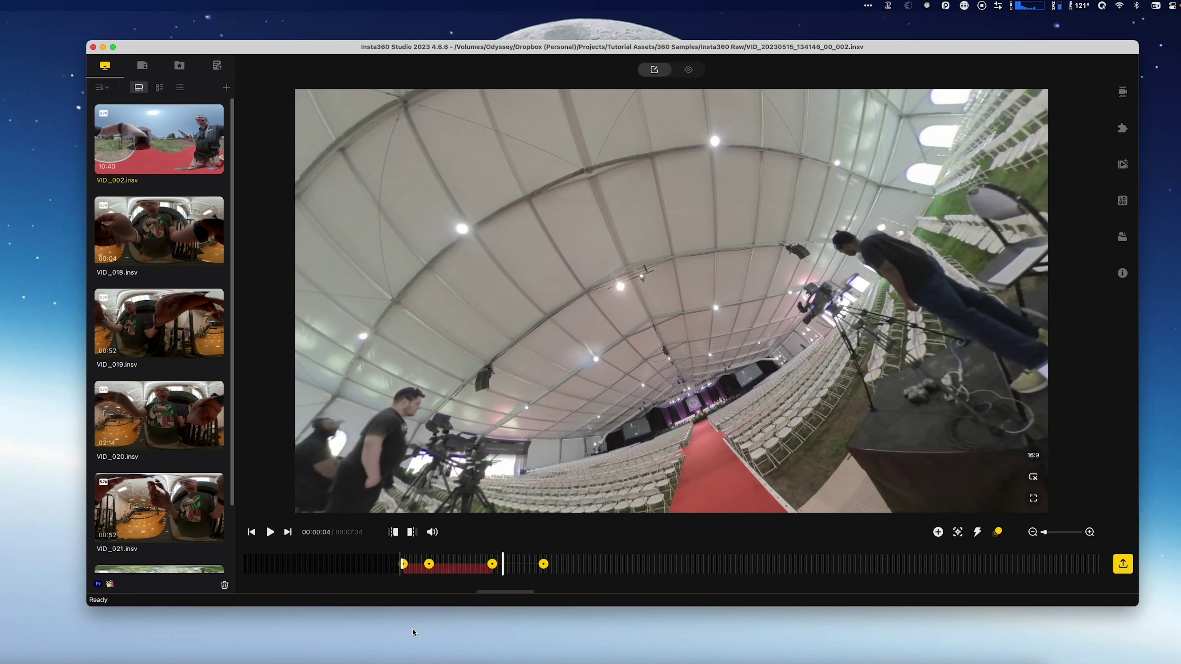
{"action": "key", "text": "space"}
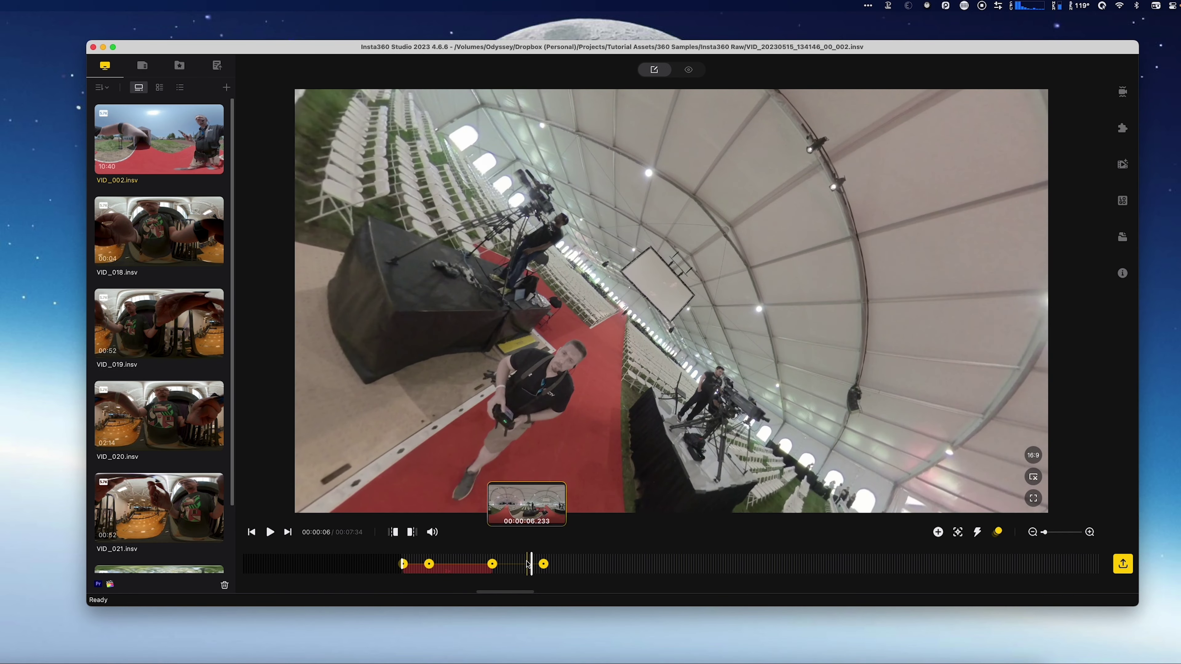
{"action": "left_click", "coordinate": [480, 579]}
{"action": "key", "text": "space"}
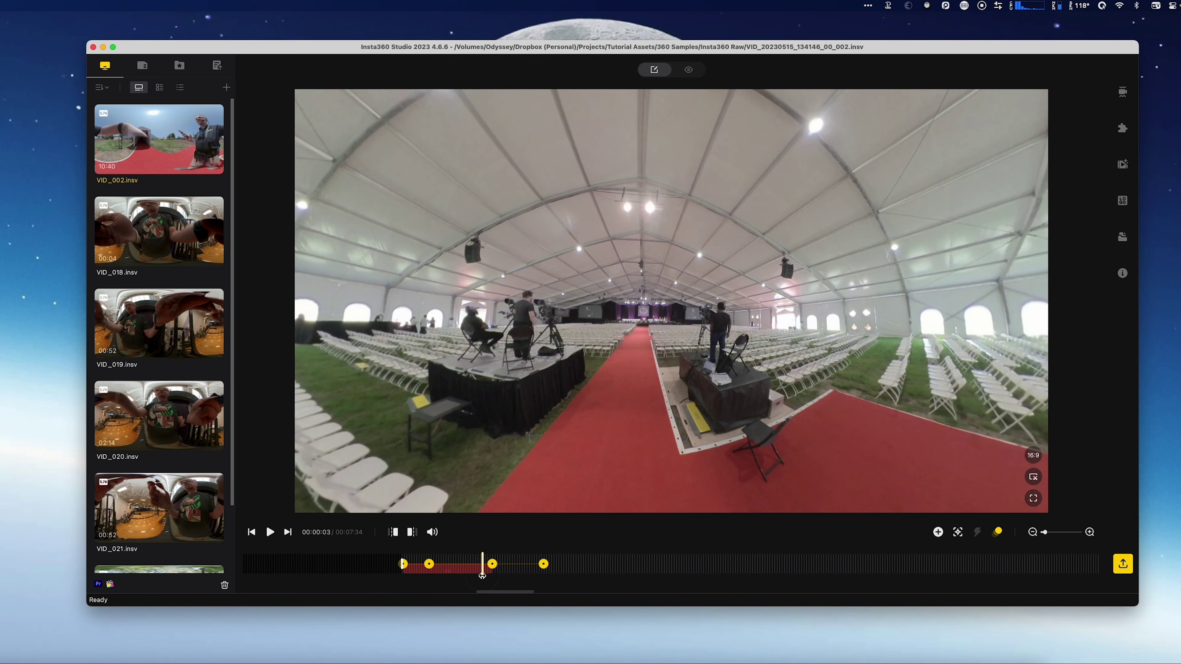
{"action": "key", "text": "space"}
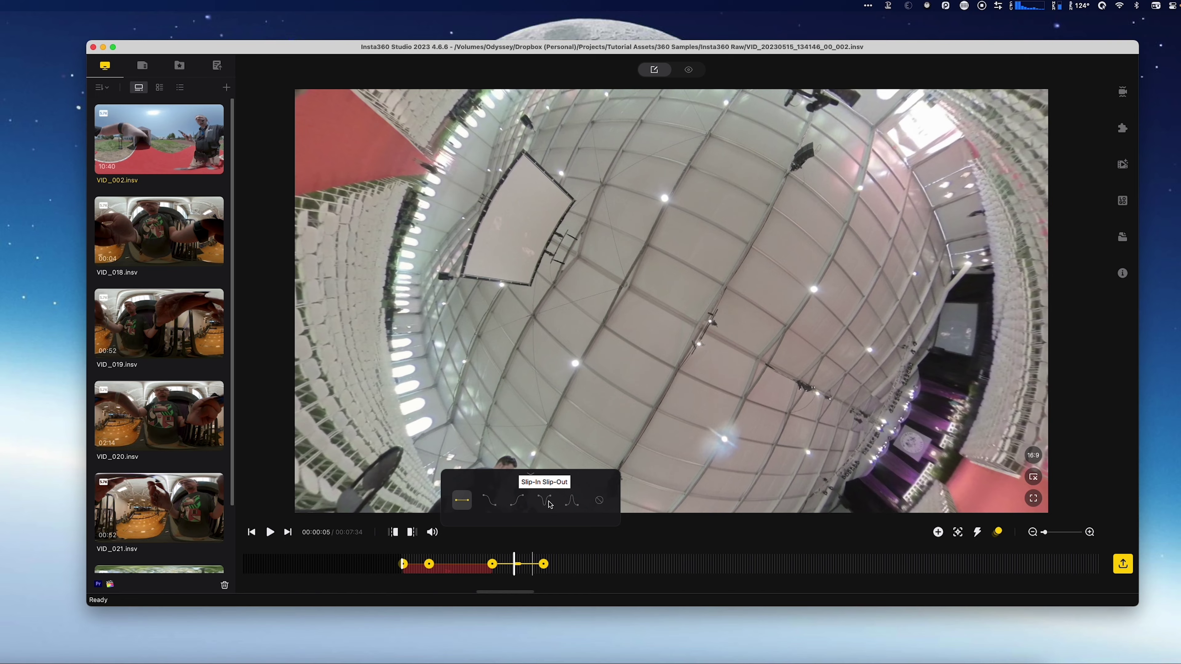
{"action": "left_click", "coordinate": [572, 501]}
{"action": "left_click", "coordinate": [474, 577]}
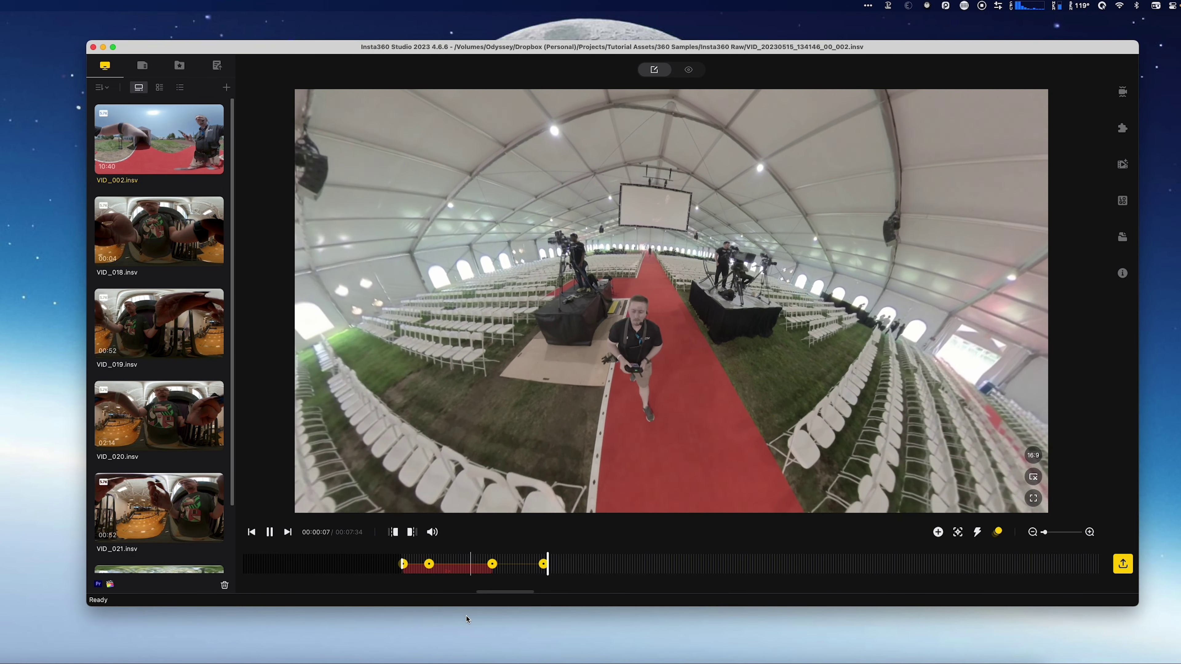
- Add a fifth keyframe at 00:00:09 with an adjusted field of view and distortion, and review the fourth keyframe
{"action": "left_click", "coordinate": [603, 563]}
{"action": "left_click", "coordinate": [938, 531]}
{"action": "scroll", "coordinate": [718, 408], "scroll_direction": "down", "scroll_amount": 5}
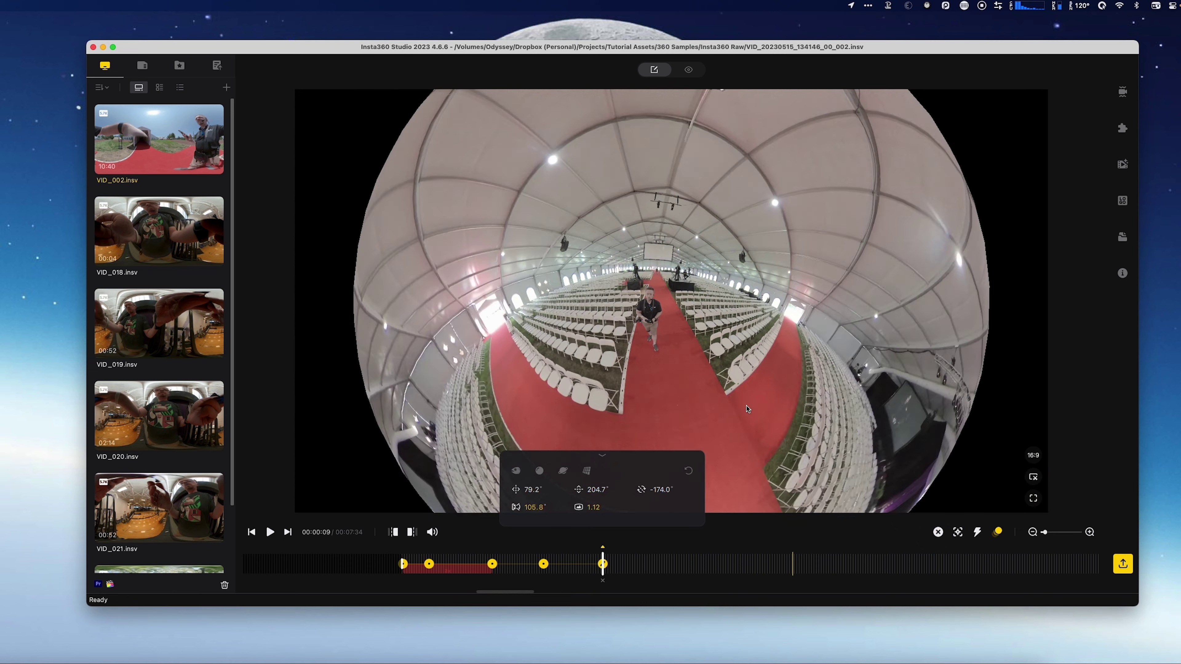
{"action": "scroll", "coordinate": [719, 408], "scroll_direction": "up", "scroll_amount": 5}
{"action": "left_click_drag", "start_coordinate": [534, 508], "coordinate": [577, 489]}
{"action": "left_click_drag", "start_coordinate": [605, 579], "coordinate": [452, 564]}
{"action": "left_click", "coordinate": [543, 563]}
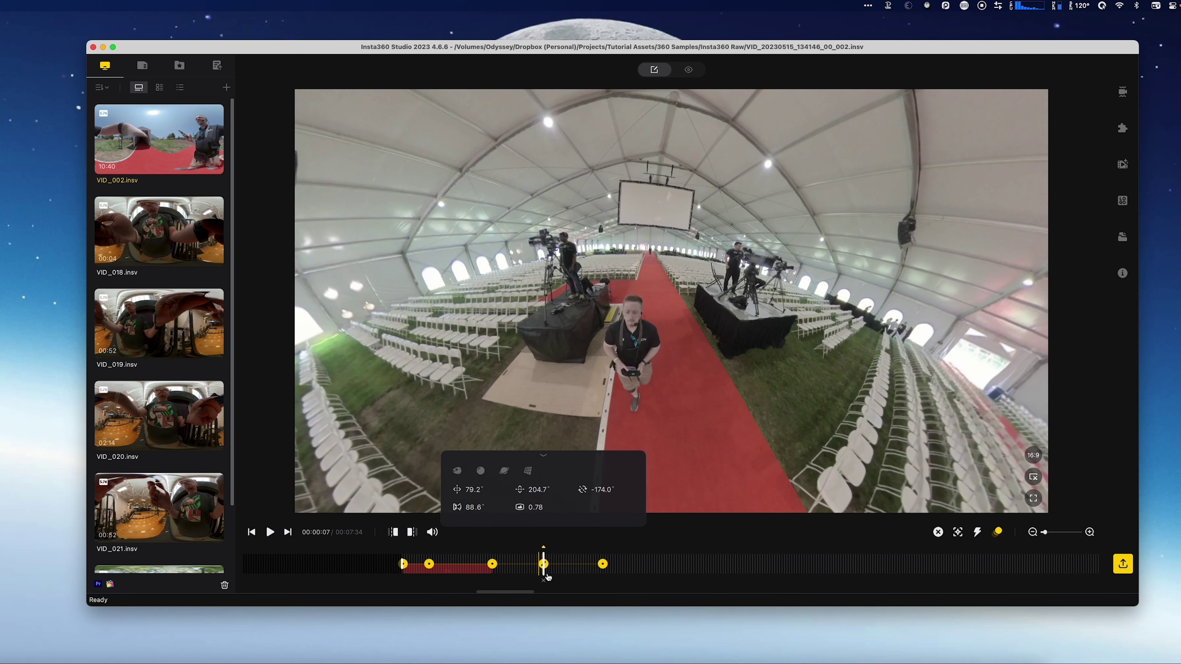
- Add a sixth keyframe at 00:00:11 with a field of view of 177.0° and distortion of 0.56
{"action": "left_click", "coordinate": [518, 576]}
{"action": "left_click_drag", "start_coordinate": [517, 571], "coordinate": [631, 573]}
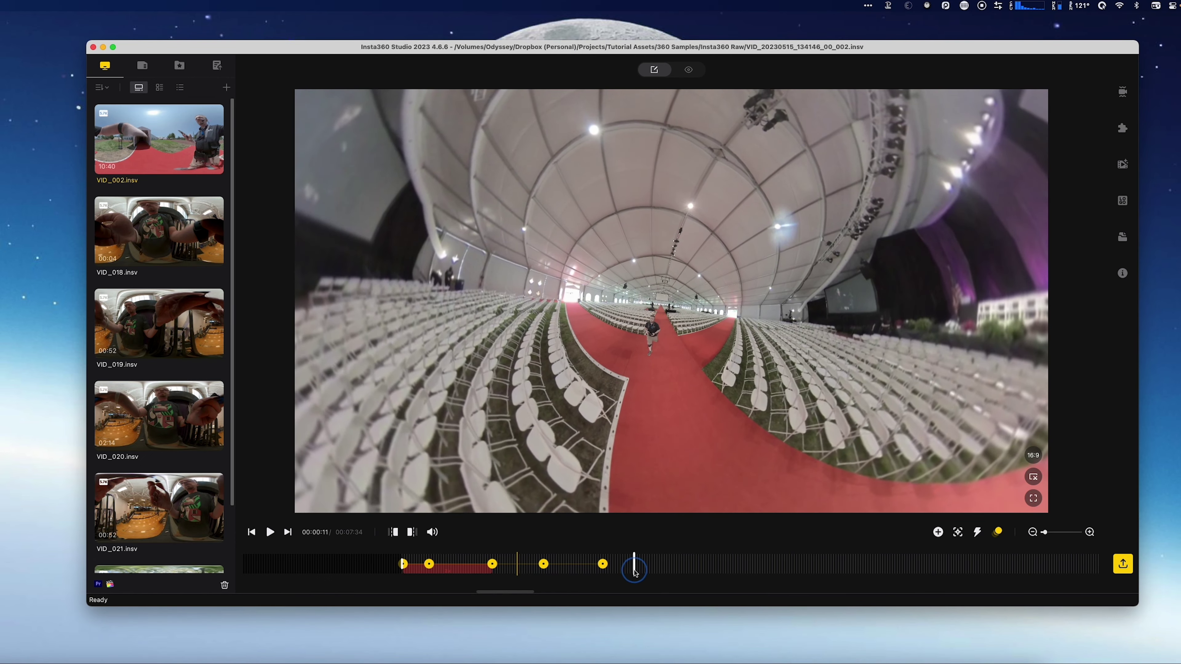
{"action": "left_click", "coordinate": [938, 532]}
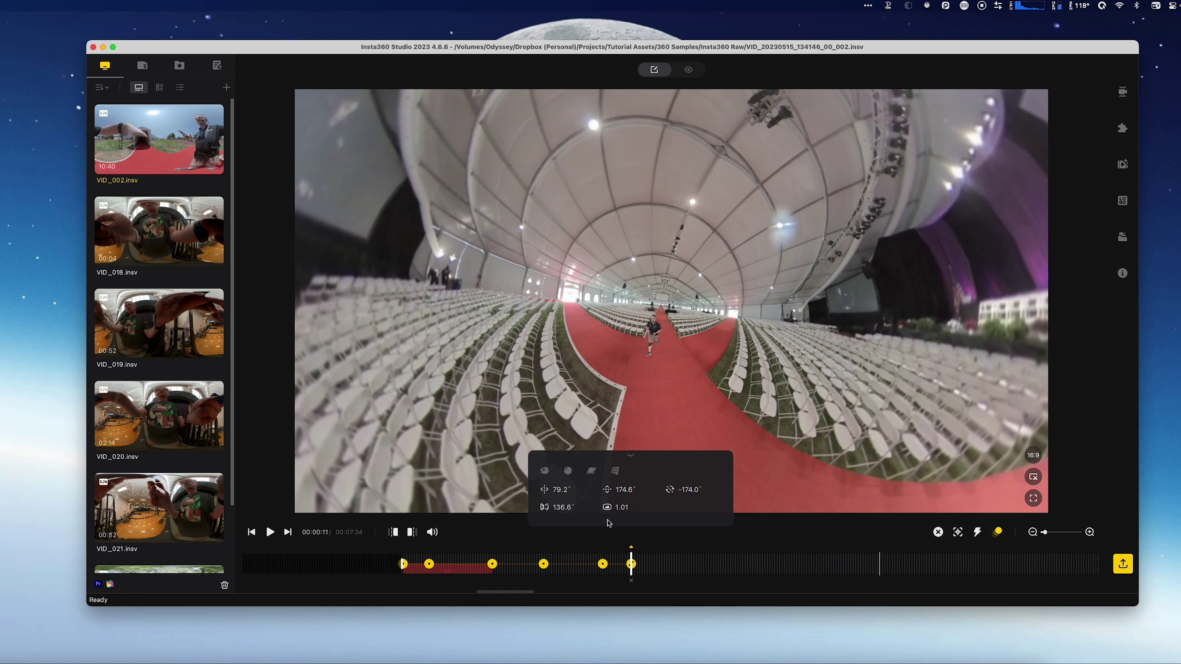
{"action": "left_click_drag", "start_coordinate": [562, 507], "coordinate": [699, 490]}
{"action": "mouse_move", "coordinate": [617, 503]}
{"action": "left_mouse_down"}
{"action": "mouse_move", "coordinate": [651, 503]}
{"action": "mouse_move", "coordinate": [600, 508]}
{"action": "mouse_move", "coordinate": [660, 509]}
{"action": "mouse_move", "coordinate": [573, 508]}
{"action": "mouse_move", "coordinate": [625, 508]}
{"action": "mouse_move", "coordinate": [614, 508]}
{"action": "left_mouse_up"}
- Play the clip past the last keyframe and mark the trim end at 00:00:13
{"action": "left_click", "coordinate": [602, 565]}
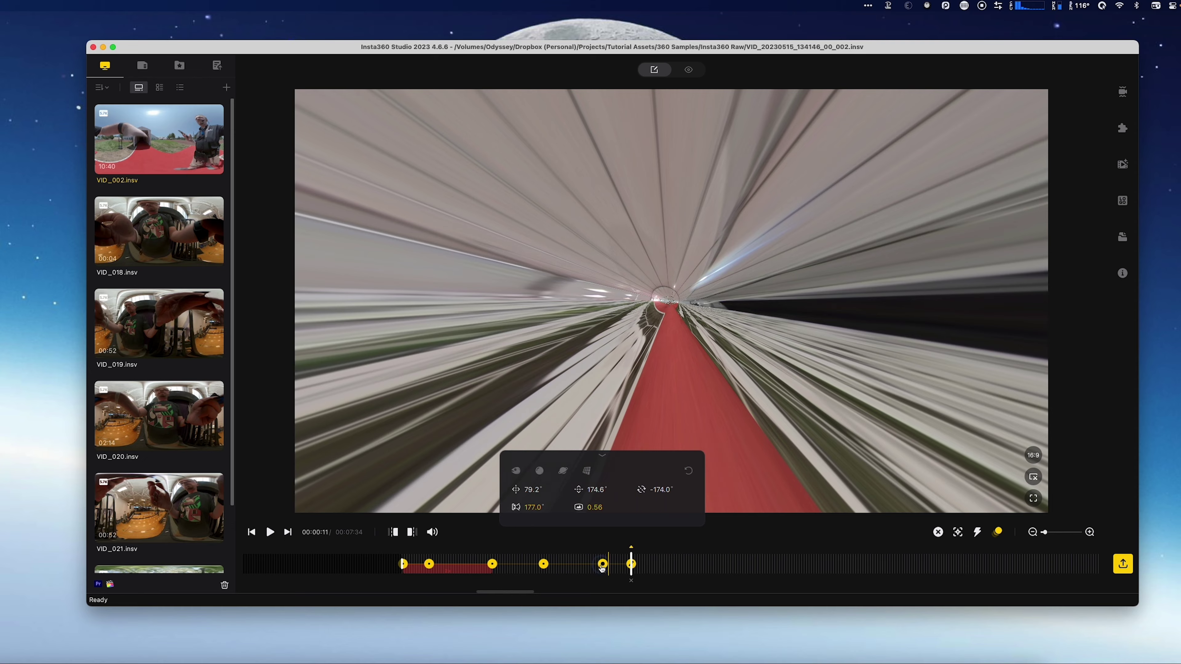
{"action": "left_click", "coordinate": [543, 565]}
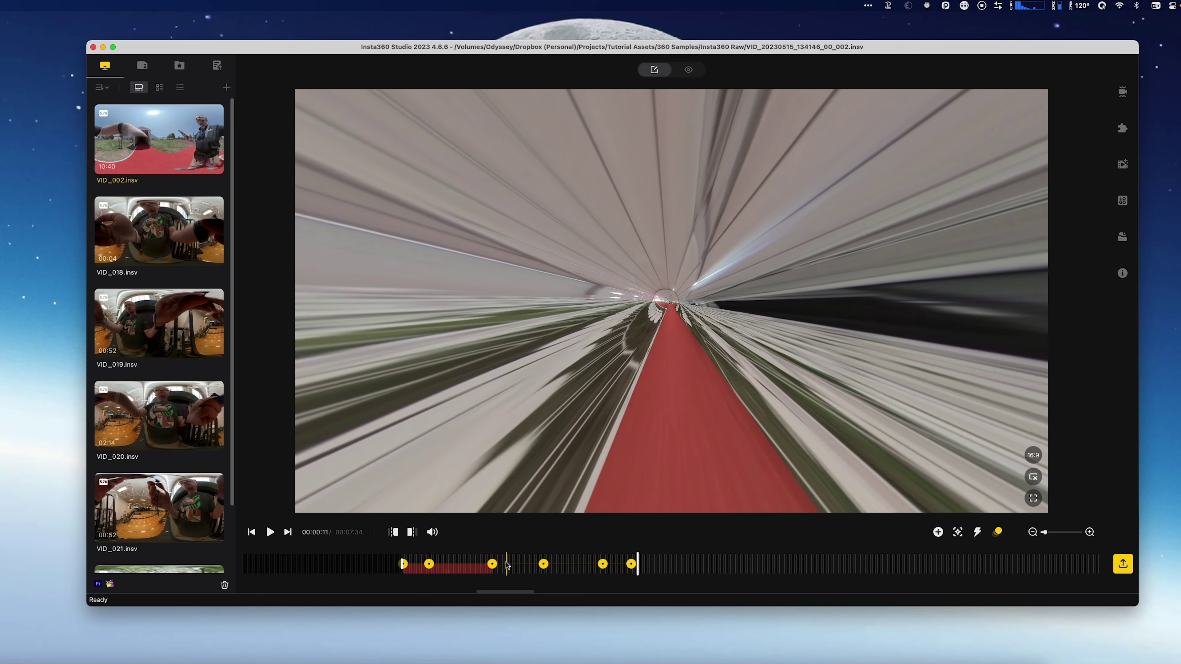
{"action": "key", "text": "space"}
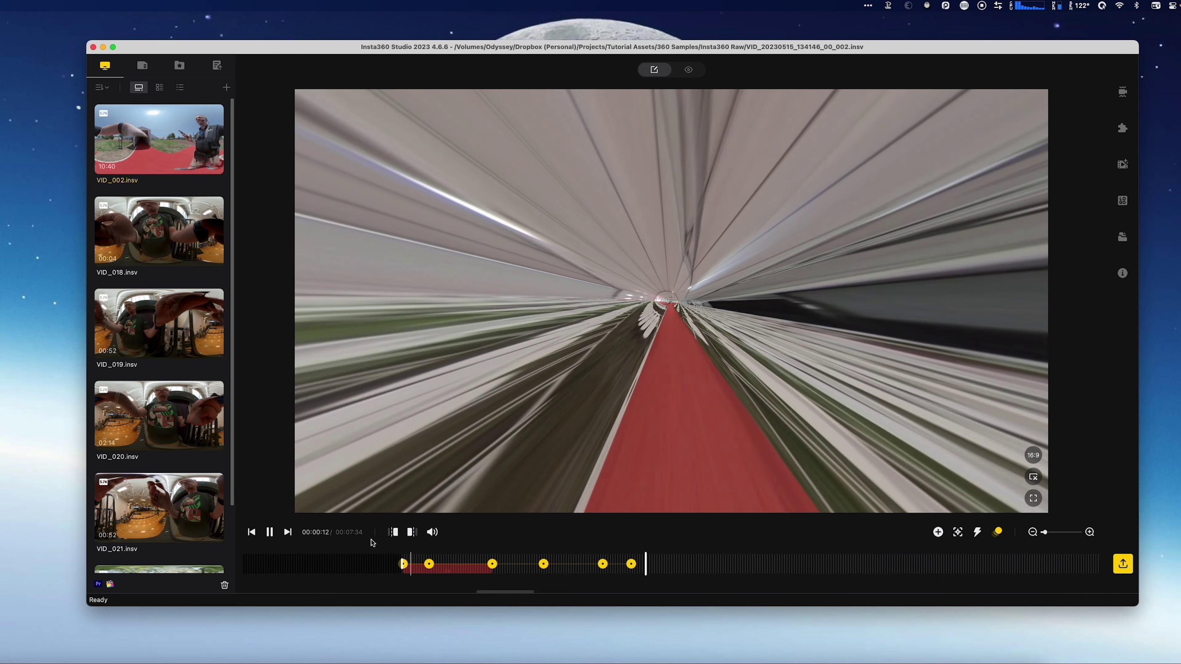
{"action": "left_click", "coordinate": [412, 532]}
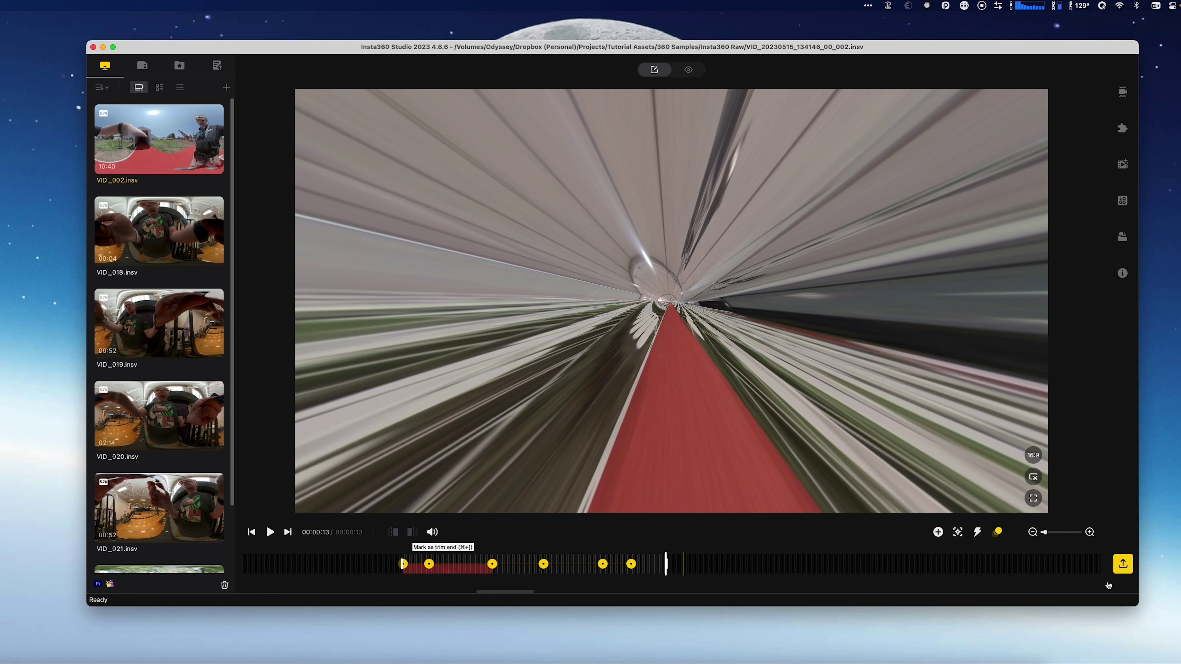
- Export the trimmed clip as a reframed video named Zipline1_SecondHalf_RF.mp4 in the Rendered RF folder
{"action": "left_click", "coordinate": [1123, 564]}
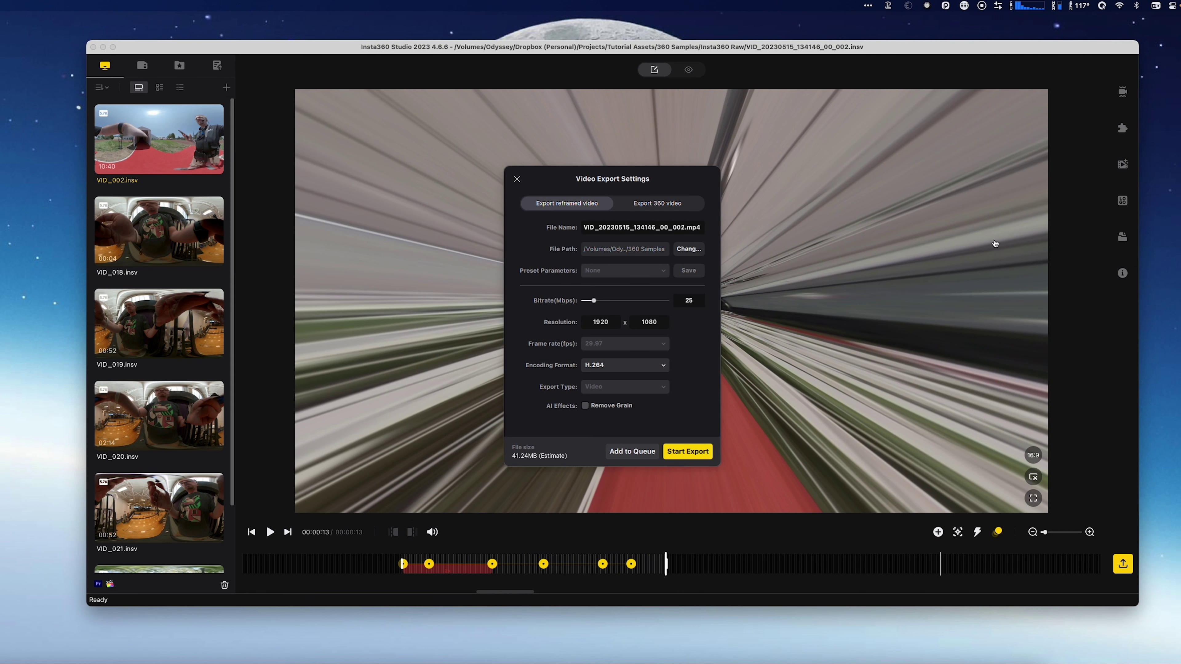
{"action": "double_click", "coordinate": [683, 227]}
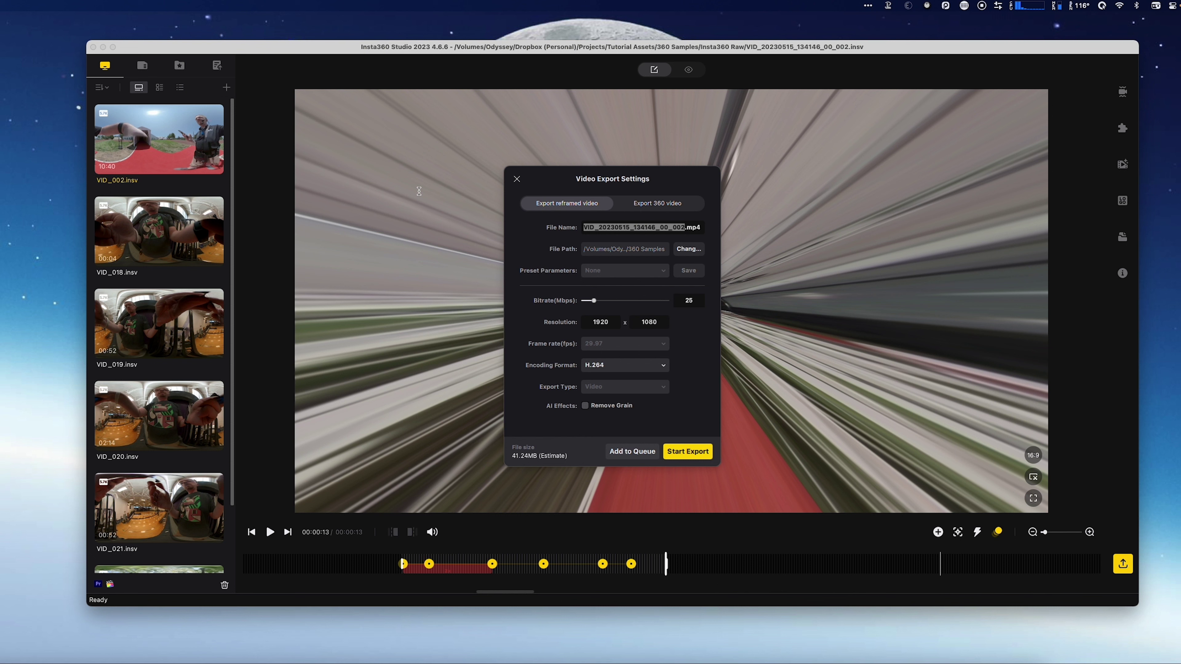
{"action": "type", "text": "Zipline_SecondHalf_RF"}
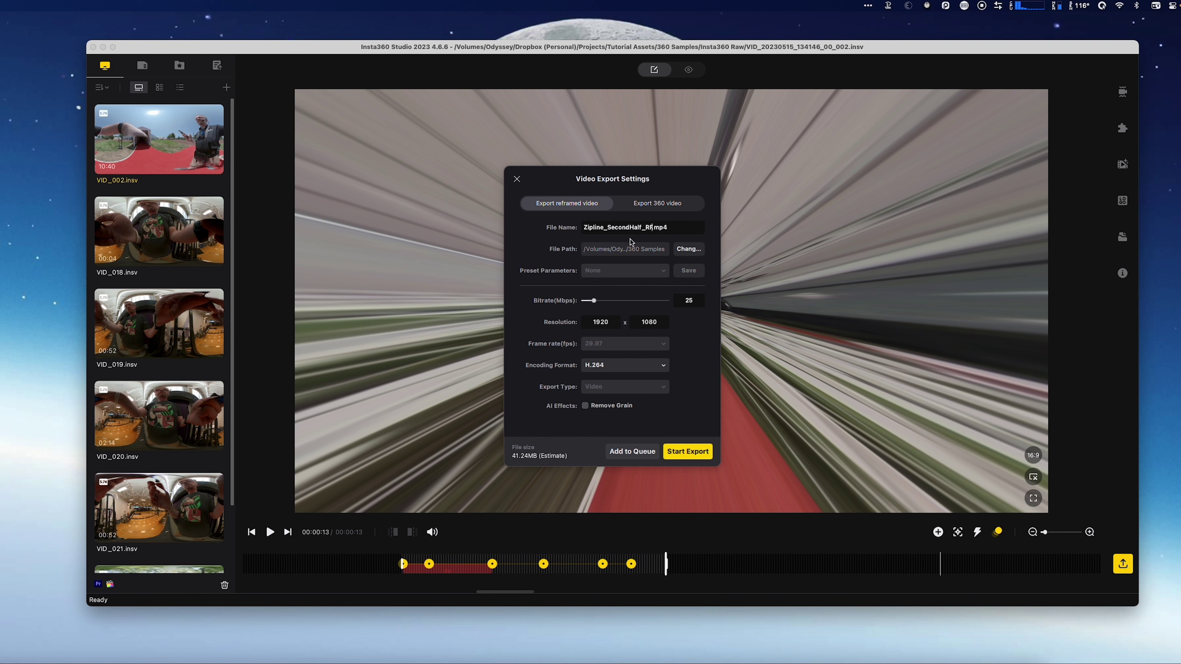
{"action": "left_click", "coordinate": [689, 249]}
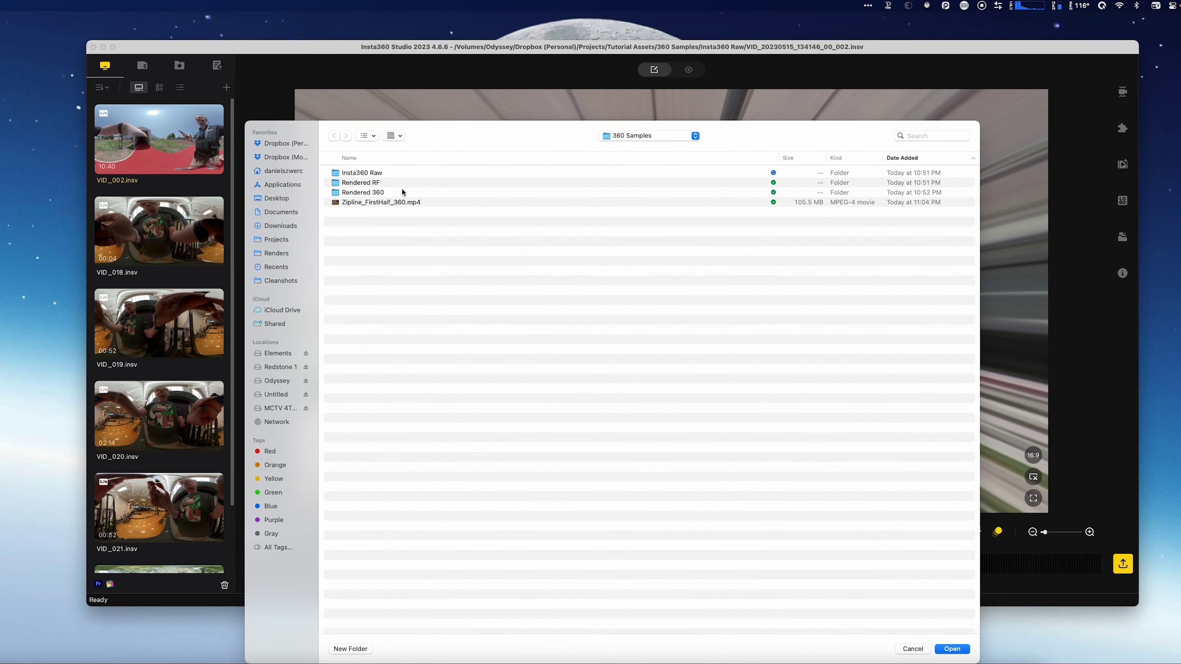
{"action": "double_click", "coordinate": [376, 182]}
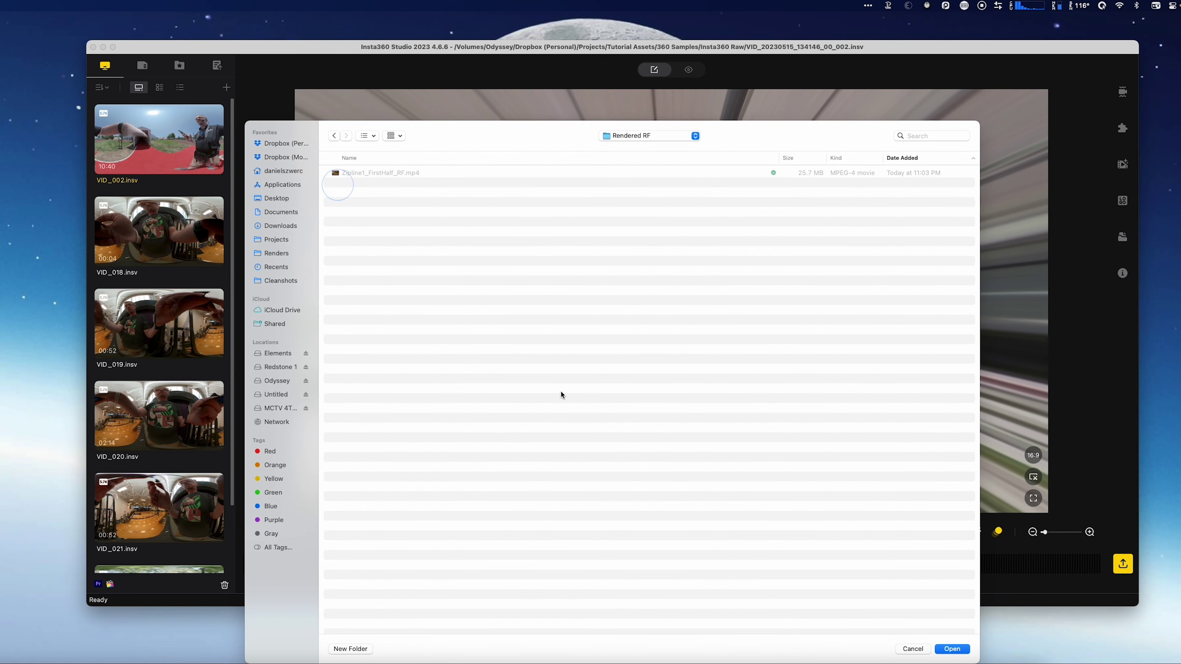
{"action": "left_click", "coordinate": [952, 649]}
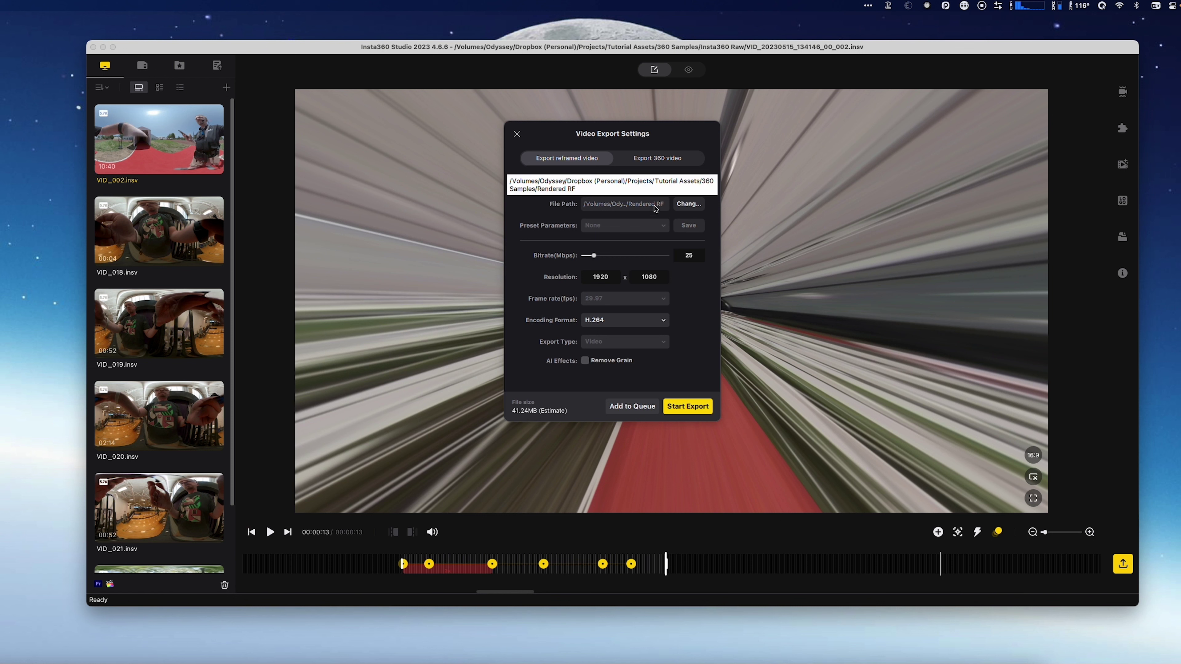
{"action": "type", "text": "1_SecondHalf_RF.mp4"}
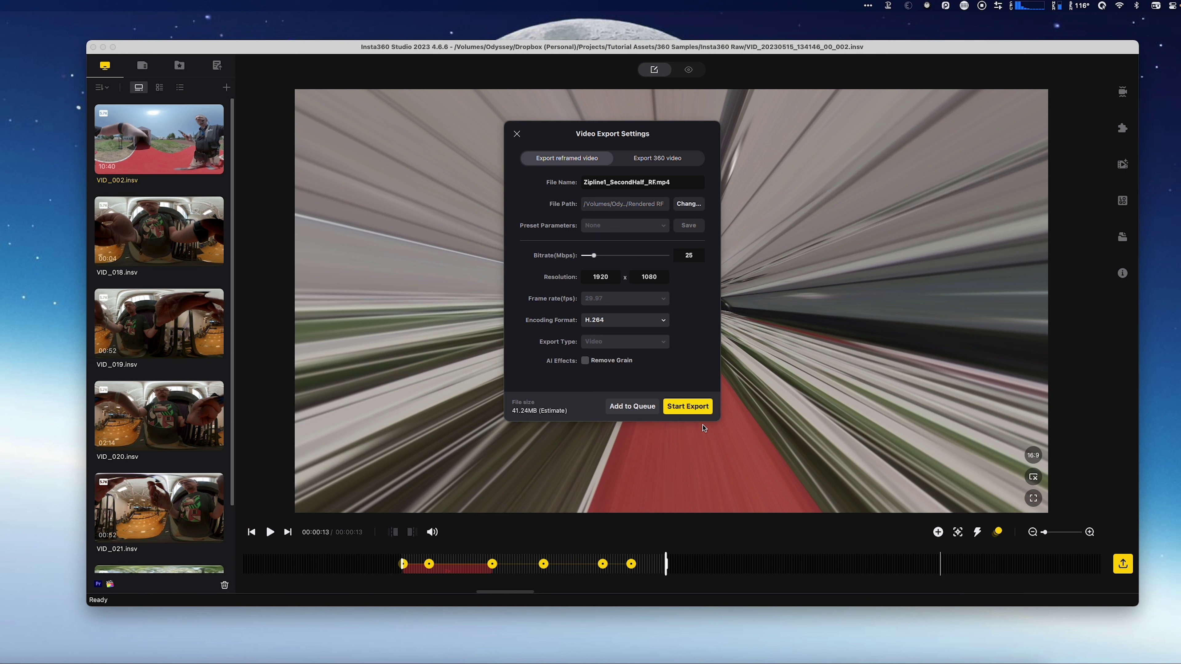
{"action": "left_click", "coordinate": [699, 407]}
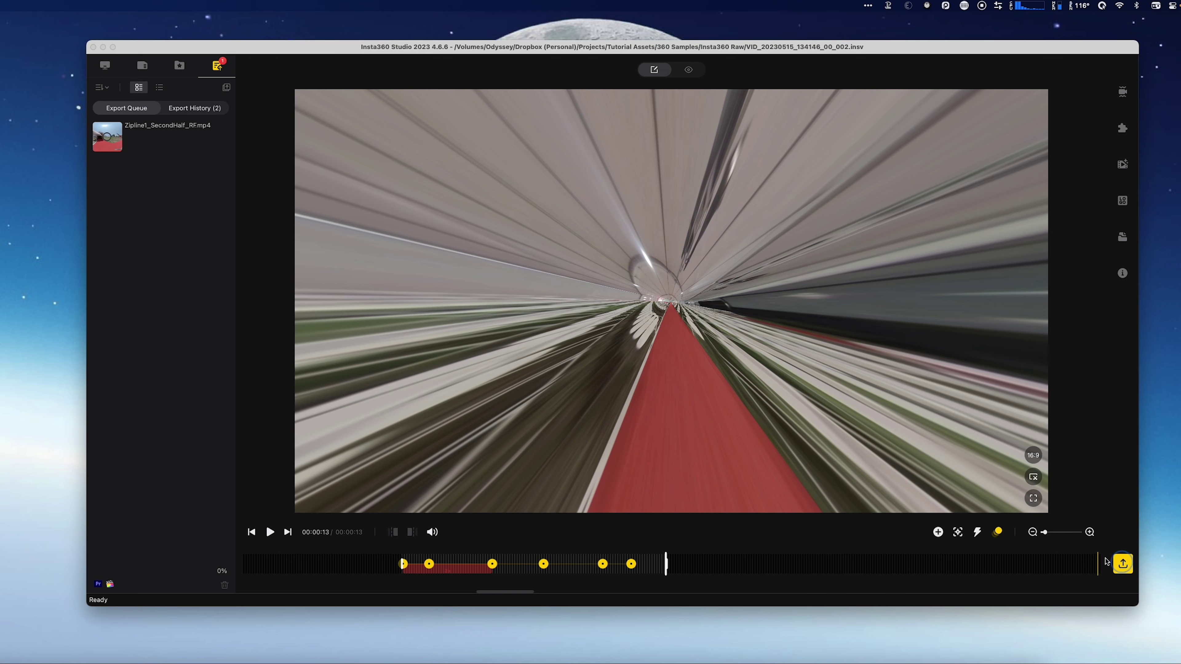
- Set up a 360 video export of the same clip into the Rendered 360 folder with Remove Grain enabled
{"action": "left_click", "coordinate": [1123, 564]}
{"action": "left_click", "coordinate": [673, 210]}
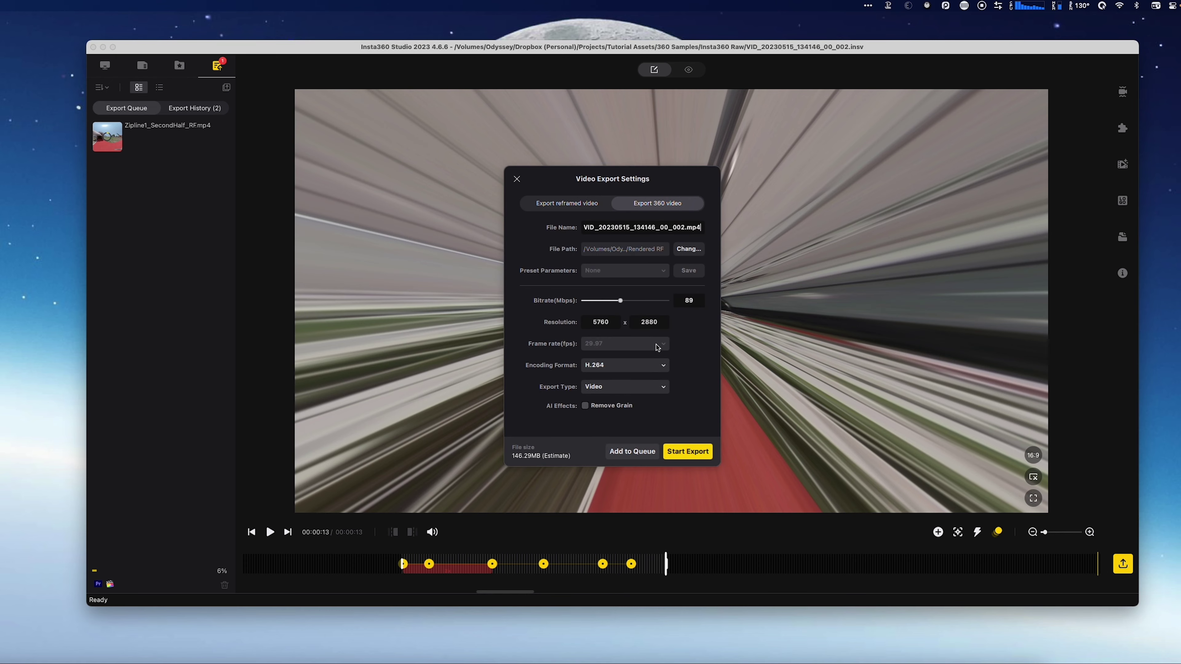
{"action": "left_click", "coordinate": [688, 249]}
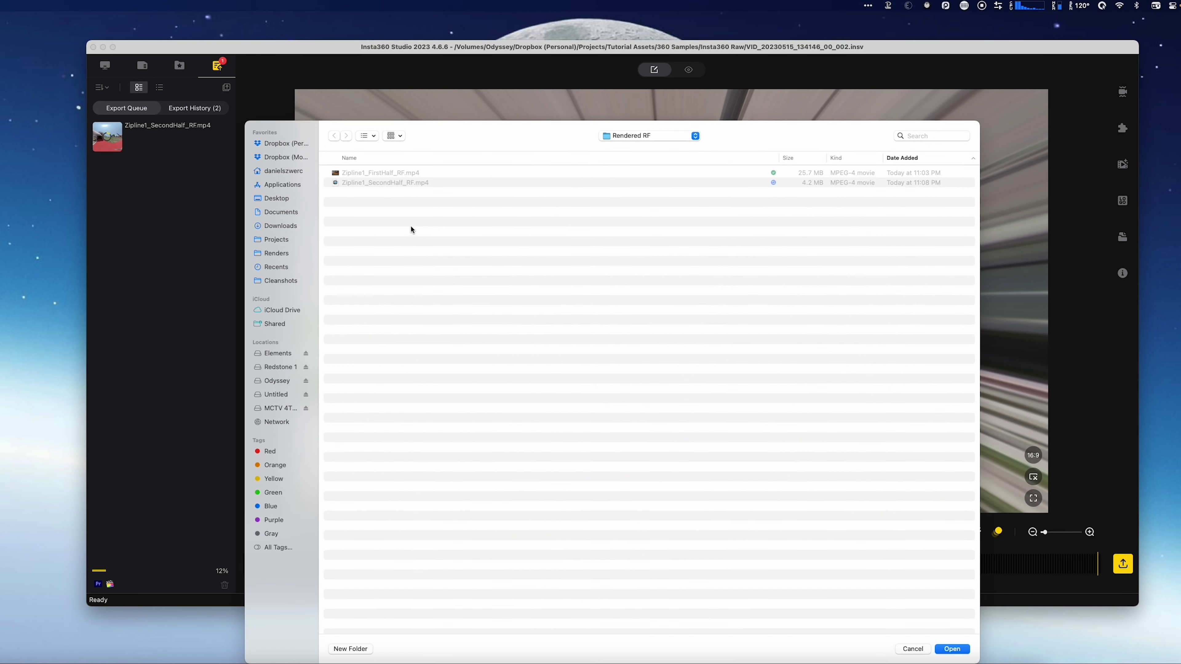
{"action": "left_click", "coordinate": [638, 136]}
{"action": "left_click", "coordinate": [639, 146]}
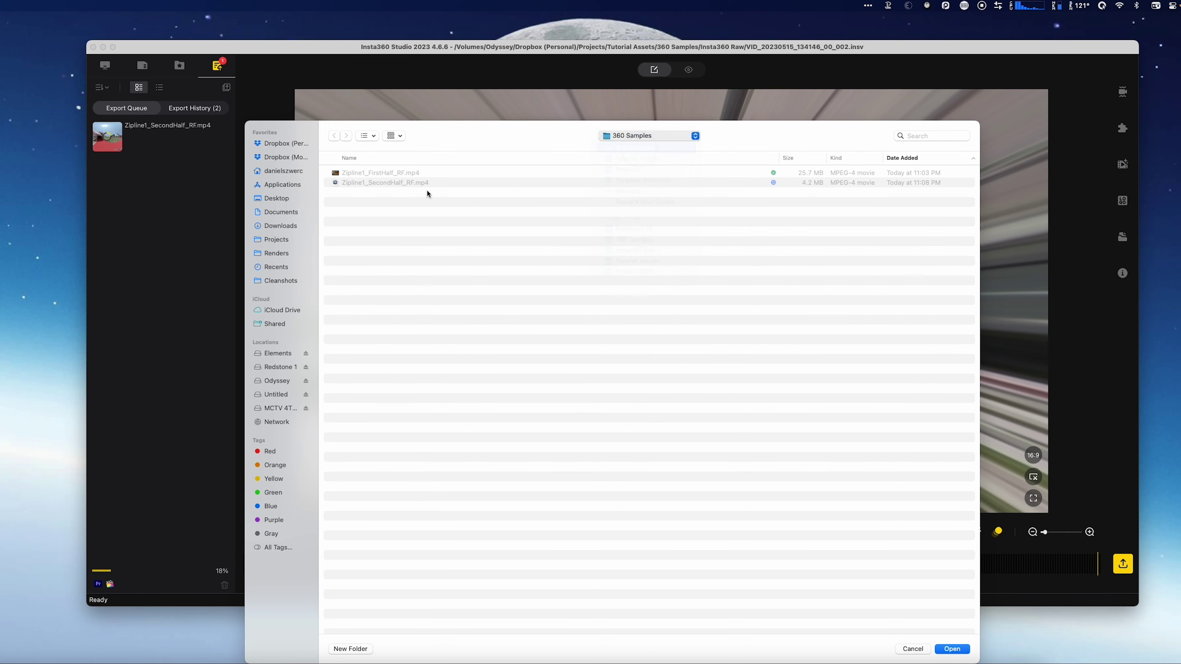
{"action": "left_click", "coordinate": [341, 194]}
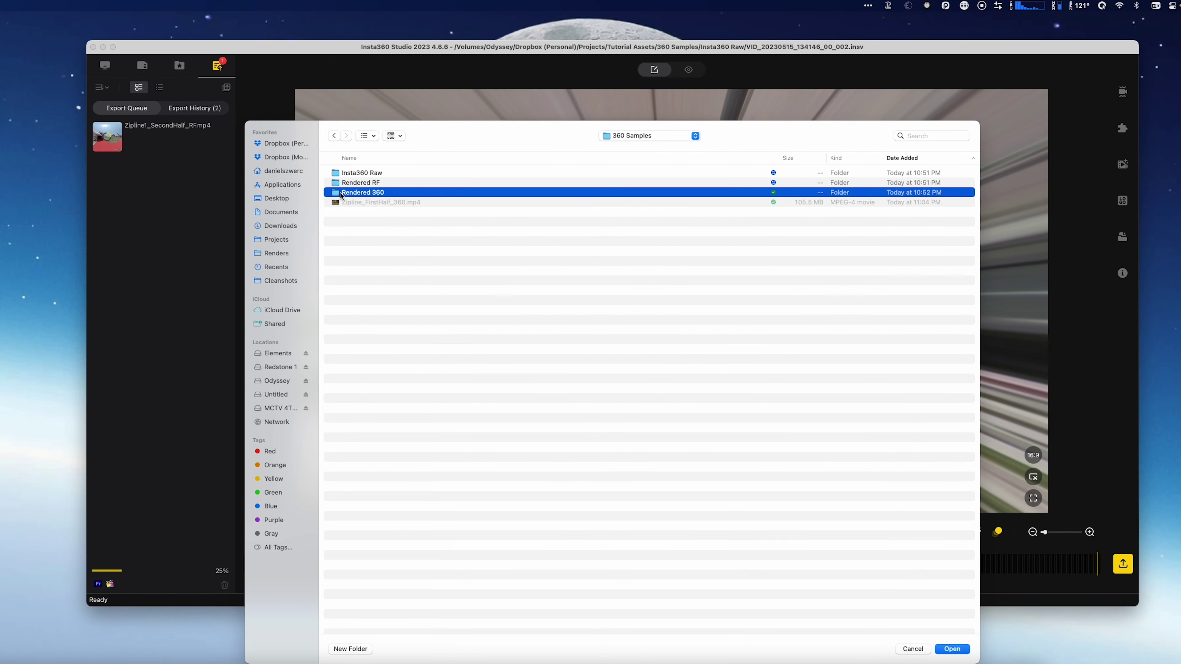
{"action": "double_click", "coordinate": [342, 194]}
{"action": "left_click", "coordinate": [948, 650]}
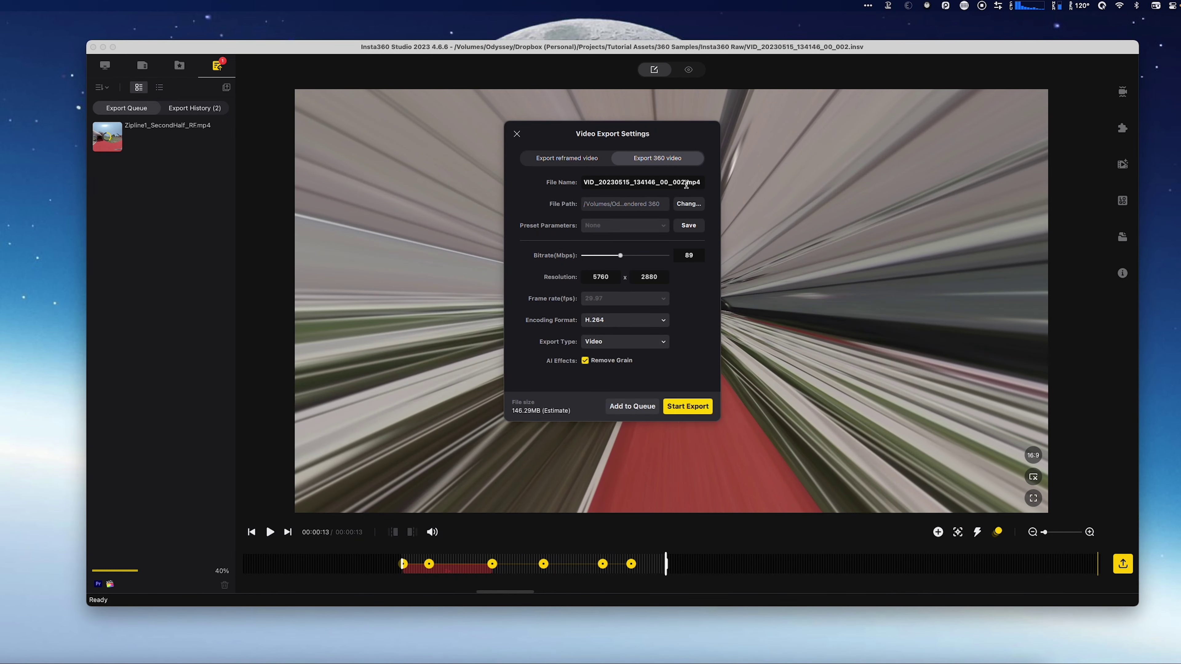
- Name the 360 export Zipline1_SecondHalf_360.mp4, set its bitrate to 100 Mbps and start exporting
{"action": "left_click_drag", "start_coordinate": [685, 182], "coordinate": [583, 182]}
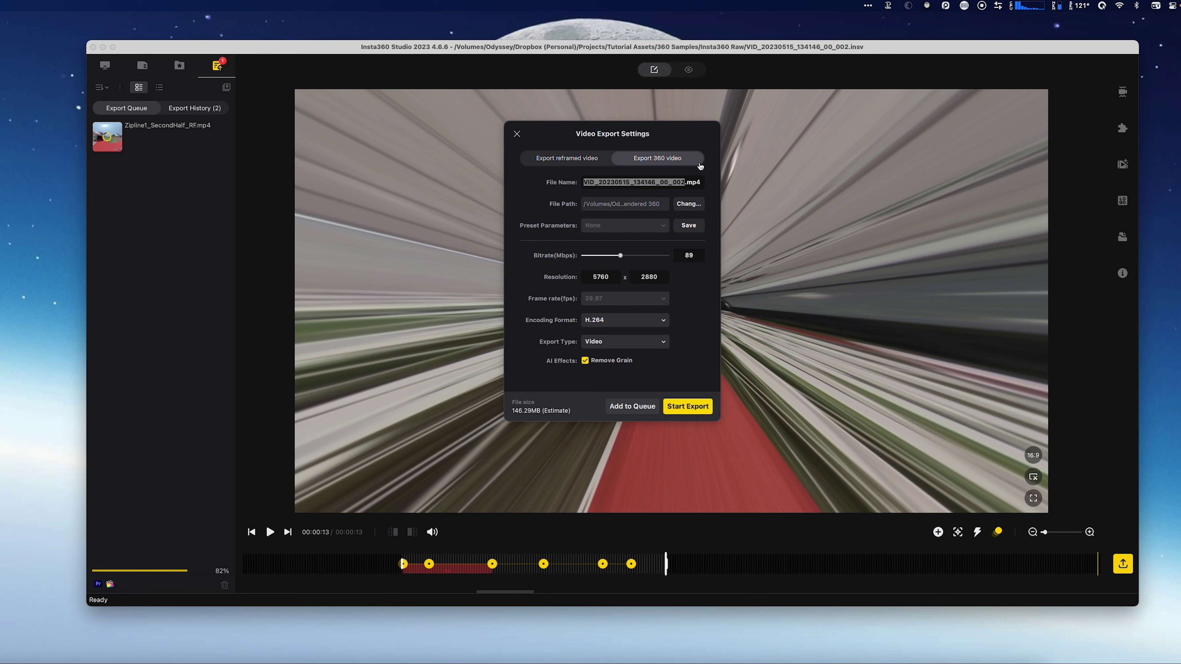
{"action": "type", "text": "Zi"}
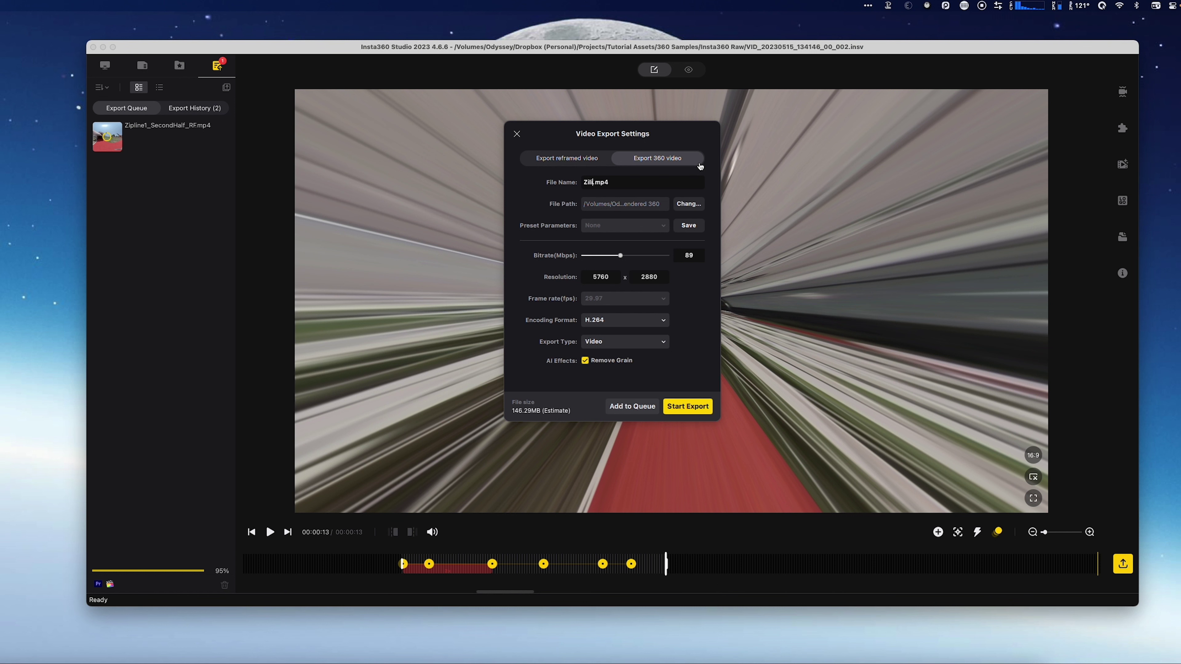
{"action": "type", "text": "l"}
{"action": "key", "text": "BackSpace"}
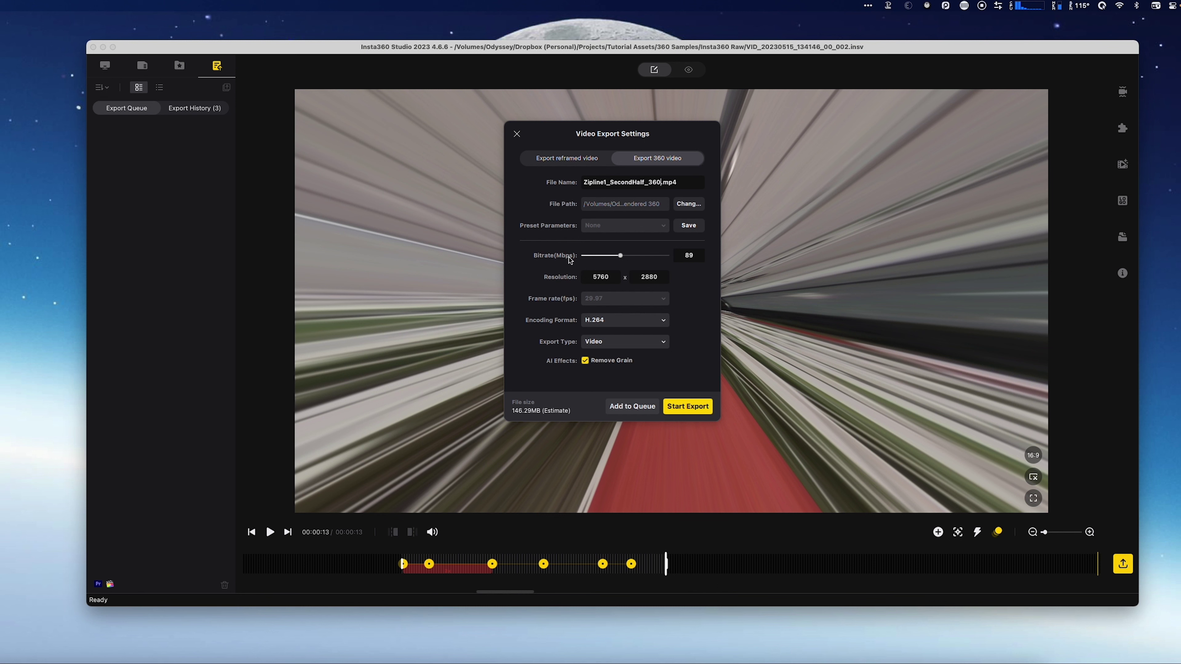
{"action": "key", "text": "BackSpace"}
{"action": "key", "text": "BackSpace"}
{"action": "type", "text": "100"}
{"action": "left_click", "coordinate": [687, 406]}
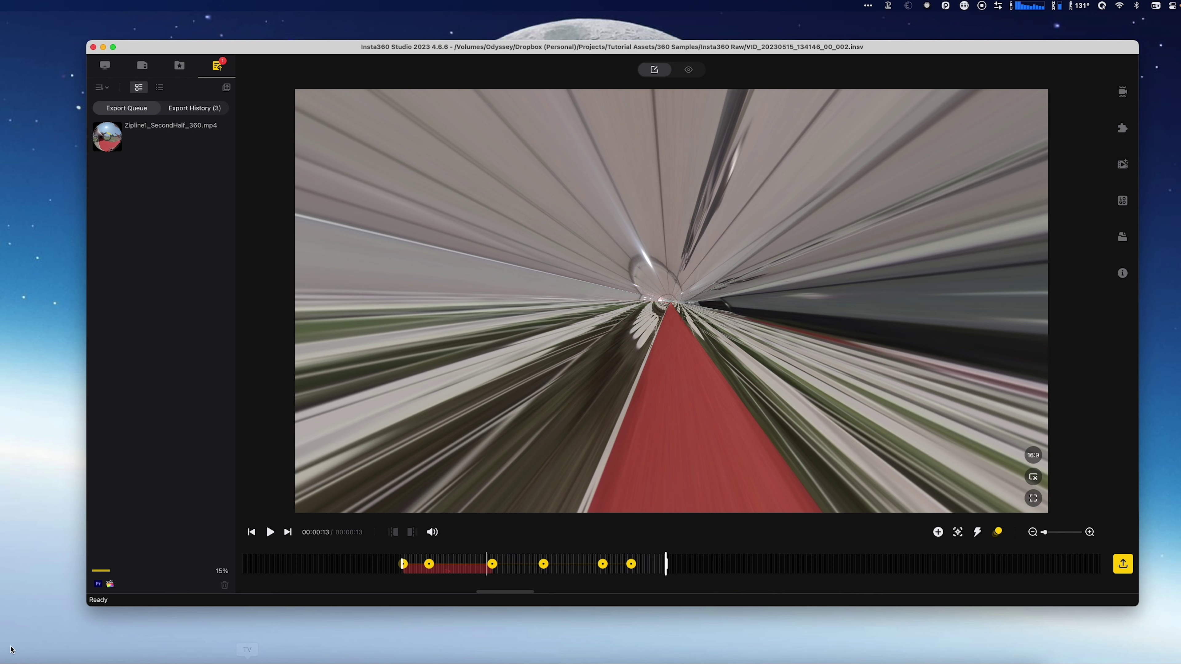
- Switch to Finder and move Zipline_FirstHalf_360.mp4 from 360 Samples into the Rendered 360 folder
{"action": "left_click", "coordinate": [195, 662]}
{"action": "left_click", "coordinate": [571, 388]}
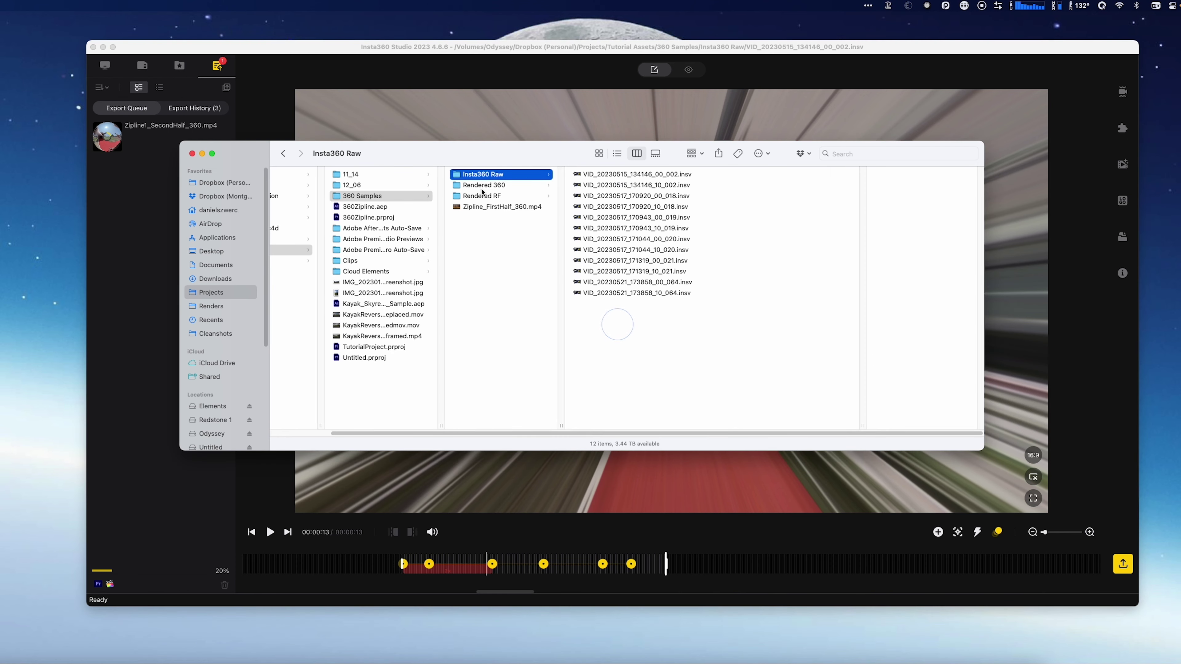
{"action": "left_click_drag", "start_coordinate": [483, 207], "coordinate": [499, 185]}
- Rename the moved first-half 360 video as Zipline1_FirstHalf_360.mp4
{"action": "left_click", "coordinate": [618, 185]}
{"action": "left_click", "coordinate": [621, 174]}
{"action": "left_click", "coordinate": [621, 174]}
{"action": "left_click", "coordinate": [588, 174]}
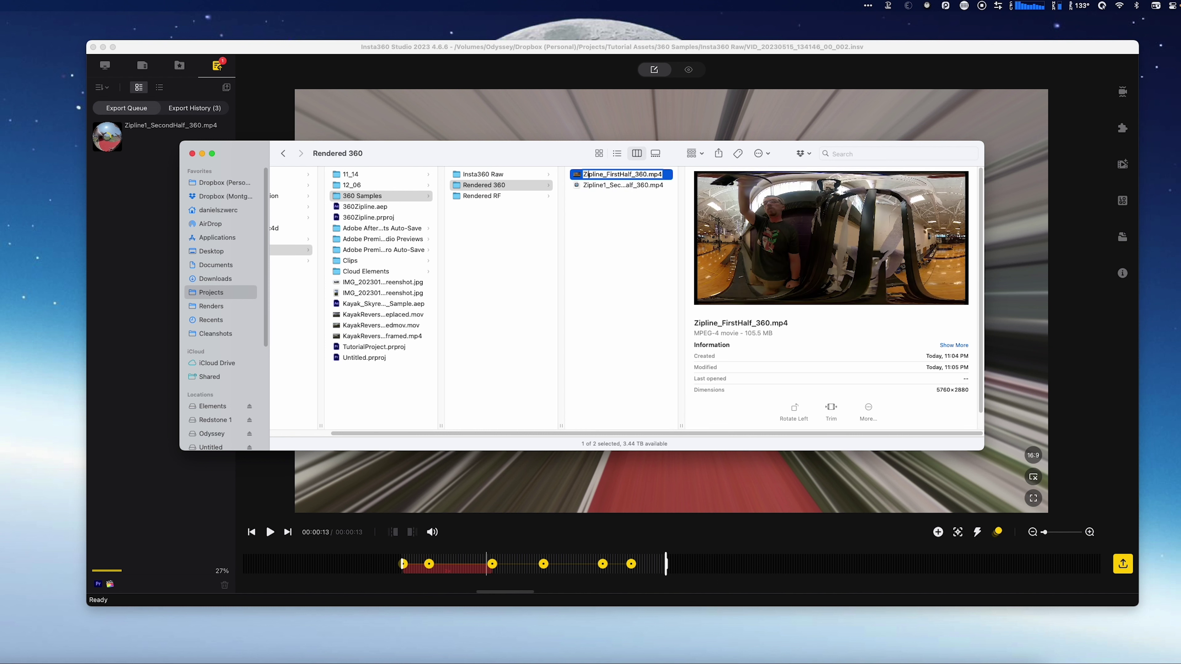
{"action": "type", "text": "1"}
{"action": "key", "text": "Return"}
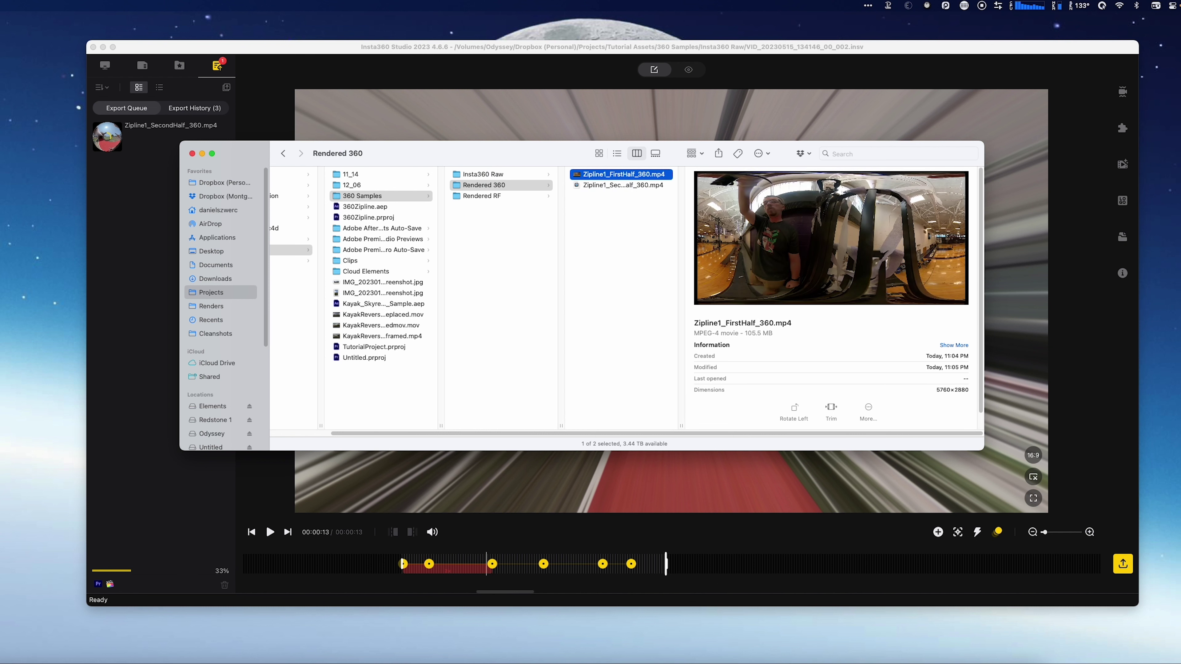
- Import both clips from the Rendered RF folder into the 360Zipline project and switch to Premiere Pro
{"action": "left_click", "coordinate": [501, 203]}
{"action": "left_click", "coordinate": [519, 198]}
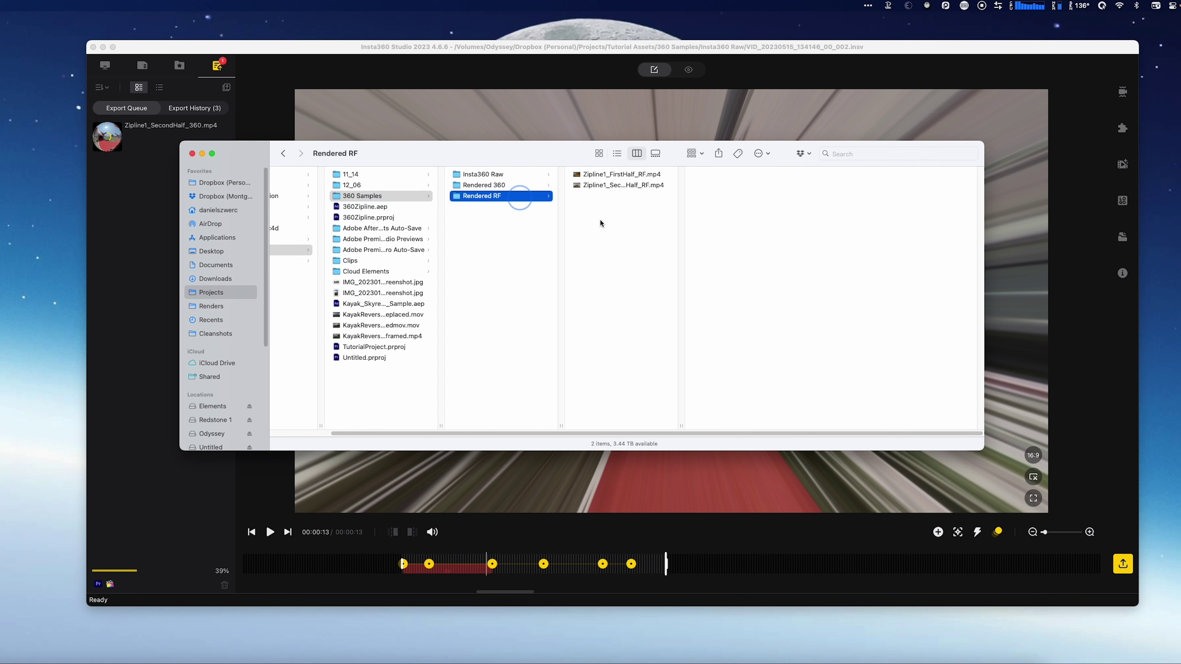
{"action": "left_click_drag", "start_coordinate": [628, 215], "coordinate": [616, 155]}
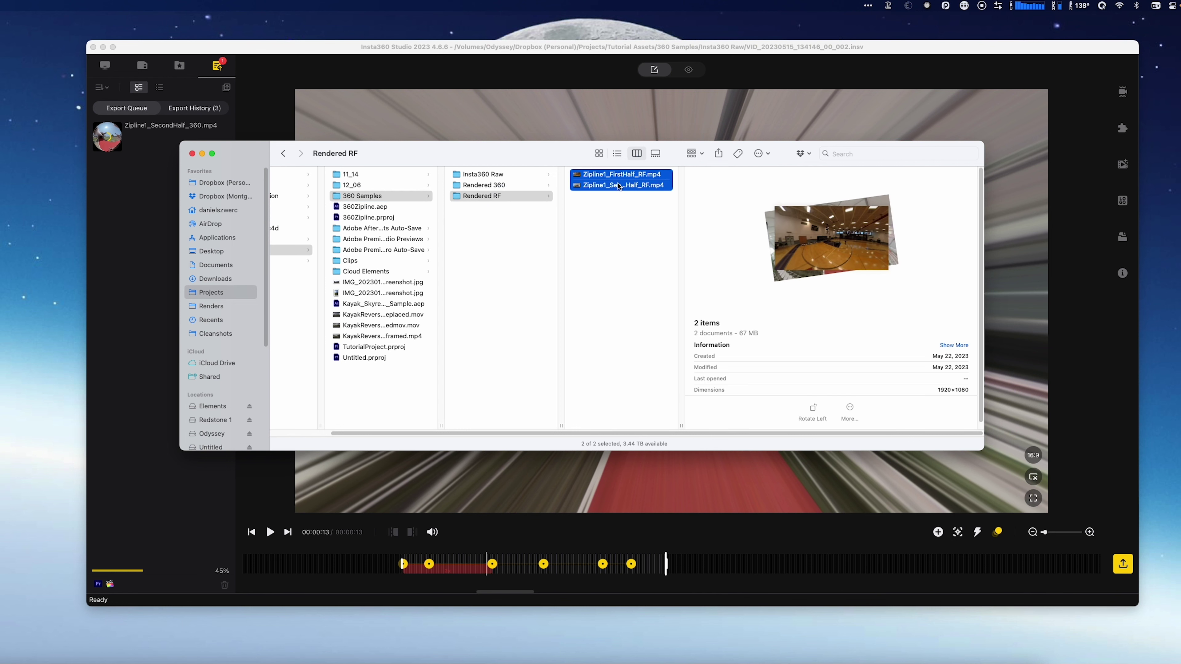
{"action": "left_click_drag", "start_coordinate": [619, 186], "coordinate": [124, 509]}
{"action": "key", "text": "super+Tab"}
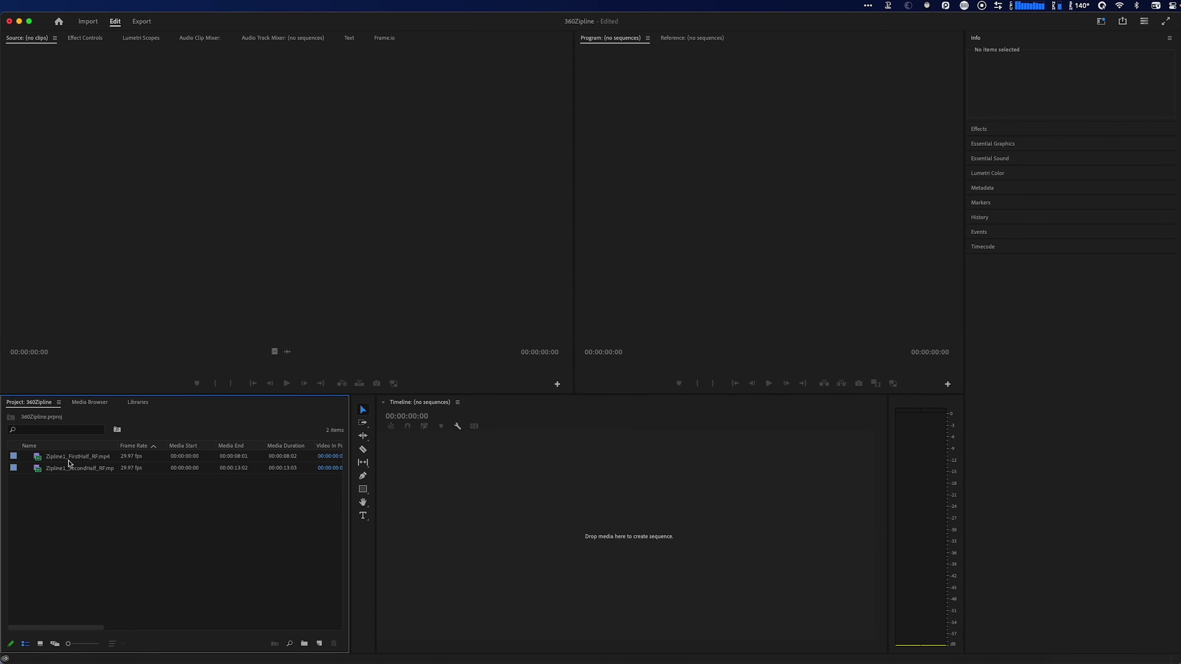
- Open the imported clips in the Source monitor and create a sequence from Zipline1_FirstHalf_RF.mp4
{"action": "double_click", "coordinate": [41, 459]}
{"action": "double_click", "coordinate": [39, 472]}
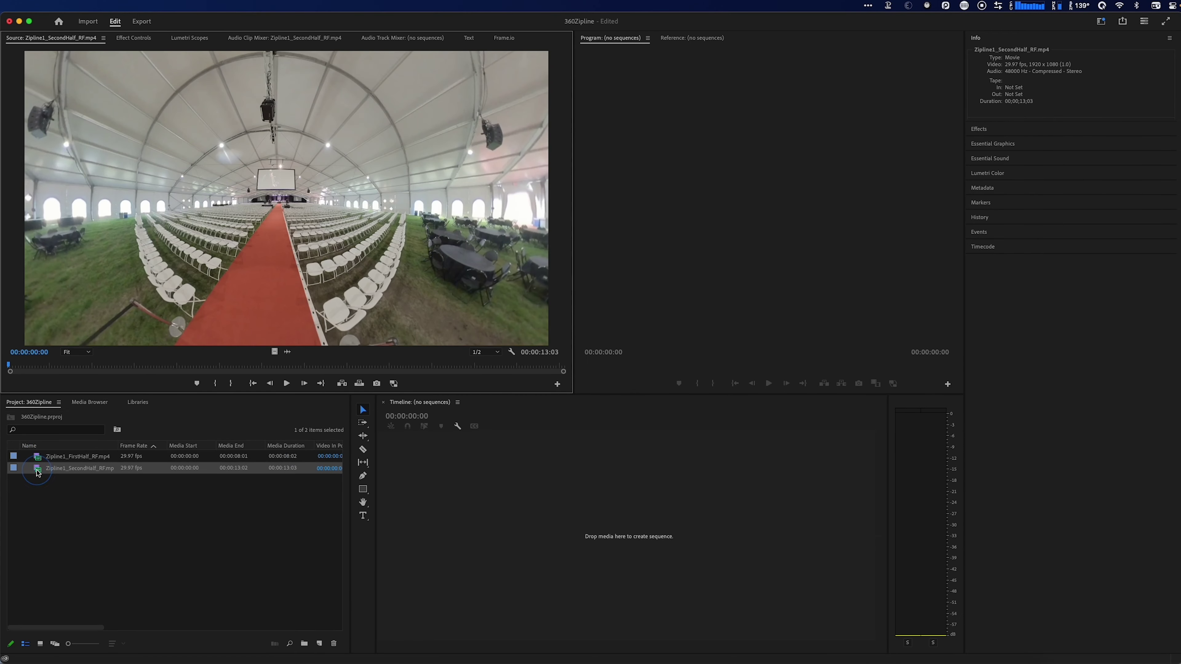
{"action": "double_click", "coordinate": [34, 460]}
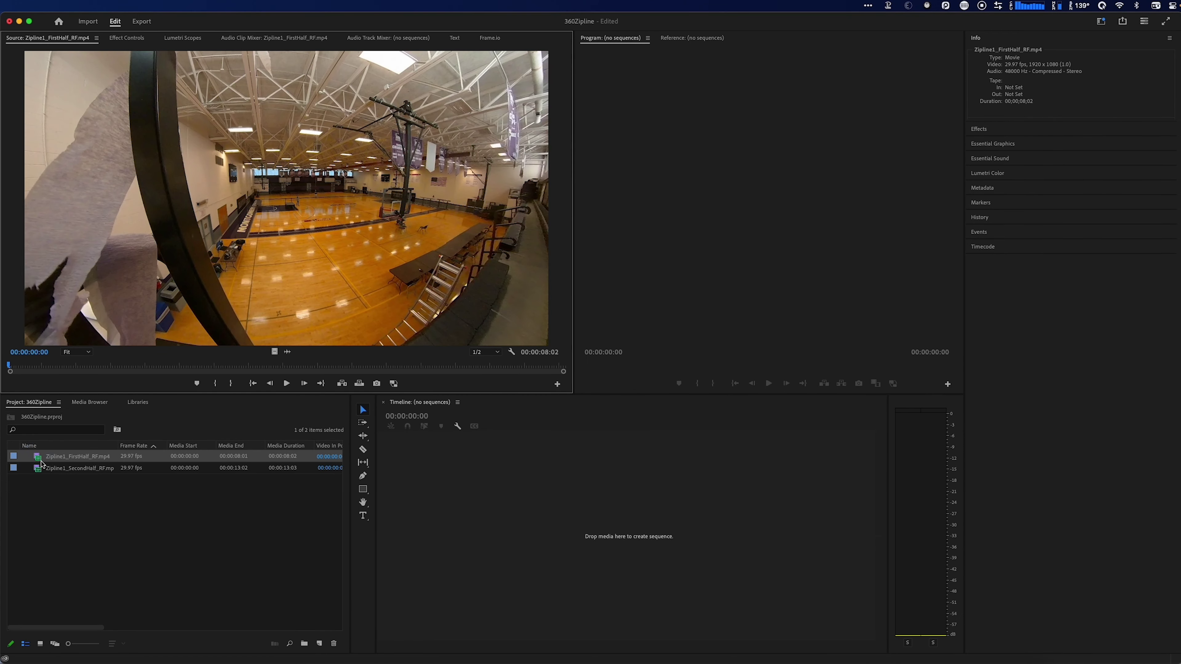
{"action": "right_click", "coordinate": [39, 460]}
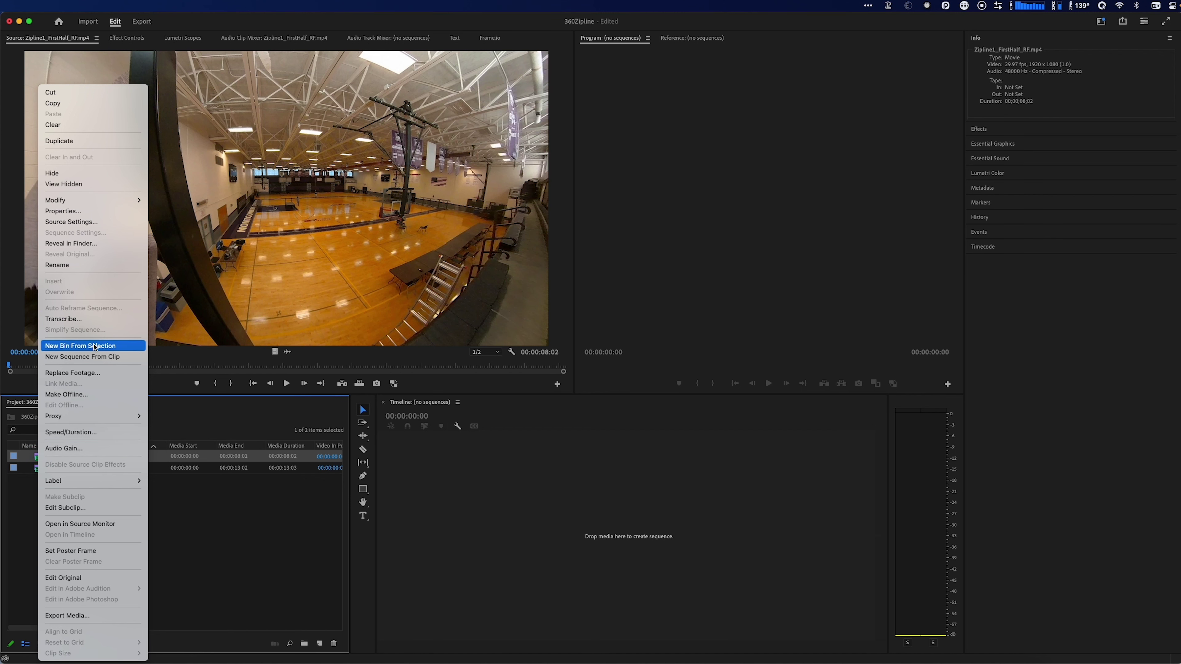
{"action": "left_click", "coordinate": [83, 358]}
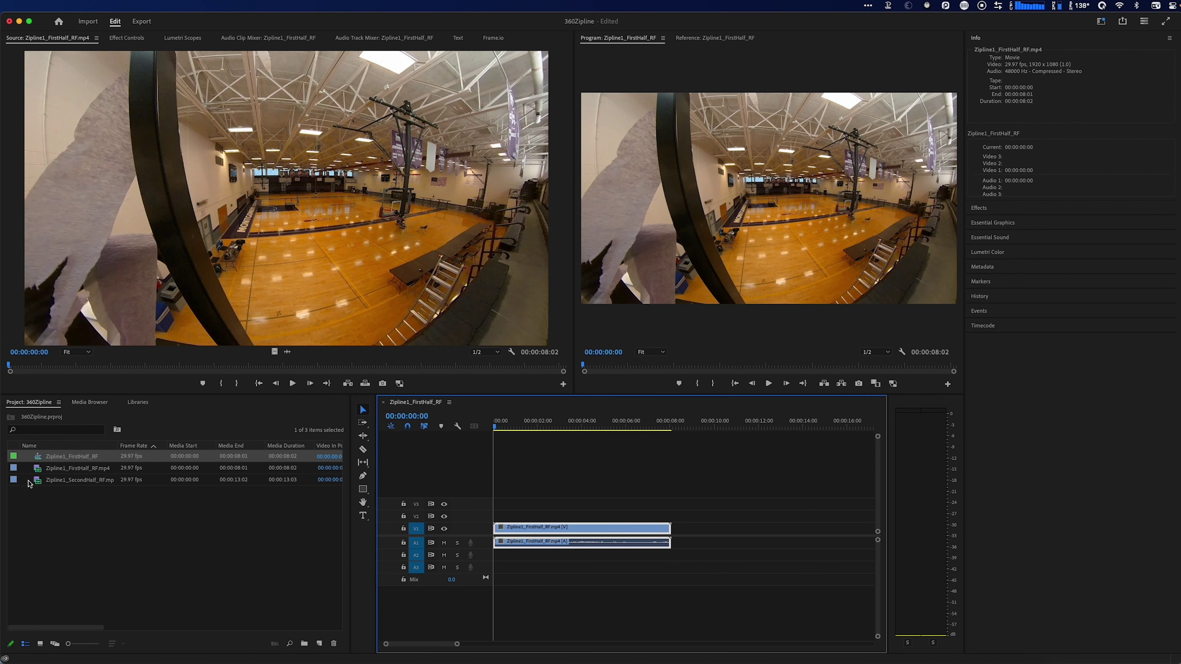
- Rename the new sequence as Zipline Edit
{"action": "left_click", "coordinate": [74, 454]}
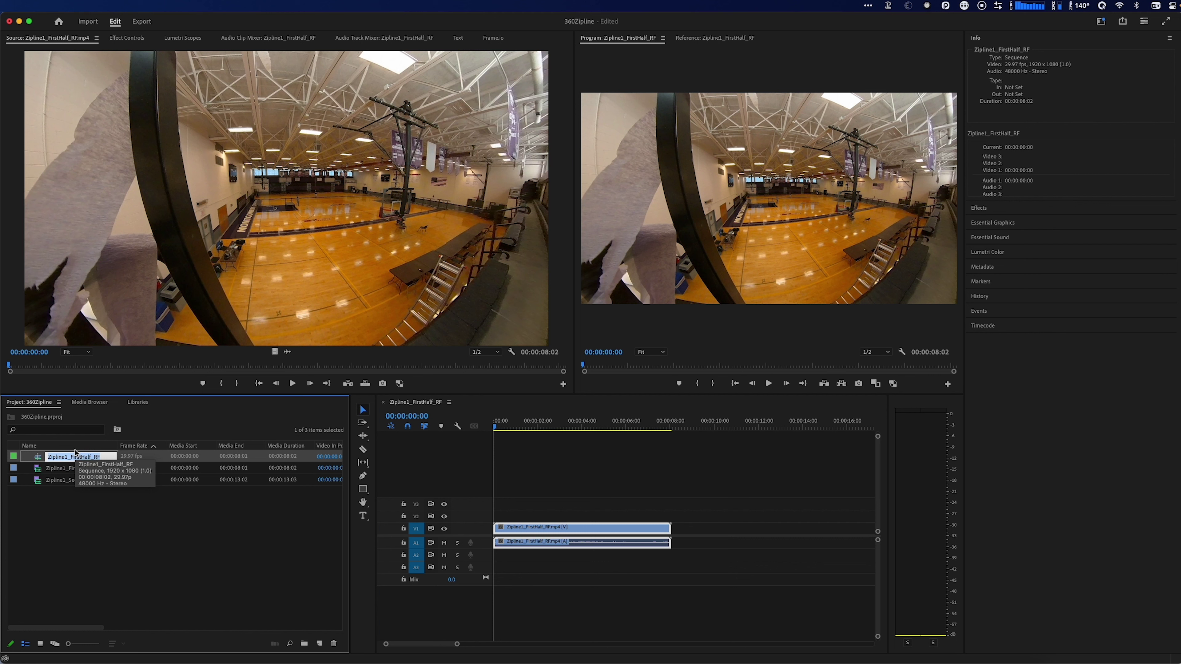
{"action": "type", "text": "Zipline"}
{"action": "key", "text": "Tab"}
{"action": "key", "text": "Escape"}
- Place Zipline1_SecondHalf_RF.mp4 after the first-half clip on tracks V1 and A1 of the sequence
{"action": "left_click_drag", "start_coordinate": [74, 480], "coordinate": [688, 509]}
{"action": "left_click_drag", "start_coordinate": [457, 644], "coordinate": [599, 642]}
{"action": "key", "text": "z"}
{"action": "left_click", "coordinate": [580, 496]}
{"action": "left_click", "coordinate": [580, 496]}
{"action": "key", "text": "v"}
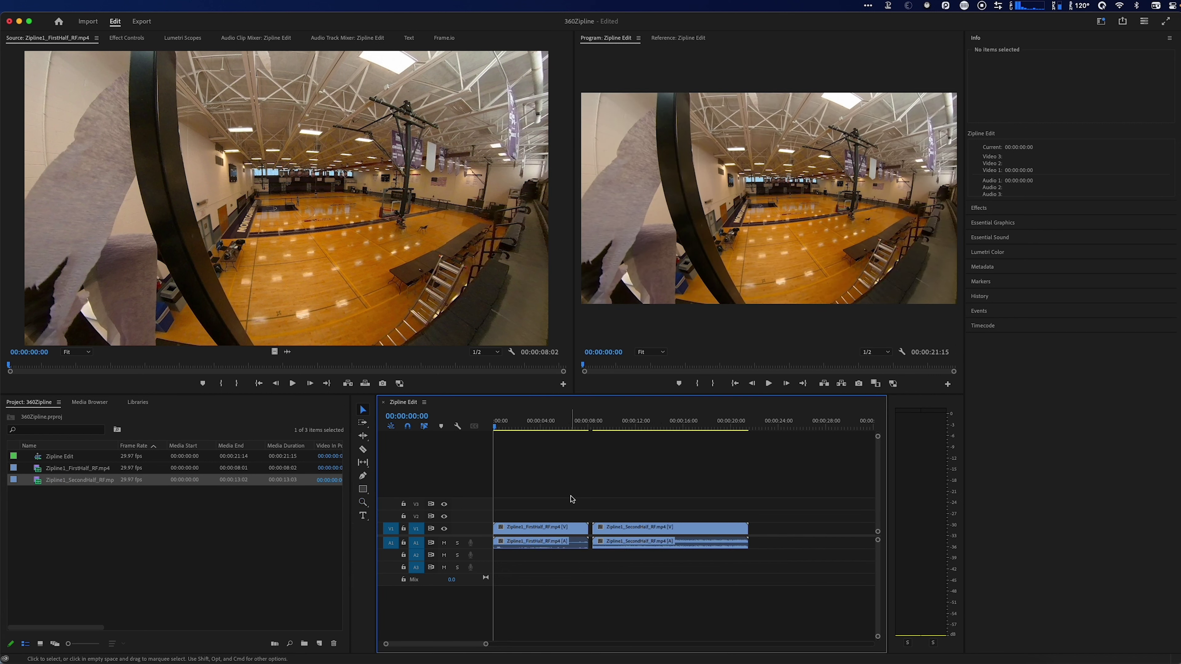
- Play through the first-half and second-half clips in the Zipline Edit sequence to review the reframed footage
{"action": "key", "text": "="}
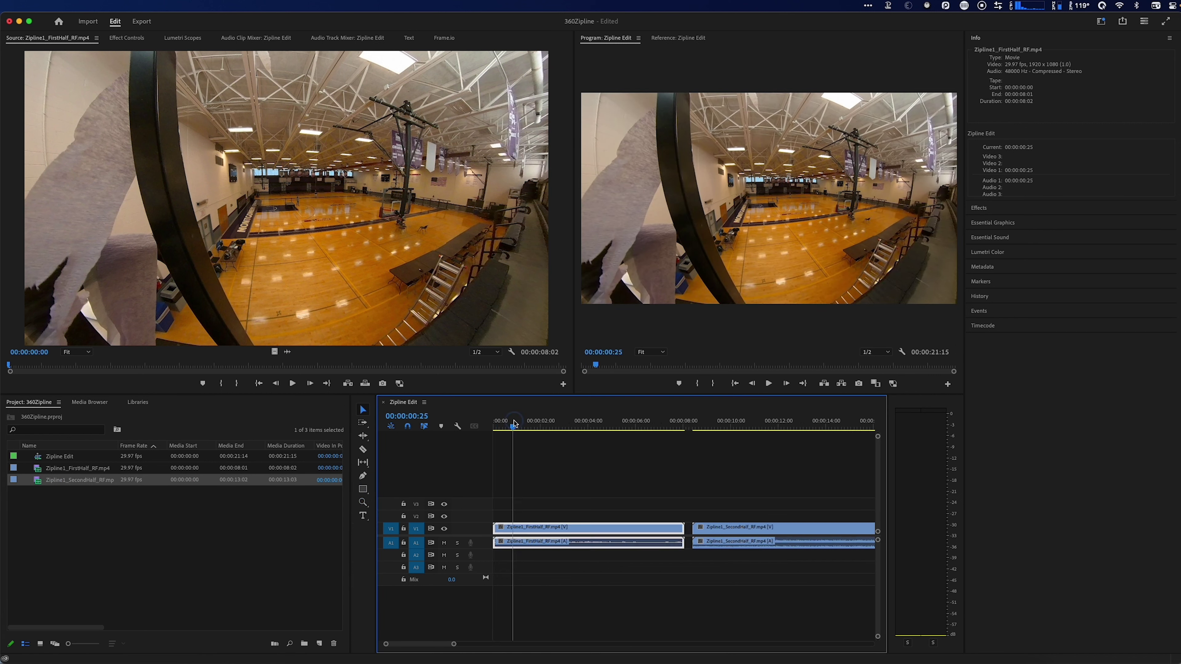
{"action": "left_click", "coordinate": [528, 430]}
{"action": "key", "text": "space"}
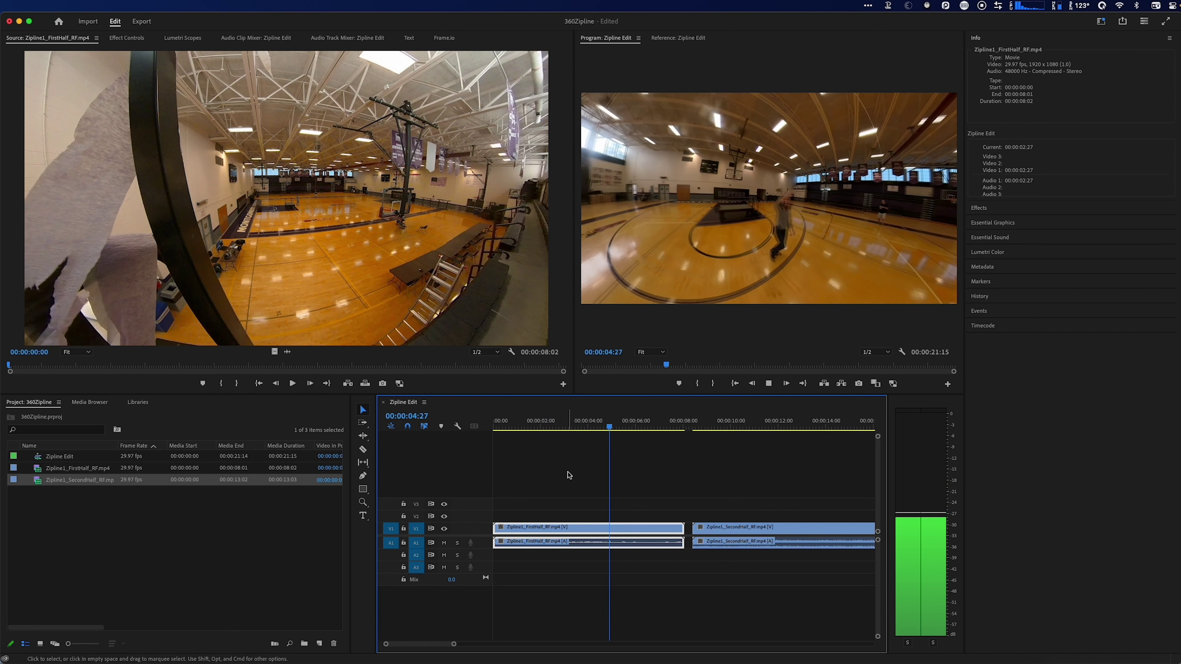
{"action": "left_click_drag", "start_coordinate": [641, 427], "coordinate": [612, 427]}
{"action": "key", "text": "space"}
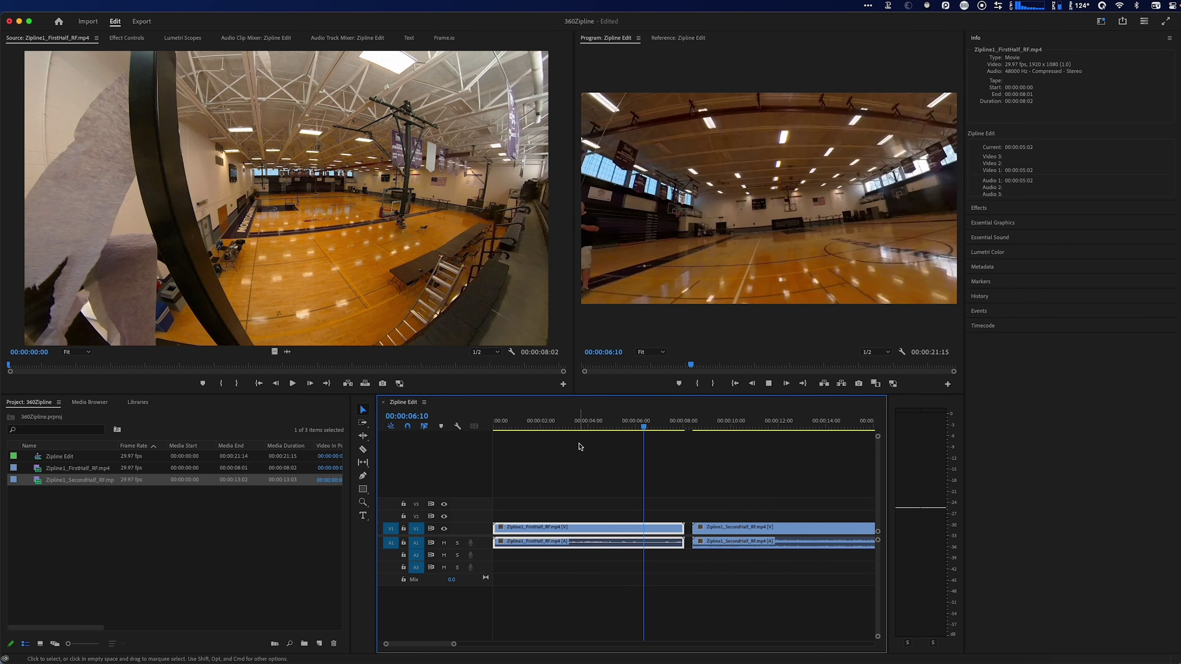
{"action": "key", "text": "space"}
{"action": "mouse_move", "coordinate": [659, 427]}
{"action": "left_mouse_down"}
{"action": "mouse_move", "coordinate": [638, 438]}
{"action": "mouse_move", "coordinate": [678, 436]}
{"action": "mouse_move", "coordinate": [540, 430]}
{"action": "mouse_move", "coordinate": [701, 427]}
{"action": "mouse_move", "coordinate": [675, 427]}
{"action": "left_mouse_up"}
{"action": "left_click", "coordinate": [579, 469]}
{"action": "key", "text": "space"}
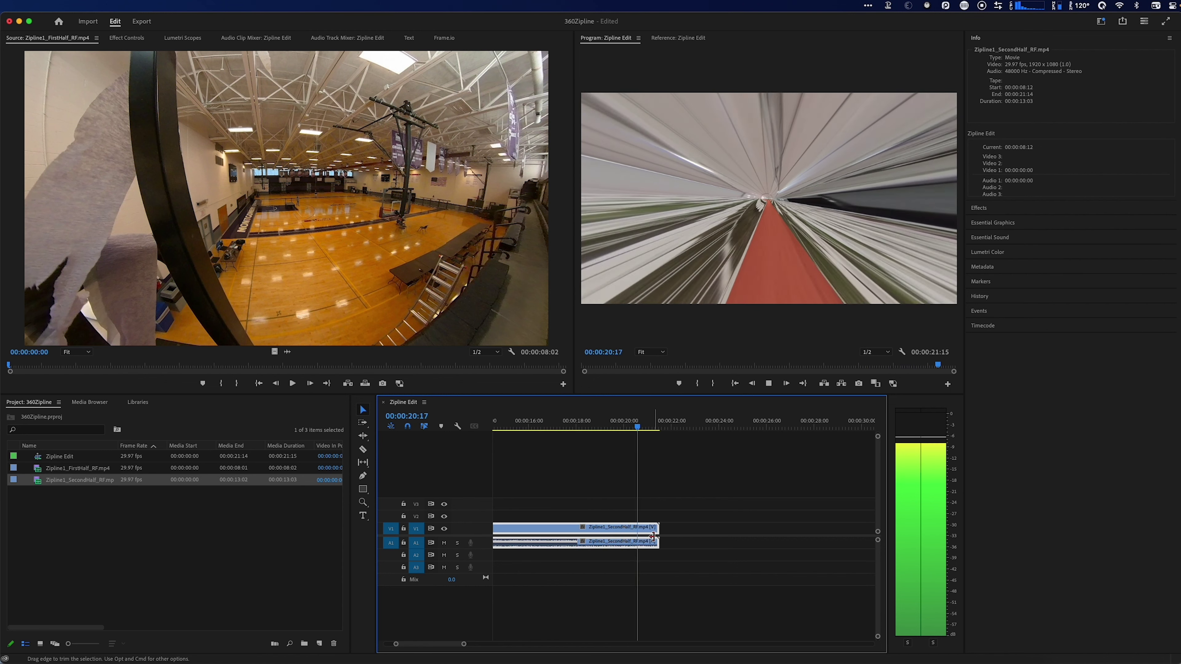
{"action": "key", "text": "space"}
- Delete the audio of both clips from track A1, locking track V1 during the deletion to protect the video
{"action": "key", "text": "backslash"}
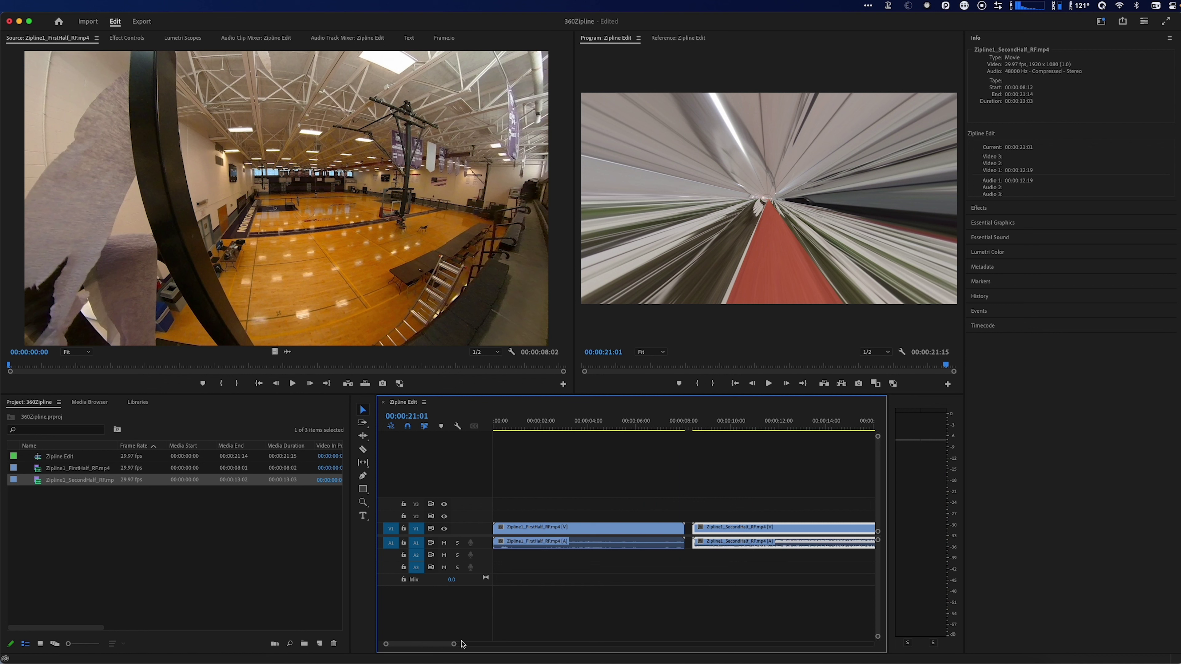
{"action": "key", "text": "minus"}
{"action": "left_click_drag", "start_coordinate": [650, 578], "coordinate": [465, 537]}
{"action": "left_click", "coordinate": [404, 530]}
{"action": "key", "text": "Delete"}
{"action": "left_click", "coordinate": [404, 529]}
- Scrub through the sequence to 00:00:06:11 and delete the Zipline1_FirstHalf_RF.mp4 clip from track V1
{"action": "mouse_move", "coordinate": [600, 643]}
{"action": "left_mouse_down"}
{"action": "mouse_move", "coordinate": [408, 644]}
{"action": "mouse_move", "coordinate": [496, 643]}
{"action": "left_mouse_up"}
{"action": "left_click_drag", "start_coordinate": [615, 425], "coordinate": [657, 426]}
{"action": "left_click", "coordinate": [556, 425]}
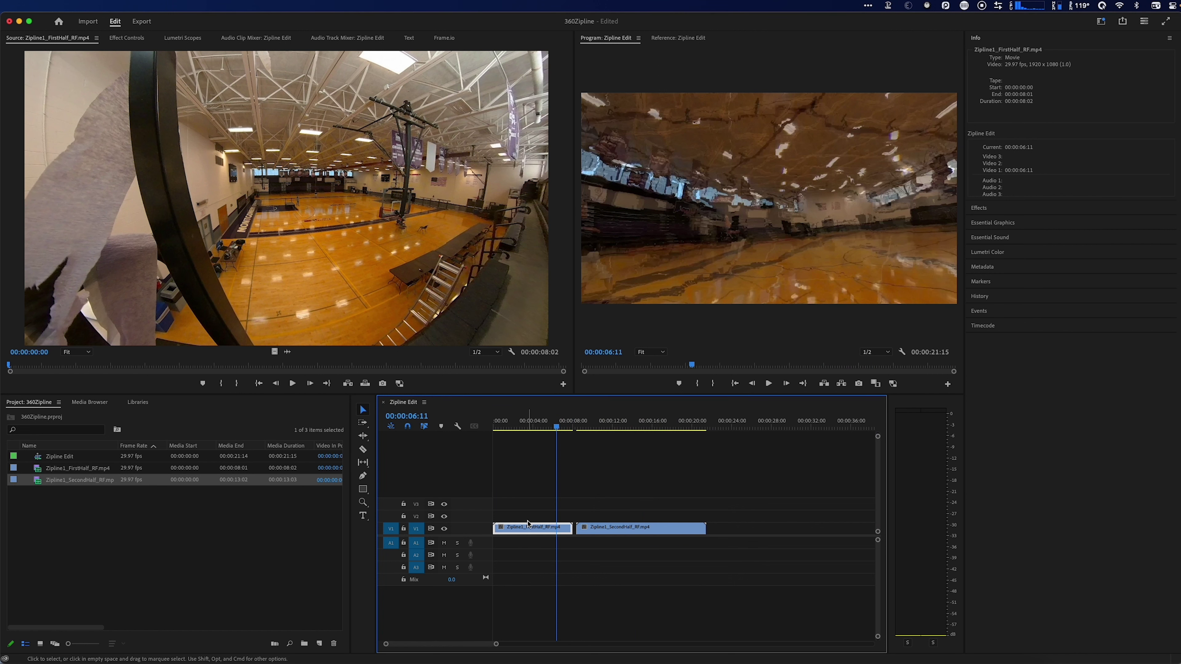
{"action": "key", "text": "Delete"}
- Load Zipline1_FirstHalf_360.mp4 from the Rendered 360 folder in Finder into Premiere Pro's Source monitor and scrub to 00:00:03:05
{"action": "key", "text": "super+Tab"}
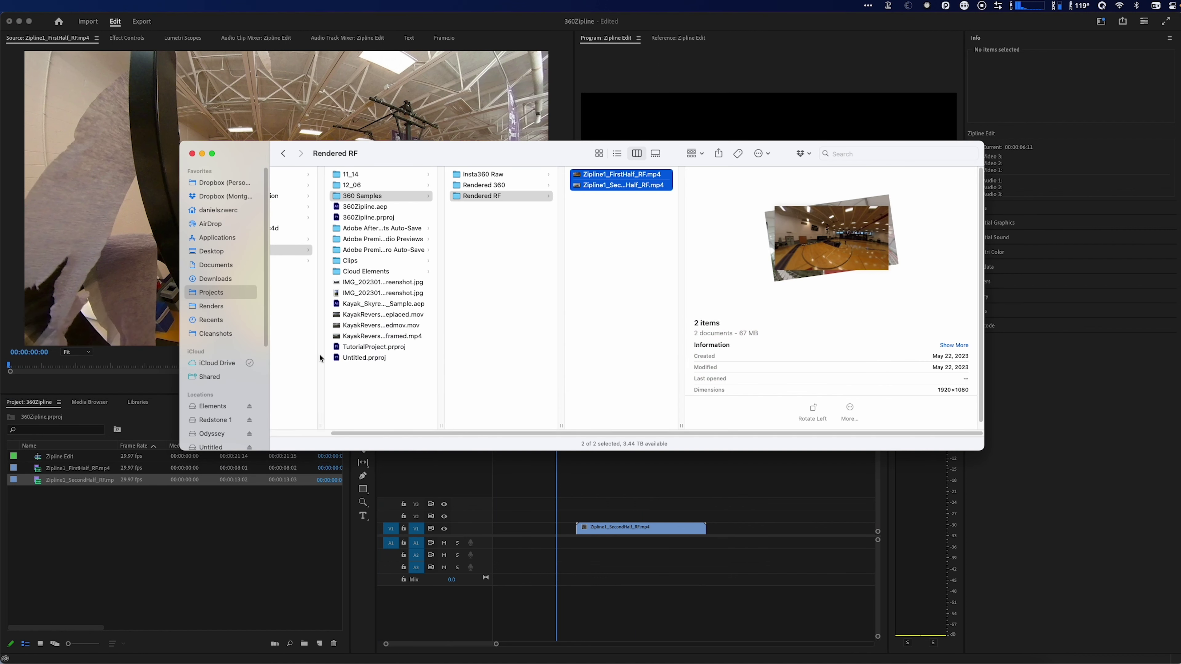
{"action": "left_click", "coordinate": [585, 245]}
{"action": "left_click", "coordinate": [502, 186]}
{"action": "left_click", "coordinate": [523, 195]}
{"action": "left_click", "coordinate": [545, 184]}
{"action": "left_click_drag", "start_coordinate": [644, 179], "coordinate": [325, 121]}
{"action": "left_click_drag", "start_coordinate": [63, 364], "coordinate": [193, 363]}
{"action": "left_click", "coordinate": [226, 367]}
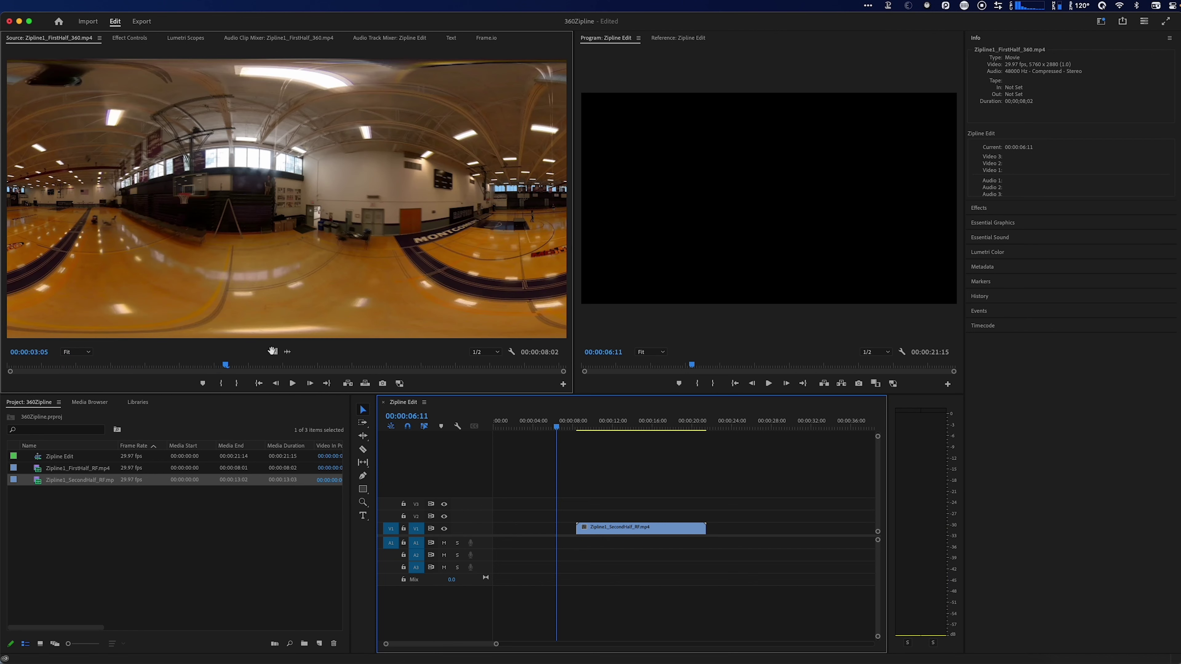
- Place the Zipline1_FirstHalf_360.mp4 video on track V2 at the sequence start, ahead of the second-half clip, and select it
{"action": "left_click_drag", "start_coordinate": [273, 352], "coordinate": [479, 514]}
{"action": "left_click", "coordinate": [535, 423]}
{"action": "left_click", "coordinate": [540, 515]}
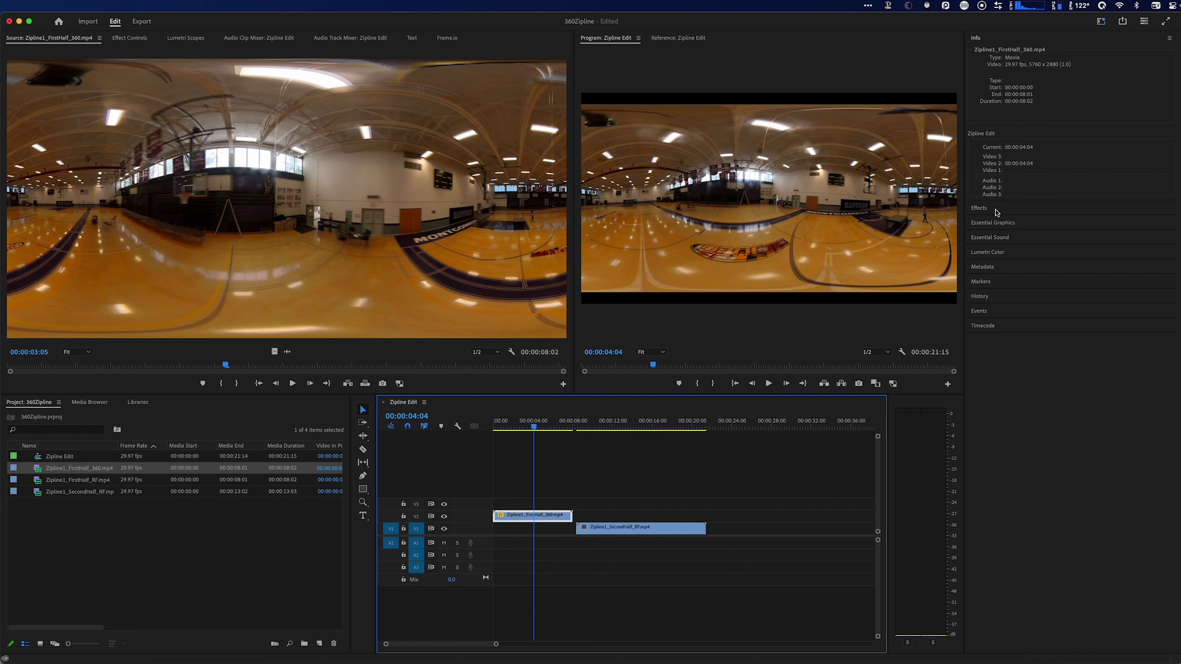
- Apply the GoPro FX Reframe video effect to the Zipline1_FirstHalf_360.mp4 clip on track V2
{"action": "left_click", "coordinate": [980, 208]}
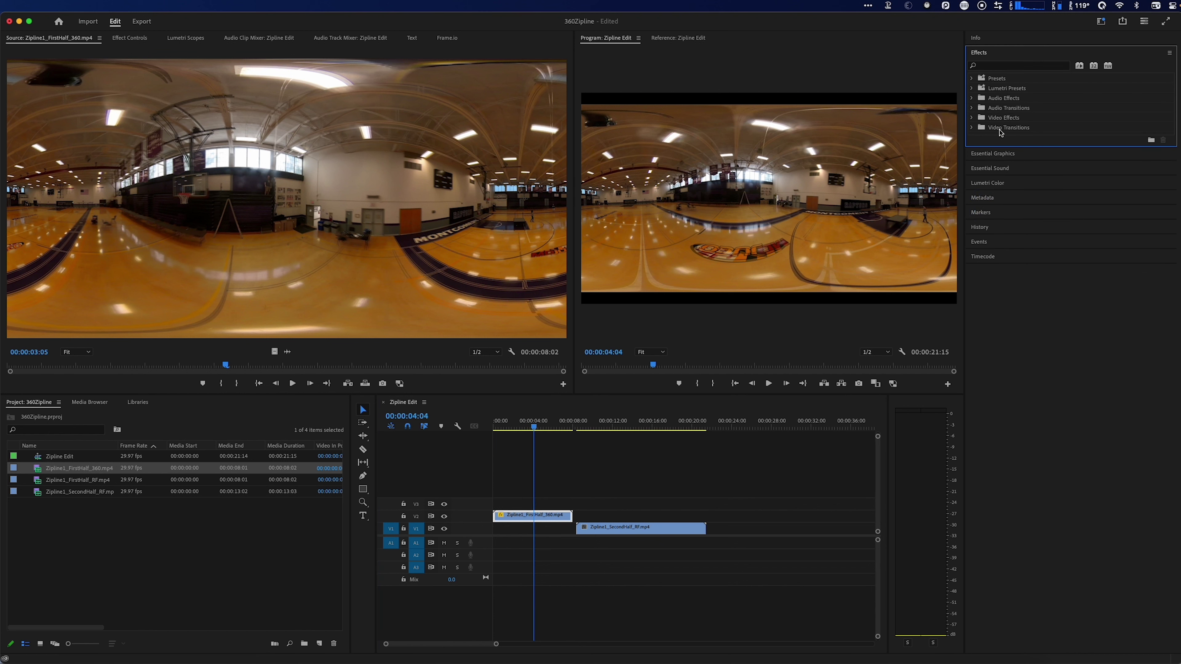
{"action": "left_click", "coordinate": [972, 118]}
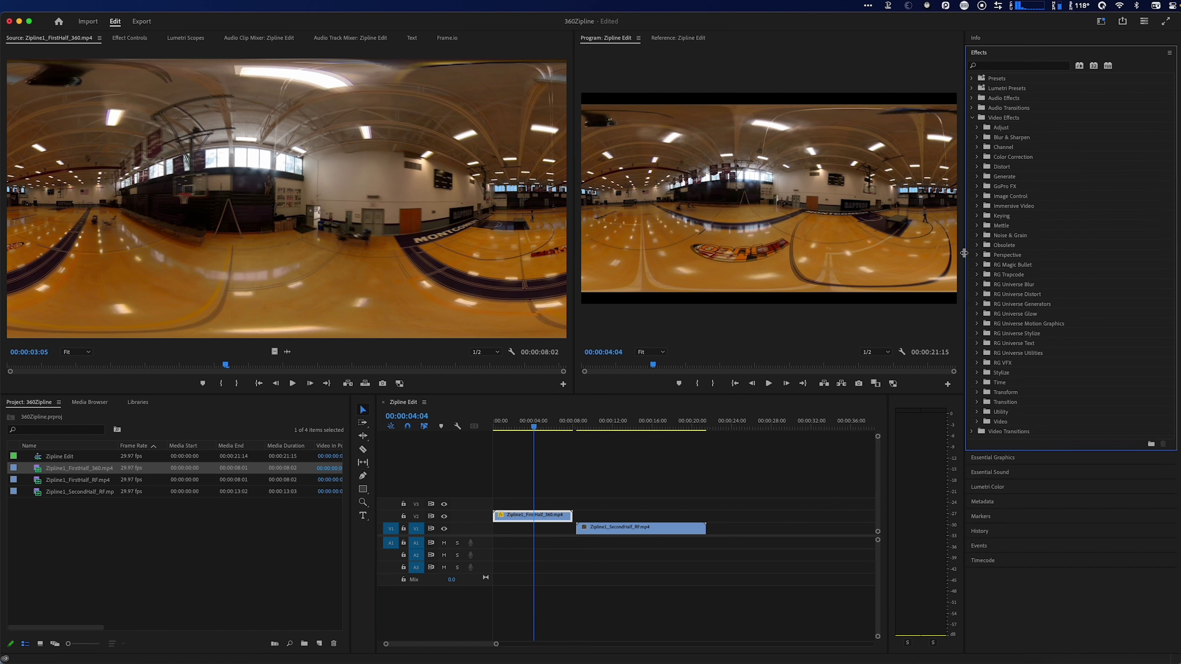
{"action": "left_click", "coordinate": [976, 187]}
{"action": "left_click", "coordinate": [993, 196]}
{"action": "left_click_drag", "start_coordinate": [993, 198], "coordinate": [540, 515]}
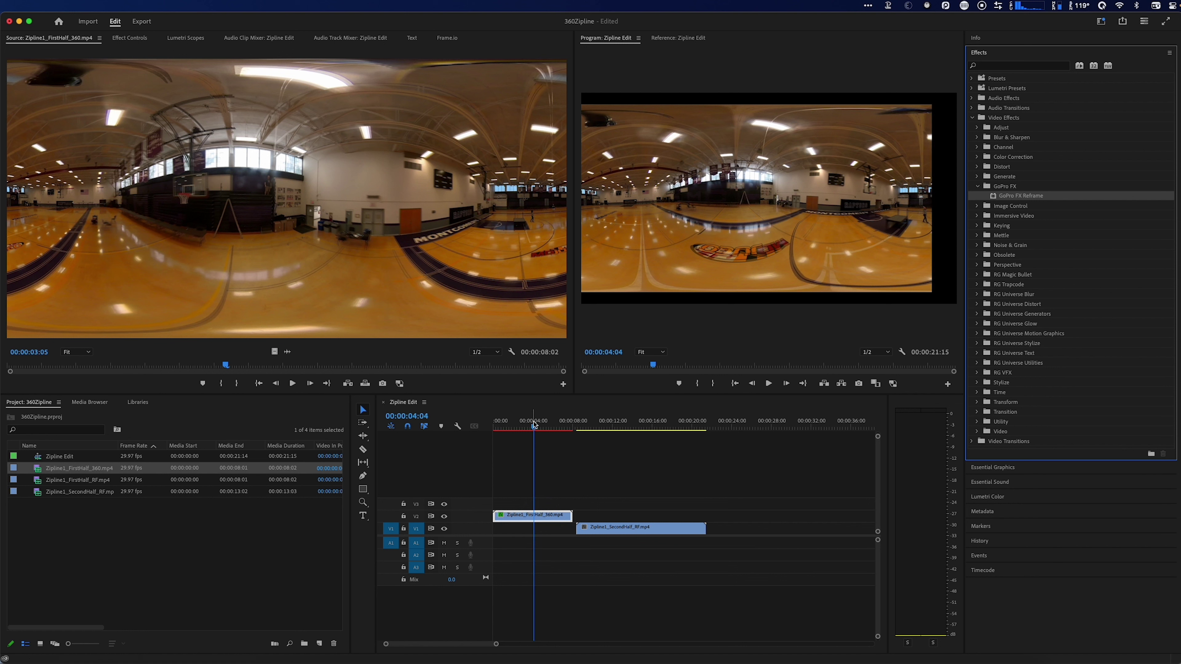
- Set the first-half clip's GoPro FX Reframe projection to HD 16:9 (1920x1080)
{"action": "left_click", "coordinate": [516, 425]}
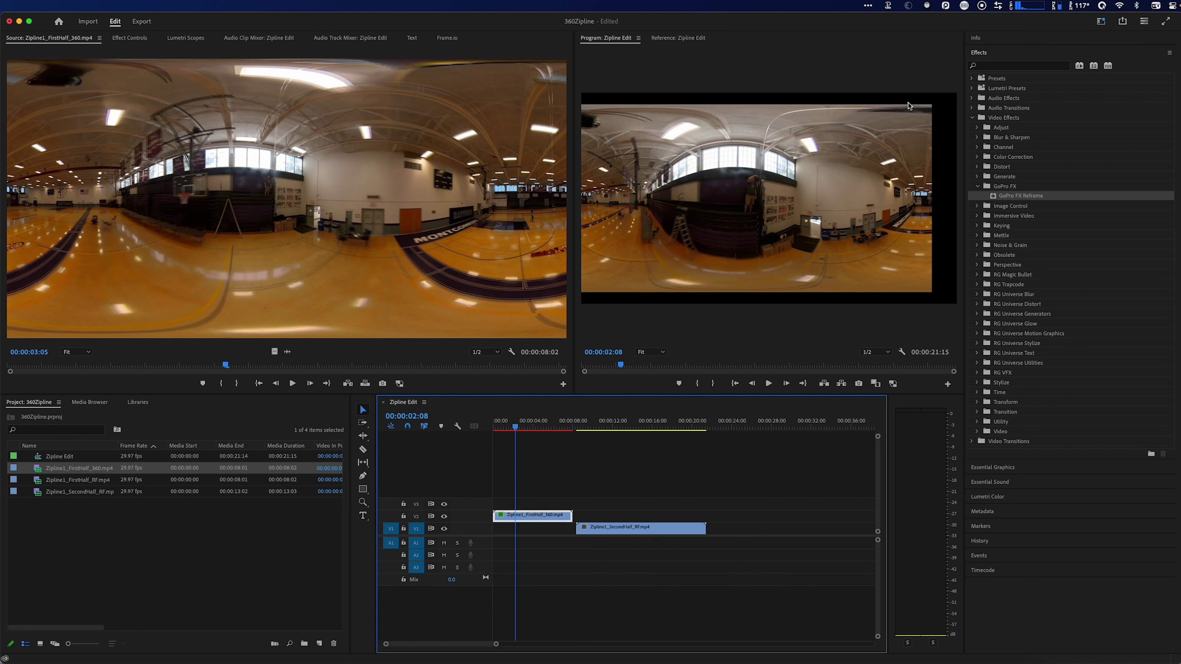
{"action": "left_click", "coordinate": [130, 38]}
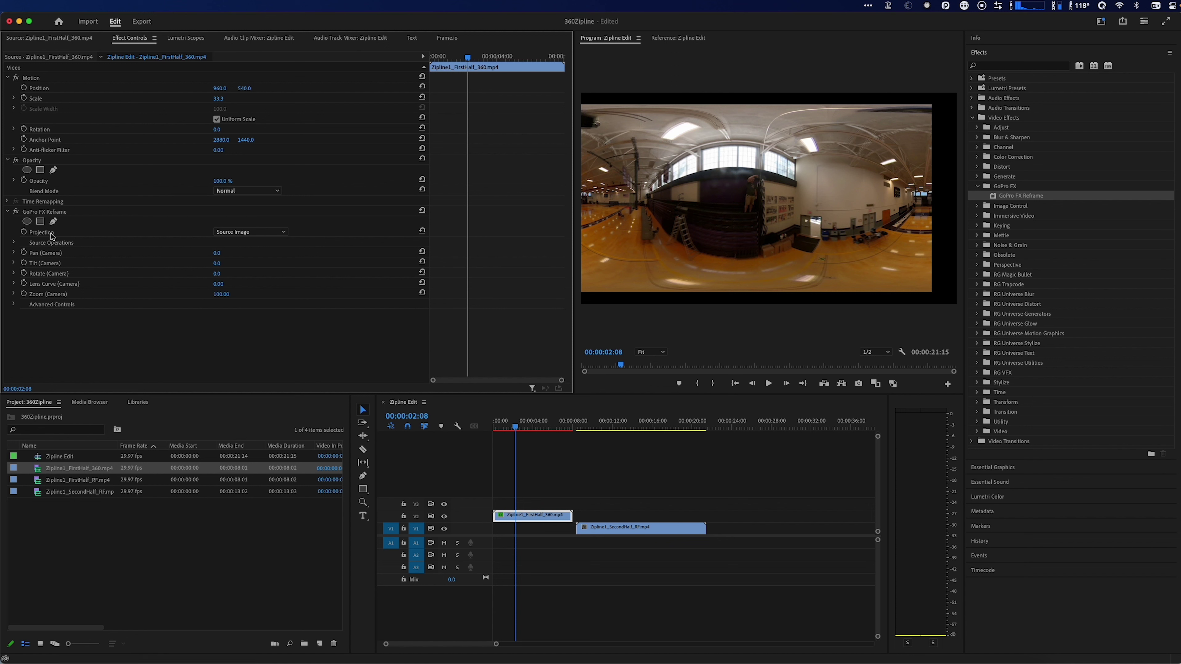
{"action": "left_click", "coordinate": [650, 352]}
{"action": "left_click", "coordinate": [650, 363]}
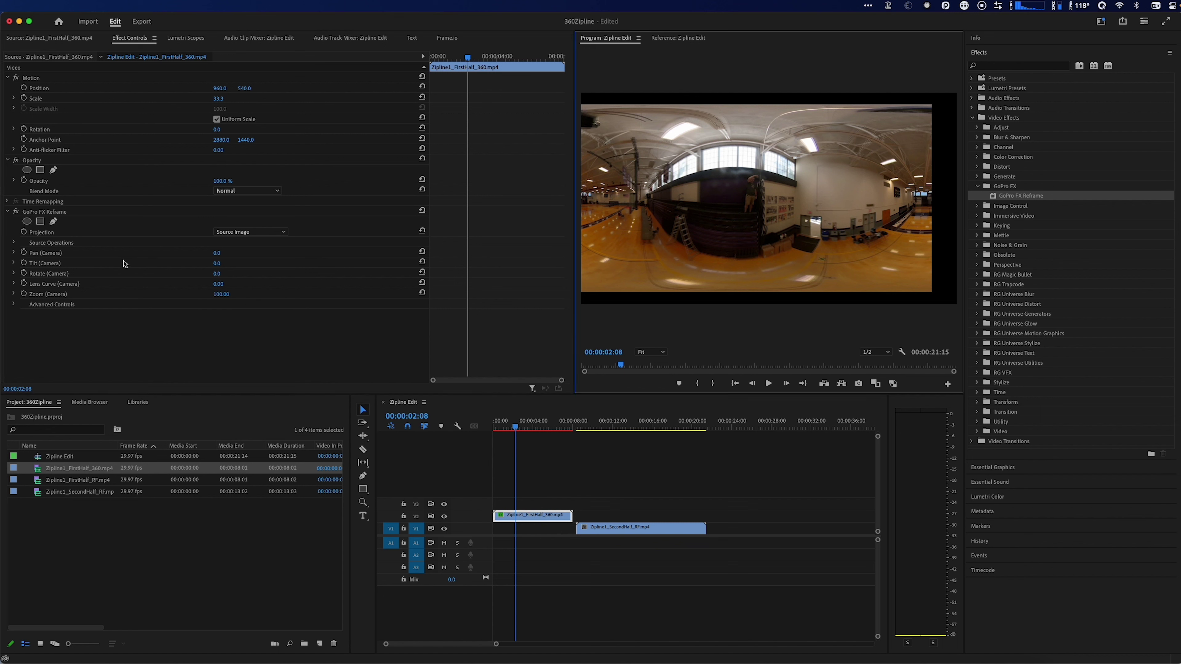
{"action": "left_click", "coordinate": [260, 232]}
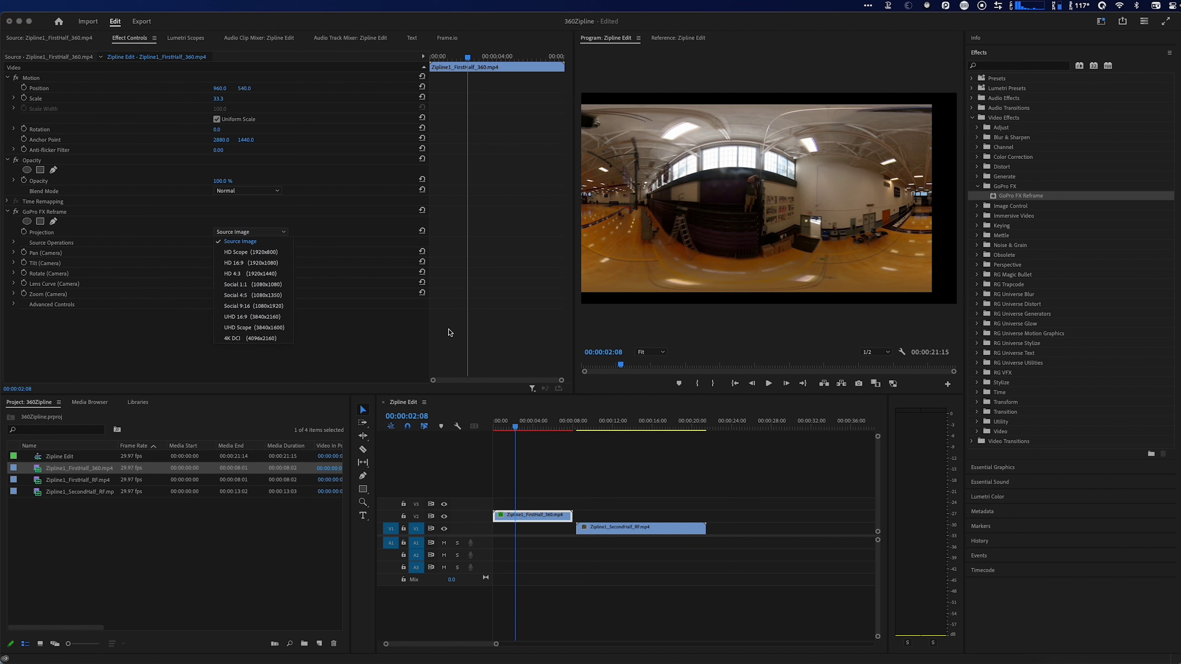
{"action": "left_click", "coordinate": [195, 579]}
{"action": "left_click_drag", "start_coordinate": [77, 627], "coordinate": [293, 627]}
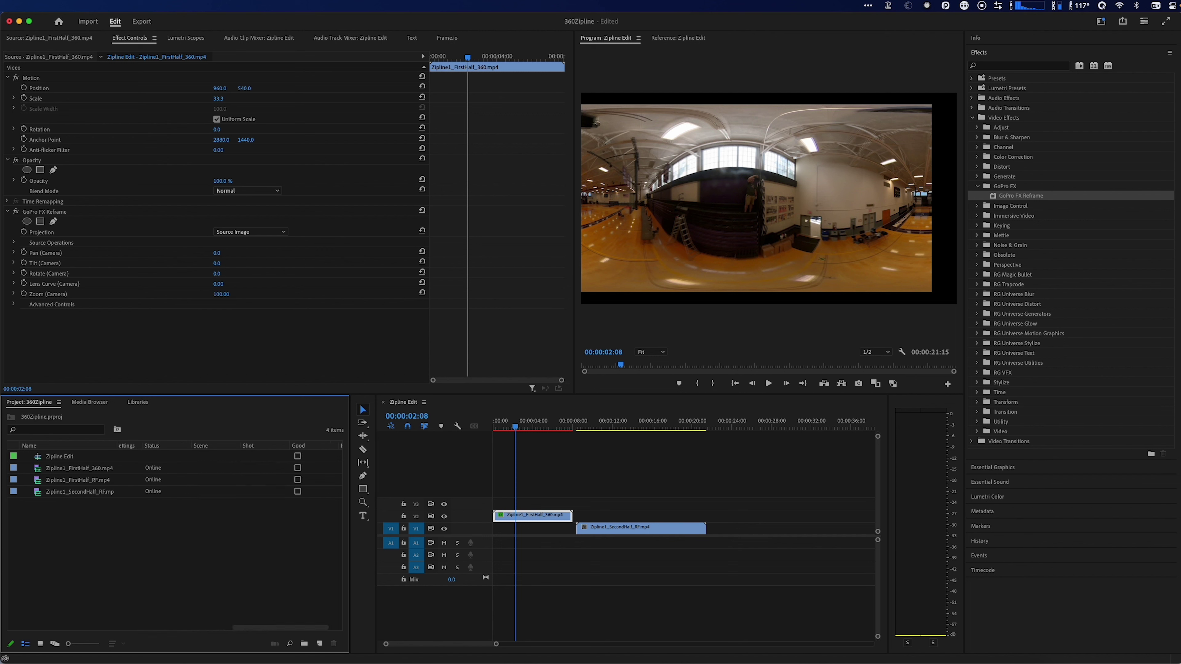
{"action": "left_click", "coordinate": [260, 233]}
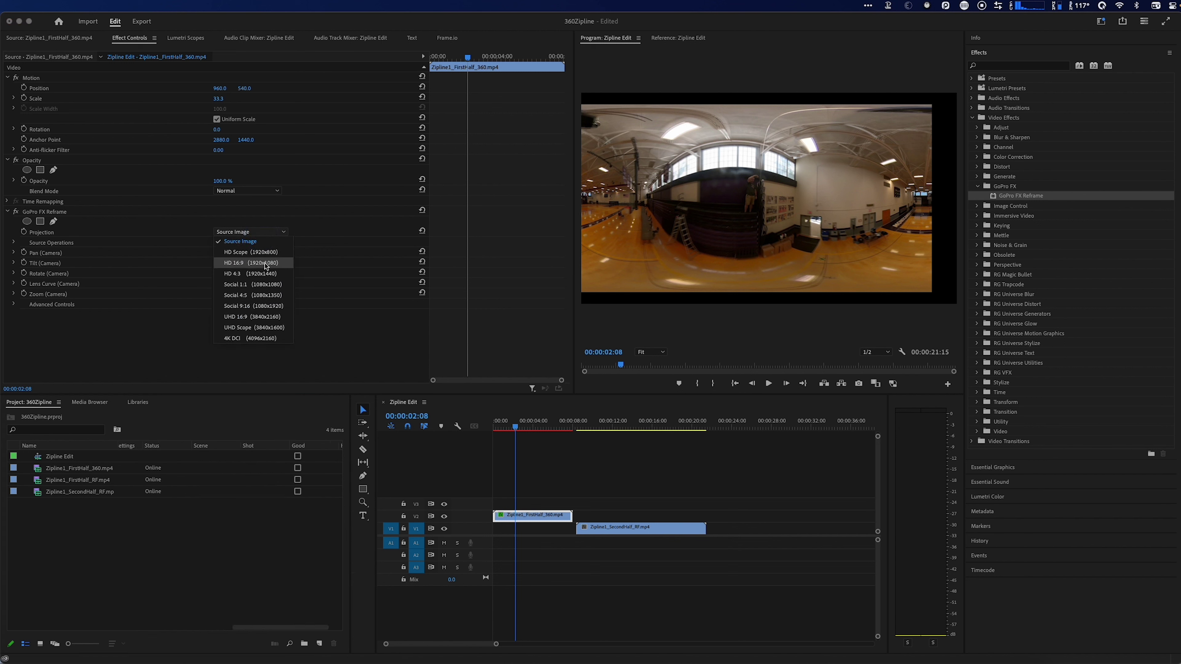
{"action": "left_click", "coordinate": [250, 263]}
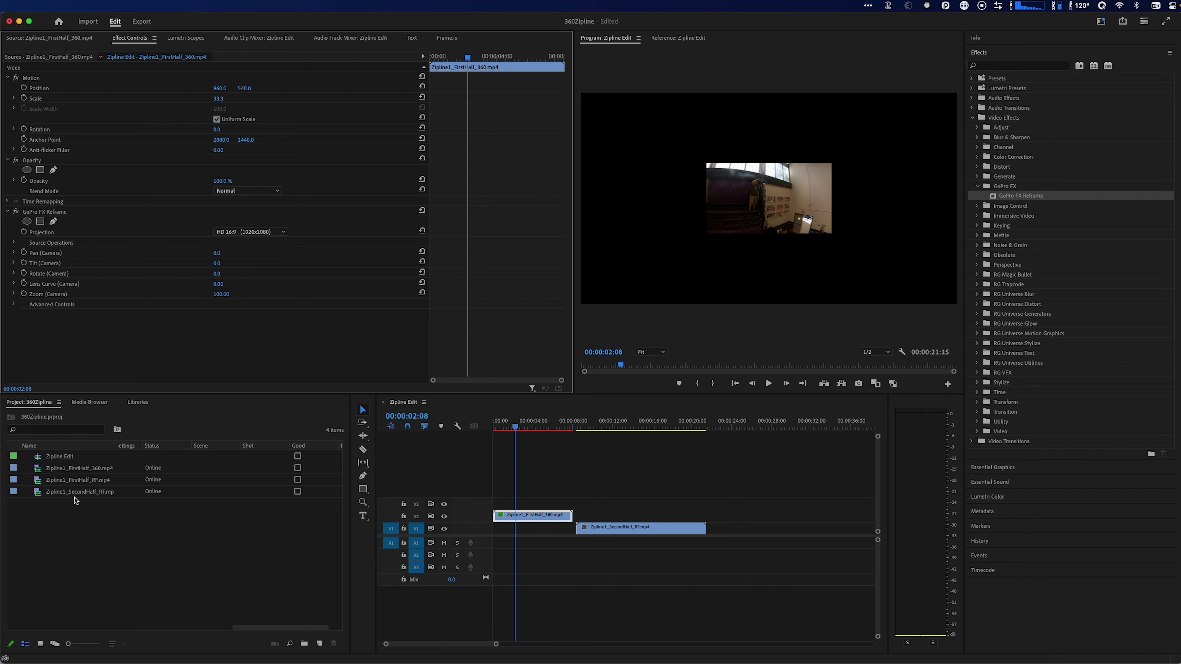
- Set the first-half clip's motion Scale to 100 so the reframed image fills the frame
{"action": "left_click", "coordinate": [62, 459]}
{"action": "left_click_drag", "start_coordinate": [279, 628], "coordinate": [21, 608]}
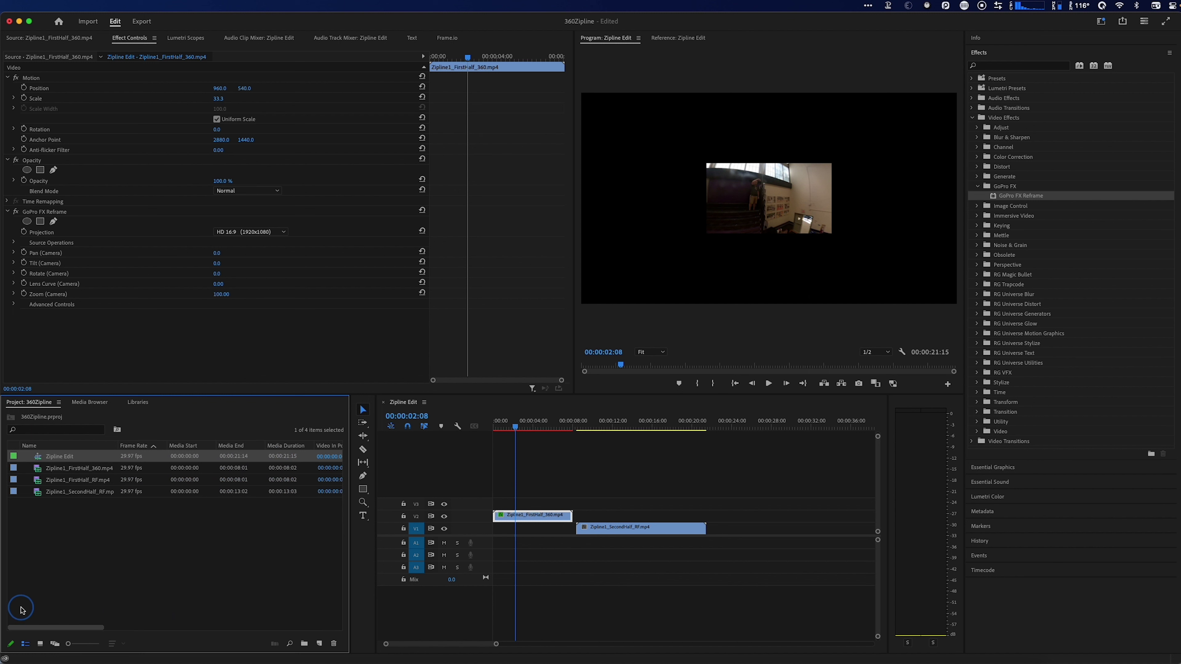
{"action": "left_click", "coordinate": [221, 100]}
{"action": "left_click", "coordinate": [484, 2]}
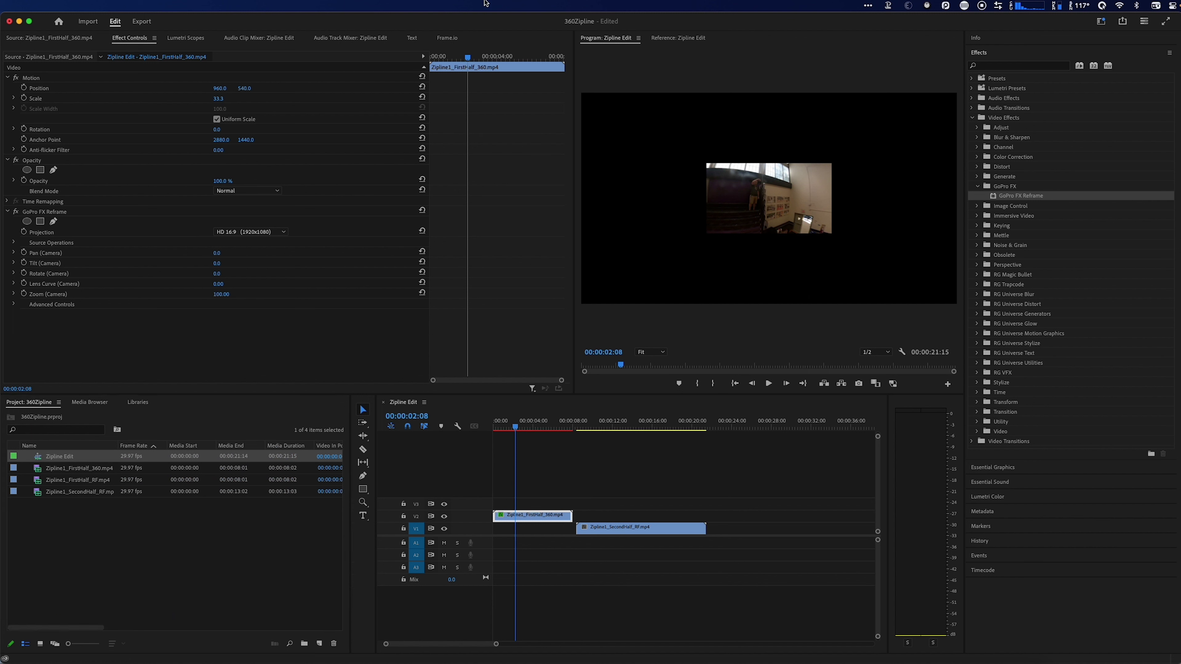
{"action": "left_click", "coordinate": [221, 99]}
{"action": "type", "text": "100"}
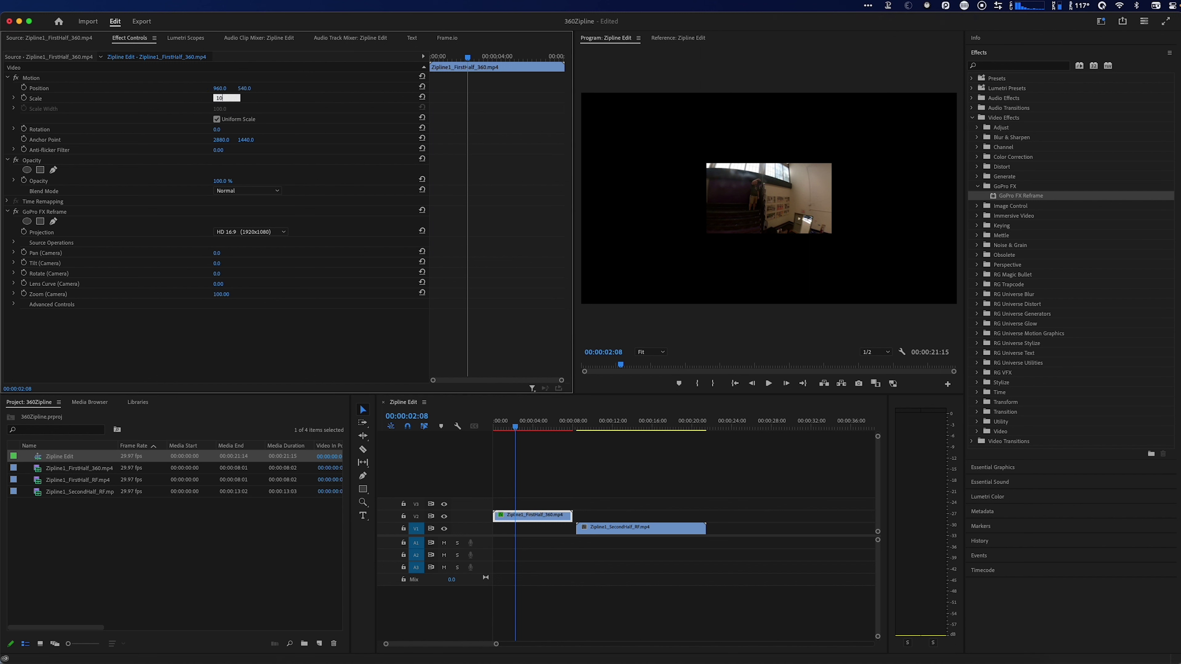
{"action": "key", "text": "Return"}
- Expand the GoPro FX Reframe source operations and the camera pan, tilt, rotate, lens curve and zoom controls, with the playhead at 00:00:04:13
{"action": "left_click_drag", "start_coordinate": [511, 423], "coordinate": [538, 427]}
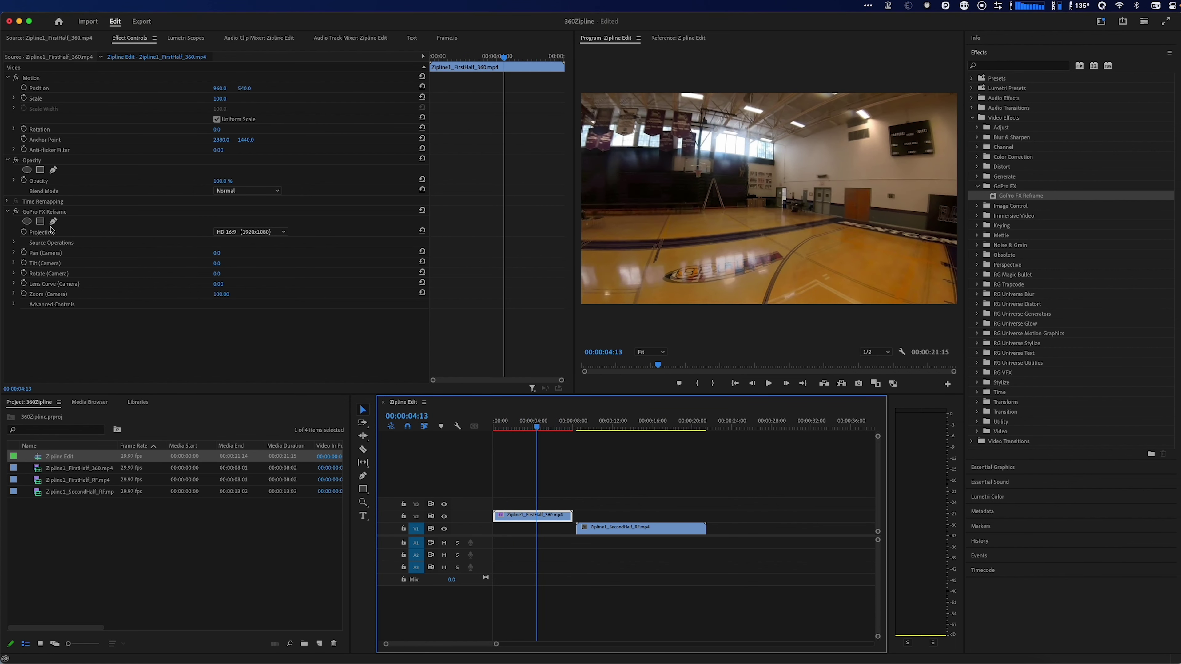
{"action": "left_click", "coordinate": [52, 253]}
{"action": "left_click", "coordinate": [47, 264]}
{"action": "left_click", "coordinate": [48, 274]}
{"action": "left_click", "coordinate": [69, 284]}
{"action": "left_click", "coordinate": [58, 296]}
{"action": "left_click", "coordinate": [13, 294]}
{"action": "left_click", "coordinate": [13, 284]}
{"action": "left_click", "coordinate": [14, 274]}
{"action": "left_click", "coordinate": [14, 264]}
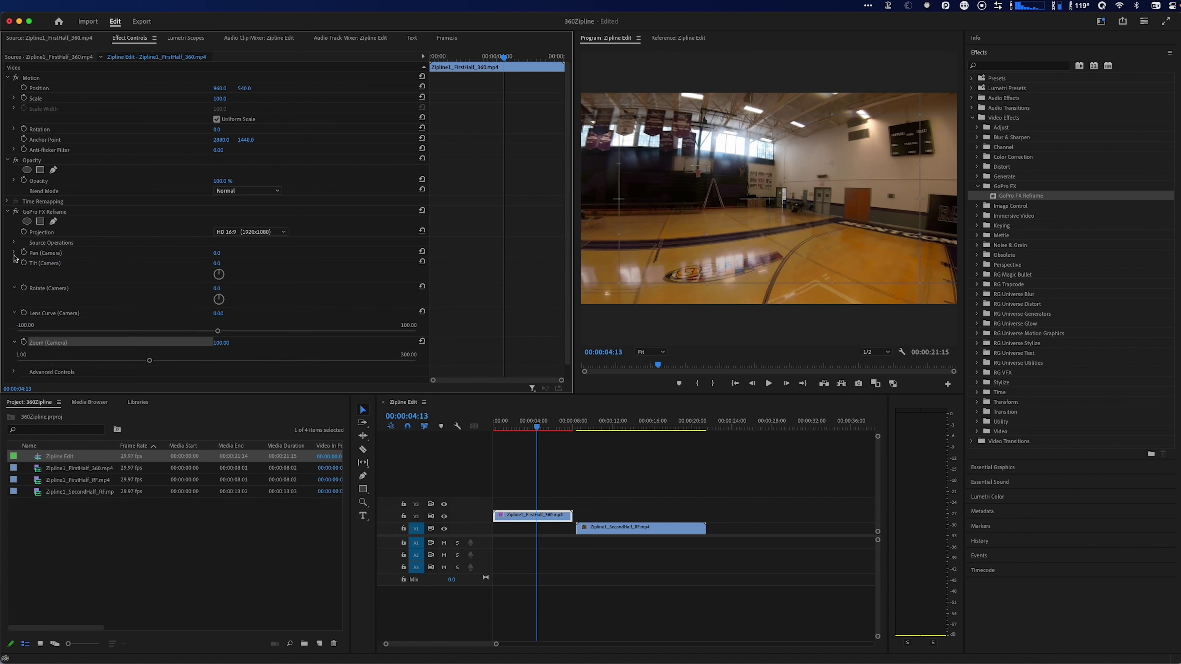
{"action": "left_click", "coordinate": [13, 253]}
{"action": "left_click", "coordinate": [14, 243]}
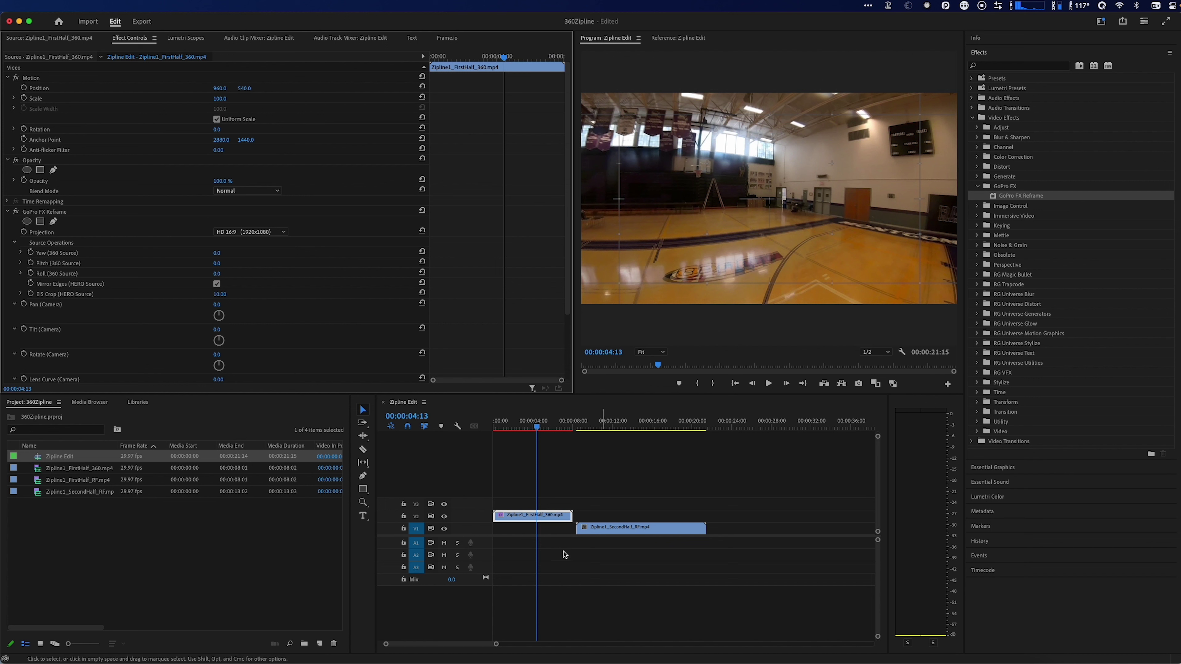
- Reframe the 360 view directly on the image at 00:00:00:20, to a pan of about 3.3° and a tilt of about -20.7°
{"action": "left_click", "coordinate": [524, 420]}
{"action": "key", "text": "Home"}
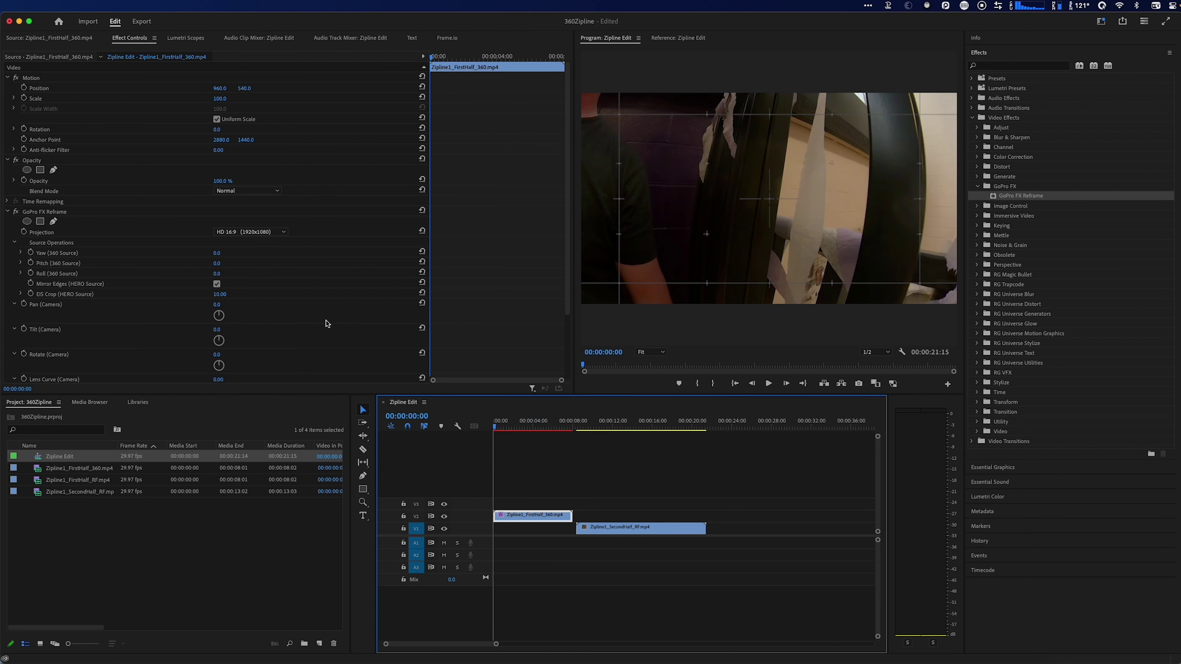
{"action": "left_click", "coordinate": [500, 428]}
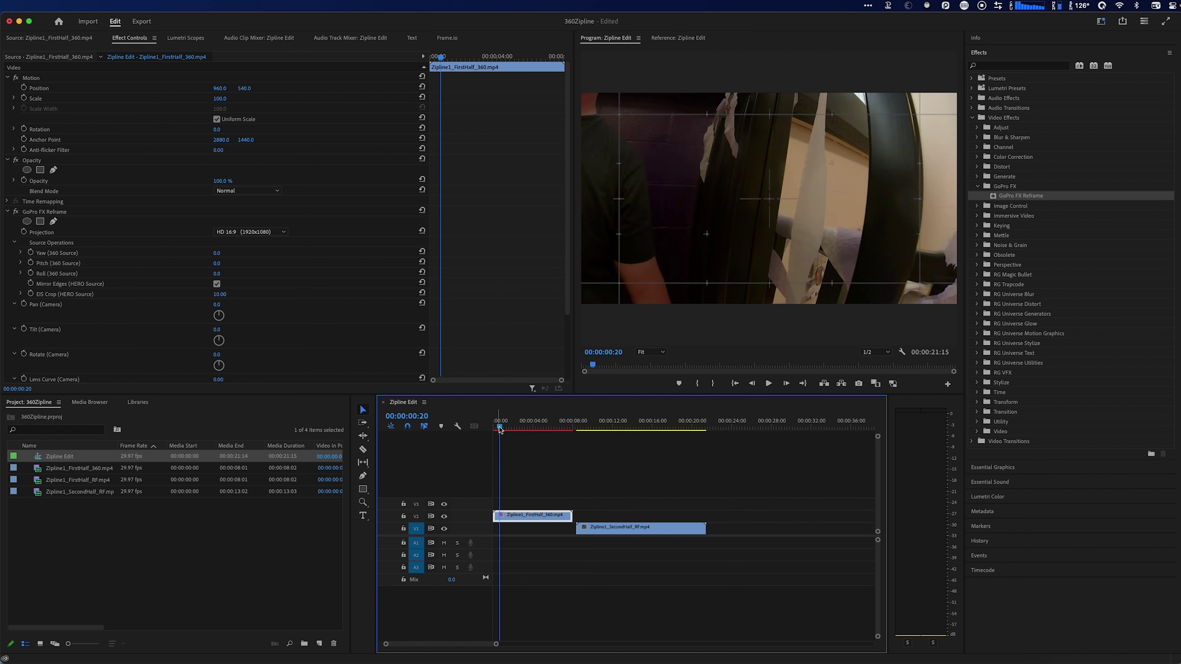
{"action": "left_click_drag", "start_coordinate": [674, 153], "coordinate": [842, 237]}
{"action": "key", "text": "super+z"}
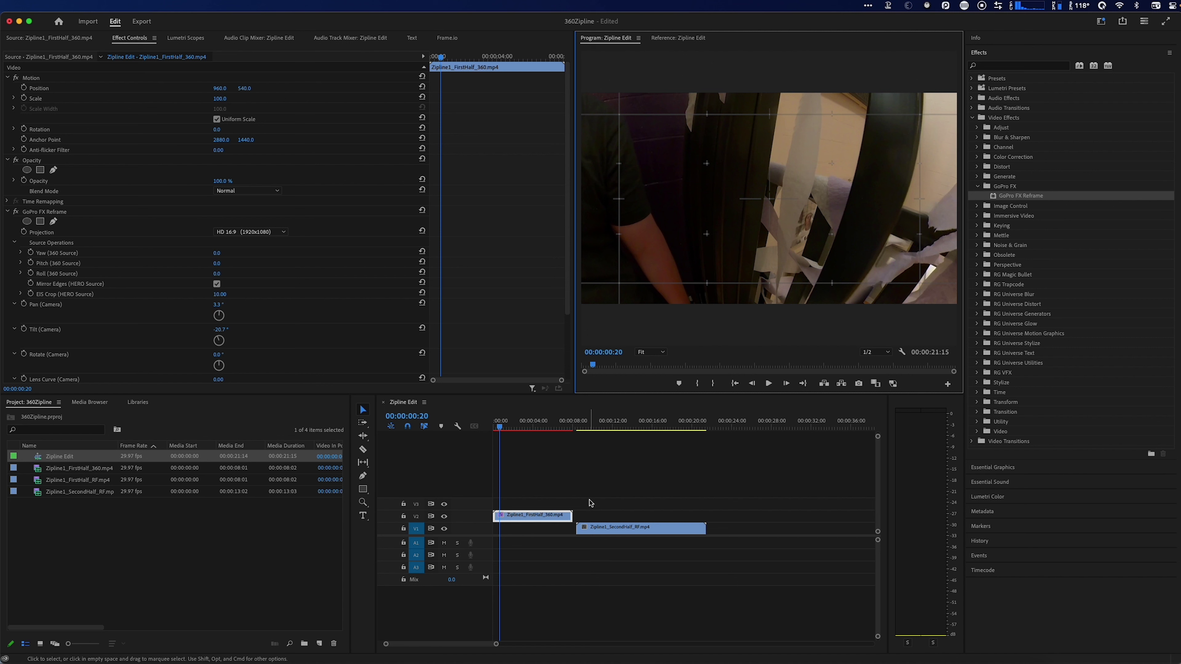
- Trim the start of the Zipline1_FirstHalf_360.mp4 clip to 00:00:01:00 and reselect the clip
{"action": "left_click", "coordinate": [534, 466]}
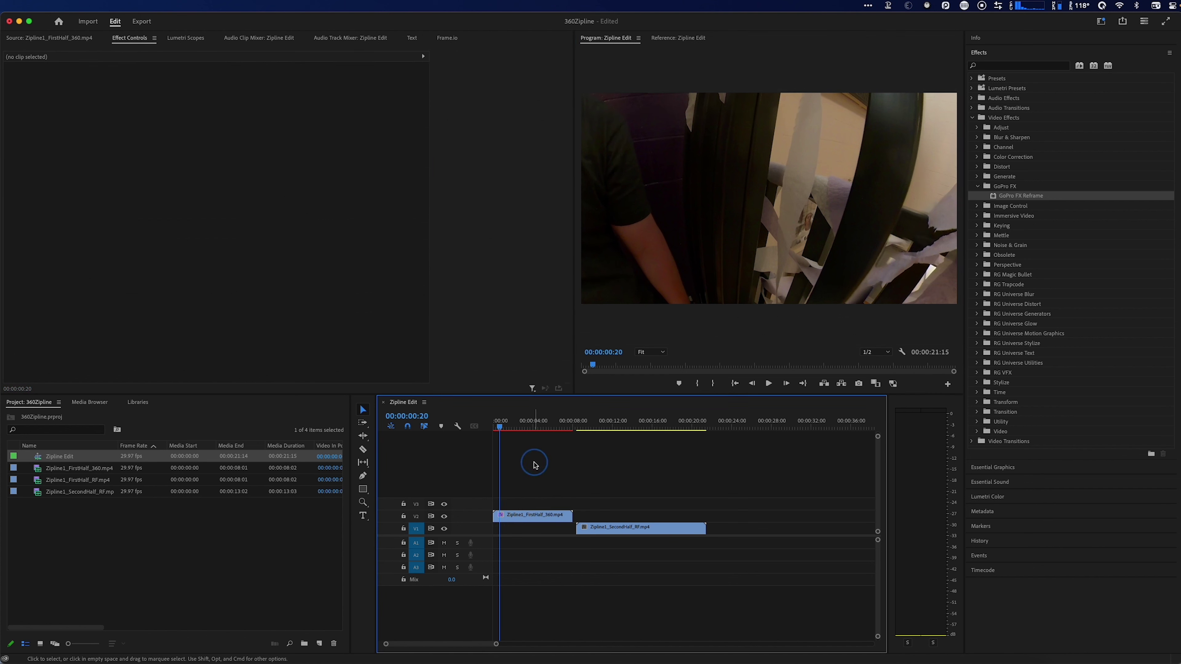
{"action": "left_click", "coordinate": [501, 427]}
{"action": "left_click_drag", "start_coordinate": [501, 427], "coordinate": [503, 428]}
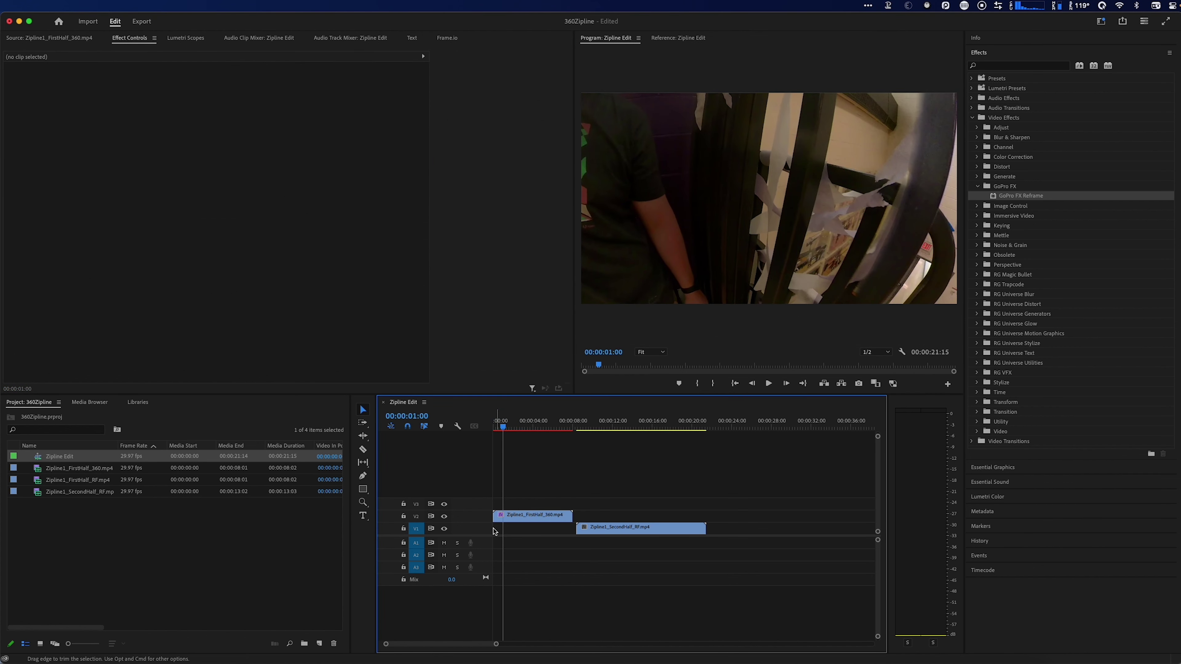
{"action": "left_click_drag", "start_coordinate": [494, 515], "coordinate": [506, 515]}
{"action": "left_click", "coordinate": [525, 515]}
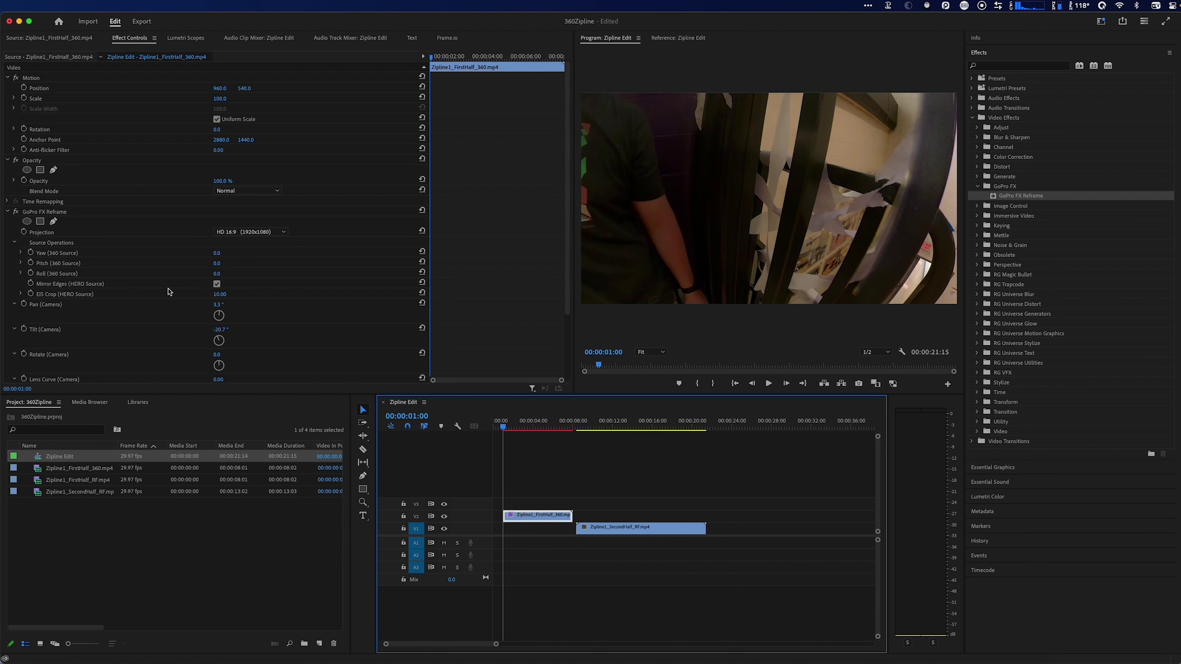
- Set the reframe effect's source yaw to -208° and pitch to -11°, with the camera tilt at 0
{"action": "left_click_drag", "start_coordinate": [217, 254], "coordinate": [231, 259]}
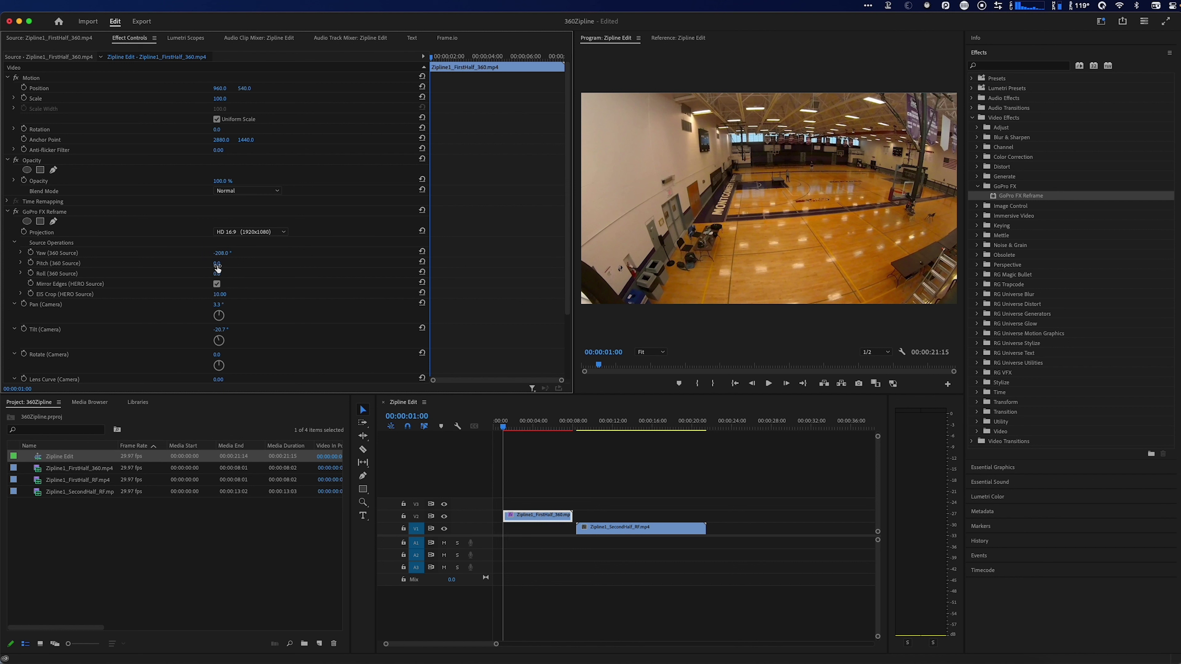
{"action": "mouse_move", "coordinate": [218, 269]}
{"action": "left_mouse_down"}
{"action": "mouse_move", "coordinate": [250, 269]}
{"action": "mouse_move", "coordinate": [207, 263]}
{"action": "left_mouse_up"}
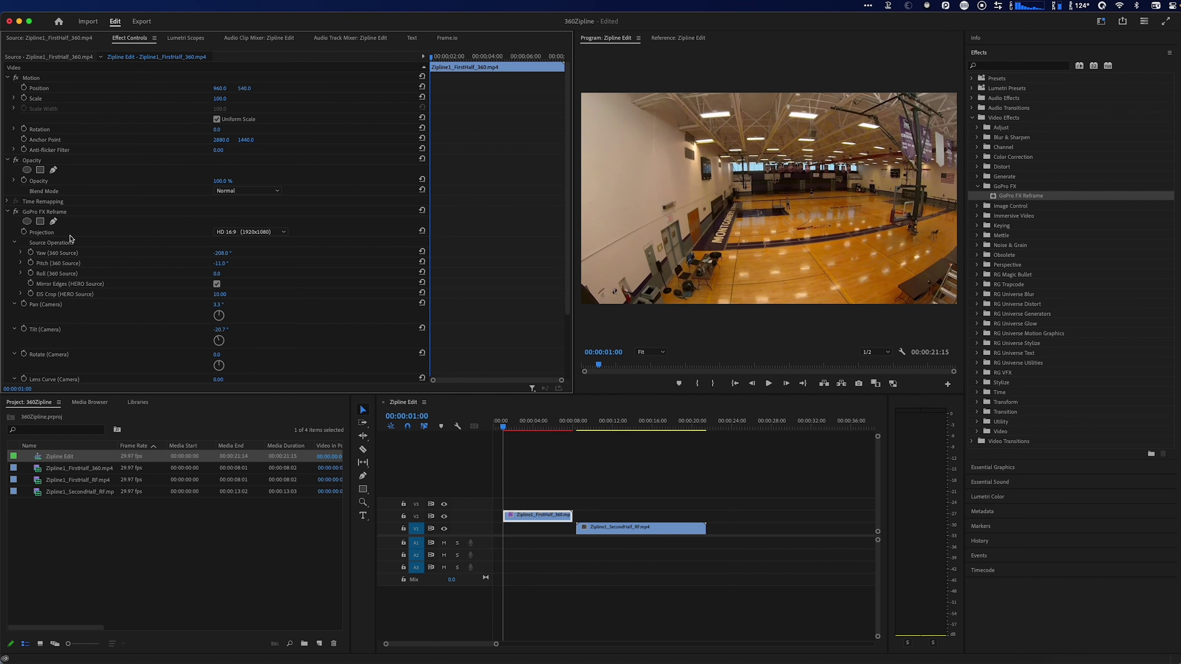
{"action": "scroll", "coordinate": [37, 349], "scroll_direction": "down", "scroll_amount": 1}
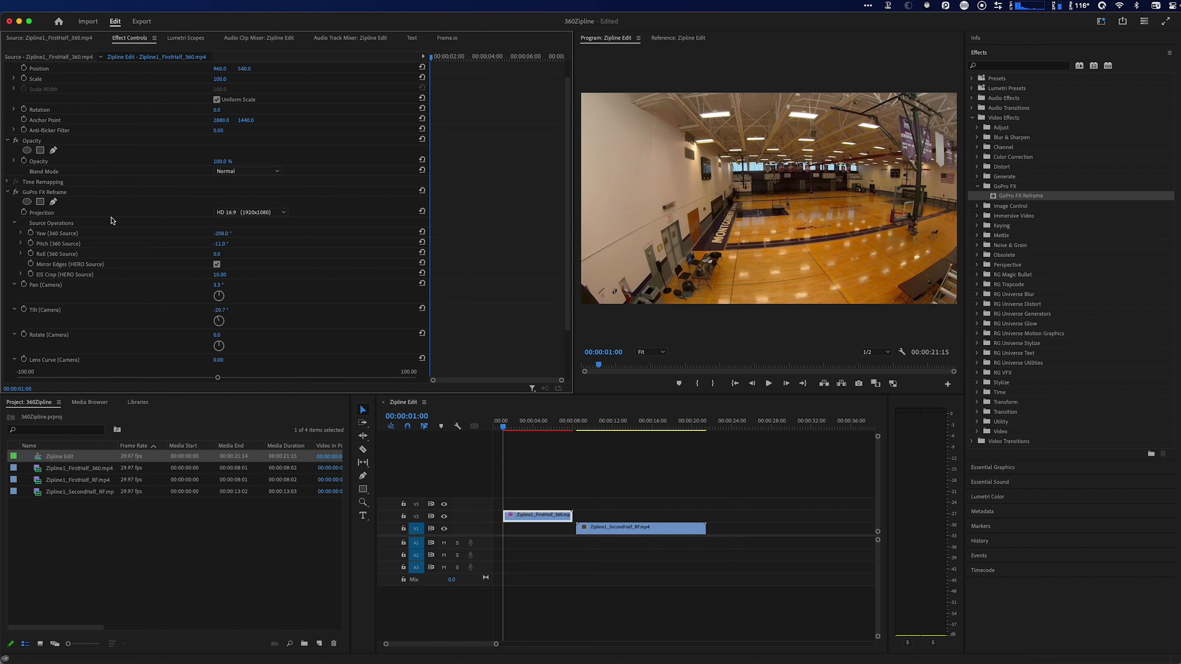
{"action": "left_click", "coordinate": [219, 309]}
{"action": "type", "text": "0"}
{"action": "key", "text": "Return"}
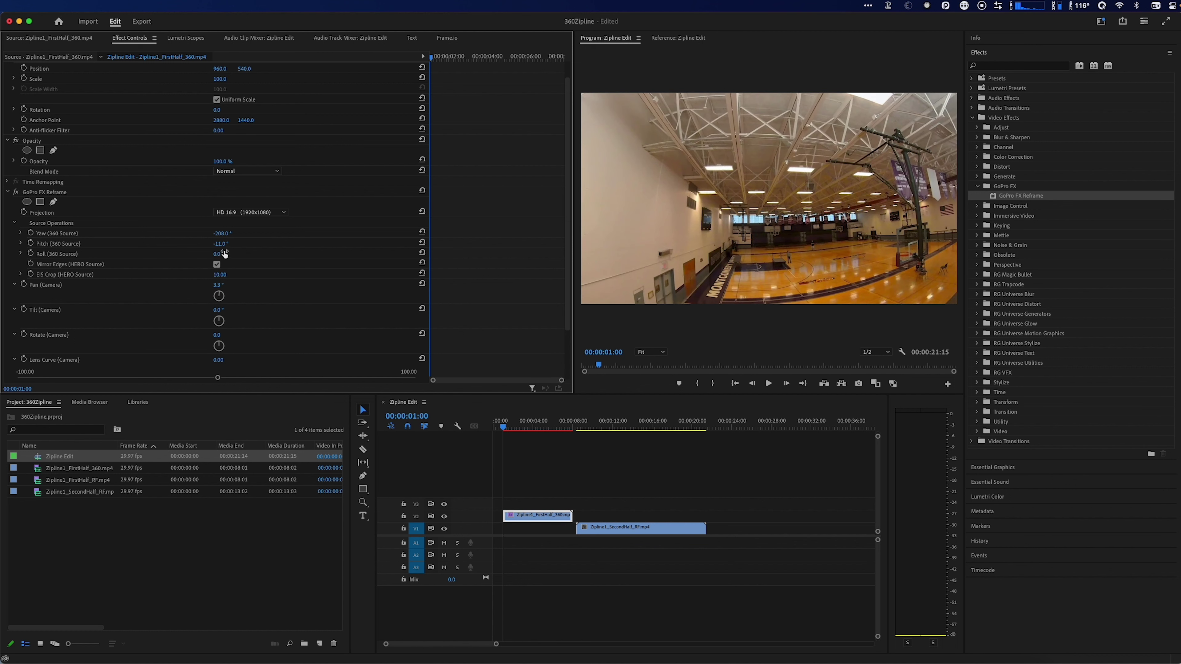
- Collapse the source operations and enable keyframing for the camera pan, tilt, rotate, lens curve and zoom at 00:00:01:00
{"action": "left_click", "coordinate": [13, 224]}
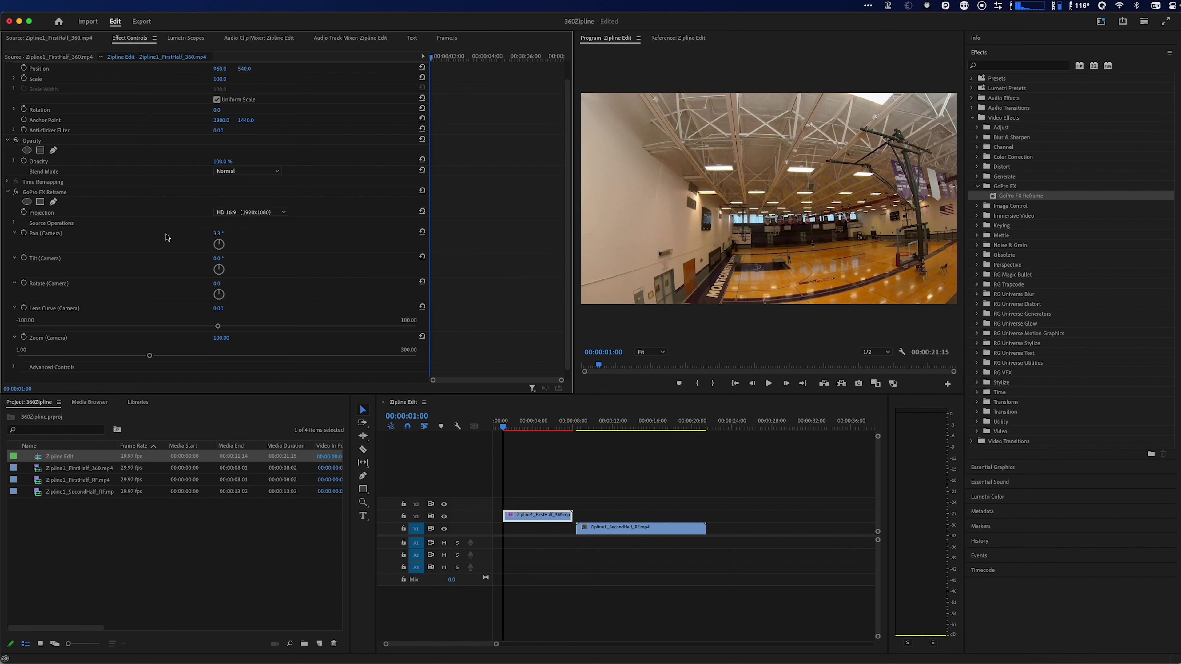
{"action": "left_click", "coordinate": [23, 233]}
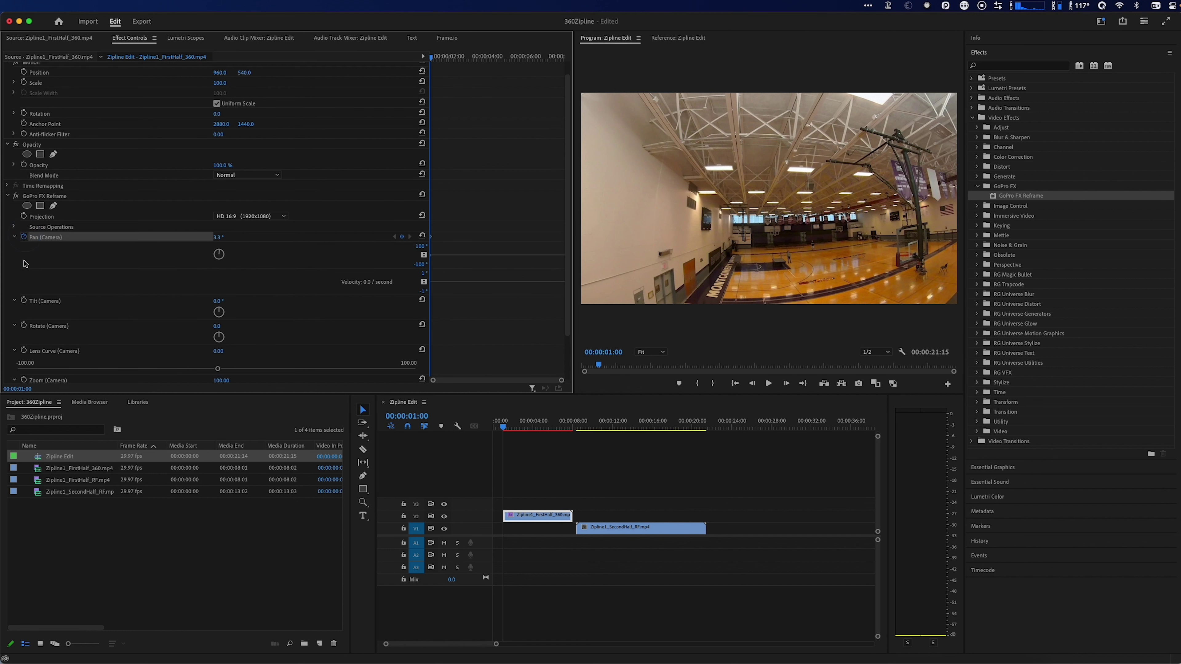
{"action": "left_click", "coordinate": [23, 300]}
{"action": "left_click", "coordinate": [24, 364]}
{"action": "scroll", "coordinate": [50, 311], "scroll_direction": "down", "scroll_amount": 3}
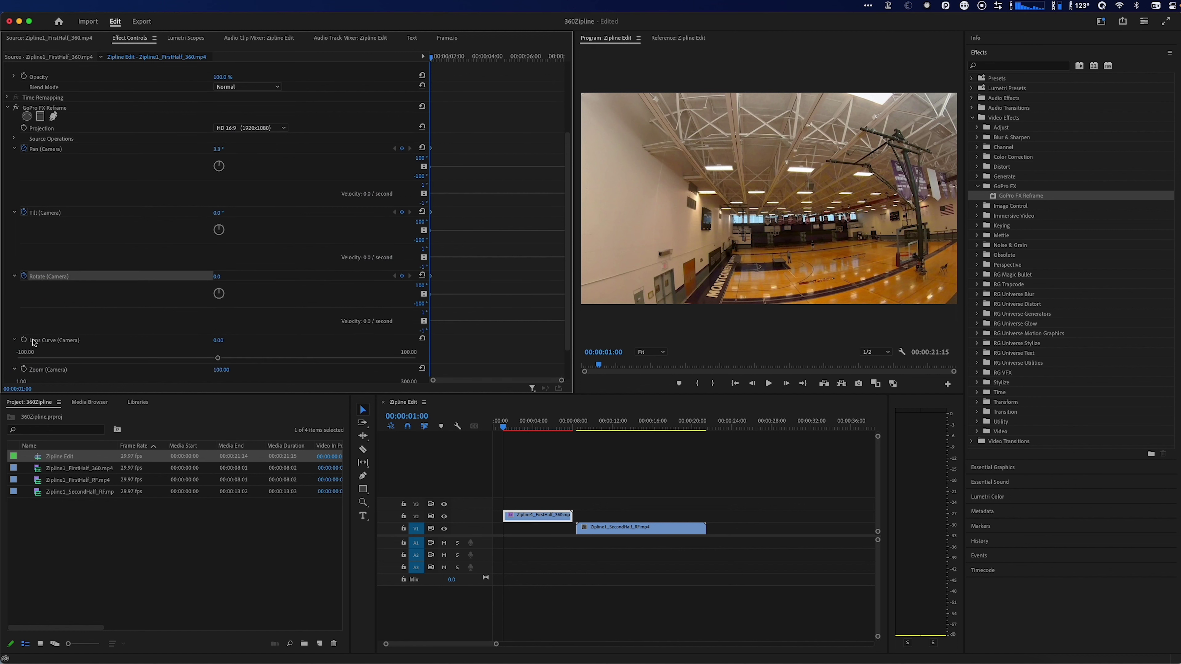
{"action": "left_click", "coordinate": [24, 339]}
{"action": "scroll", "coordinate": [26, 335], "scroll_direction": "down", "scroll_amount": 3}
{"action": "left_click", "coordinate": [24, 327]}
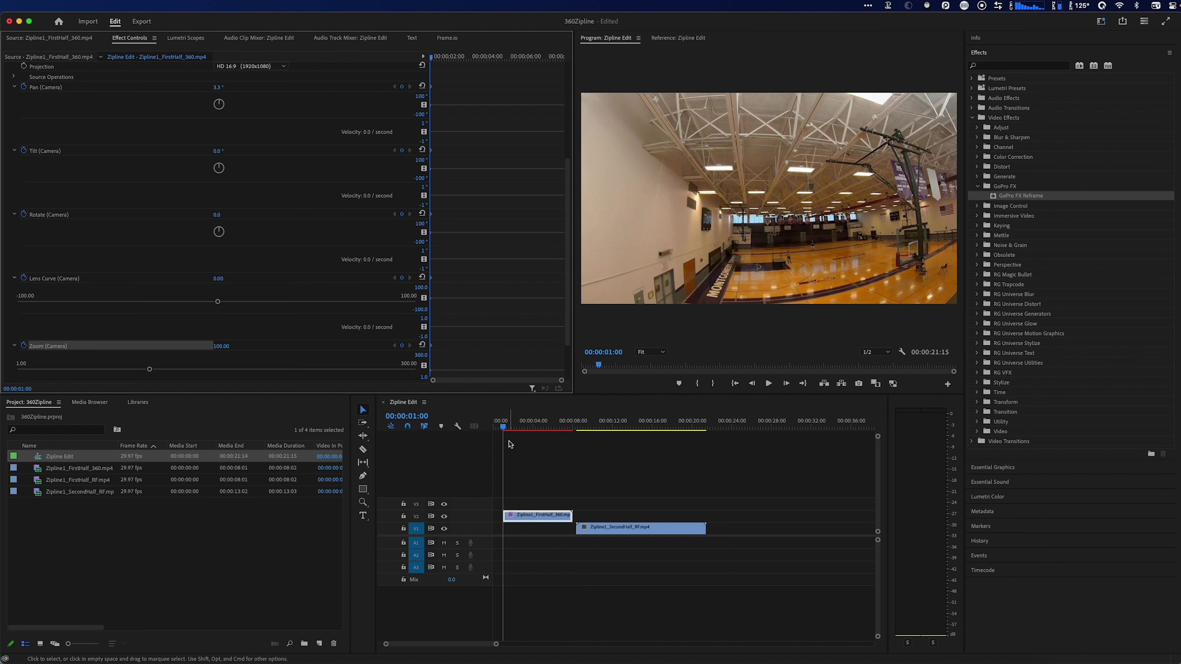
- Keyframe the camera pan to -10.7° at 00:00:05:00
{"action": "left_click", "coordinate": [507, 427]}
{"action": "left_click_drag", "start_coordinate": [508, 429], "coordinate": [547, 429]}
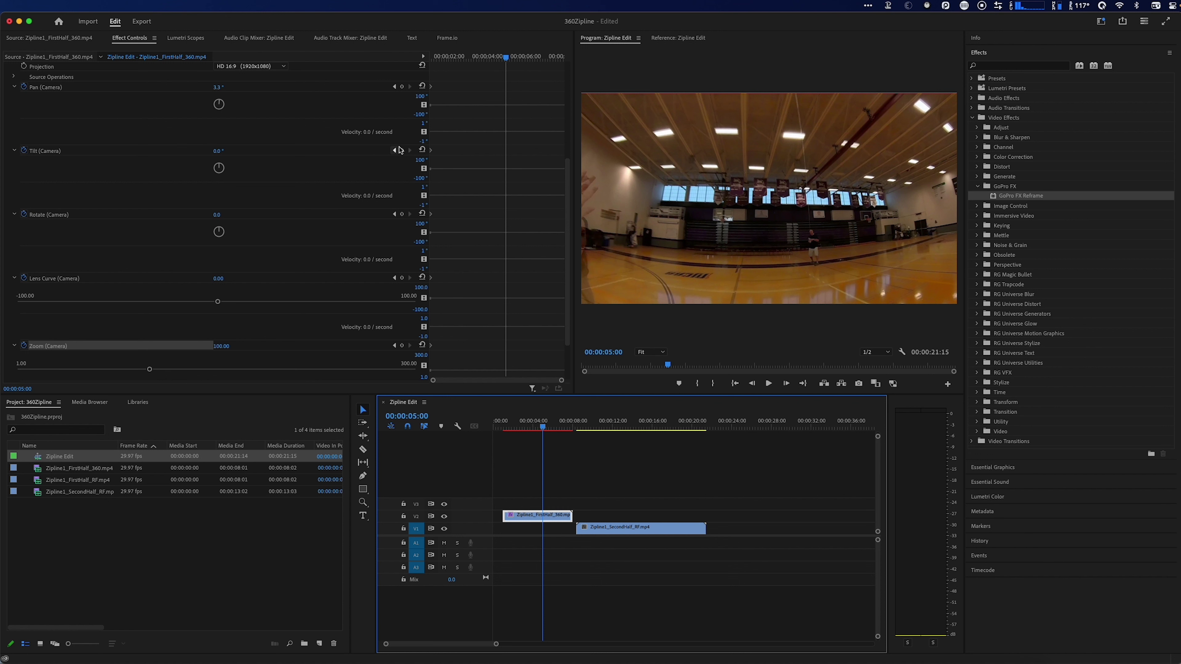
{"action": "mouse_move", "coordinate": [218, 86]}
{"action": "left_mouse_down"}
{"action": "mouse_move", "coordinate": [233, 86]}
{"action": "mouse_move", "coordinate": [205, 87]}
{"action": "left_mouse_up"}
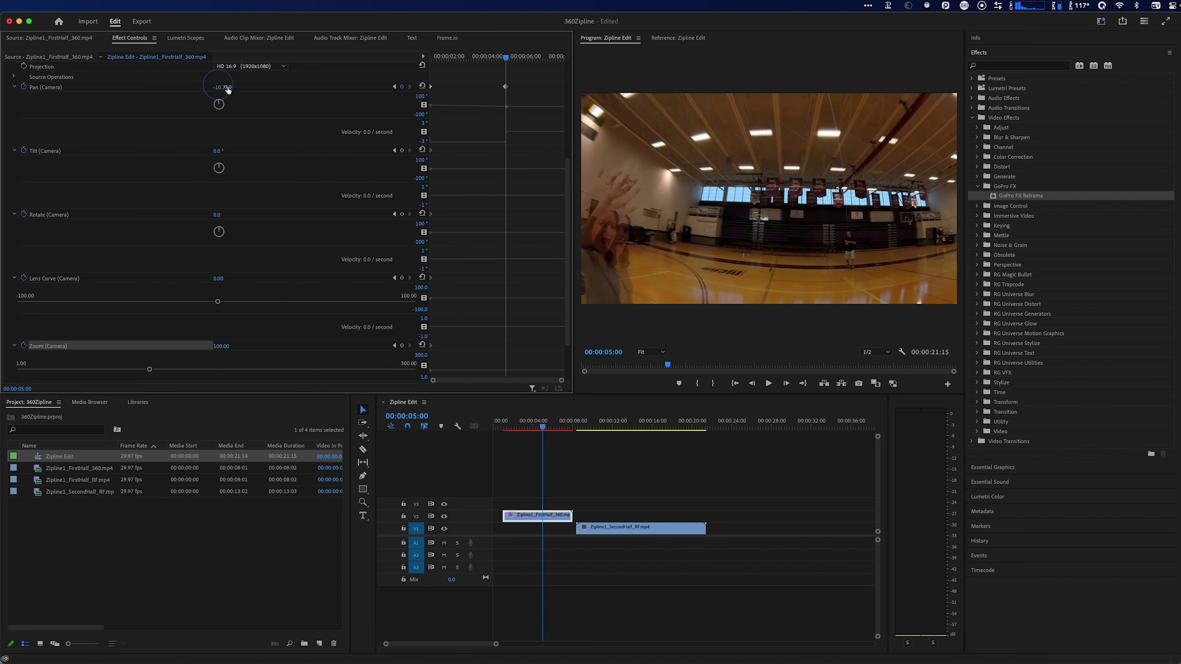
{"action": "left_click", "coordinate": [14, 88]}
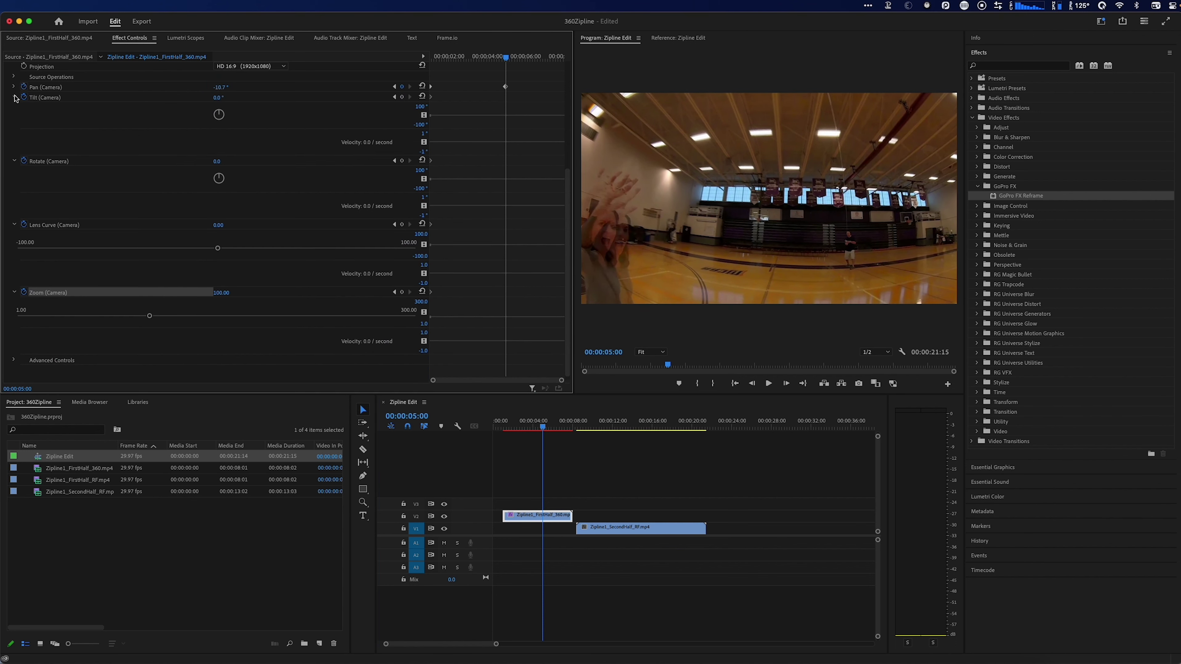
{"action": "left_click", "coordinate": [14, 97]}
{"action": "left_click", "coordinate": [14, 136]}
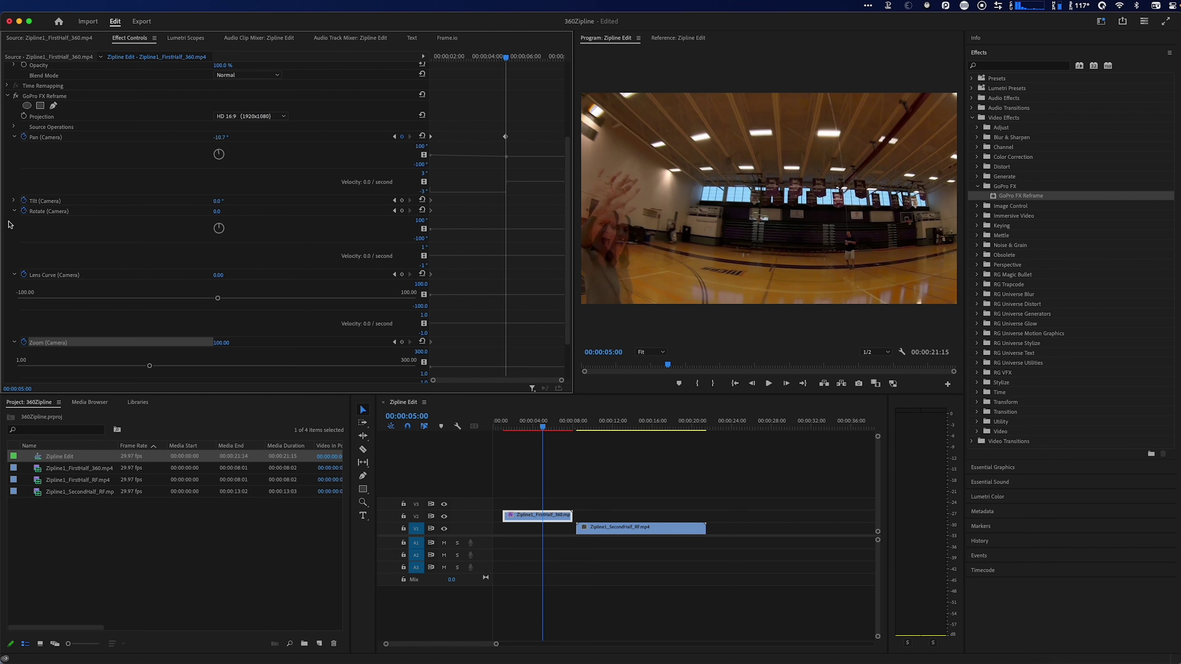
{"action": "left_click", "coordinate": [14, 201]}
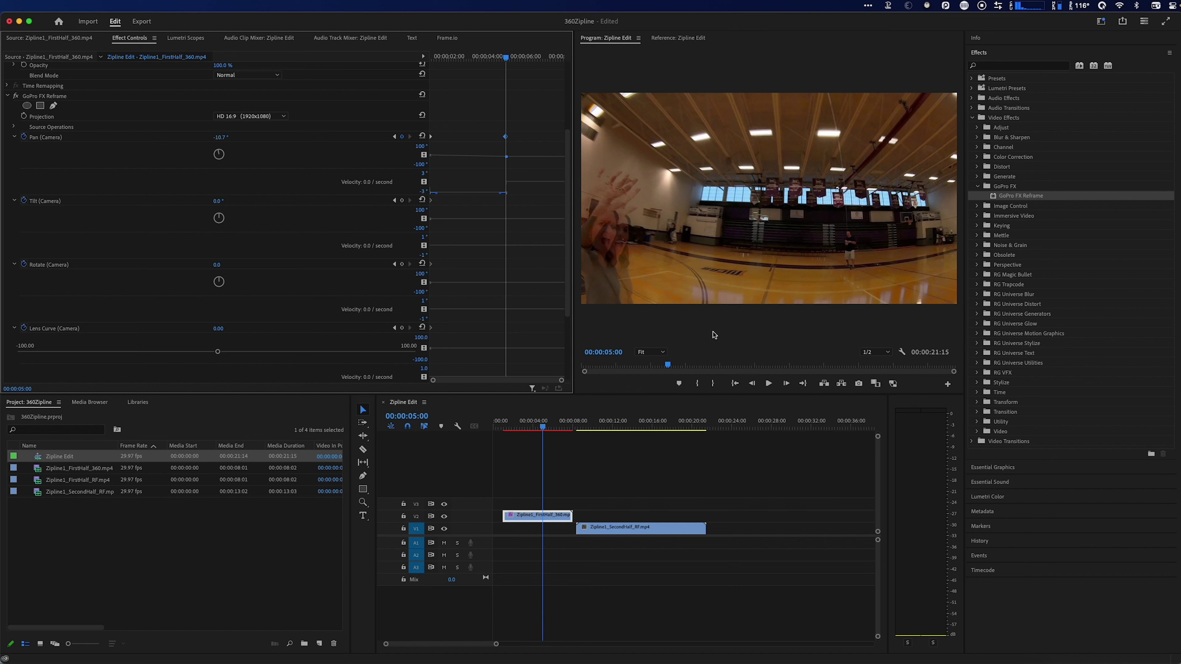
- At 00:00:05:00, keyframe the camera pan to -66.7°, tilt to -26°, rotate to 12°, lens curve to 61 and zoom to 65
{"action": "left_click_drag", "start_coordinate": [224, 136], "coordinate": [210, 138]}
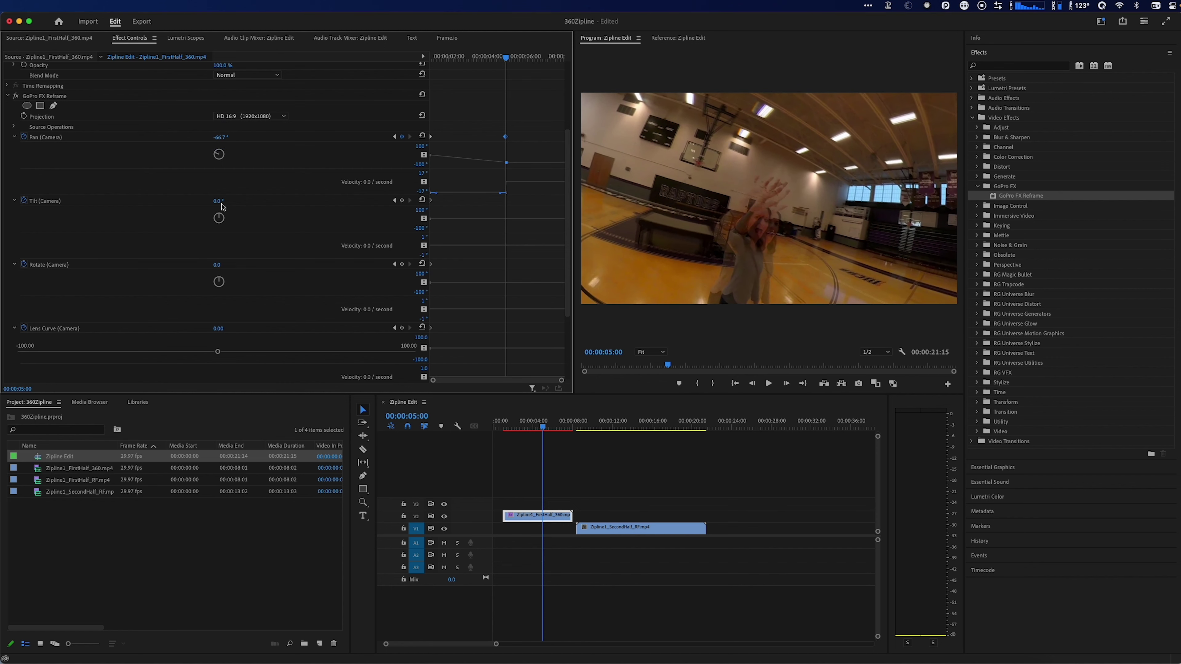
{"action": "left_click_drag", "start_coordinate": [218, 202], "coordinate": [210, 203]}
{"action": "left_click_drag", "start_coordinate": [217, 265], "coordinate": [214, 263]}
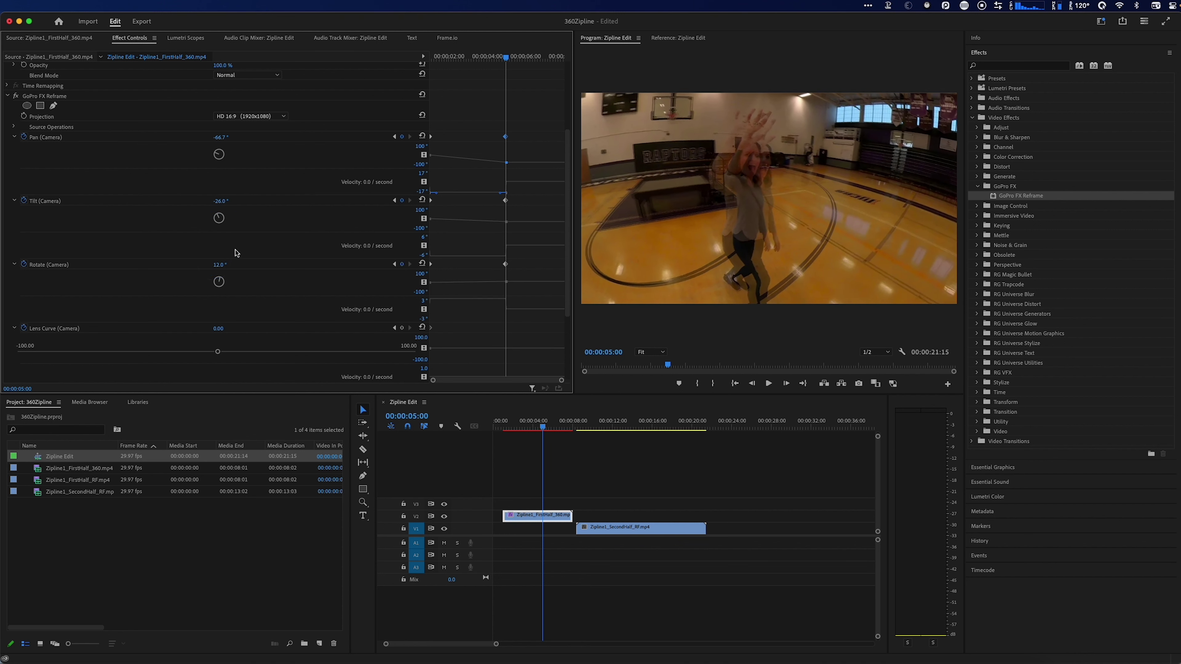
{"action": "scroll", "coordinate": [115, 299], "scroll_direction": "down", "scroll_amount": 5}
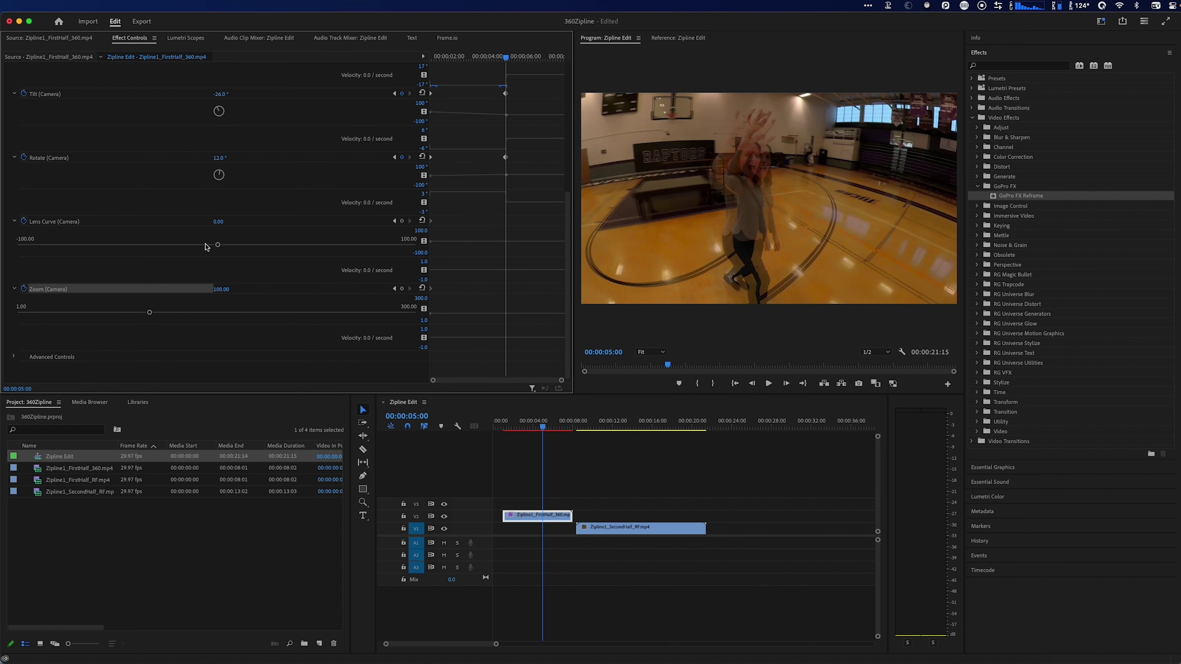
{"action": "left_click_drag", "start_coordinate": [215, 224], "coordinate": [230, 223]}
{"action": "left_click_drag", "start_coordinate": [224, 289], "coordinate": [214, 289]}
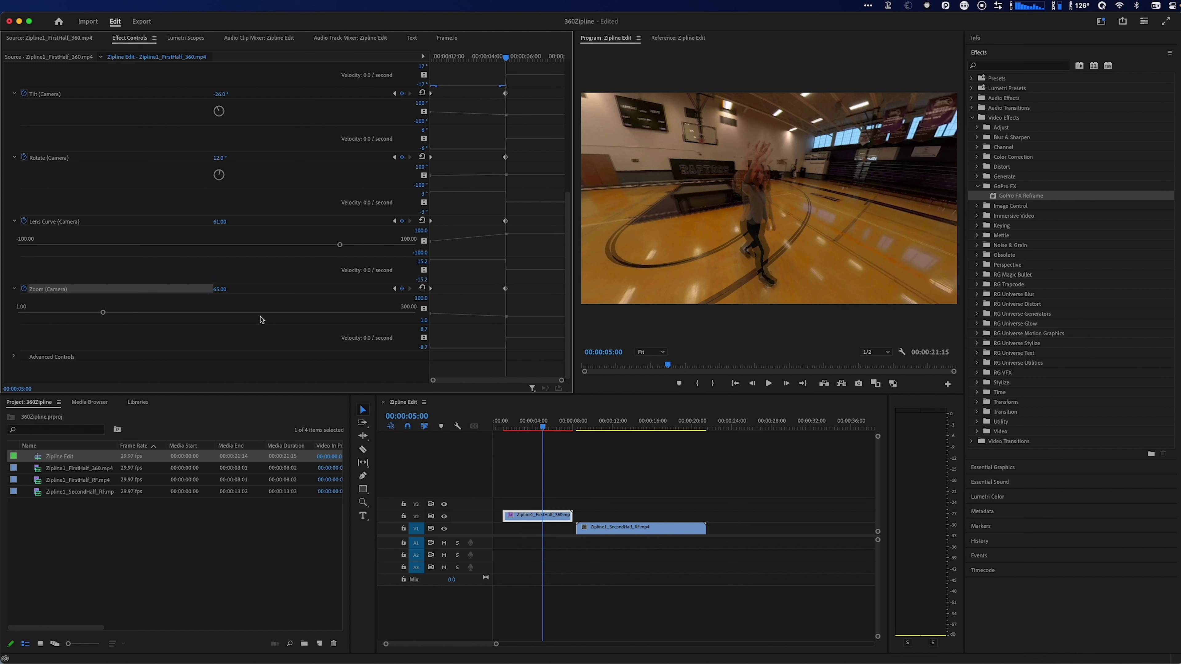
- Move the Zipline1_FirstHalf_360.mp4 clip down to track V1, ripple-delete the gap before it and reselect the clip
{"action": "left_click", "coordinate": [519, 422]}
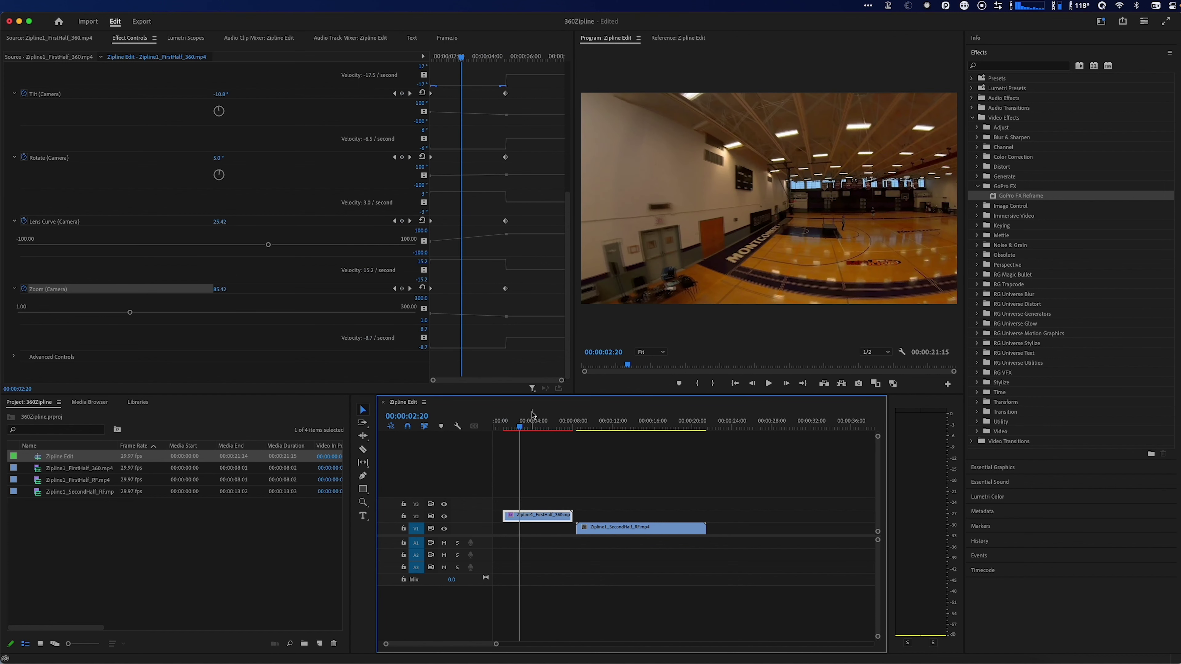
{"action": "key", "text": "Home"}
{"action": "left_click_drag", "start_coordinate": [537, 517], "coordinate": [538, 528]}
{"action": "left_click", "coordinate": [498, 531]}
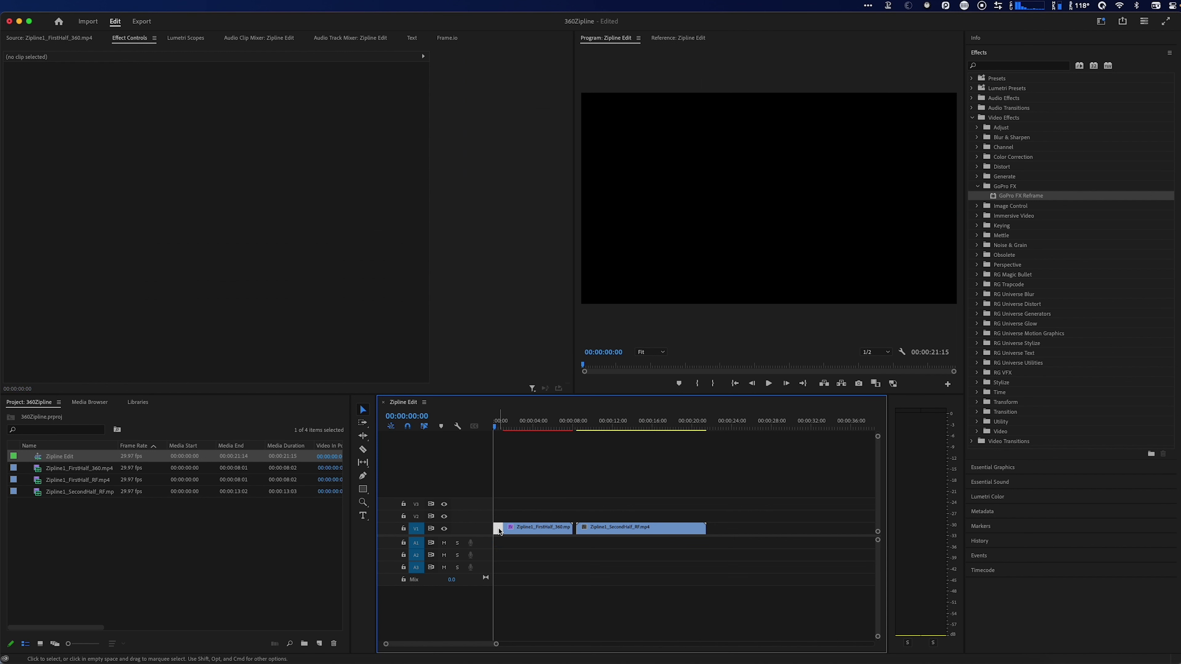
{"action": "key", "text": "Delete"}
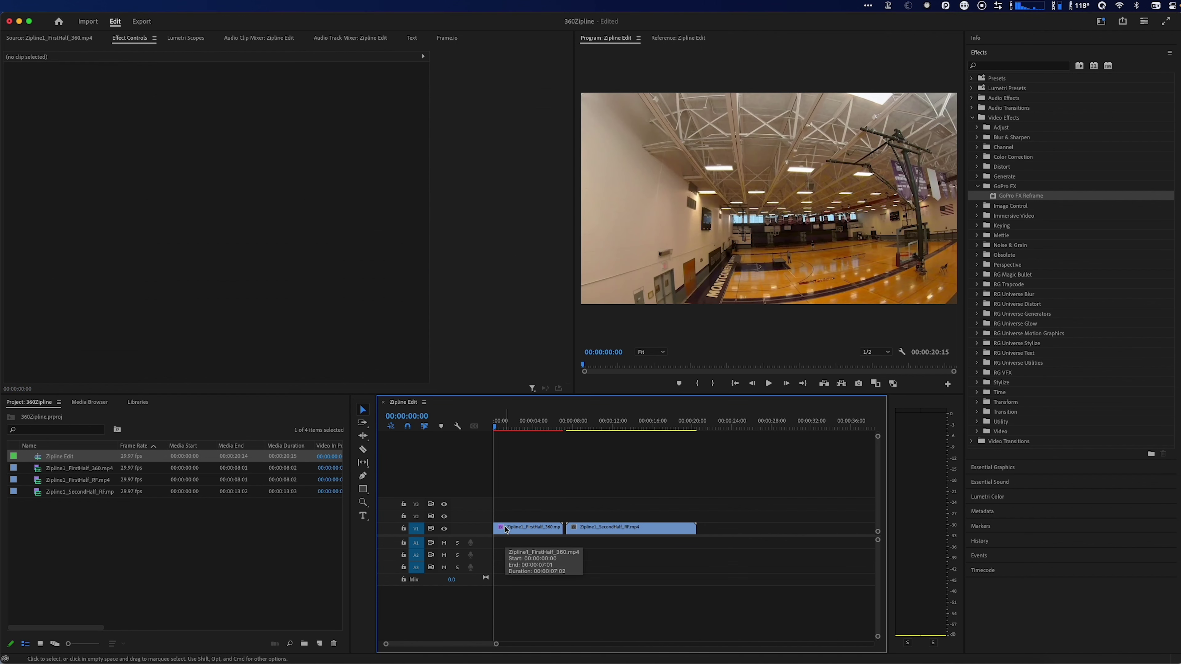
{"action": "left_click", "coordinate": [508, 530]}
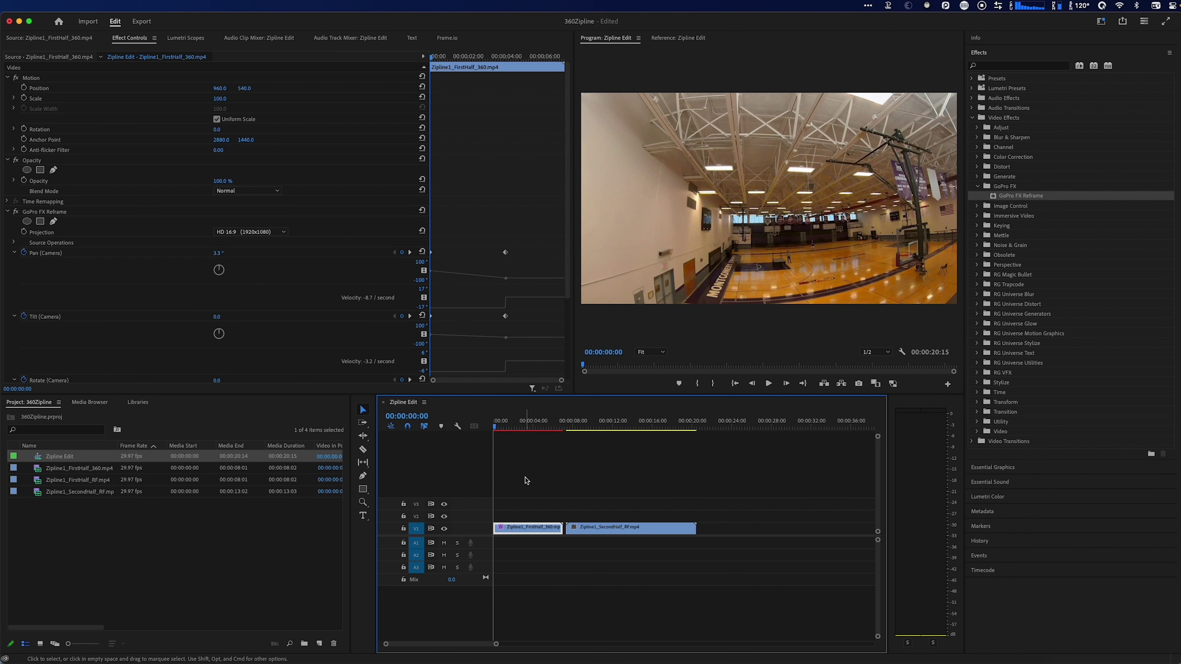
- At 00:00:00:00, set the camera pan to 14.3°, tilt to -19°, rotate to -4° and zoom to 256
{"action": "scroll", "coordinate": [204, 307], "scroll_direction": "down", "scroll_amount": 3}
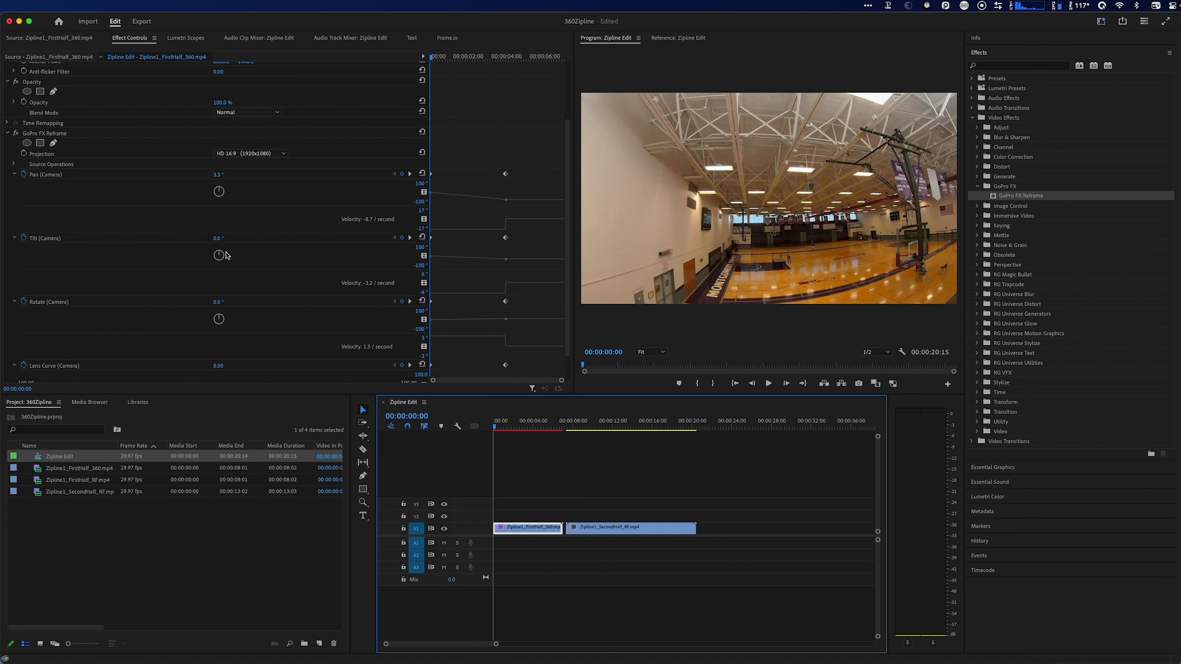
{"action": "left_click_drag", "start_coordinate": [219, 239], "coordinate": [224, 239]}
{"action": "scroll", "coordinate": [204, 354], "scroll_direction": "down", "scroll_amount": 3}
{"action": "left_click", "coordinate": [222, 374]}
{"action": "left_click_drag", "start_coordinate": [222, 373], "coordinate": [224, 374]}
{"action": "left_click_drag", "start_coordinate": [217, 115], "coordinate": [221, 115]}
{"action": "left_click_drag", "start_coordinate": [215, 249], "coordinate": [222, 249]}
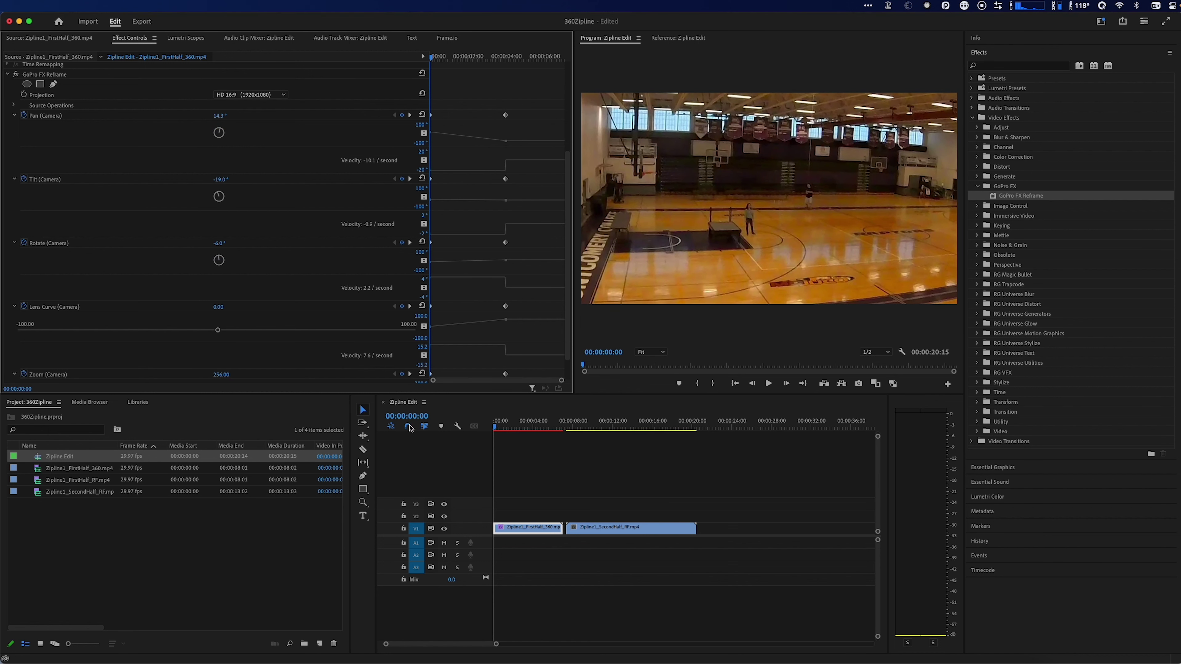
- Play the reframed clip from the start to review the camera move
{"action": "key", "text": "space"}
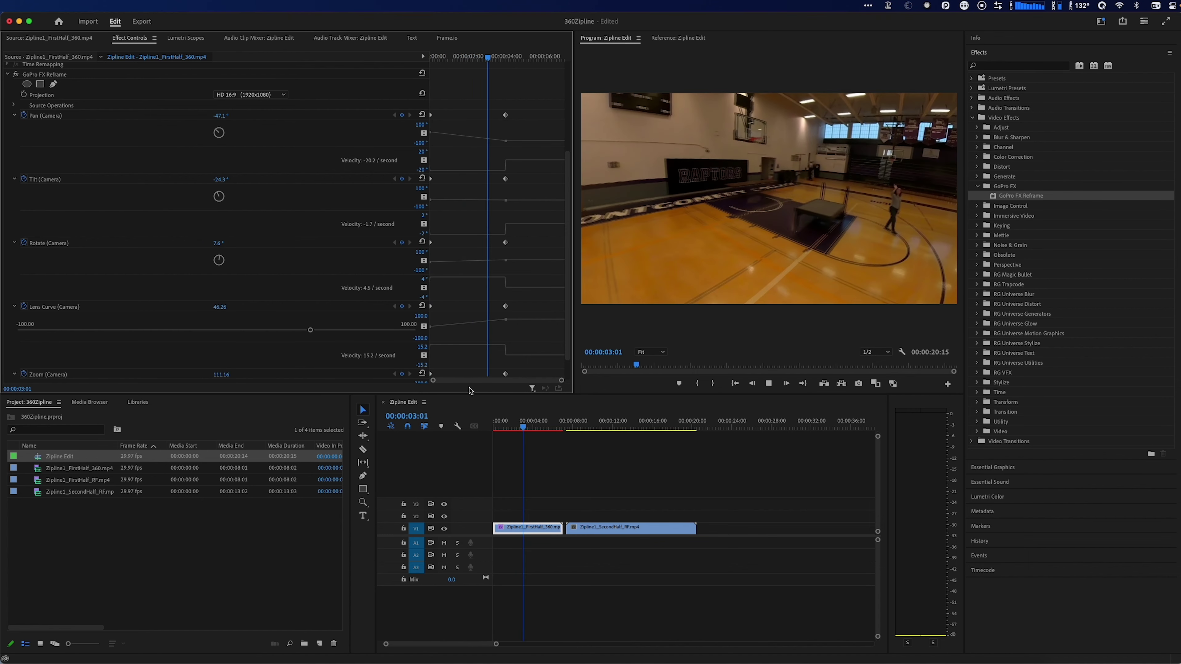
{"action": "key", "text": "space"}
{"action": "left_click", "coordinate": [524, 431]}
{"action": "left_click_drag", "start_coordinate": [525, 431], "coordinate": [498, 426]}
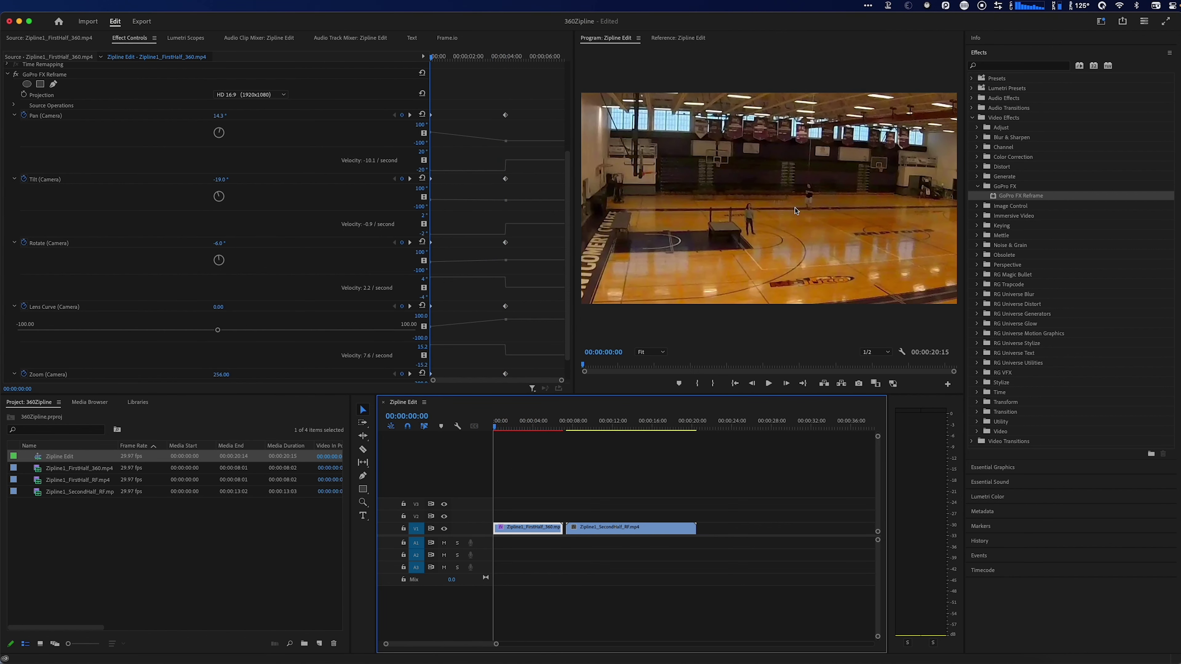
{"action": "left_click", "coordinate": [49, 180]}
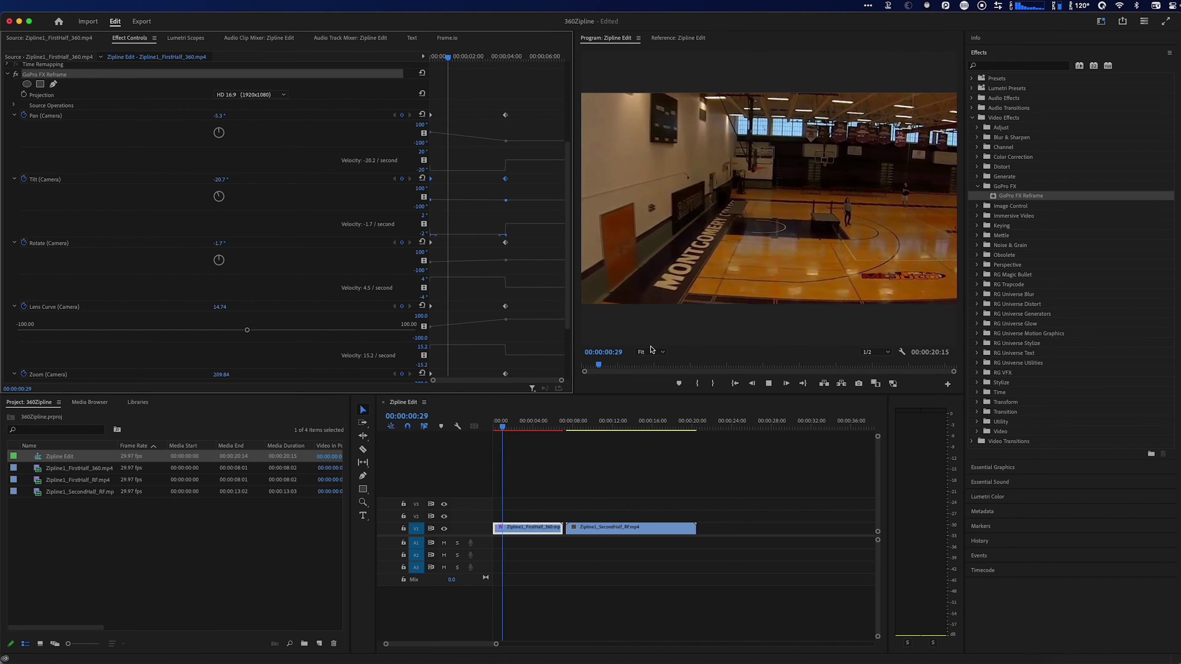
{"action": "key", "text": "space"}
- Keyframe the camera pan to -121.7° at 00:00:04:23 and to -1x-243.7° at 00:00:05:16
{"action": "left_click_drag", "start_coordinate": [455, 64], "coordinate": [520, 62]}
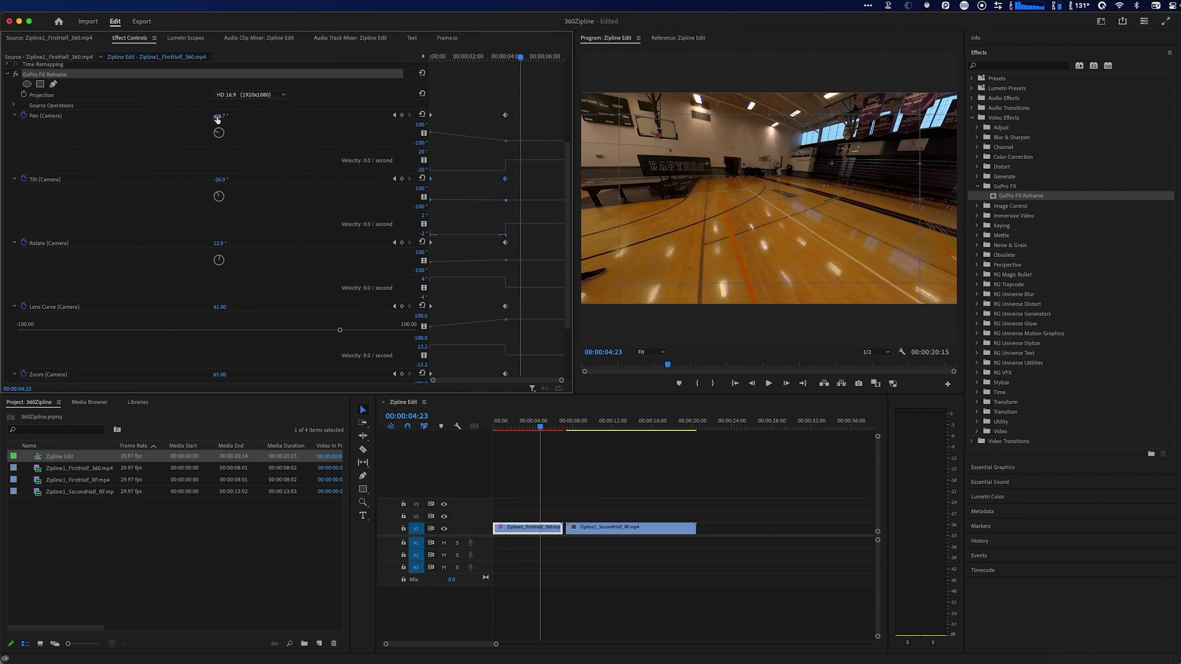
{"action": "left_click_drag", "start_coordinate": [223, 115], "coordinate": [226, 116]}
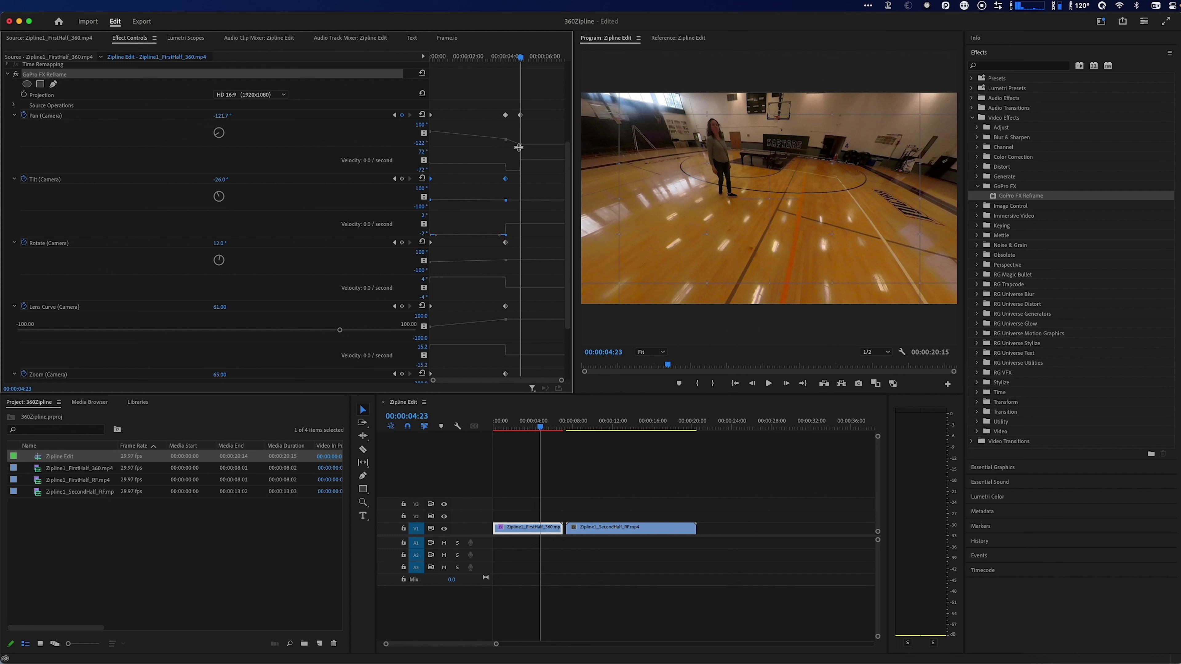
{"action": "left_click_drag", "start_coordinate": [520, 58], "coordinate": [536, 59]}
{"action": "mouse_move", "coordinate": [227, 117]}
{"action": "left_mouse_down"}
{"action": "mouse_move", "coordinate": [244, 116]}
{"action": "mouse_move", "coordinate": [233, 118]}
{"action": "left_mouse_up"}
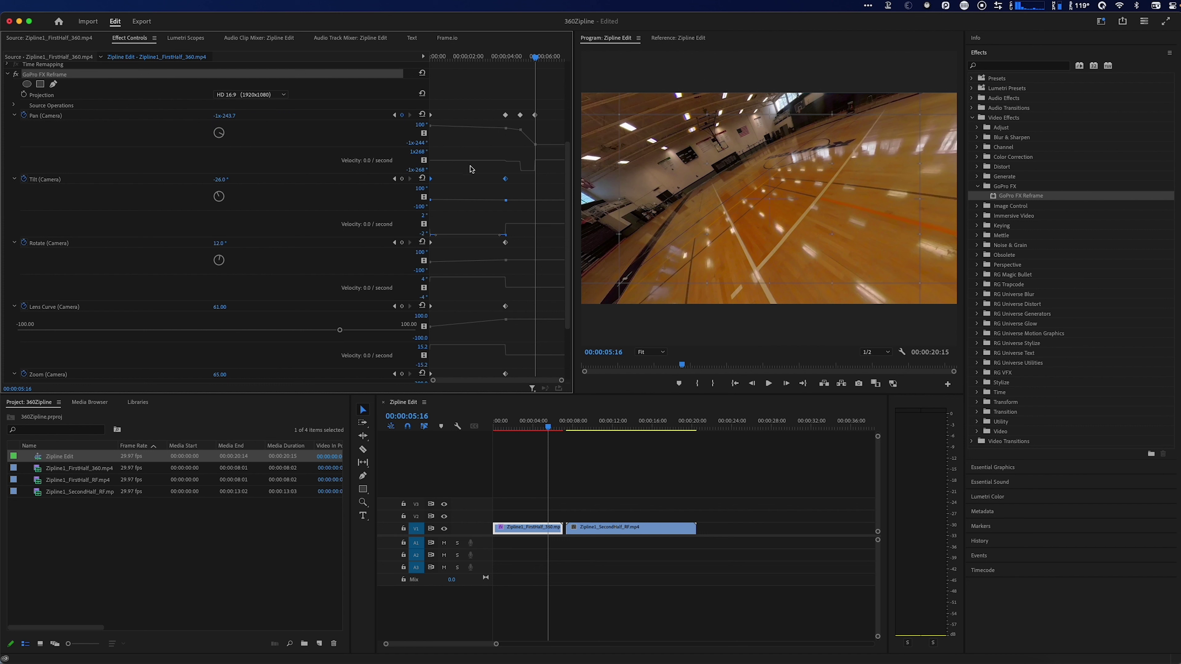
- Enlarge the camera pan's value and velocity graphs and set all of its keyframes to Bezier interpolation
{"action": "left_click_drag", "start_coordinate": [456, 173], "coordinate": [456, 251]}
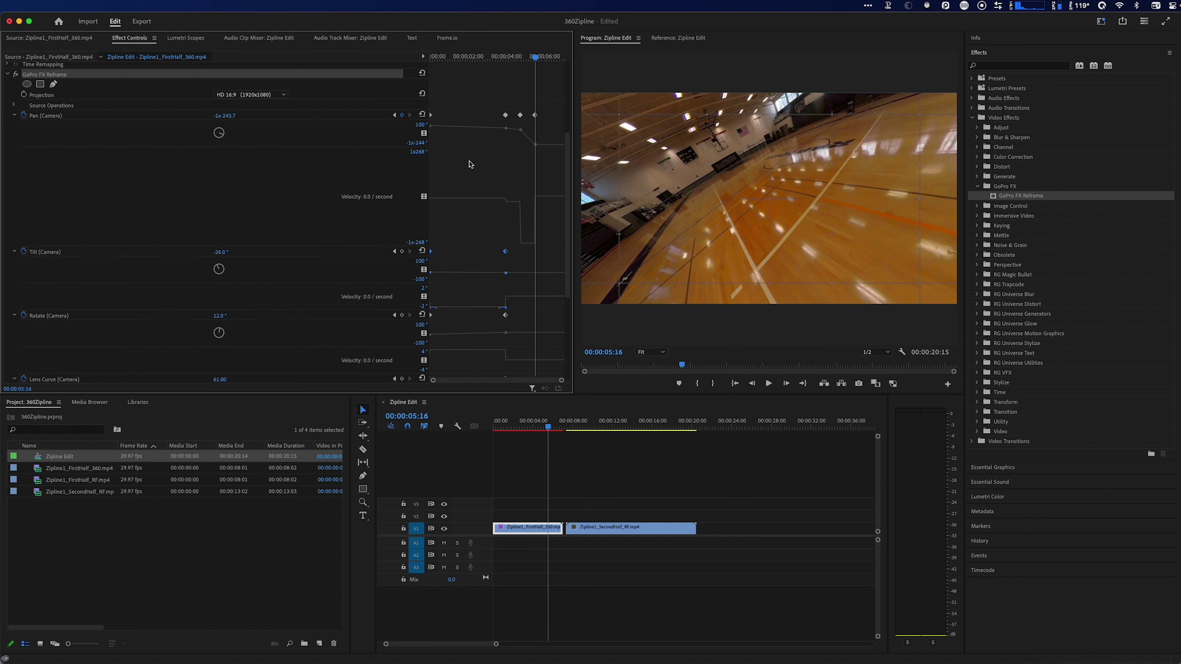
{"action": "left_click_drag", "start_coordinate": [454, 150], "coordinate": [460, 206]}
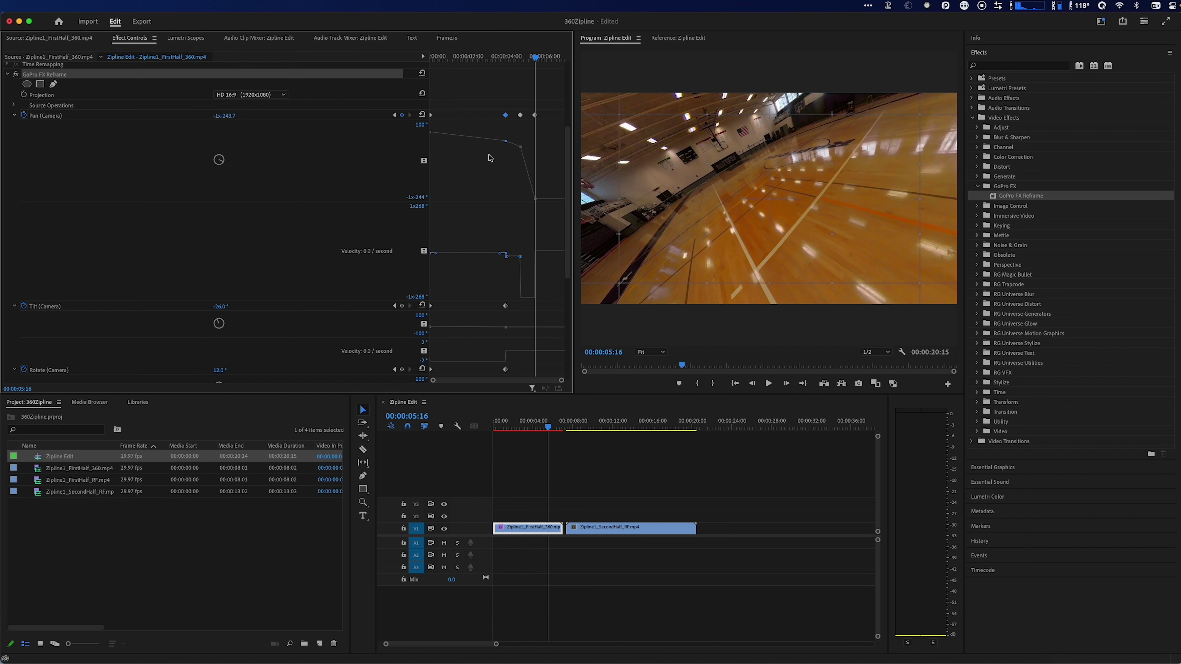
{"action": "left_click_drag", "start_coordinate": [551, 136], "coordinate": [485, 108]}
{"action": "right_click", "coordinate": [507, 119]}
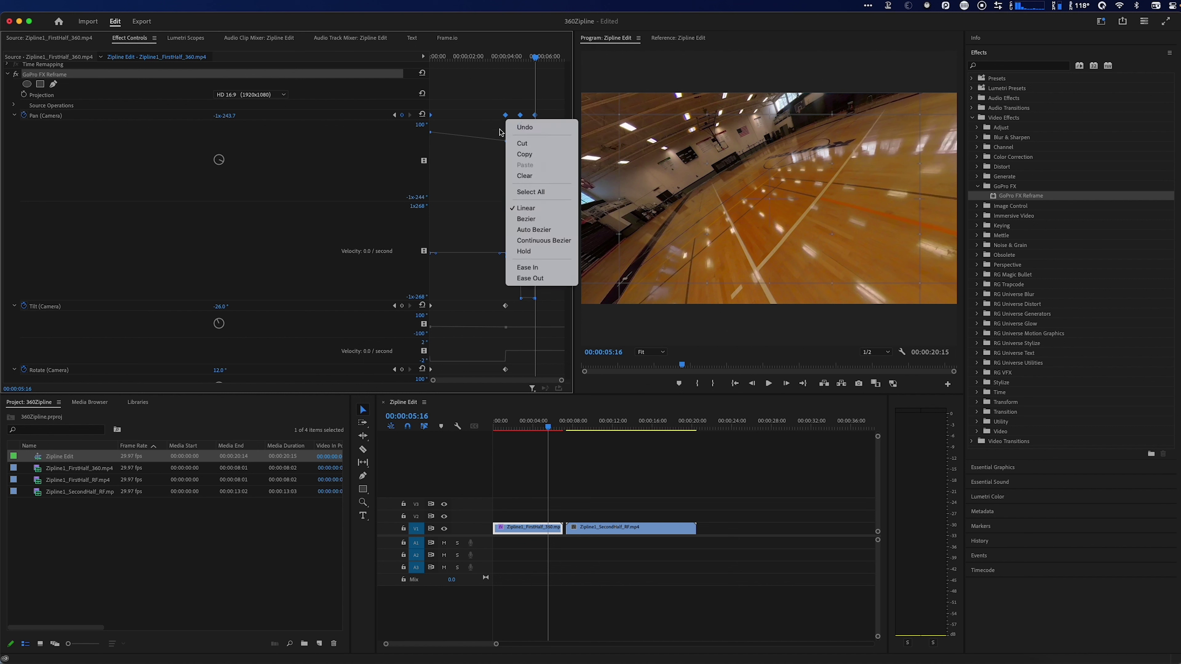
{"action": "left_click", "coordinate": [548, 223]}
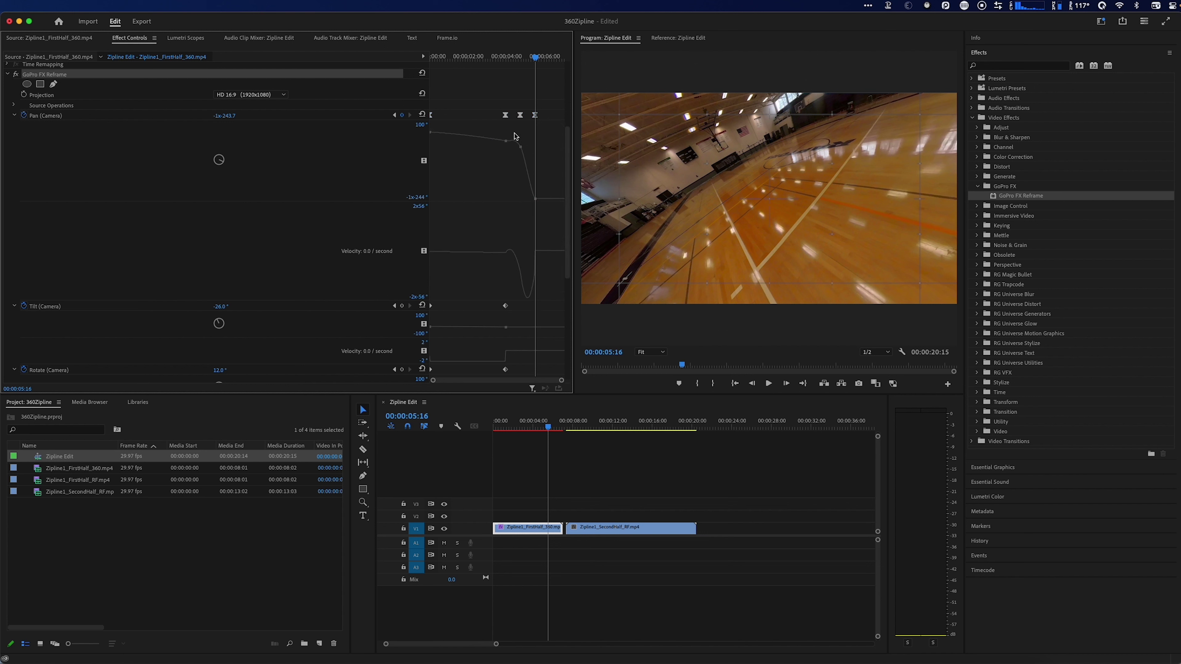
- Scrub between 00:00:03:20 and 00:00:04:26 to review the Bezier pan movement around its keyframes
{"action": "left_click_drag", "start_coordinate": [536, 58], "coordinate": [522, 59]}
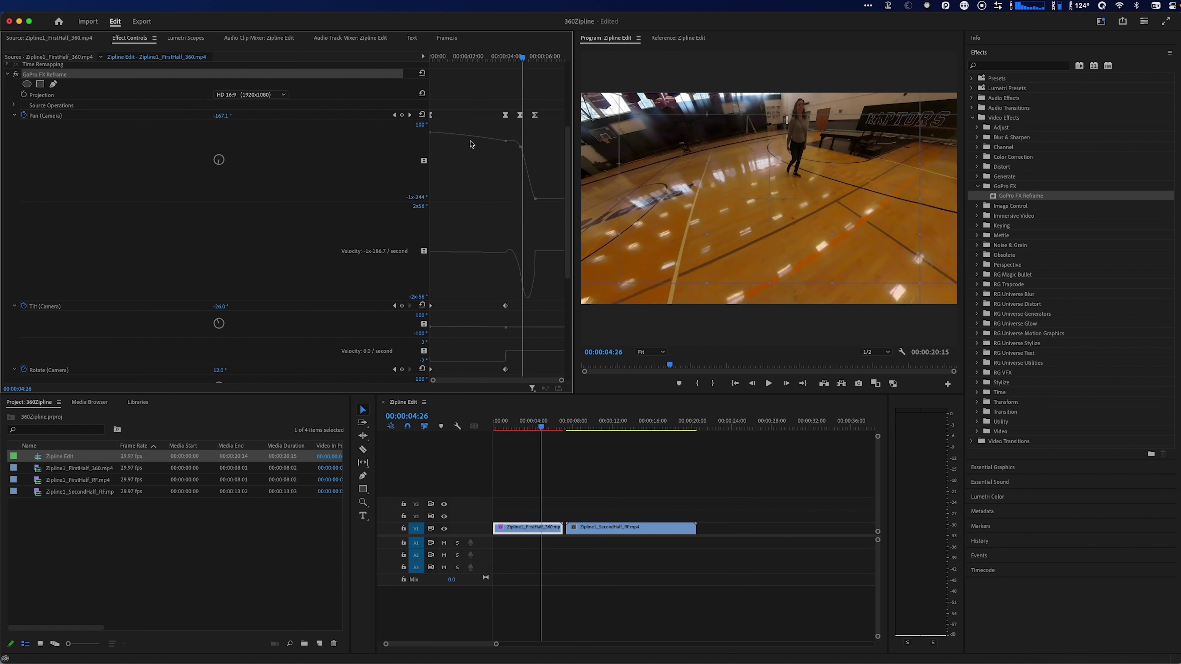
{"action": "left_click", "coordinate": [500, 58]}
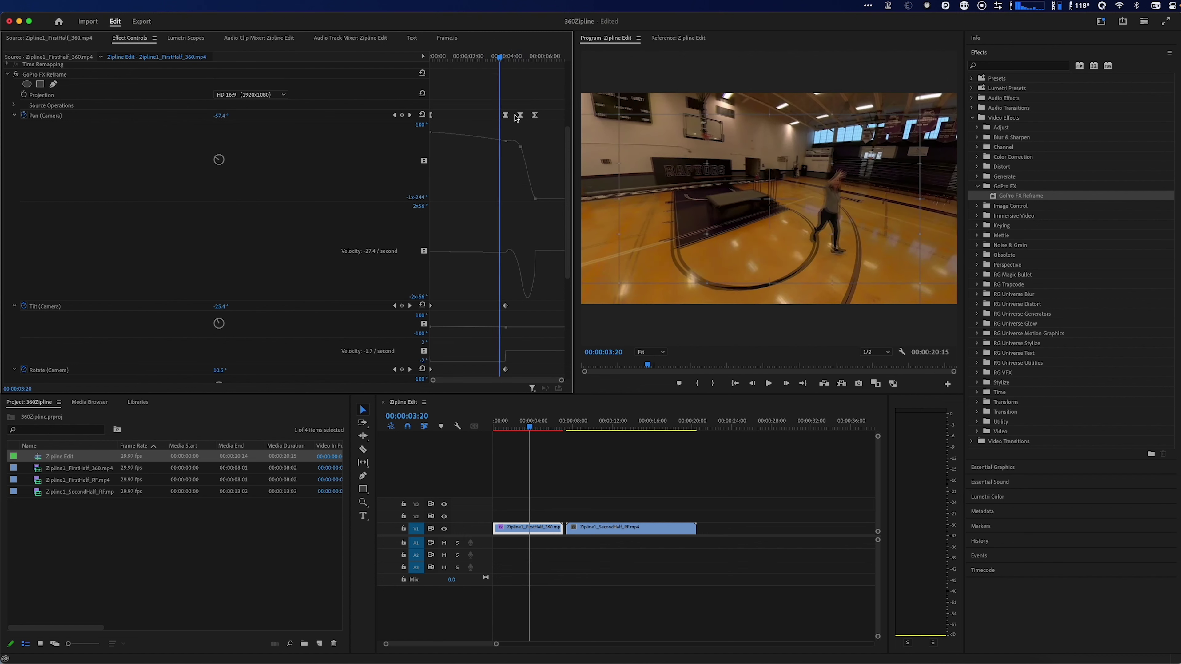
{"action": "left_click", "coordinate": [505, 116]}
{"action": "mouse_move", "coordinate": [506, 62]}
{"action": "left_mouse_down"}
{"action": "mouse_move", "coordinate": [517, 61]}
{"action": "mouse_move", "coordinate": [496, 61]}
{"action": "mouse_move", "coordinate": [524, 66]}
{"action": "left_mouse_up"}
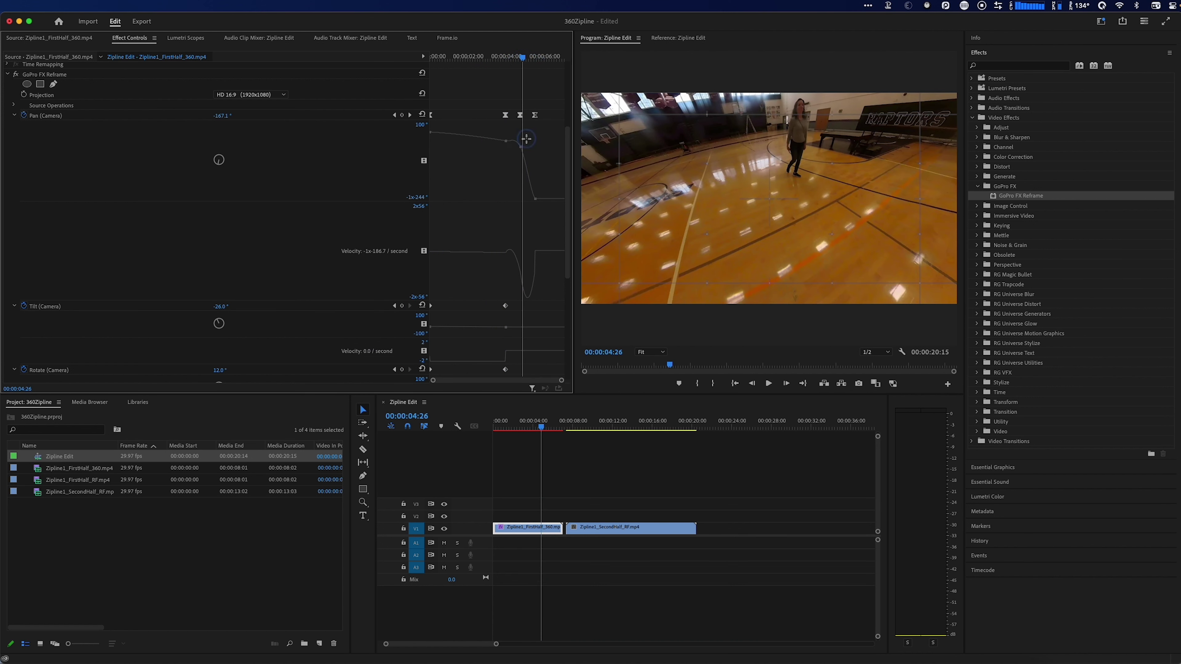
- Extend the Bezier handle of the first camera pan keyframe and reshape the curve leading into the 00:00:04:00 keyframe
{"action": "left_click", "coordinate": [521, 147]}
{"action": "mouse_move", "coordinate": [432, 381]}
{"action": "left_mouse_down"}
{"action": "mouse_move", "coordinate": [515, 382]}
{"action": "mouse_move", "coordinate": [446, 381]}
{"action": "left_mouse_up"}
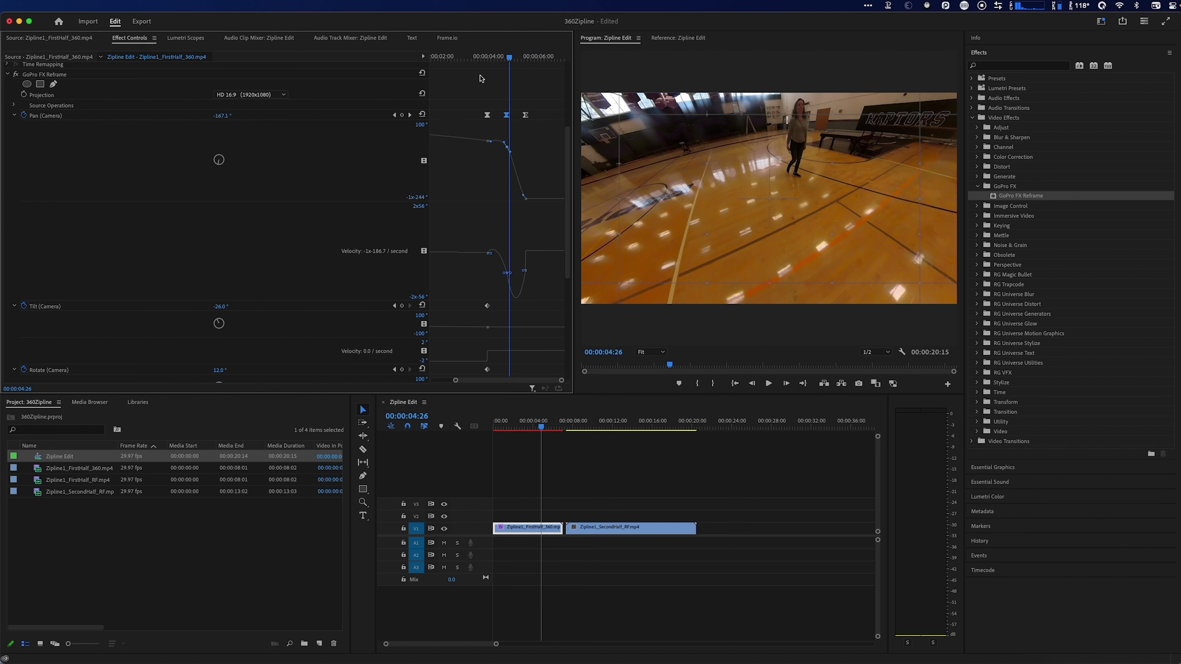
{"action": "key", "text": "Home"}
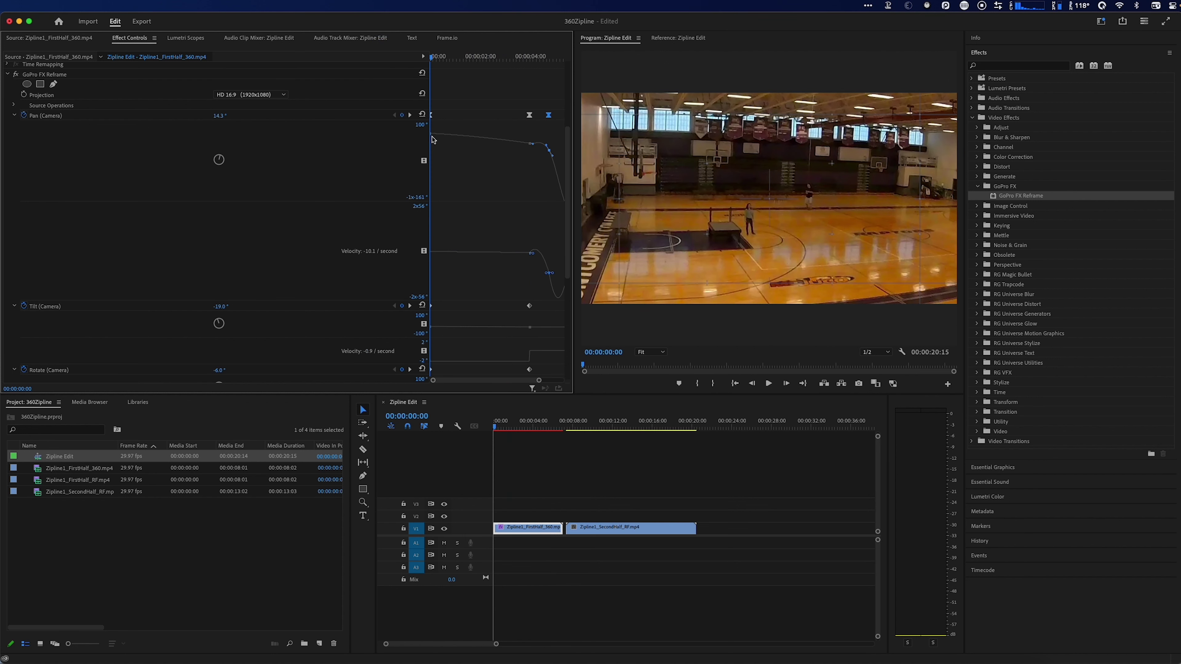
{"action": "left_click", "coordinate": [432, 136]}
{"action": "left_click_drag", "start_coordinate": [448, 137], "coordinate": [493, 135]}
{"action": "left_click_drag", "start_coordinate": [438, 63], "coordinate": [522, 66]}
{"action": "left_click_drag", "start_coordinate": [515, 141], "coordinate": [529, 144]}
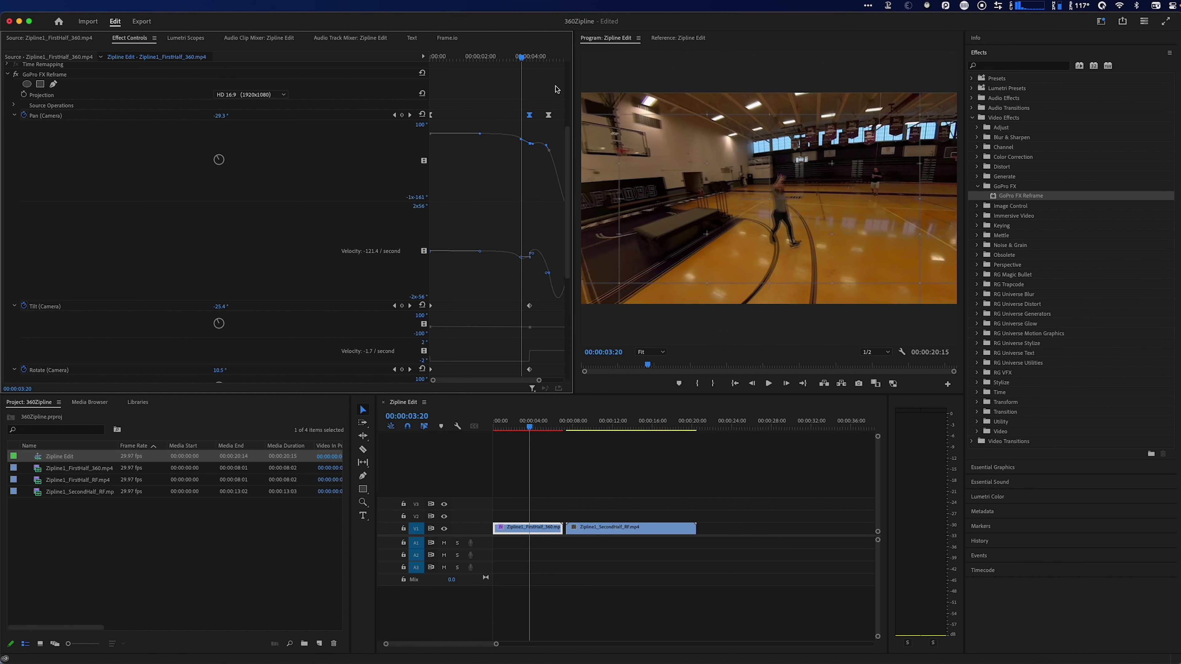
- Adjust the Bezier handles between the 00:00:04:00 and 00:00:04:23 camera pan keyframes for a steadier curve
{"action": "left_click", "coordinate": [549, 150]}
{"action": "left_click_drag", "start_coordinate": [533, 145], "coordinate": [540, 146]}
{"action": "left_click", "coordinate": [551, 152]}
{"action": "left_click_drag", "start_coordinate": [549, 154], "coordinate": [549, 164]}
- Play the clip from shortly after 00:00:02:00 to check the adjusted pan movement
{"action": "left_click", "coordinate": [524, 58]}
{"action": "left_click_drag", "start_coordinate": [524, 61], "coordinate": [483, 63]}
{"action": "key", "text": "space"}
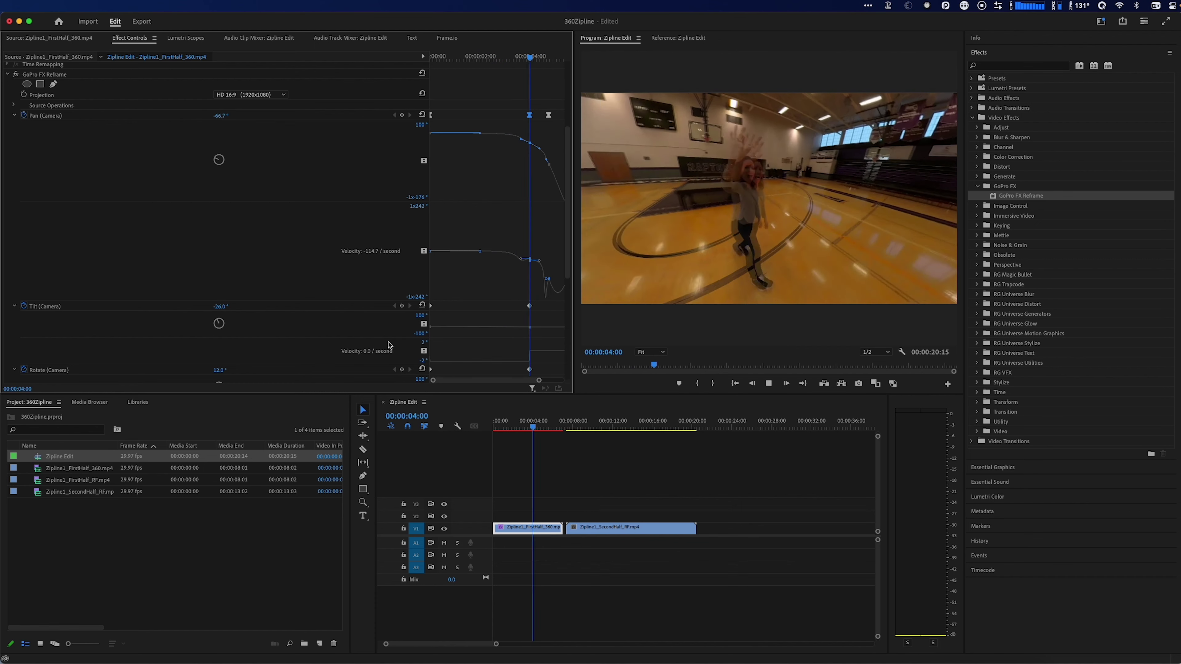
{"action": "key", "text": "space"}
- Fine-tune the Bezier handles on both sides of the 00:00:04:00 camera pan keyframe to smooth the transition
{"action": "left_click_drag", "start_coordinate": [557, 61], "coordinate": [519, 60]}
{"action": "left_click_drag", "start_coordinate": [519, 138], "coordinate": [522, 140]}
{"action": "mouse_move", "coordinate": [519, 57]}
{"action": "left_mouse_down"}
{"action": "mouse_move", "coordinate": [448, 61]}
{"action": "mouse_move", "coordinate": [509, 72]}
{"action": "left_mouse_up"}
{"action": "left_click_drag", "start_coordinate": [525, 144], "coordinate": [529, 156]}
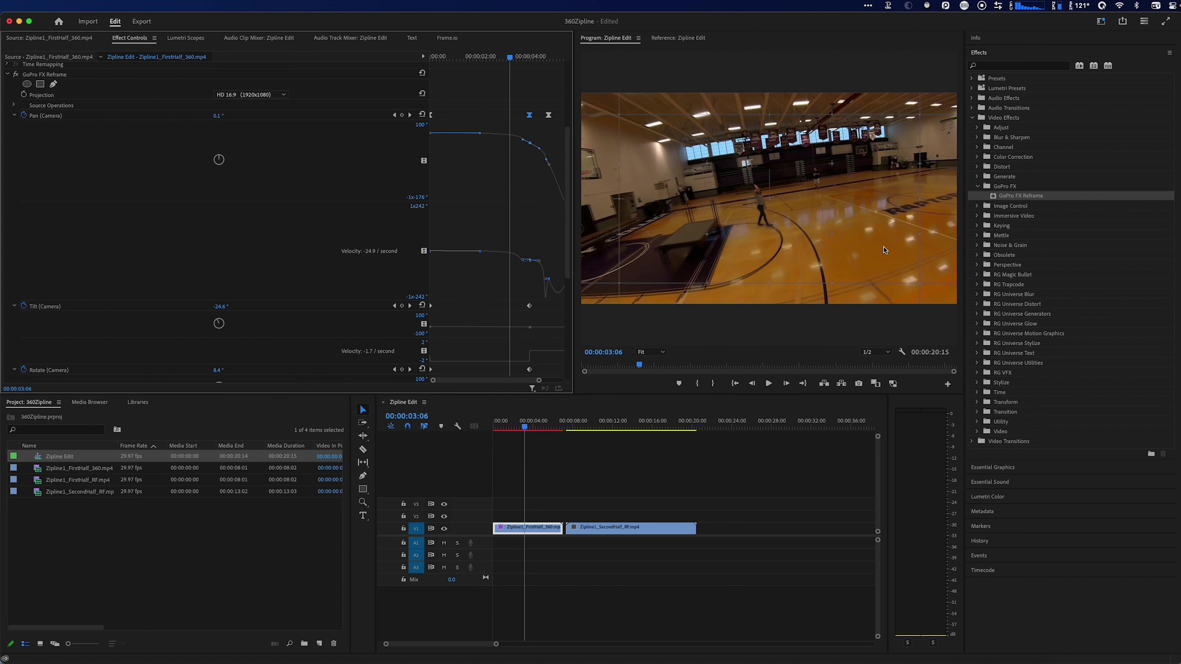
{"action": "mouse_move", "coordinate": [539, 152]}
{"action": "left_mouse_down"}
{"action": "mouse_move", "coordinate": [523, 139]}
{"action": "mouse_move", "coordinate": [538, 149]}
{"action": "left_mouse_up"}
- Lengthen the outgoing Bezier handle of the 00:00:04:23 camera pan keyframe downward along the curve
{"action": "left_click", "coordinate": [548, 159]}
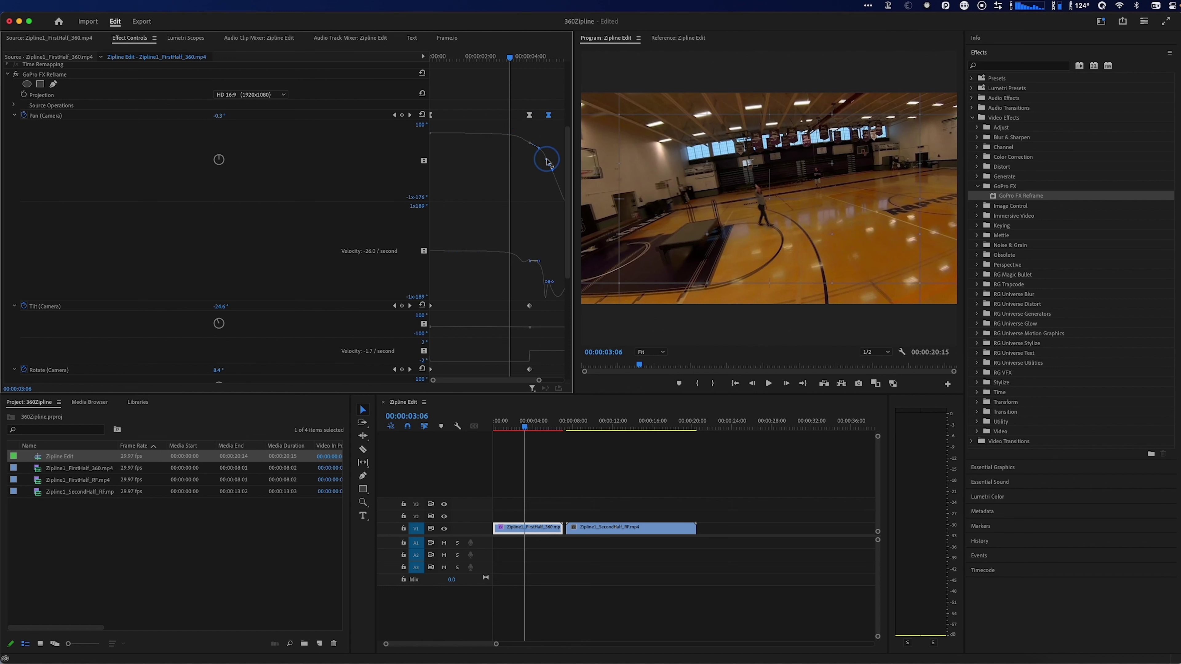
{"action": "left_click_drag", "start_coordinate": [547, 159], "coordinate": [553, 181]}
{"action": "left_click_drag", "start_coordinate": [504, 380], "coordinate": [516, 380]}
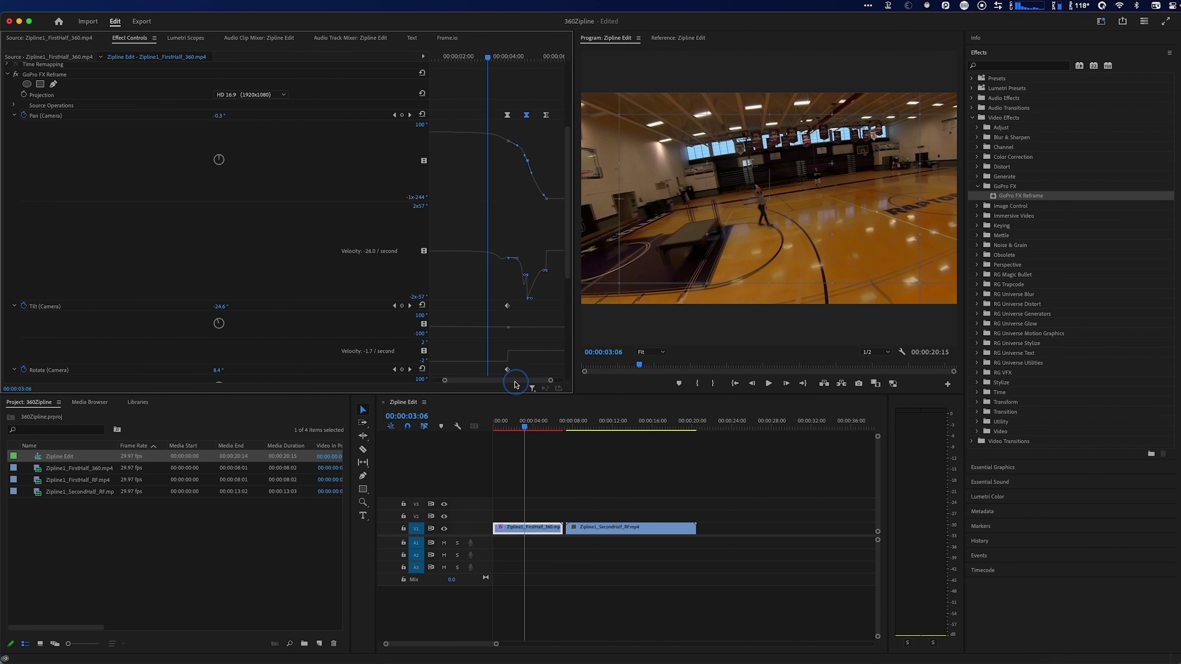
- Smooth the camera pan curve between the 00:00:04:23 and final keyframes with their Bezier handles, and scrub to 00:00:03:24 to check it
{"action": "left_click", "coordinate": [546, 198]}
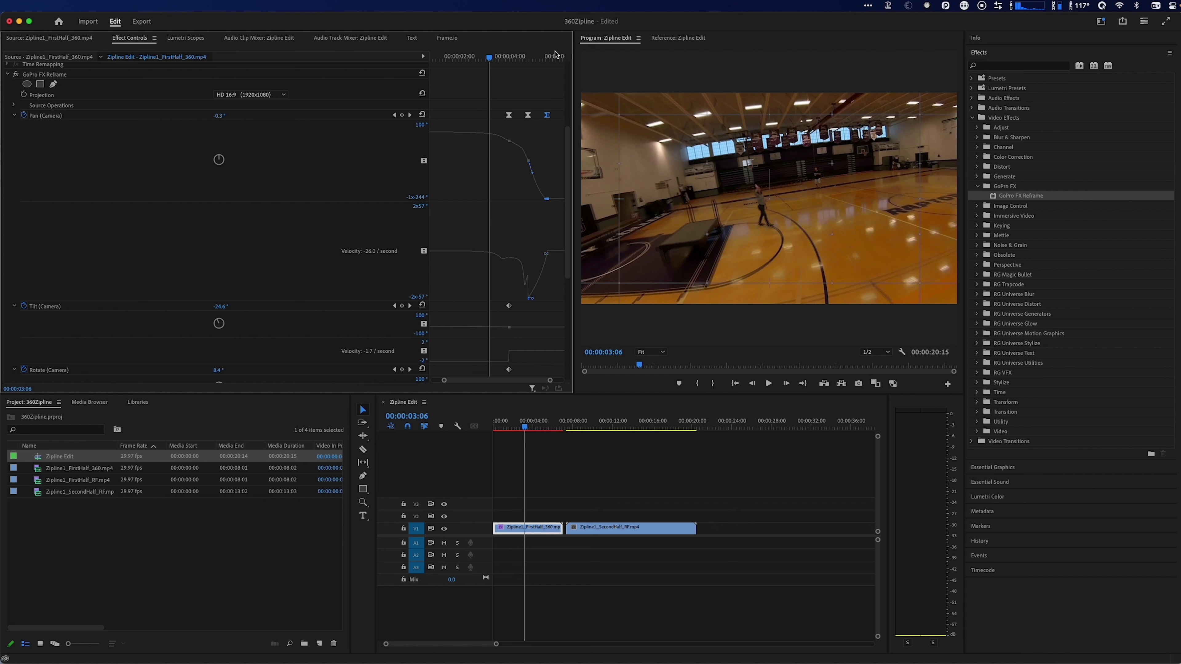
{"action": "left_click", "coordinate": [538, 152]}
{"action": "left_click", "coordinate": [524, 153]}
{"action": "left_click", "coordinate": [509, 140]}
{"action": "left_click", "coordinate": [526, 157]}
{"action": "left_click", "coordinate": [536, 165]}
{"action": "left_click", "coordinate": [528, 160]}
{"action": "left_click_drag", "start_coordinate": [533, 176], "coordinate": [540, 186]}
{"action": "left_click", "coordinate": [547, 226]}
{"action": "left_click_drag", "start_coordinate": [493, 60], "coordinate": [504, 227]}
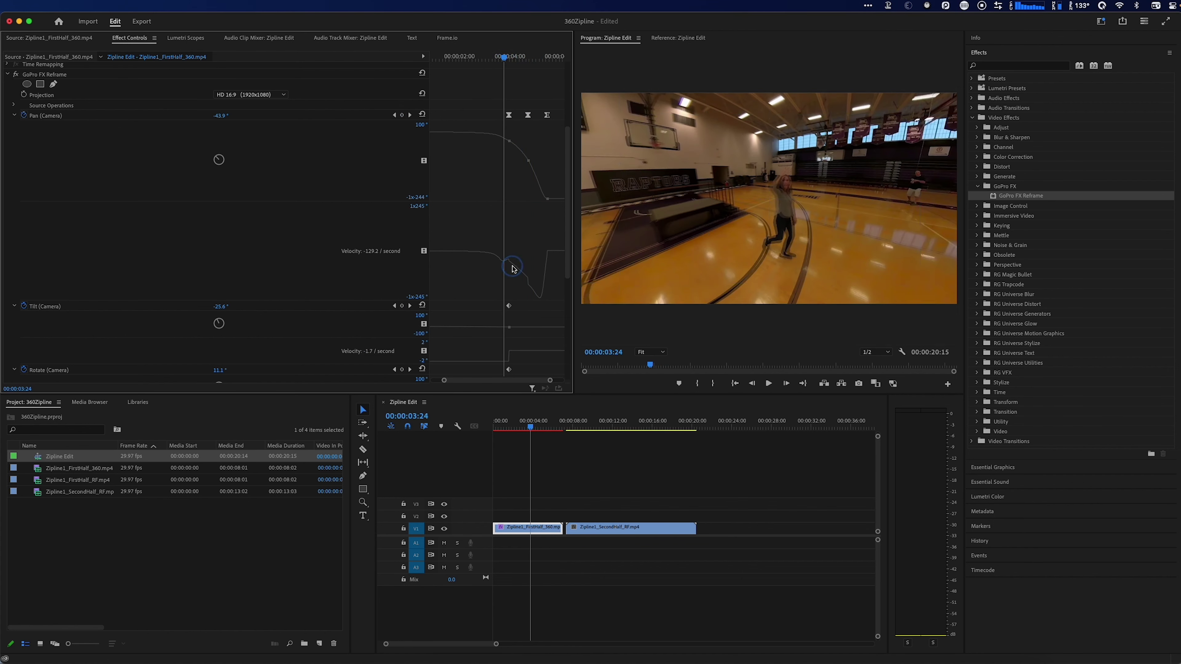
- Play the clip from 00:00:01:21 to check the pan transition, and scrub back to 00:00:03:28
{"action": "left_click", "coordinate": [510, 116]}
{"action": "left_click", "coordinate": [451, 58]}
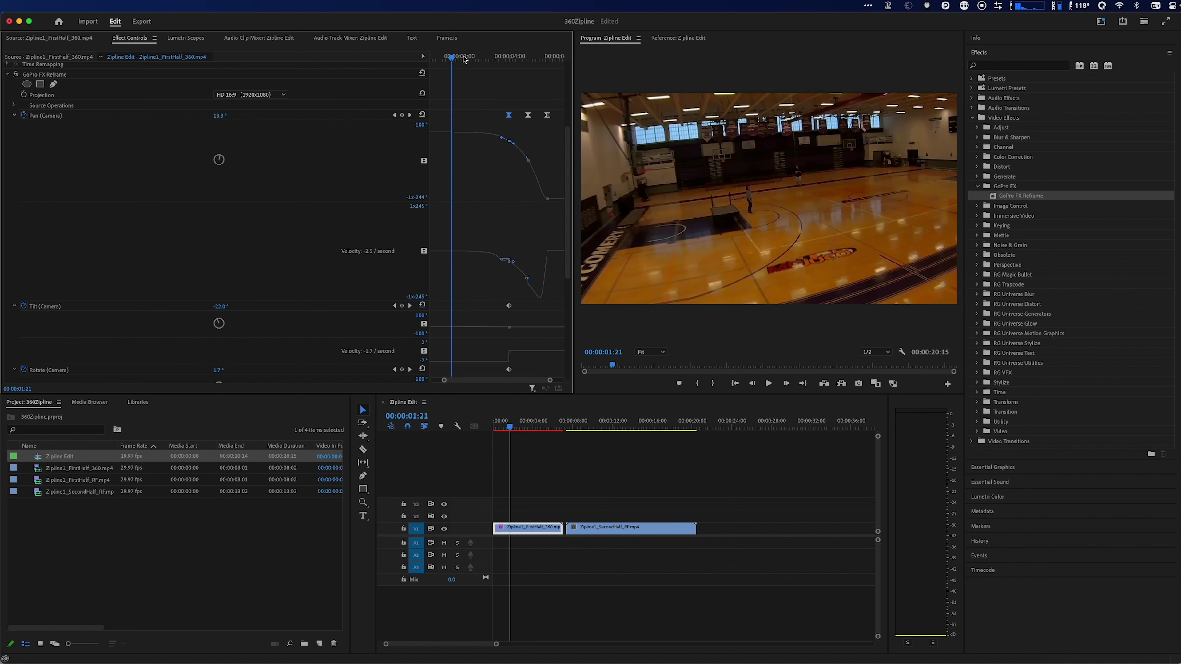
{"action": "key", "text": "space"}
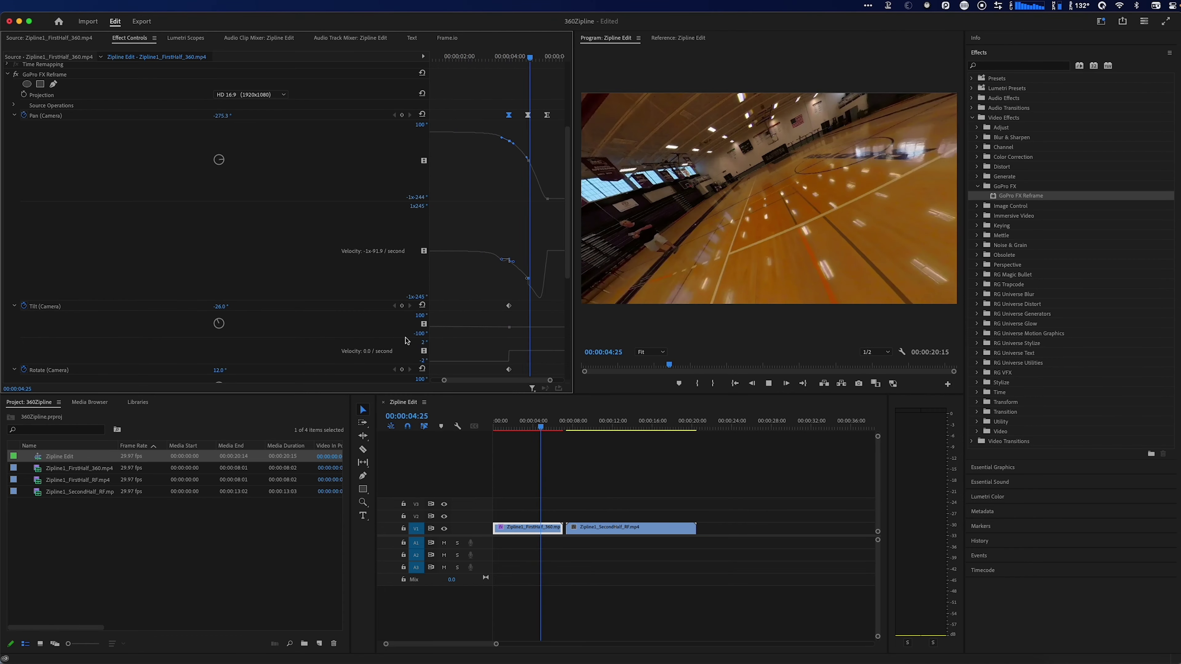
{"action": "mouse_move", "coordinate": [515, 68]}
{"action": "left_mouse_down"}
{"action": "mouse_move", "coordinate": [467, 68]}
{"action": "mouse_move", "coordinate": [507, 71]}
{"action": "left_mouse_up"}
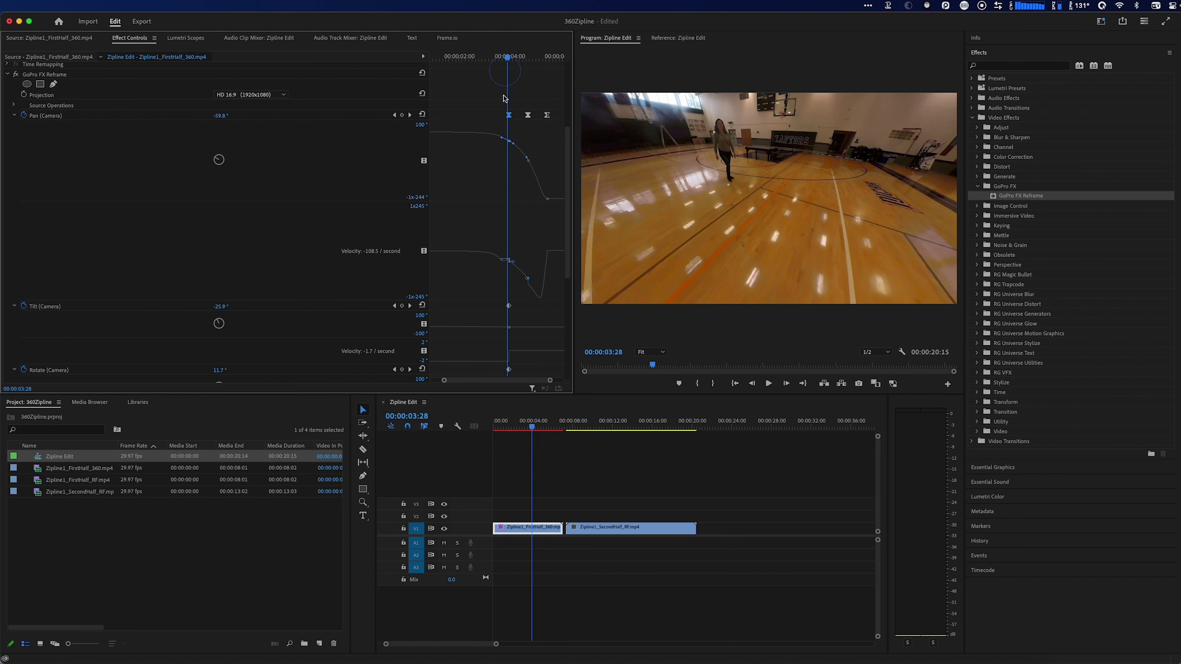
- Lower the velocity handle of the 00:00:04:00 camera pan keyframe to make the pan faster through that point
{"action": "left_click", "coordinate": [511, 264]}
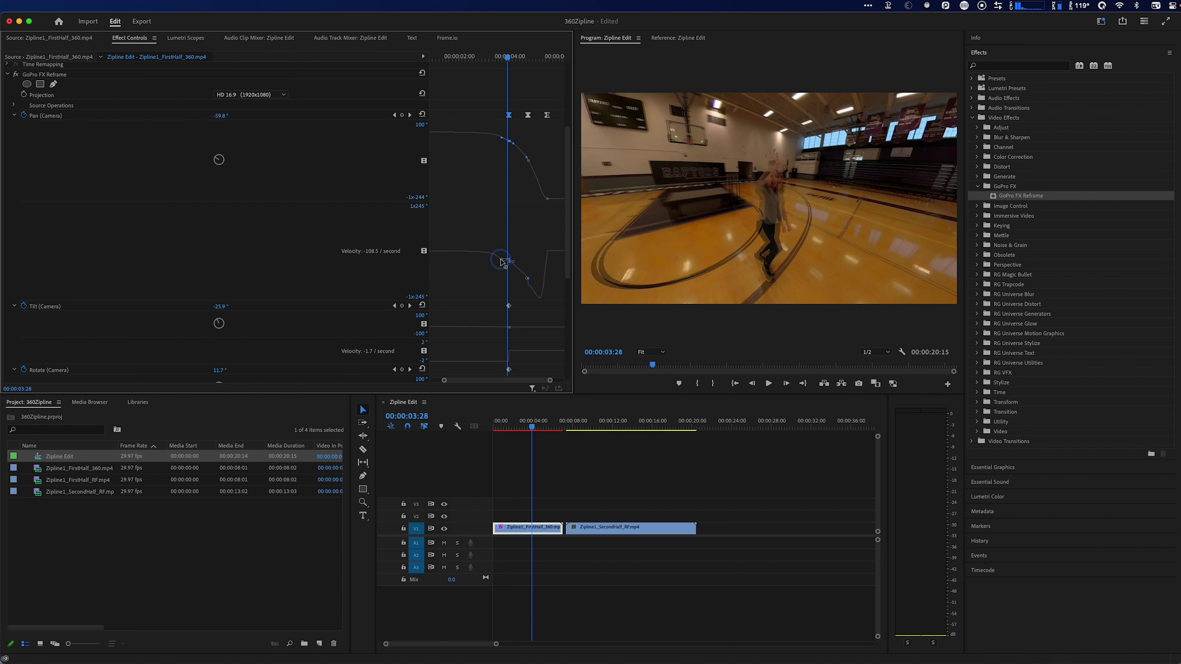
{"action": "left_click_drag", "start_coordinate": [501, 260], "coordinate": [504, 262]}
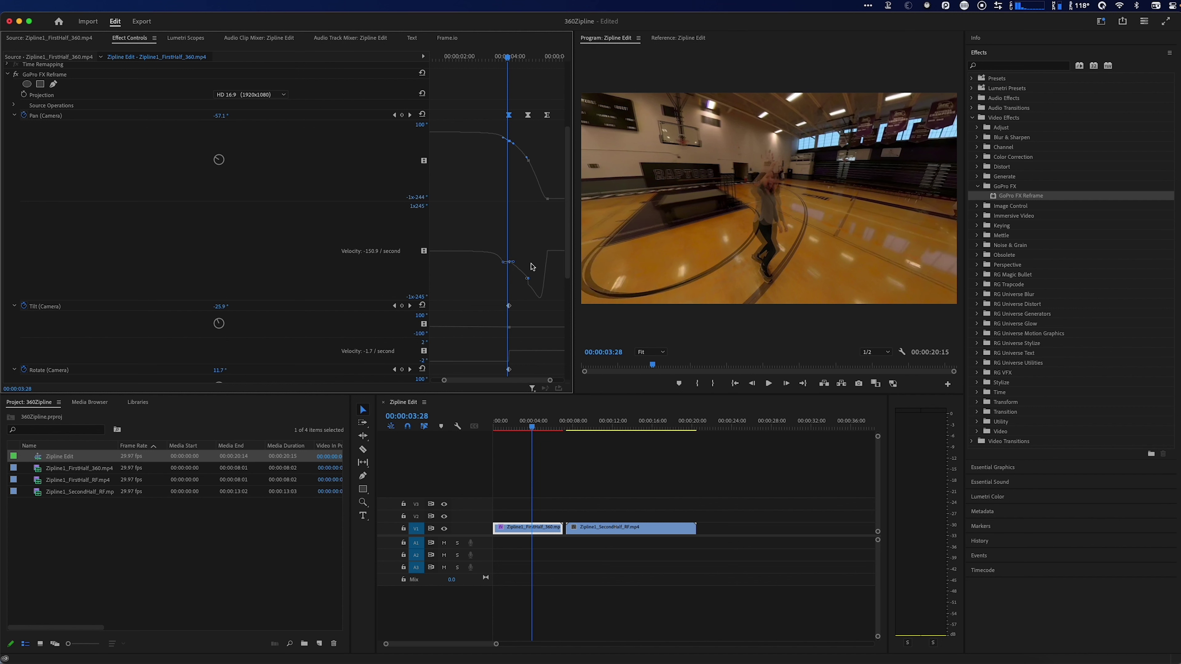
{"action": "left_click_drag", "start_coordinate": [505, 266], "coordinate": [506, 266]}
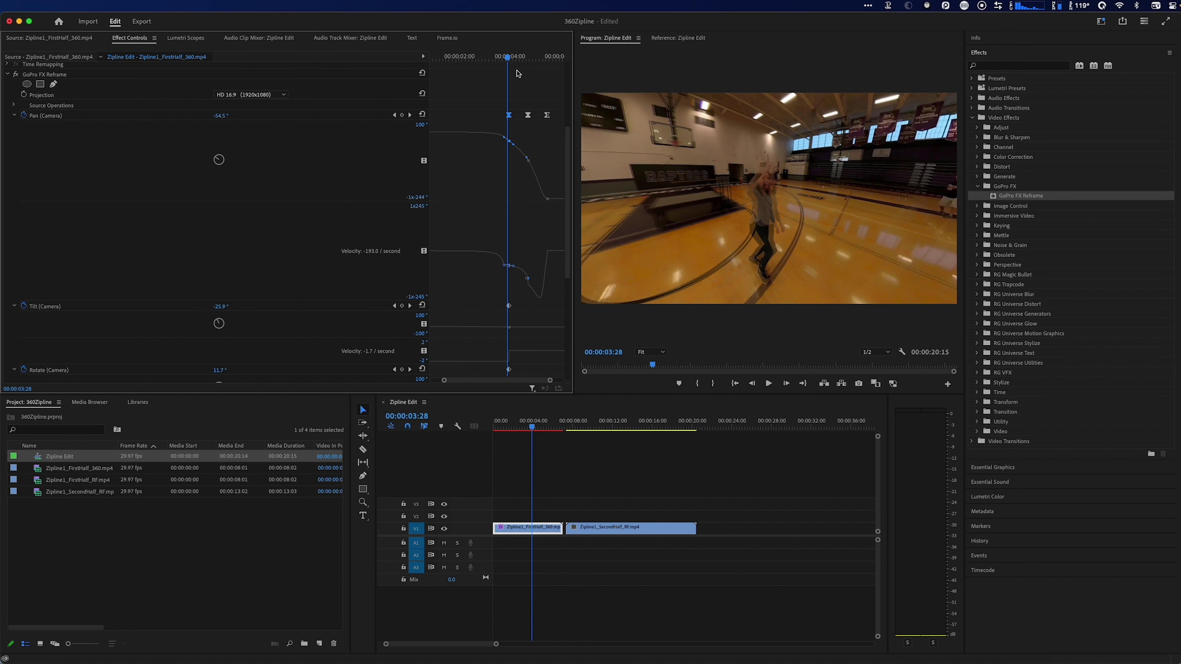
- Replay the clip from before the 00:00:04:00 pan keyframe to check the faster pan, and return to 00:00:03:16
{"action": "left_click_drag", "start_coordinate": [503, 58], "coordinate": [480, 59]}
{"action": "key", "text": "space"}
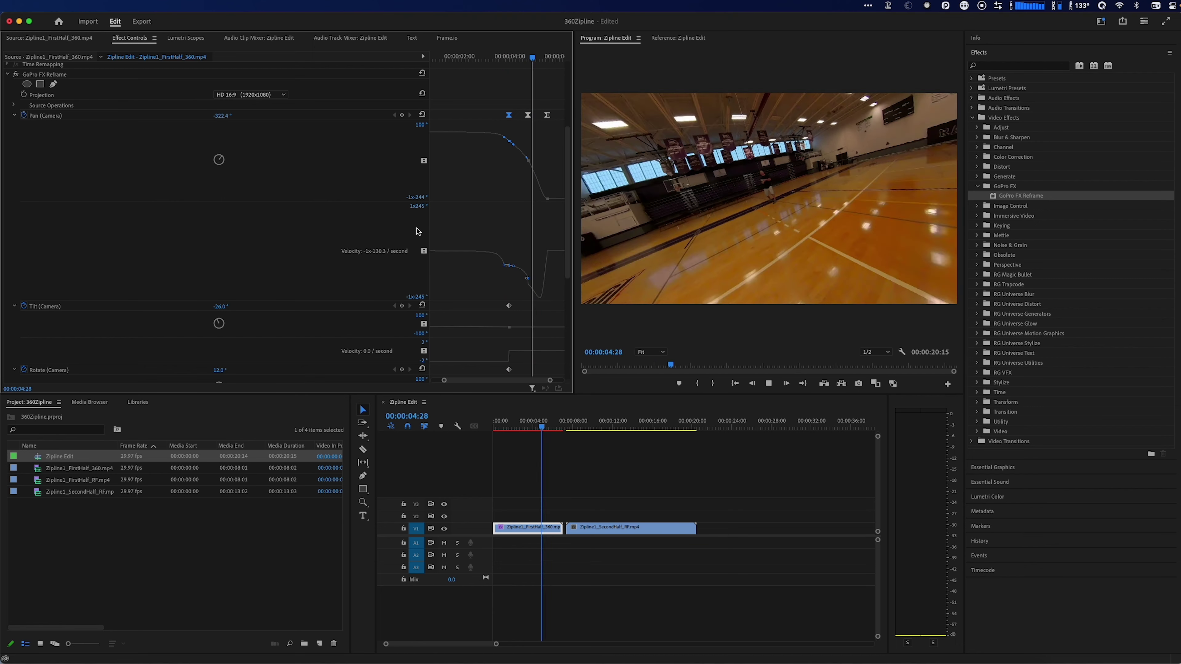
{"action": "key", "text": "space"}
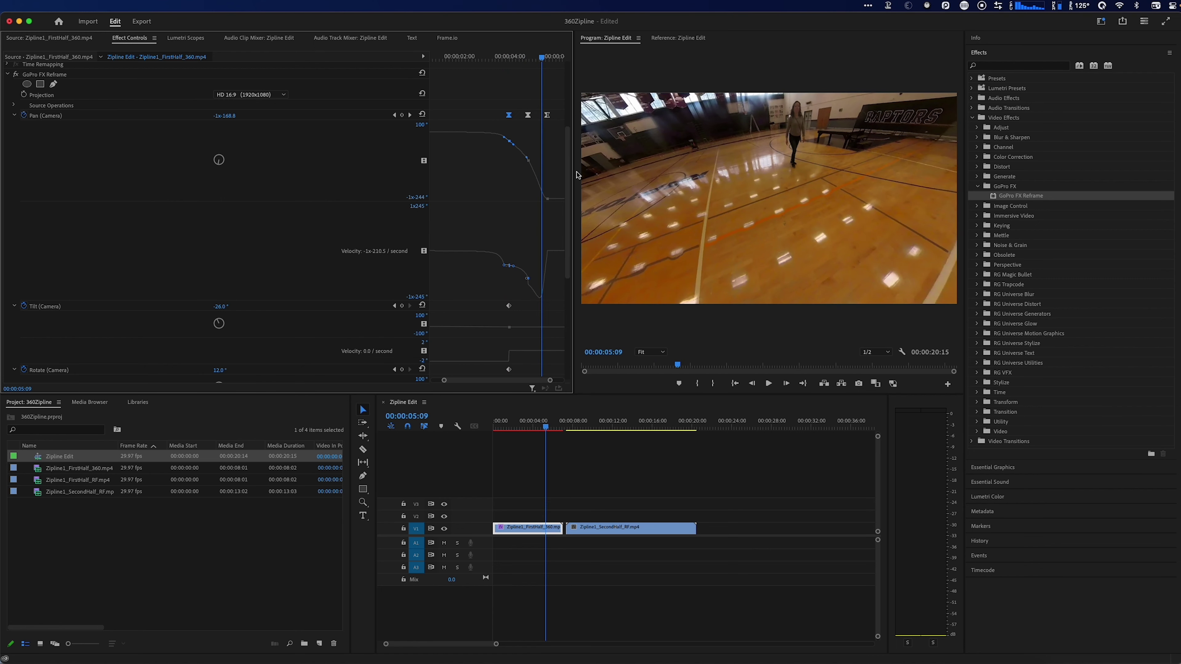
{"action": "left_click", "coordinate": [497, 56]}
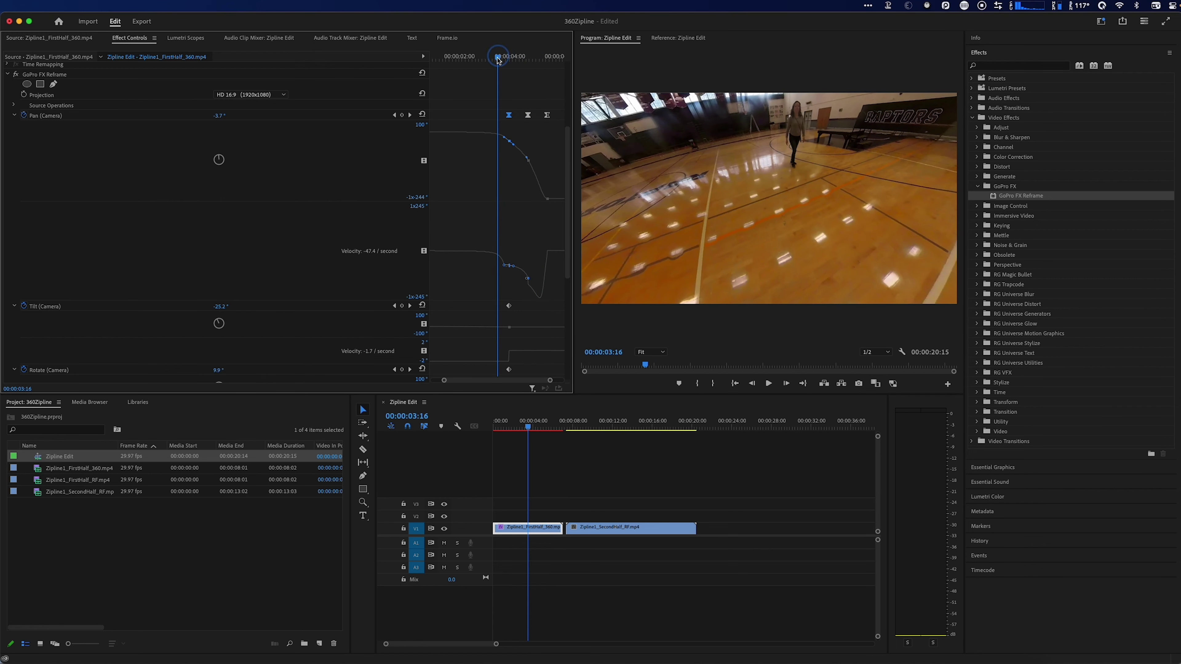
- Collapse the camera pan graph and enlarge the value graph of Rotate (Camera)
{"action": "left_click", "coordinate": [14, 116]}
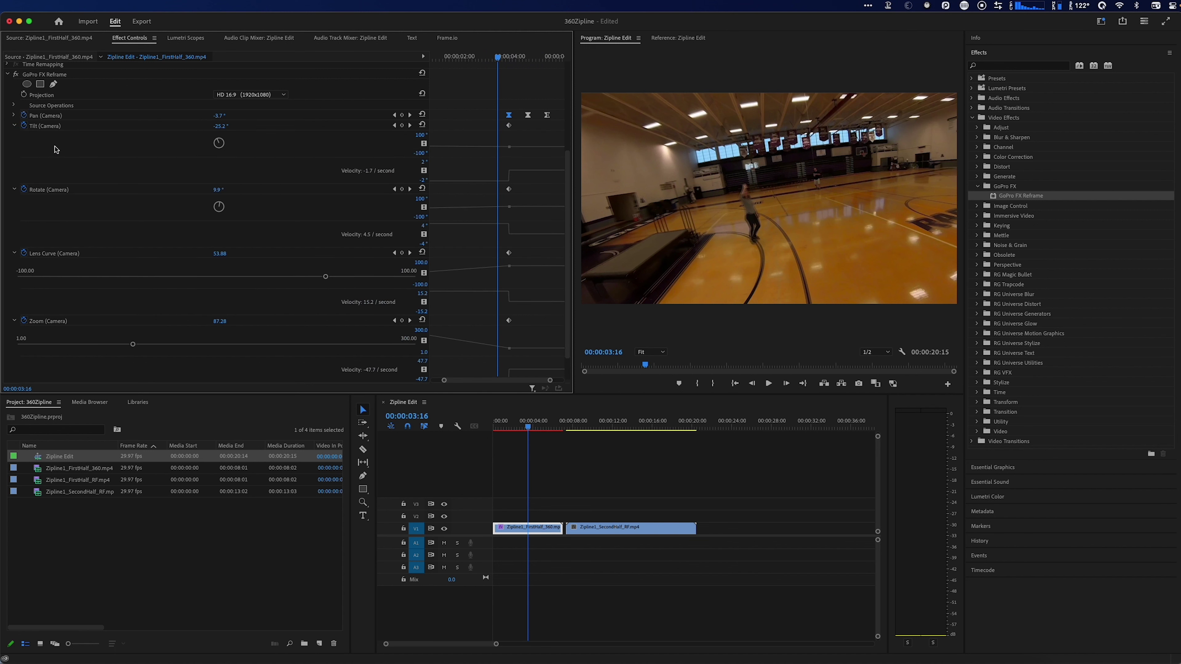
{"action": "mouse_move", "coordinate": [529, 428]}
{"action": "left_mouse_down"}
{"action": "mouse_move", "coordinate": [516, 424]}
{"action": "mouse_move", "coordinate": [527, 425]}
{"action": "left_mouse_up"}
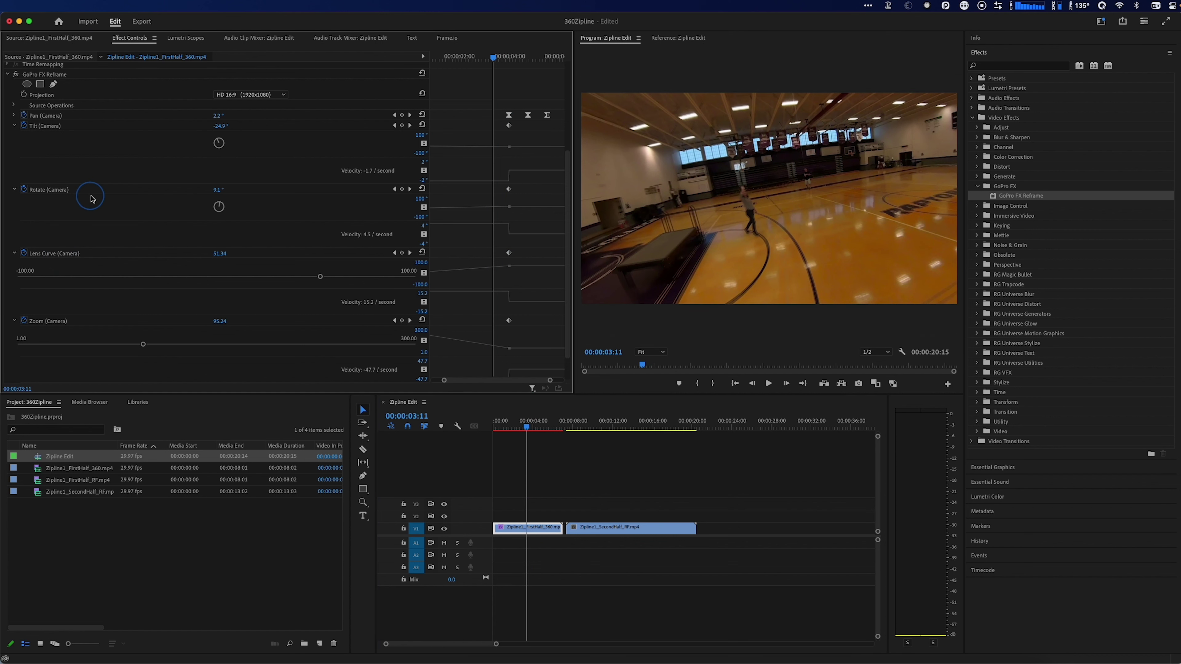
{"action": "left_click", "coordinate": [62, 190]}
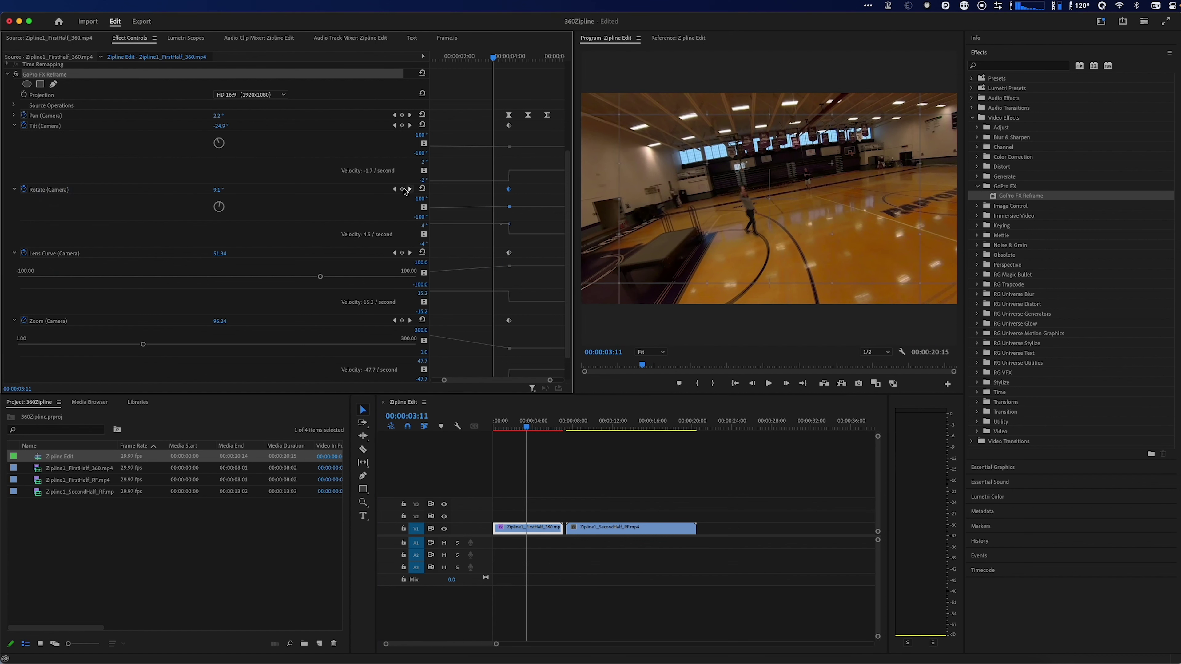
{"action": "left_click", "coordinate": [519, 197]}
{"action": "left_click_drag", "start_coordinate": [441, 220], "coordinate": [443, 255]}
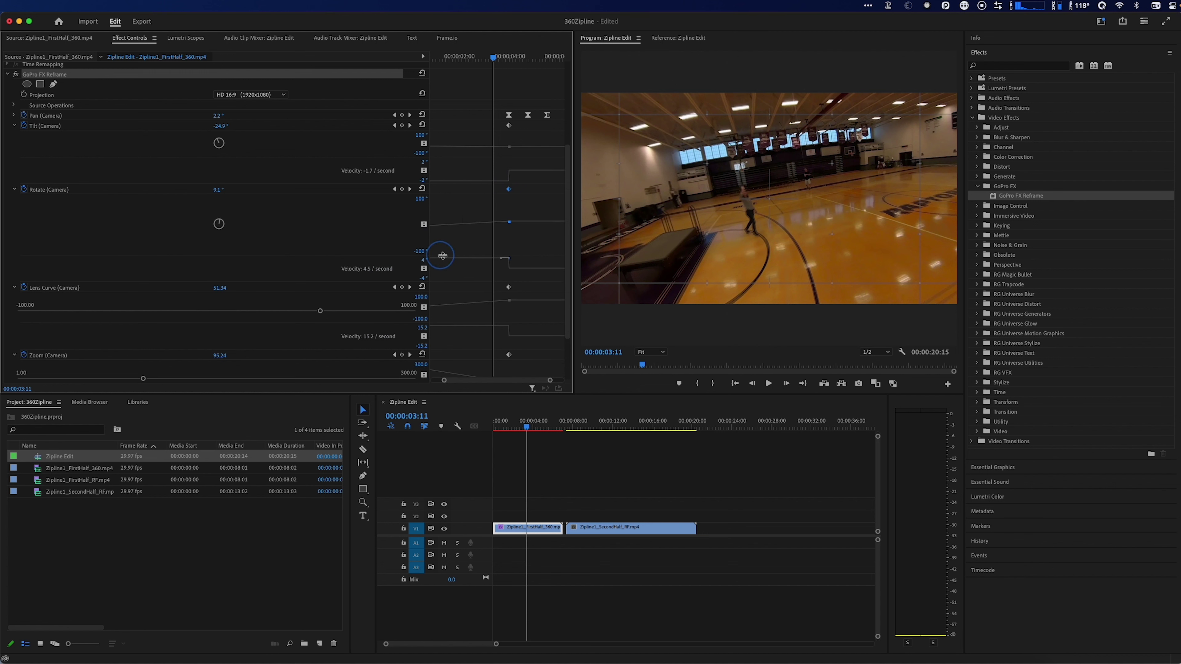
- Scrub between the clip's start and the keyframes around 00:00:04:00 to compare the camera rotation
{"action": "left_click_drag", "start_coordinate": [493, 57], "coordinate": [510, 58]}
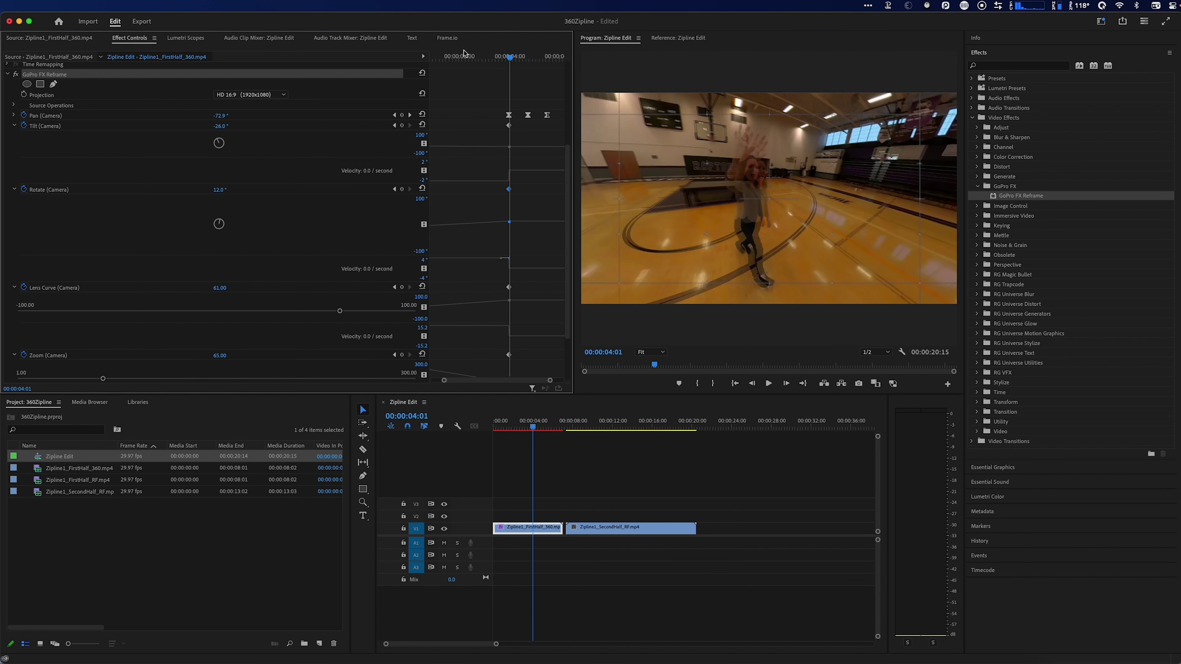
{"action": "left_click_drag", "start_coordinate": [444, 57], "coordinate": [391, 60]}
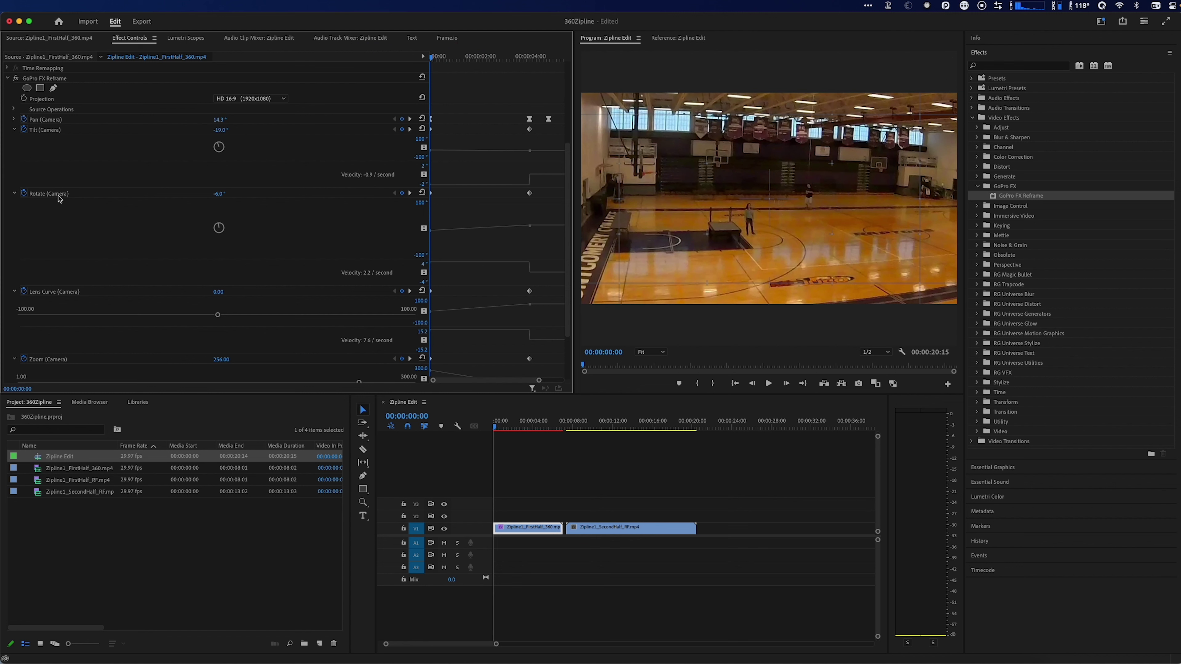
{"action": "left_click_drag", "start_coordinate": [430, 64], "coordinate": [488, 63]}
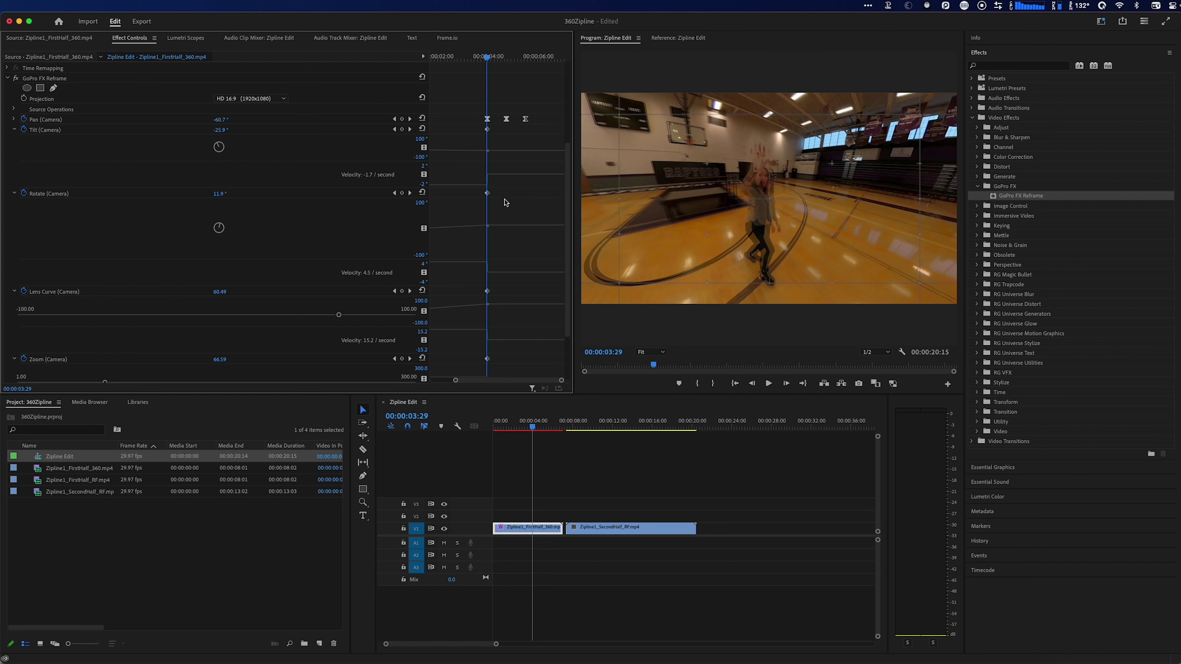
{"action": "left_click_drag", "start_coordinate": [509, 381], "coordinate": [487, 381]}
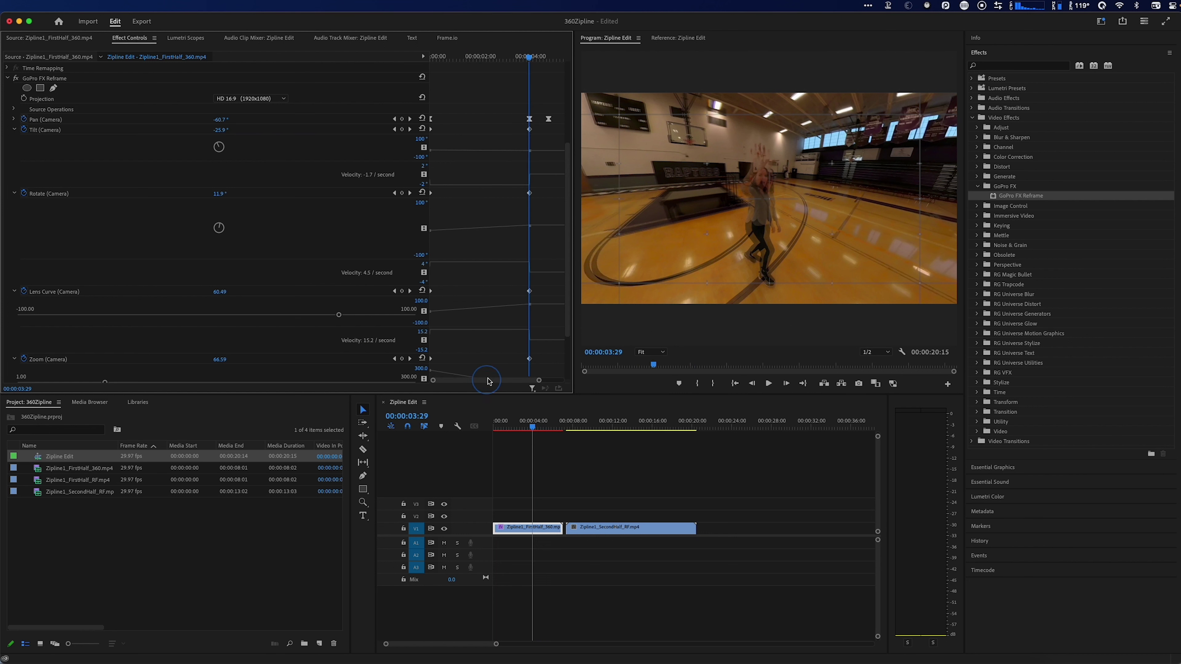
- Convert the Rotate (Camera) keyframes to Bezier and shape their handles so most of the rotation happens just before 00:00:04:00
{"action": "left_click", "coordinate": [104, 193]}
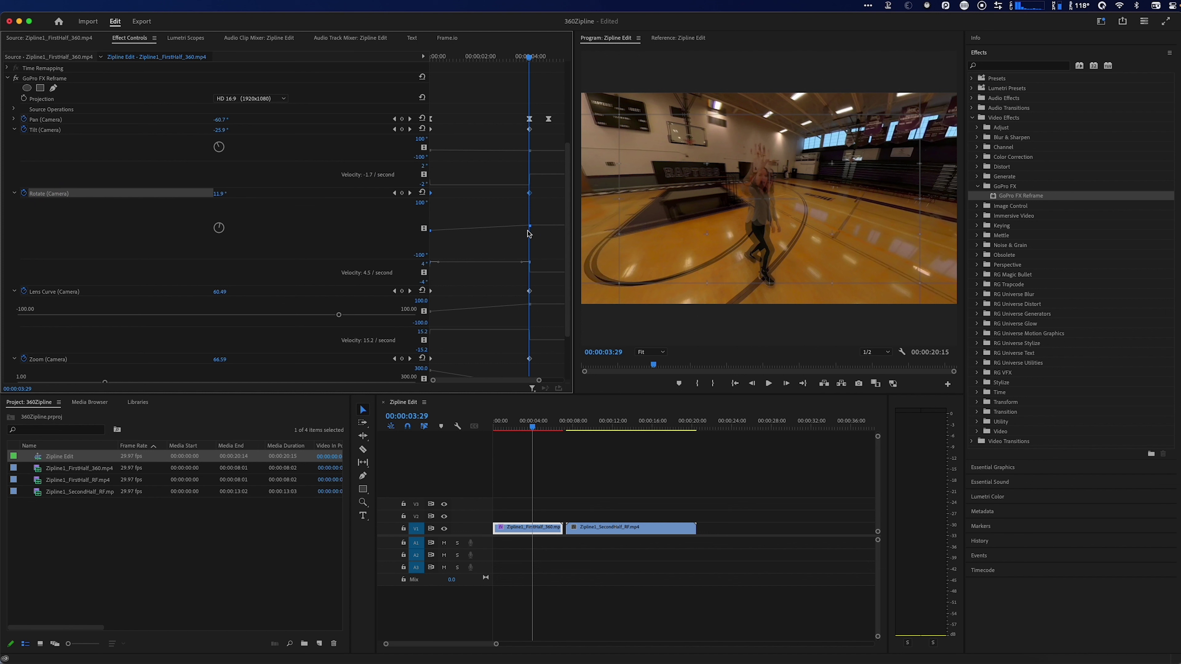
{"action": "right_click", "coordinate": [530, 188]}
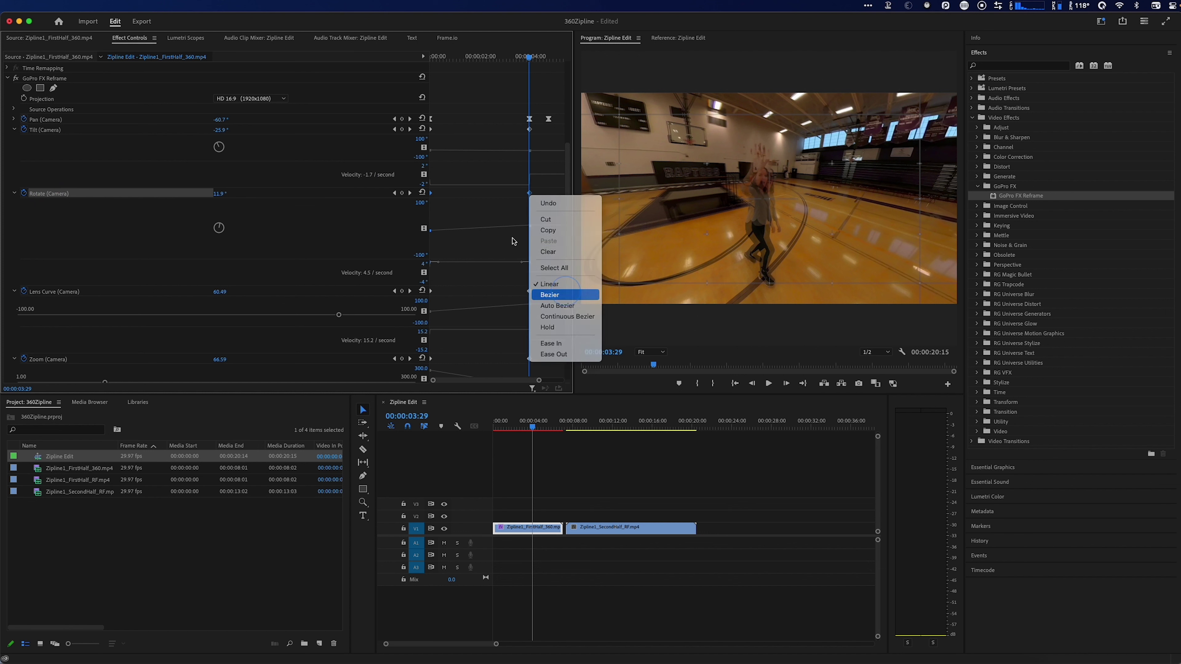
{"action": "left_click", "coordinate": [556, 293]}
{"action": "left_click", "coordinate": [461, 217]}
{"action": "left_click", "coordinate": [529, 193]}
{"action": "left_click_drag", "start_coordinate": [513, 227], "coordinate": [524, 228]}
{"action": "mouse_move", "coordinate": [446, 233]}
{"action": "left_mouse_down"}
{"action": "mouse_move", "coordinate": [480, 234]}
{"action": "mouse_move", "coordinate": [463, 234]}
{"action": "left_mouse_up"}
{"action": "left_click", "coordinate": [463, 234]}
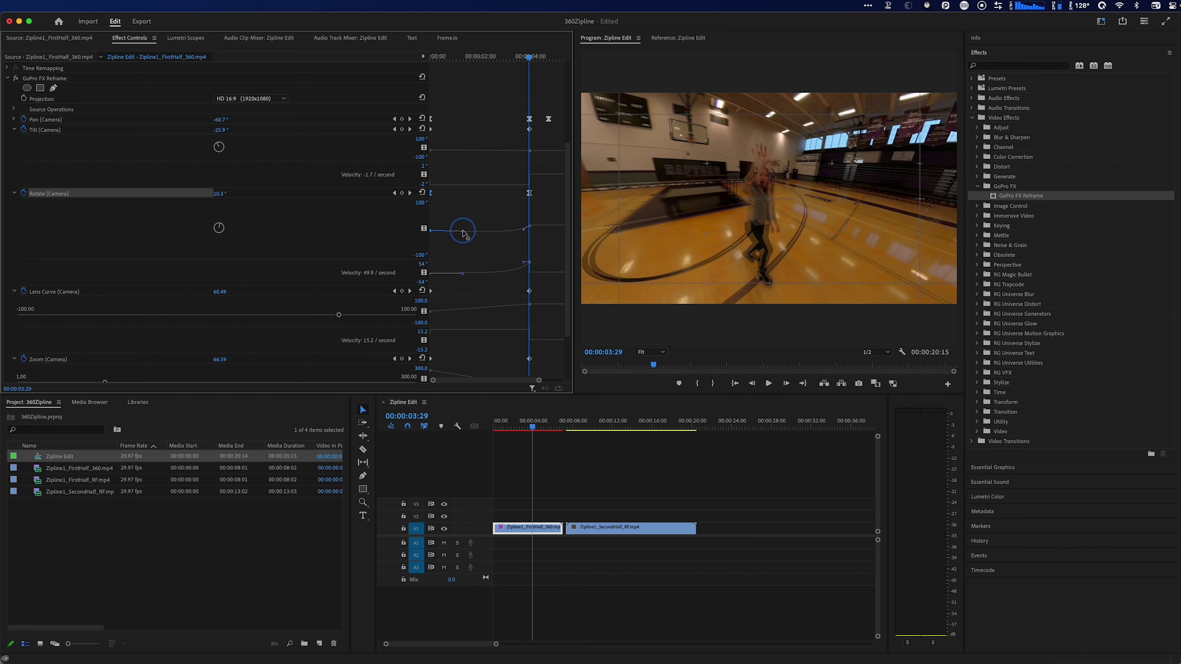
{"action": "left_click_drag", "start_coordinate": [463, 231], "coordinate": [463, 230]}
- Move the Zoom (Camera) keyframe at 00:00:04:00 to align with the pan keyframe at 00:00:04:23
{"action": "left_click_drag", "start_coordinate": [481, 63], "coordinate": [545, 84]}
{"action": "left_click", "coordinate": [406, 121]}
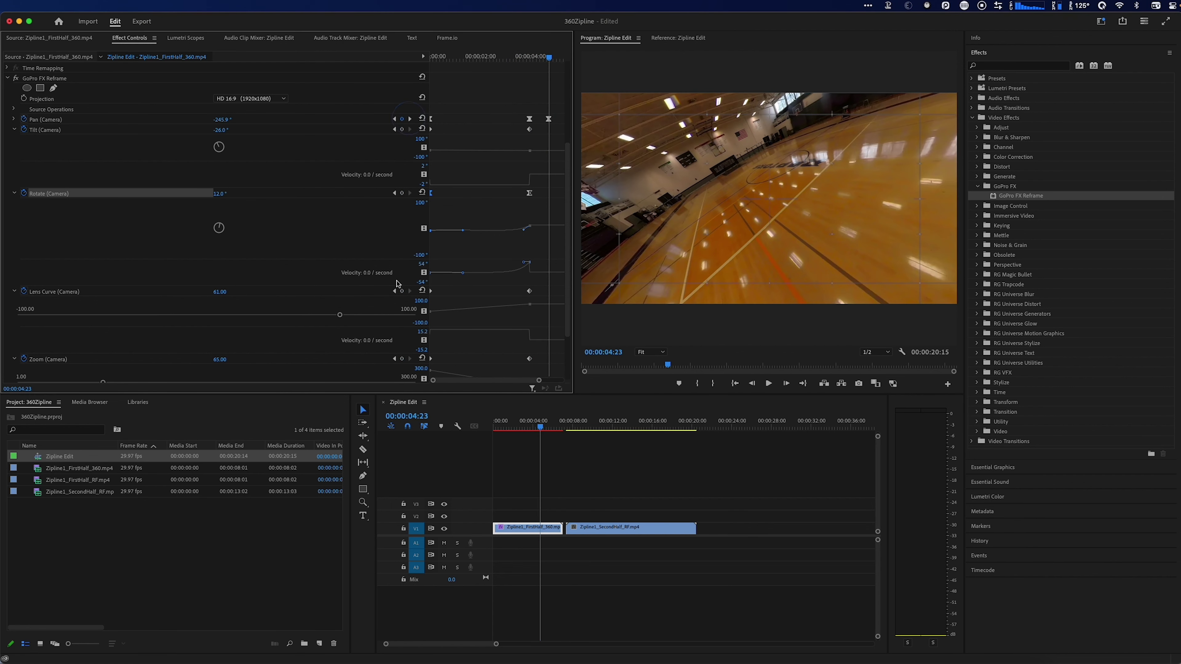
{"action": "scroll", "coordinate": [537, 293], "scroll_direction": "down", "scroll_amount": 3}
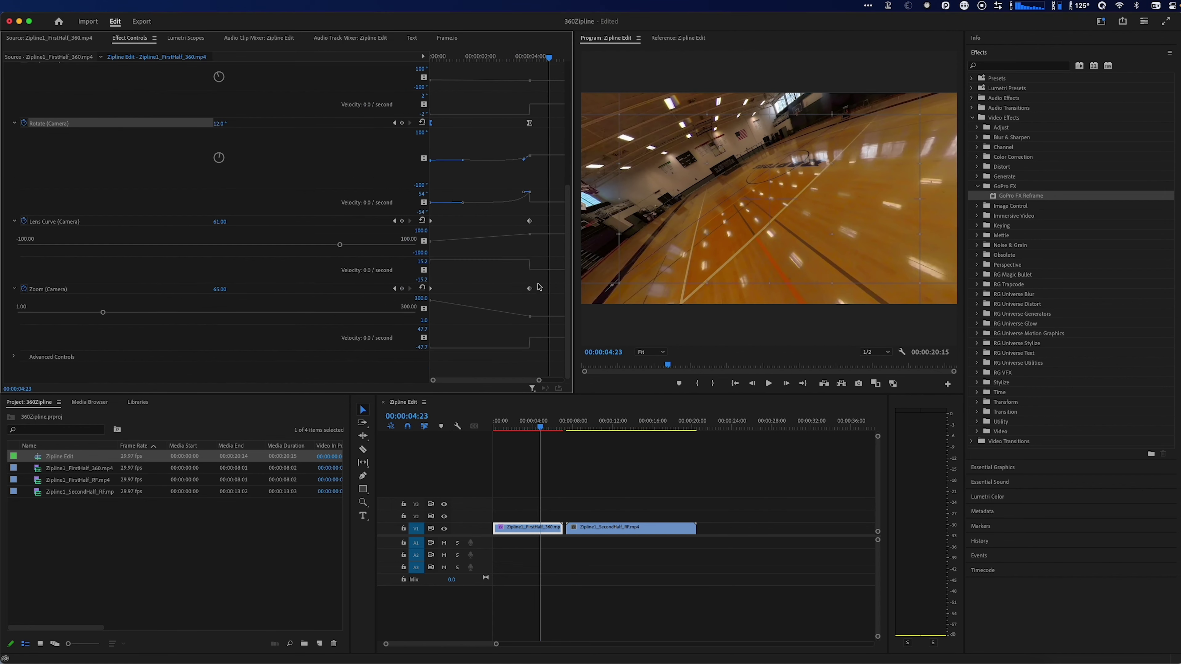
{"action": "left_click", "coordinate": [54, 290]}
{"action": "mouse_move", "coordinate": [528, 291]}
{"action": "left_mouse_down"}
{"action": "mouse_move", "coordinate": [547, 291]}
{"action": "mouse_move", "coordinate": [472, 287]}
{"action": "mouse_move", "coordinate": [549, 288]}
{"action": "left_mouse_up"}
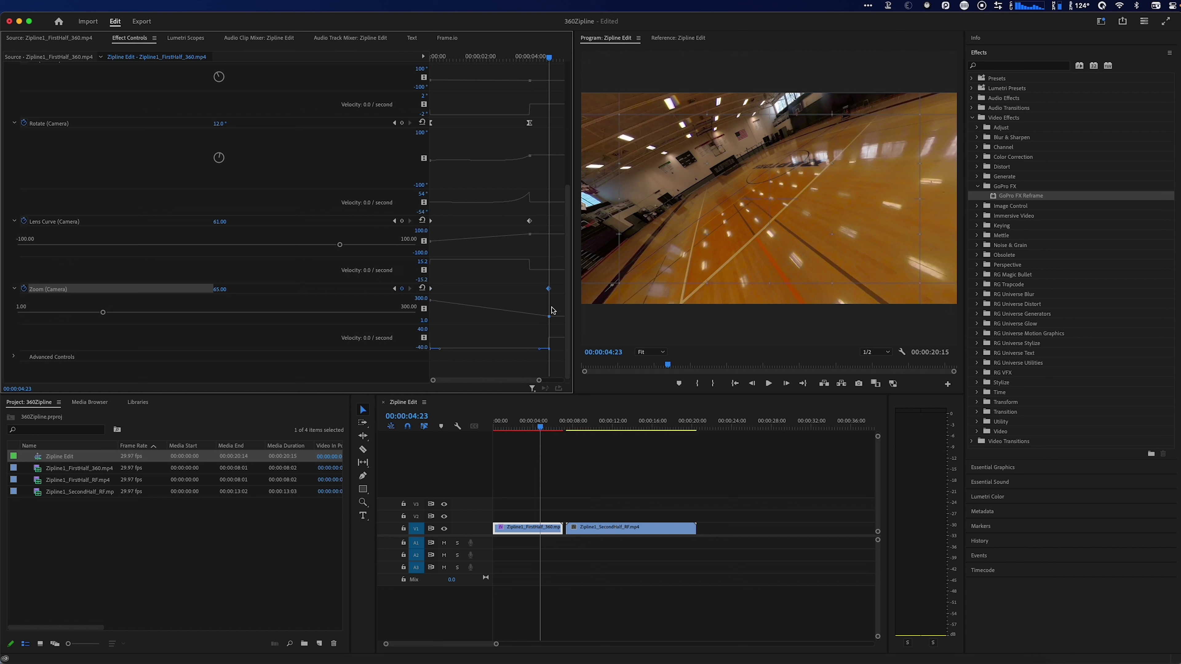
- Convert the Zoom (Camera) keyframes to Bezier and shape the curve so the zoom drops early and eases out
{"action": "right_click", "coordinate": [549, 289]}
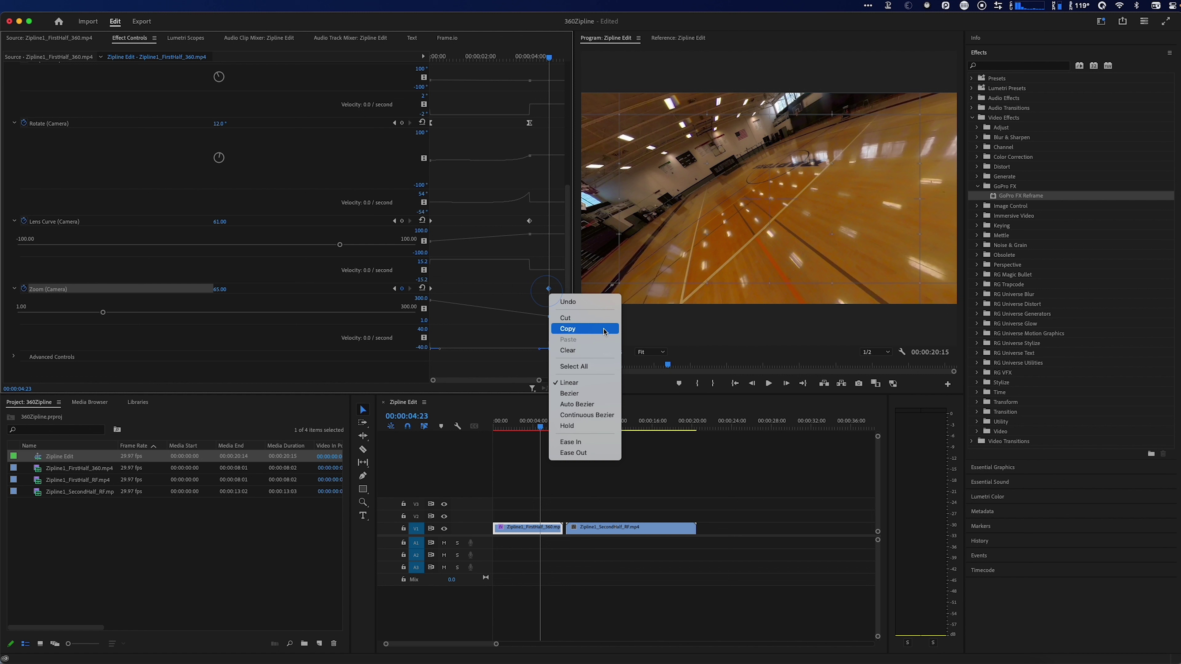
{"action": "left_click", "coordinate": [612, 398]}
{"action": "left_click_drag", "start_coordinate": [517, 317], "coordinate": [493, 317]}
{"action": "left_click", "coordinate": [497, 299]}
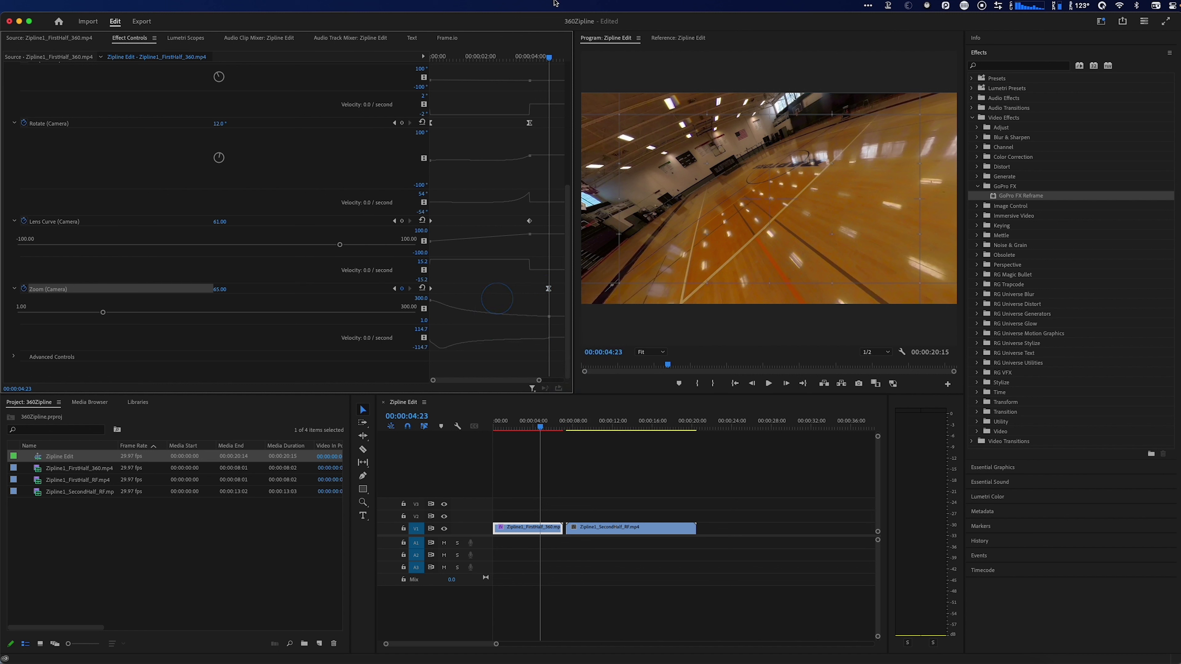
- Play the sequence from the beginning to check the eased rotation and zoom
{"action": "key", "text": "Home"}
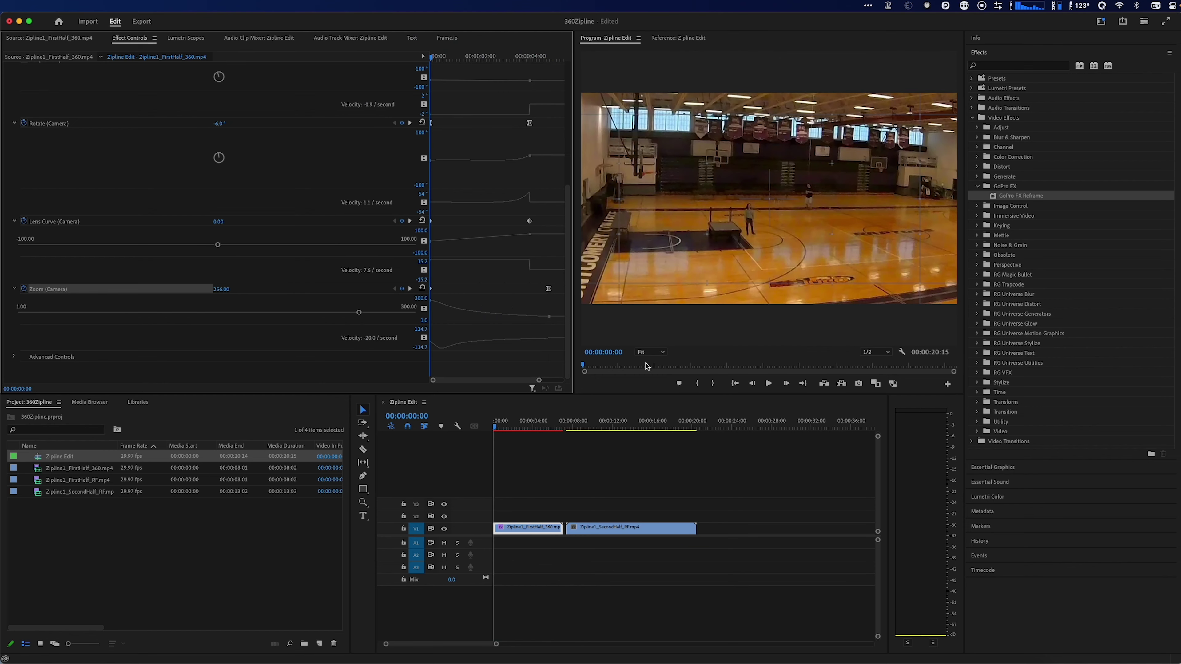
{"action": "key", "text": "space"}
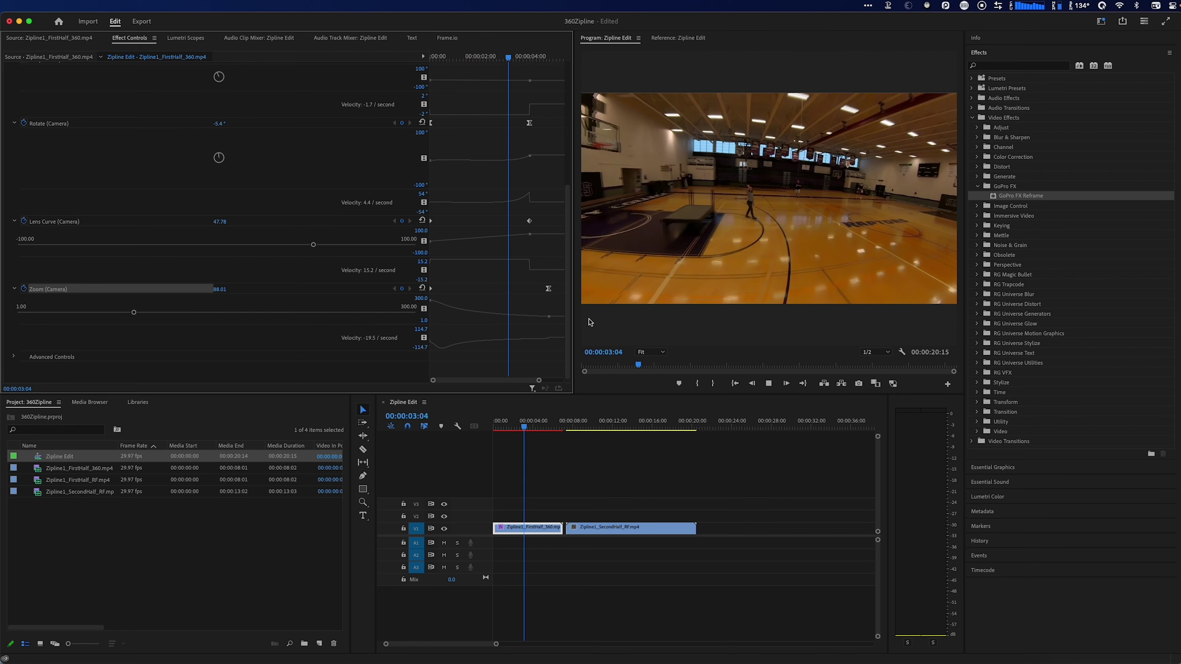
{"action": "key", "text": "space"}
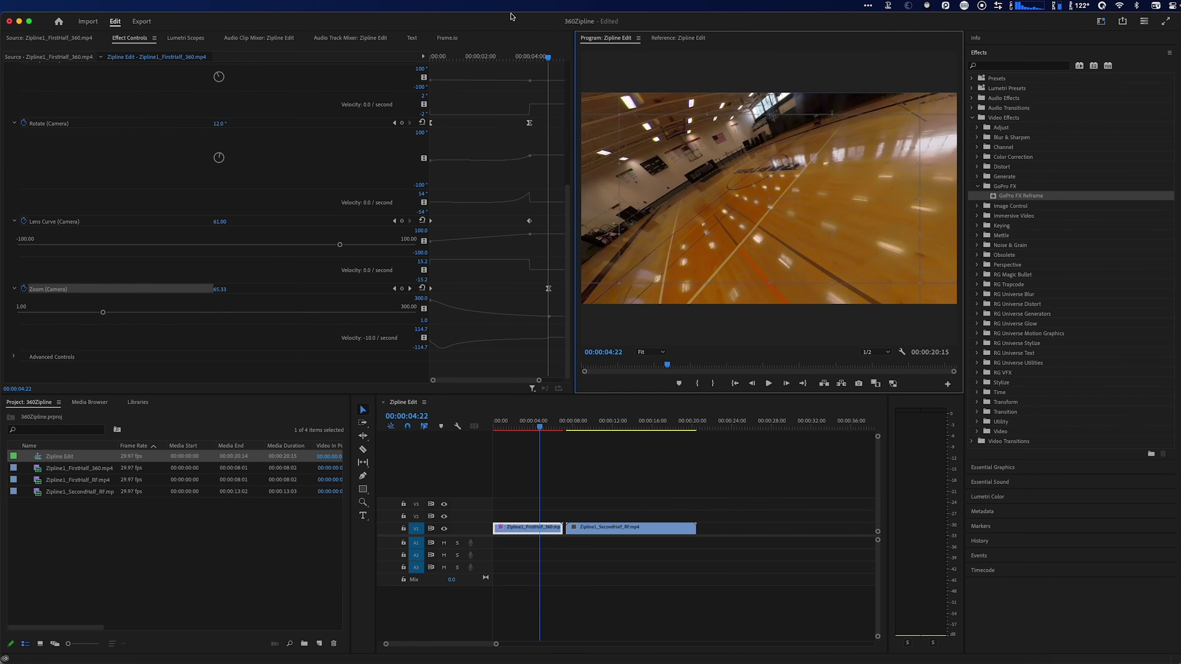
- Select the 00:00:04:23 camera pan keyframe and play from 00:00:02:17 to check the pan timing around it
{"action": "mouse_move", "coordinate": [542, 61]}
{"action": "left_mouse_down"}
{"action": "mouse_move", "coordinate": [559, 52]}
{"action": "mouse_move", "coordinate": [544, 56]}
{"action": "left_mouse_up"}
{"action": "scroll", "coordinate": [545, 178], "scroll_direction": "up", "scroll_amount": 5}
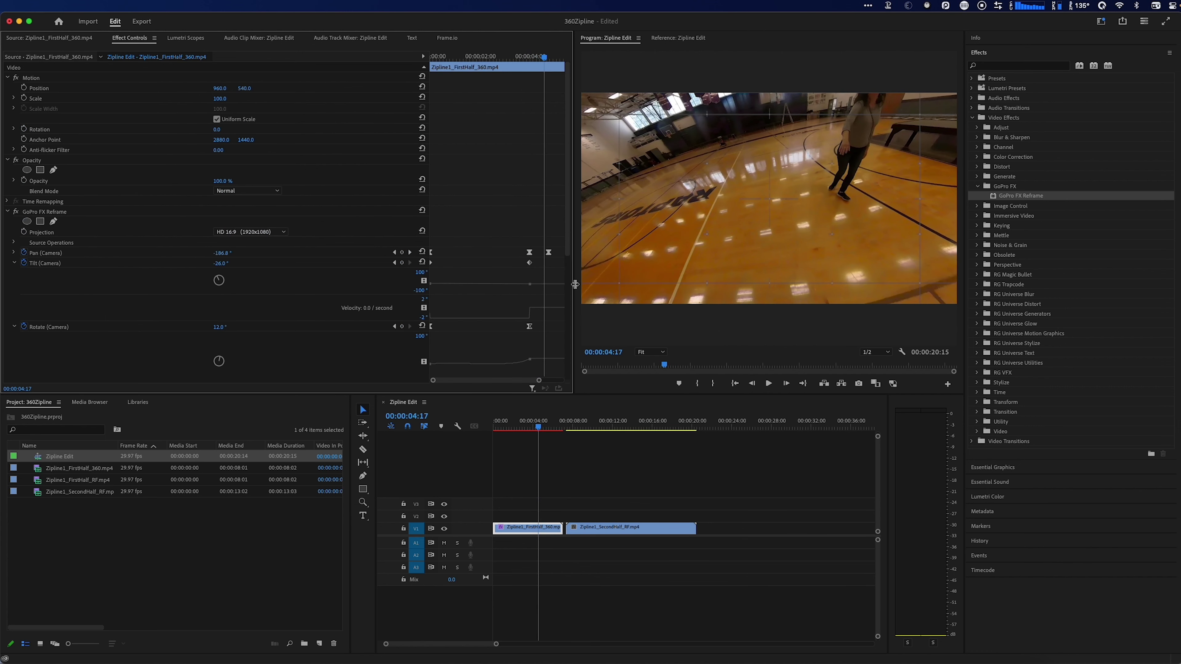
{"action": "left_click", "coordinate": [548, 252]}
{"action": "left_click", "coordinate": [495, 56]}
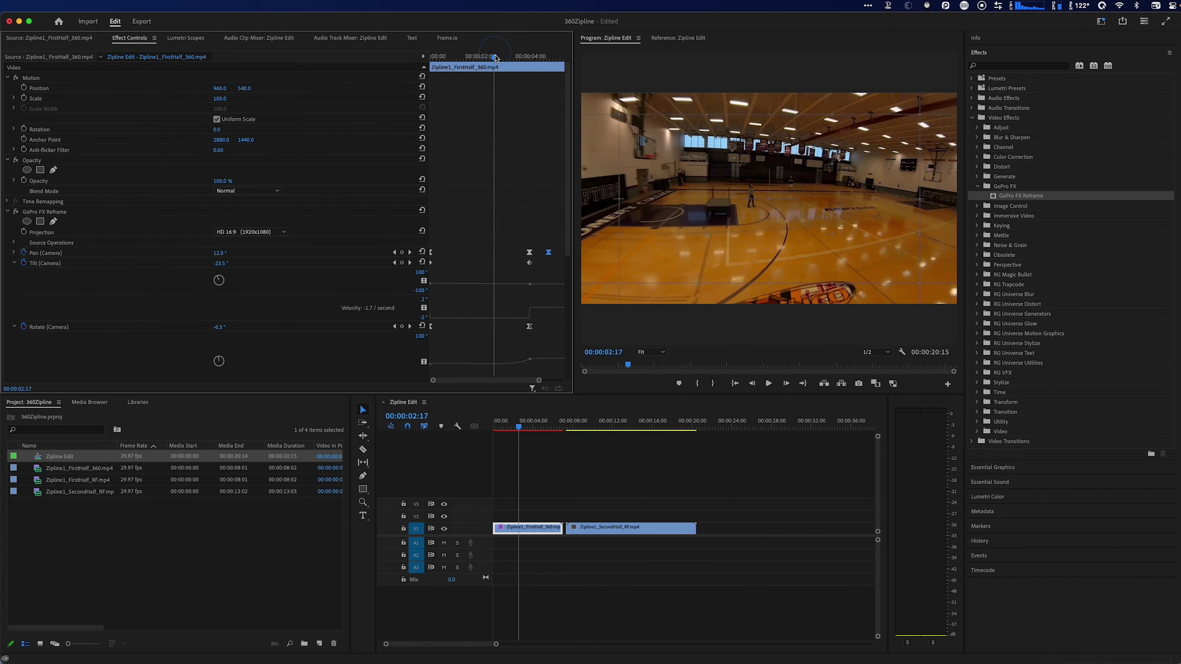
{"action": "key", "text": "space"}
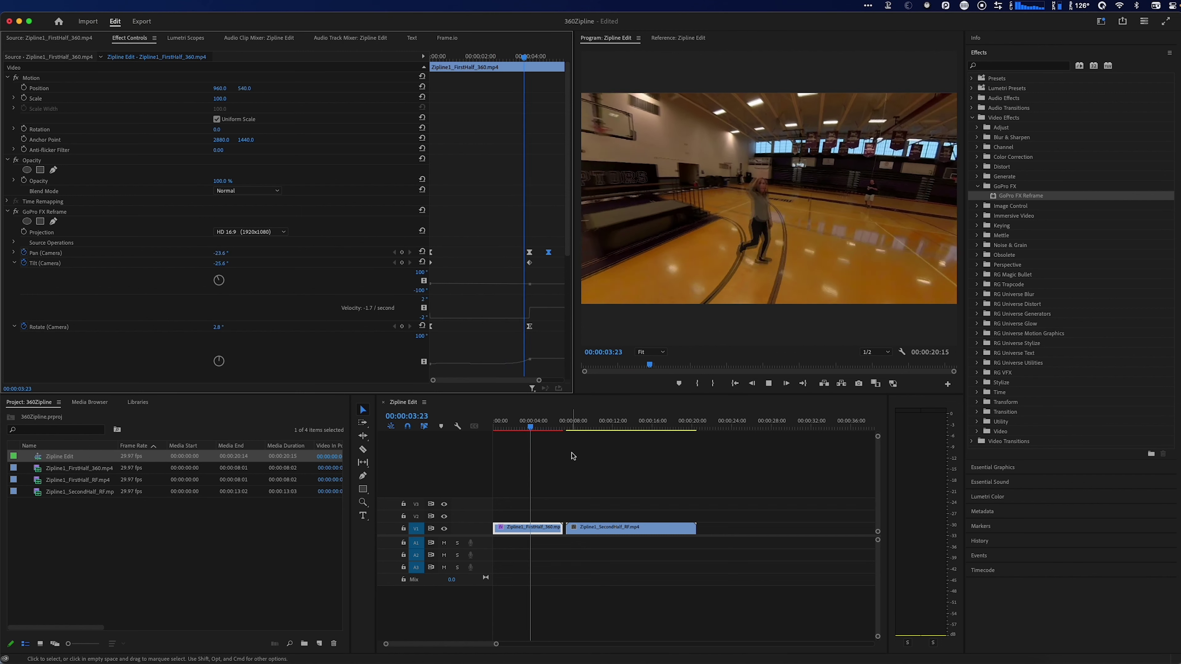
{"action": "key", "text": "space"}
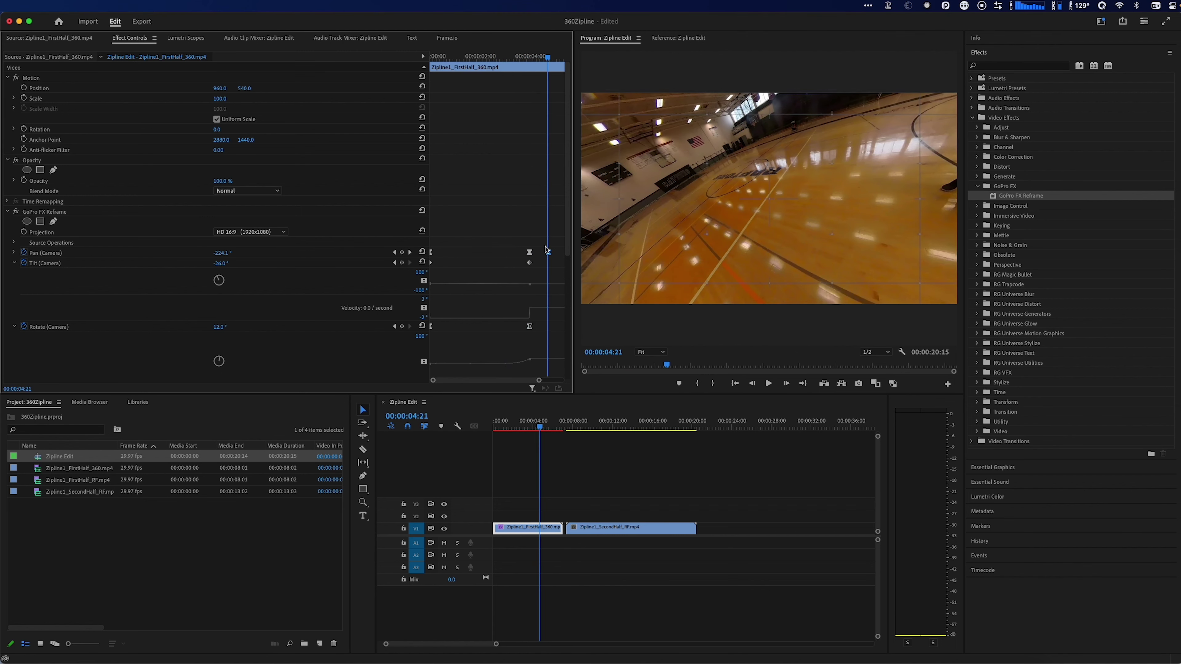
- Expand the camera pan graph and move the 00:00:04:23 pan keyframe about halfway back toward the 00:00:04:00 keyframe
{"action": "left_click", "coordinate": [65, 252]}
{"action": "left_click", "coordinate": [13, 253]}
{"action": "left_click_drag", "start_coordinate": [548, 253], "coordinate": [539, 255]}
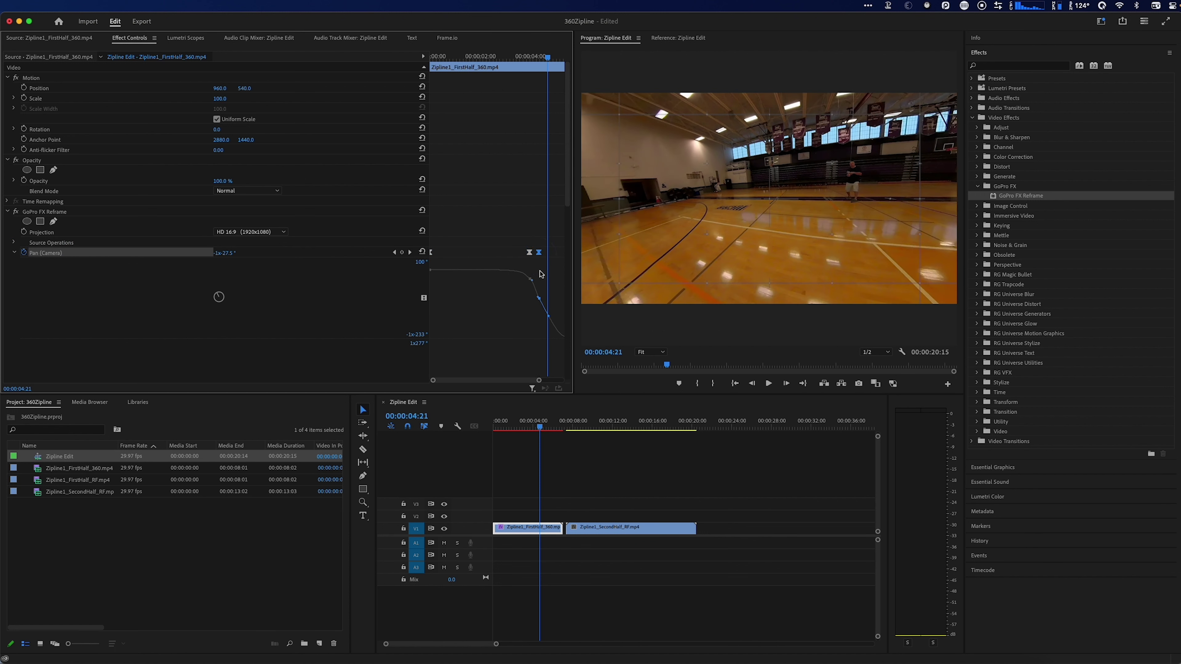
- Set the camera pan to -2x-214.7° at the final pan keyframe at 00:00:05:16
{"action": "left_click_drag", "start_coordinate": [512, 380], "coordinate": [531, 380]}
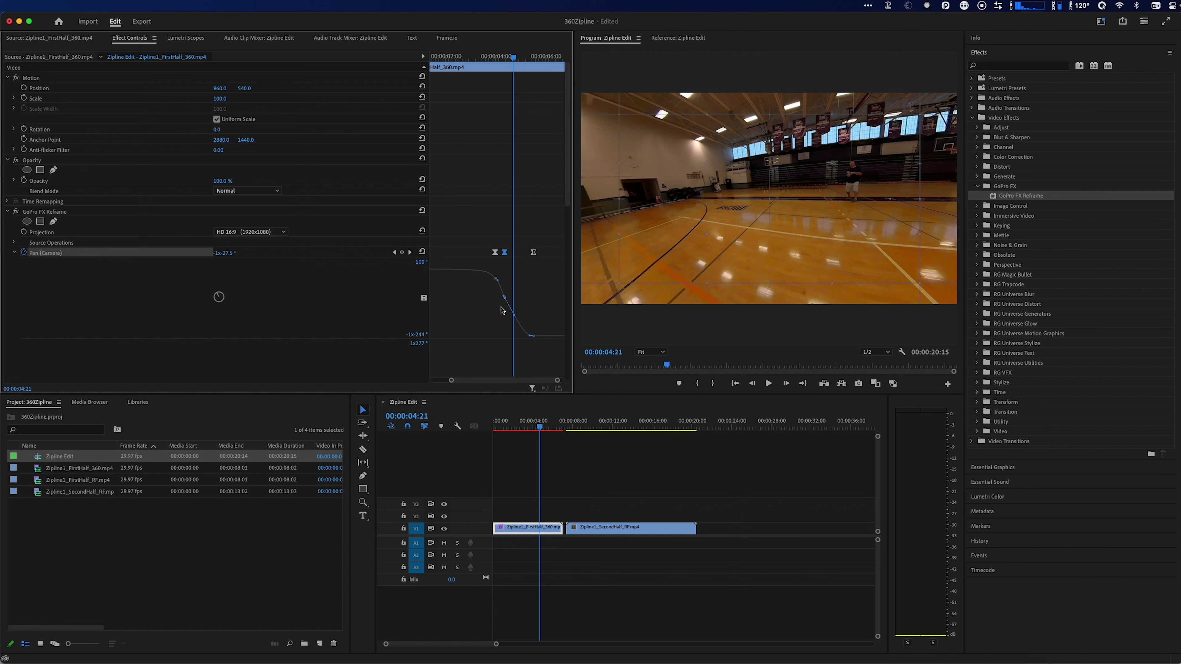
{"action": "left_click_drag", "start_coordinate": [510, 57], "coordinate": [535, 58]}
{"action": "left_click", "coordinate": [395, 251]}
{"action": "left_click_drag", "start_coordinate": [233, 253], "coordinate": [233, 254]}
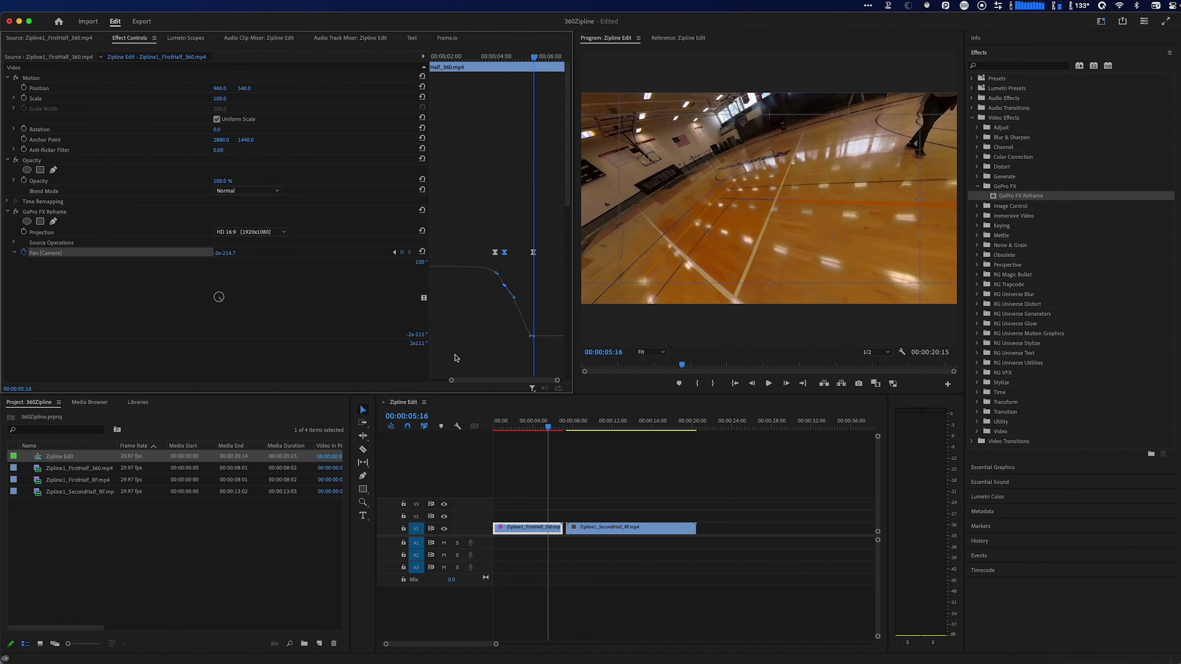
- Shorten the outgoing Bezier handle of the middle camera pan keyframe and play the move from 00:00:03:09
{"action": "left_click_drag", "start_coordinate": [519, 300], "coordinate": [512, 299]}
{"action": "left_click", "coordinate": [469, 57]}
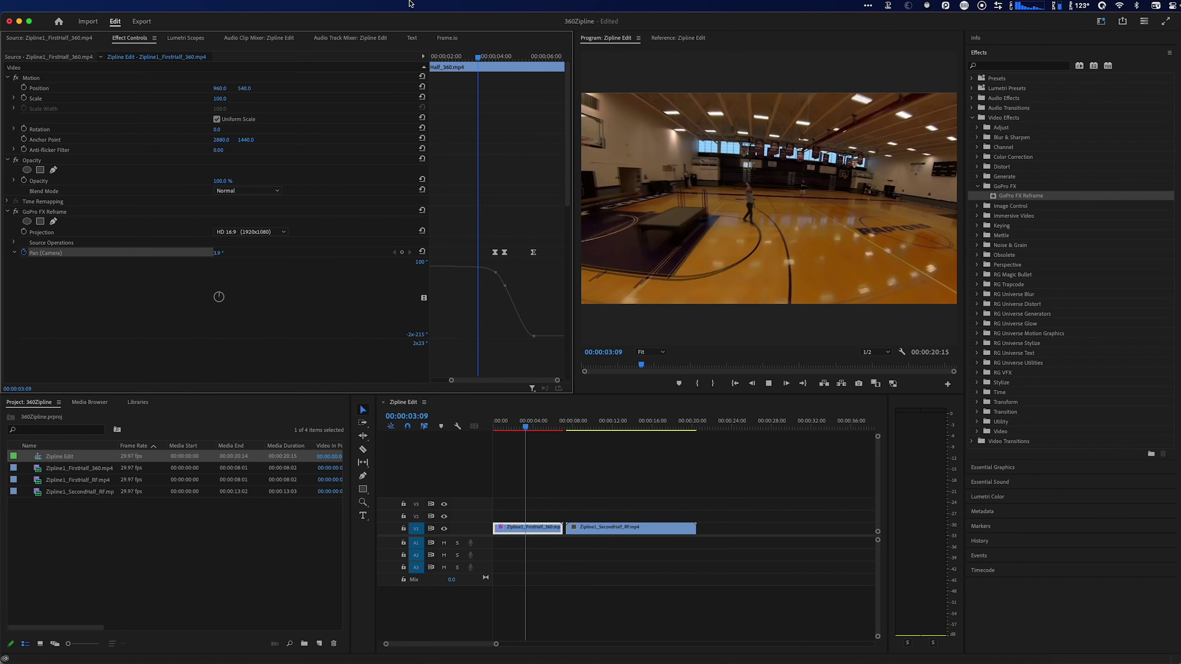
{"action": "key", "text": "space"}
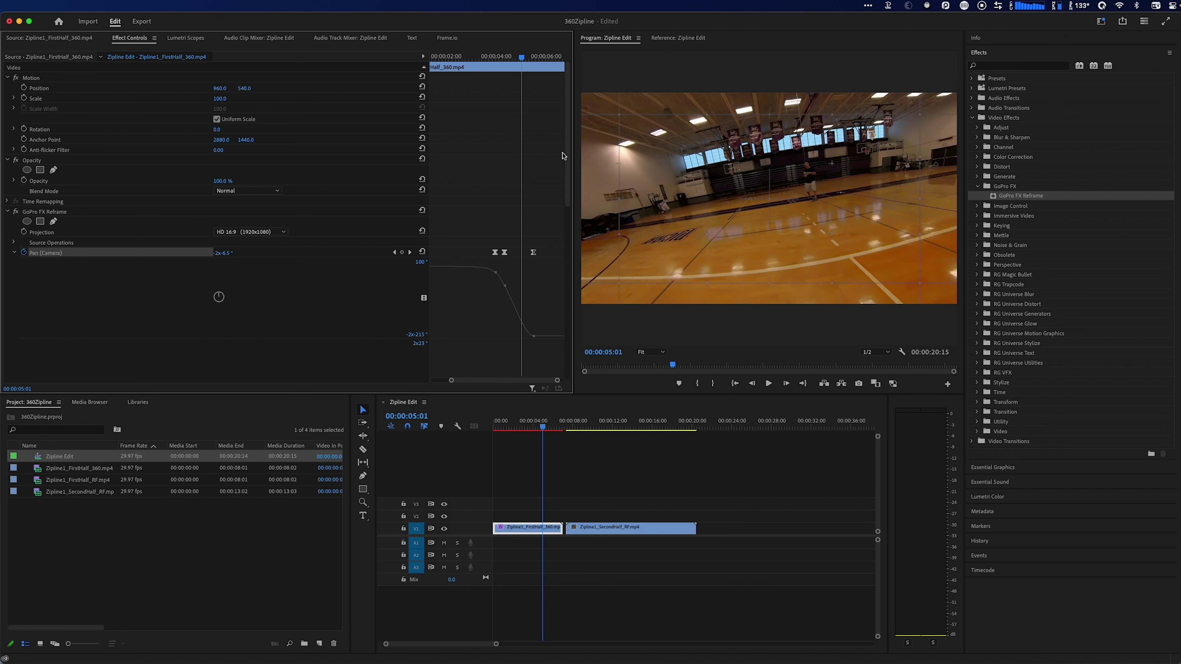
- Move the middle camera pan keyframe to 00:00:04:17 and play through the move to check its timing
{"action": "left_click", "coordinate": [505, 56]}
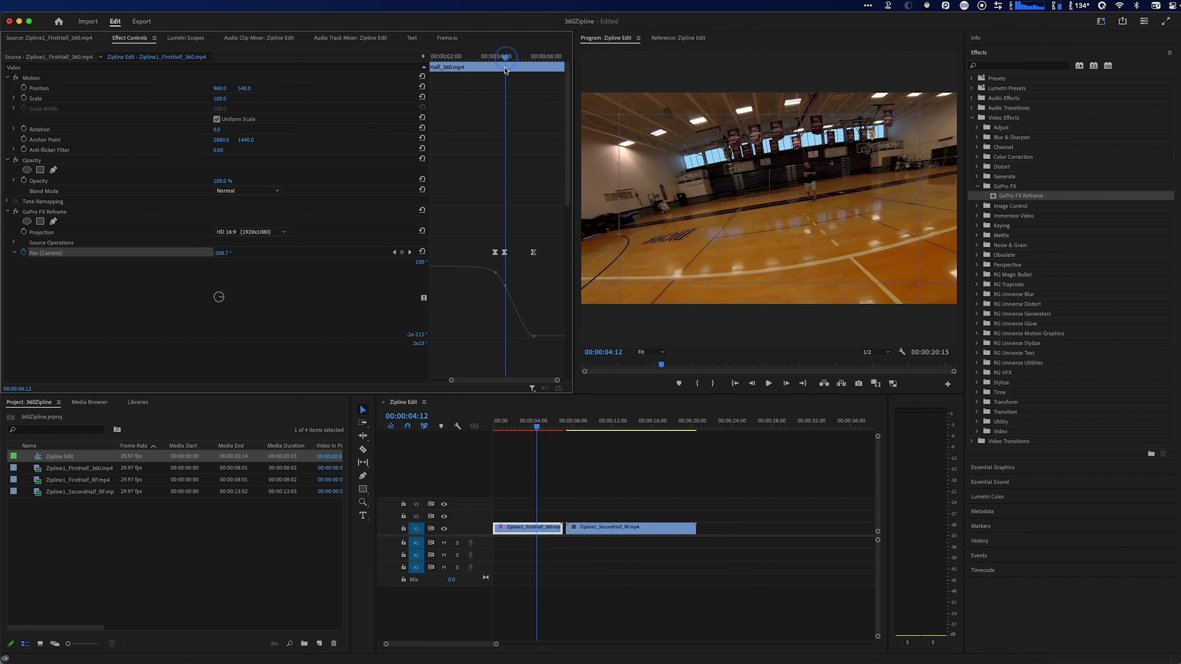
{"action": "left_click_drag", "start_coordinate": [503, 57], "coordinate": [499, 56]}
{"action": "left_click_drag", "start_coordinate": [505, 255], "coordinate": [510, 256]}
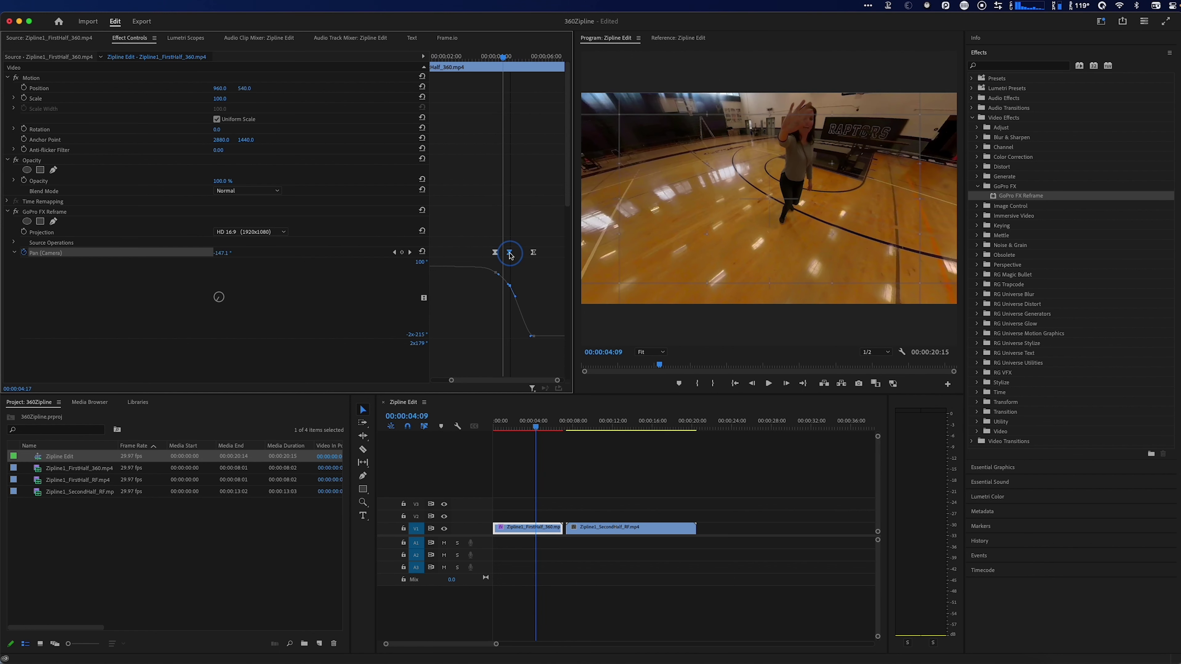
{"action": "left_click_drag", "start_coordinate": [497, 63], "coordinate": [471, 57]}
{"action": "key", "text": "space"}
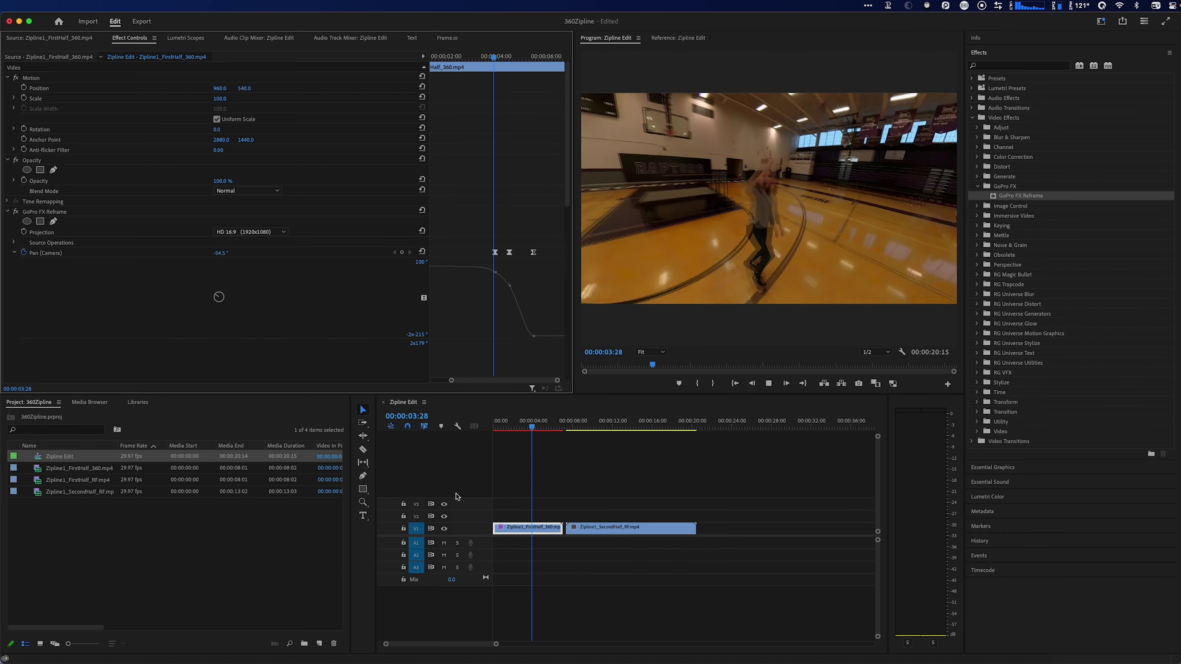
{"action": "key", "text": "space"}
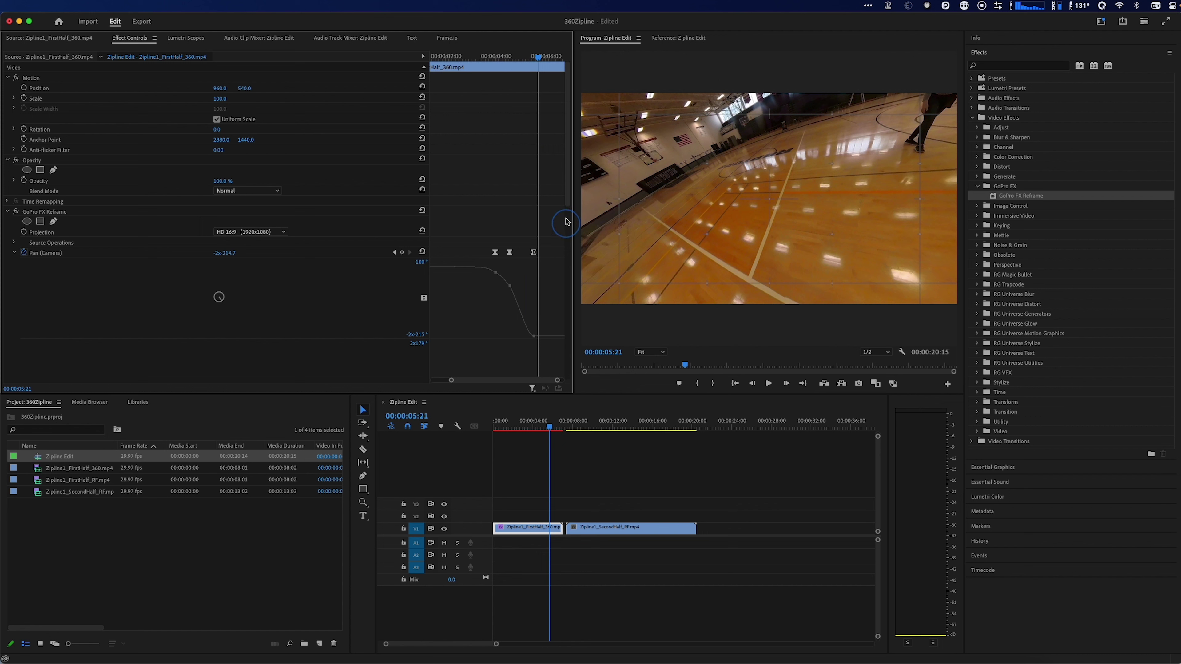
- Reshape the camera pan velocity curve around the middle and final keyframes and play the move to check the easing
{"action": "left_click_drag", "start_coordinate": [569, 207], "coordinate": [569, 85]}
{"action": "scroll", "coordinate": [518, 312], "scroll_direction": "down", "scroll_amount": 1}
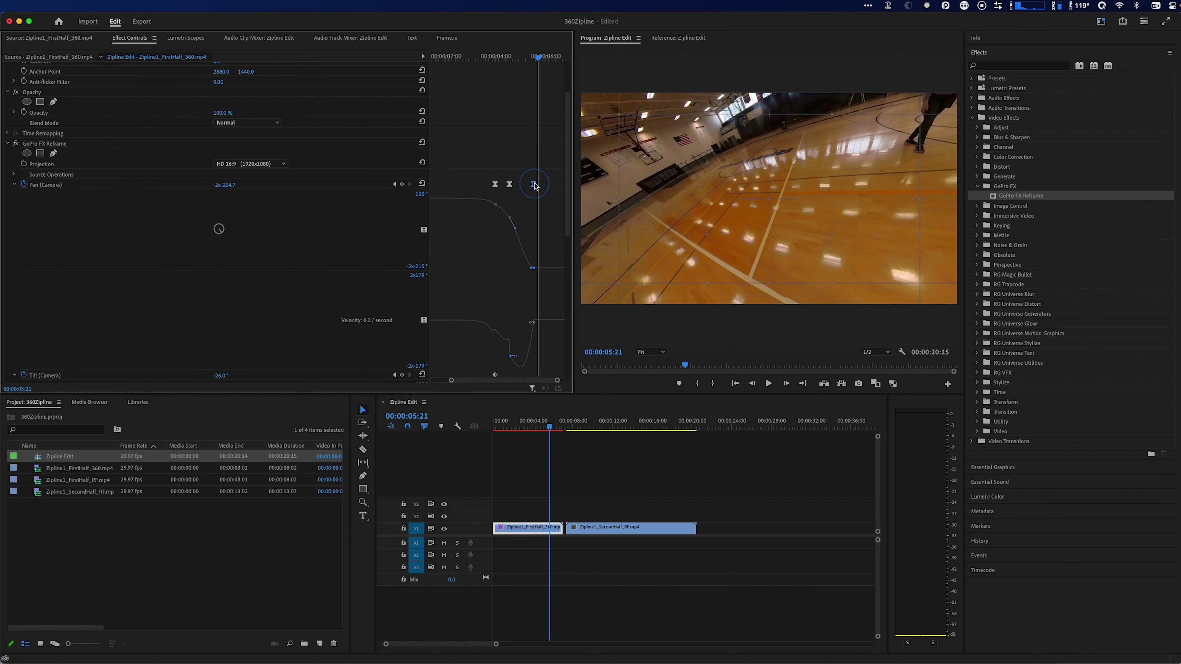
{"action": "left_click_drag", "start_coordinate": [533, 326], "coordinate": [532, 295]}
{"action": "left_click_drag", "start_coordinate": [516, 355], "coordinate": [516, 338]}
{"action": "left_click", "coordinate": [496, 65]}
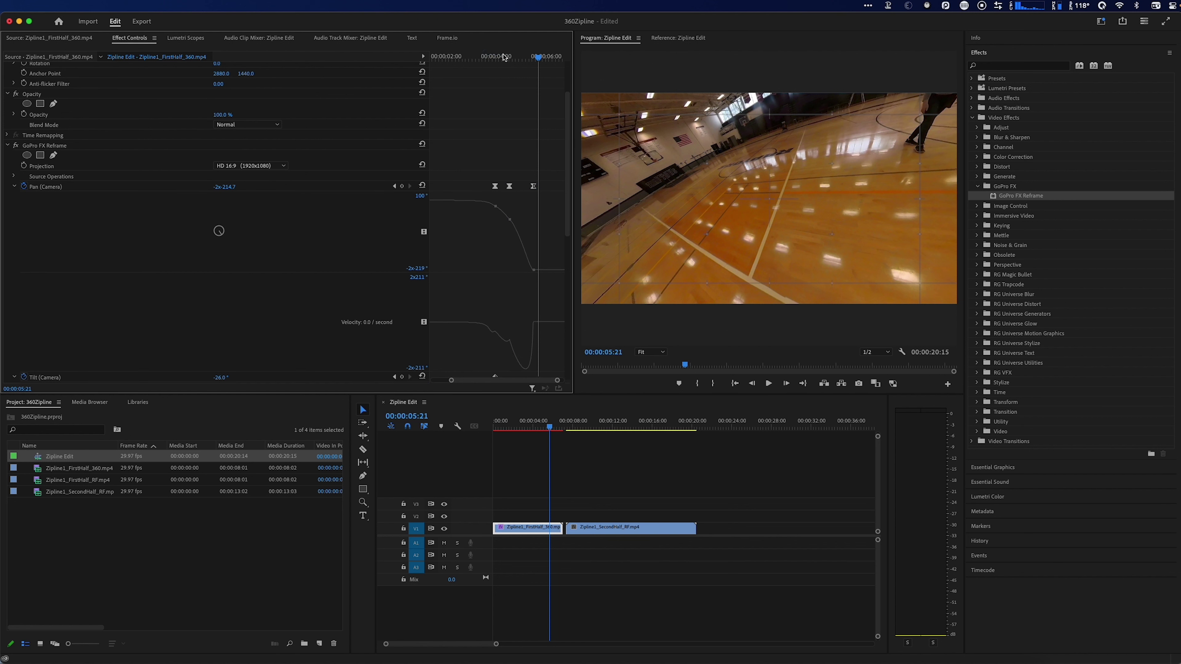
{"action": "left_click", "coordinate": [504, 57]}
{"action": "key", "text": "space"}
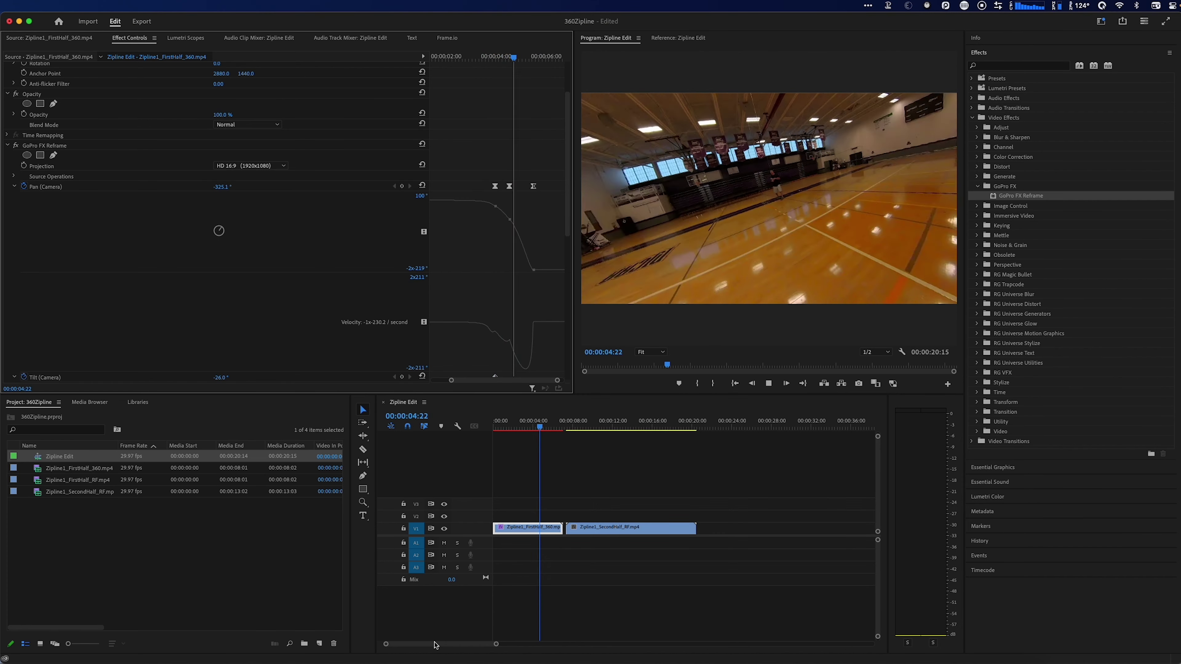
{"action": "key", "text": "space"}
- Examine the opening frames of Zipline1_SecondHalf_RF.mp4 frame by frame up to 00:00:07:19 for a suitable start point
{"action": "left_click_drag", "start_coordinate": [532, 69], "coordinate": [524, 68]}
{"action": "left_click", "coordinate": [550, 459]}
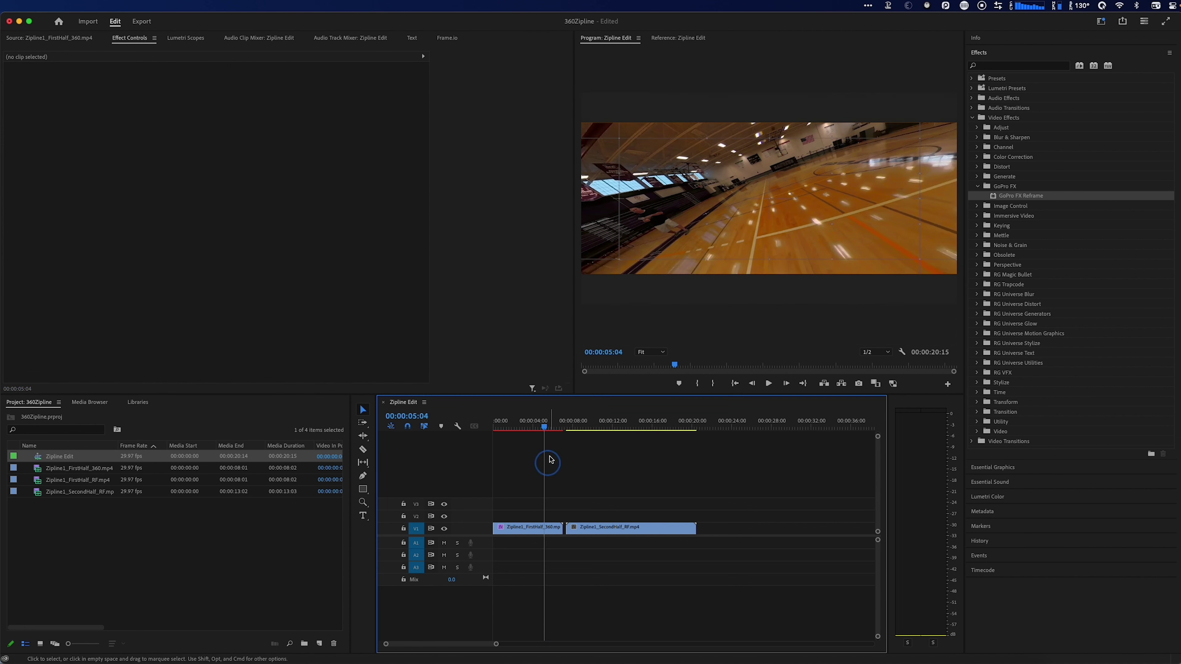
{"action": "left_click_drag", "start_coordinate": [544, 425], "coordinate": [581, 426]}
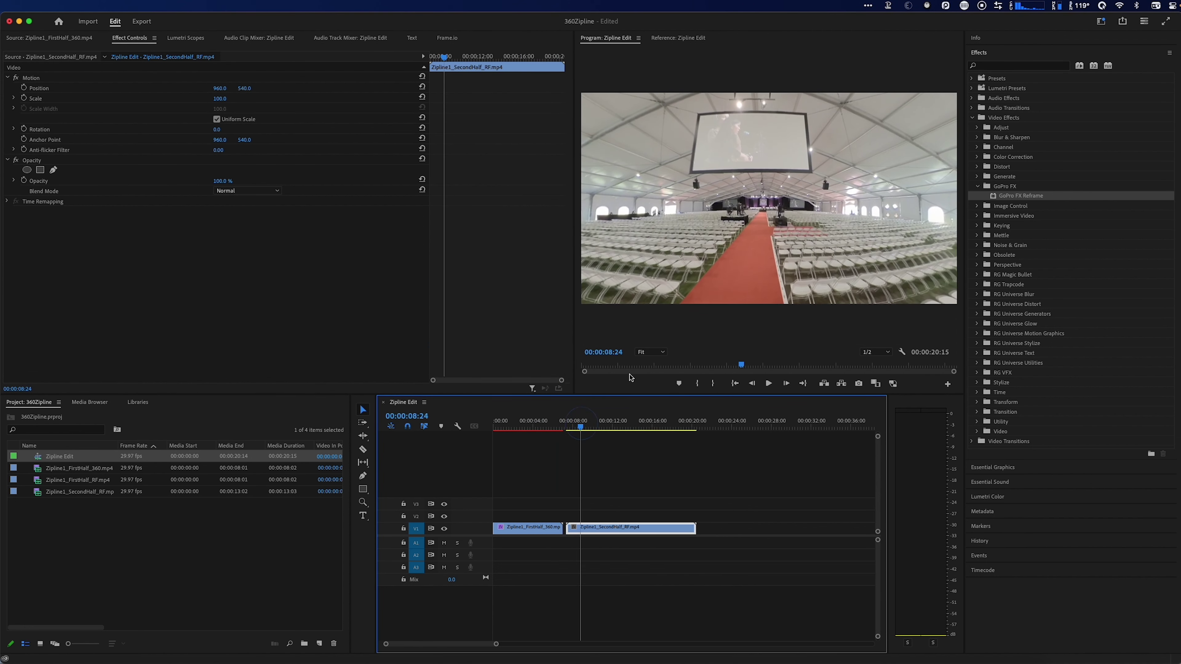
{"action": "key", "text": "Up"}
{"action": "key", "text": "Right"}
{"action": "key", "text": "Right"}
{"action": "key", "text": "Right"}
{"action": "key", "text": "Right"}
{"action": "key", "text": "Right"}
{"action": "key", "text": "Right"}
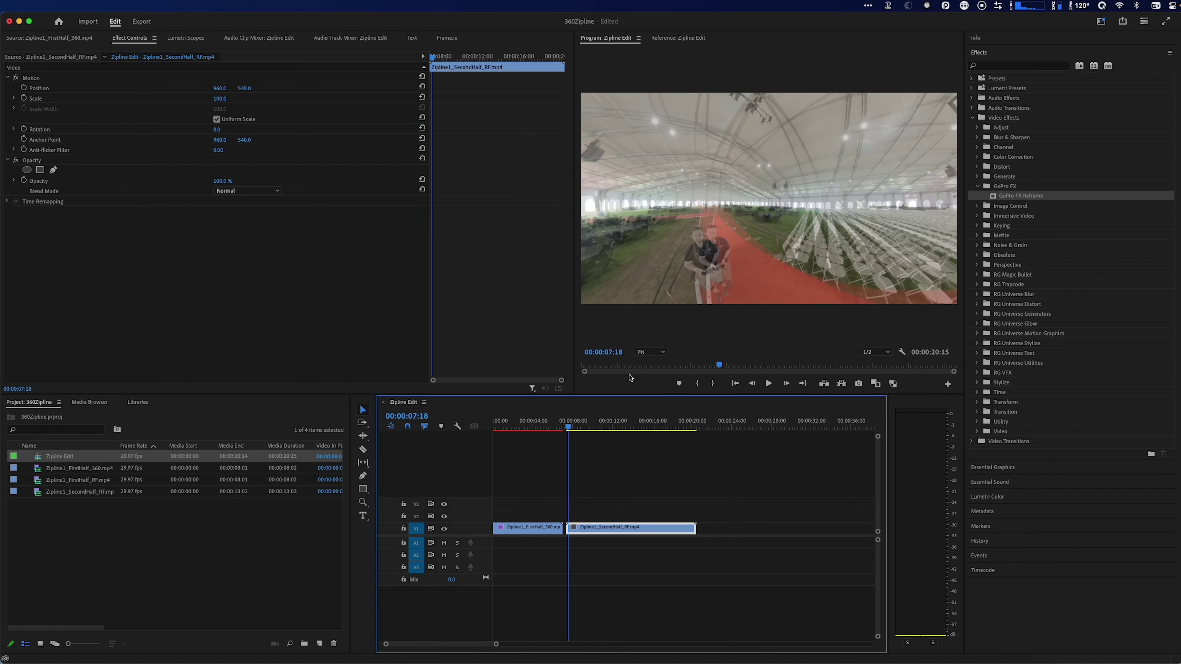
{"action": "key", "text": "Right"}
- Trim the start of Zipline1_SecondHalf_RF.mp4 to 00:00:07:20 after comparing it with the first clip at 00:00:06:17
{"action": "key", "text": "z"}
{"action": "left_click", "coordinate": [621, 509]}
{"action": "left_click", "coordinate": [527, 501]}
{"action": "key", "text": "v"}
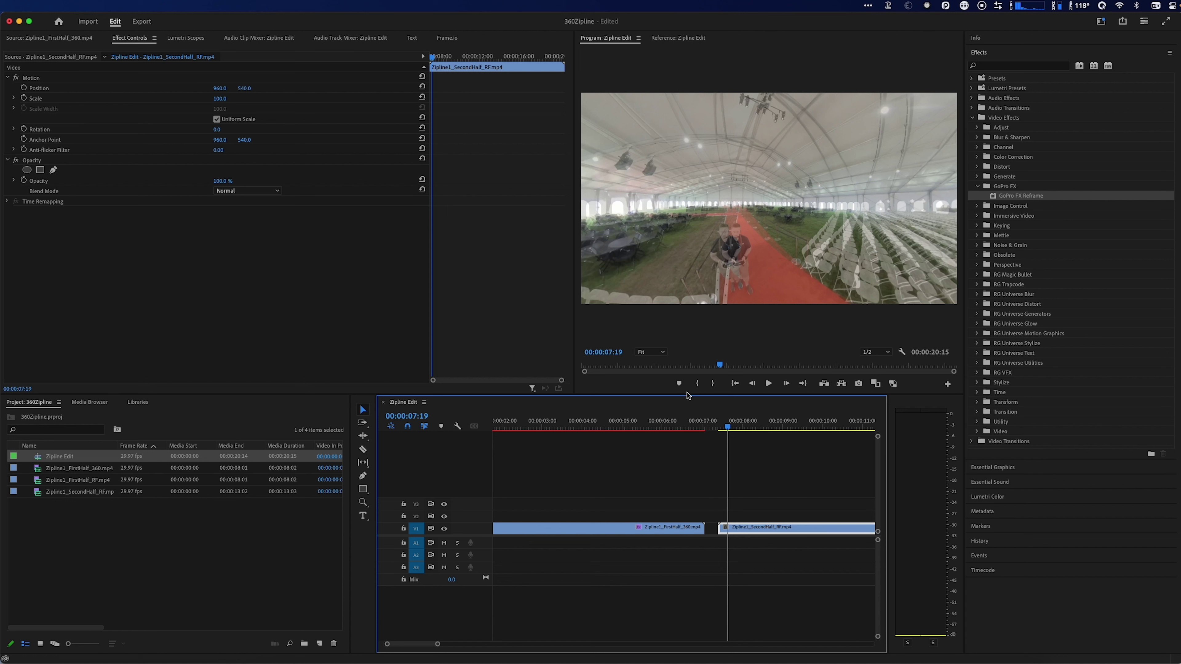
{"action": "left_click", "coordinate": [697, 527]}
{"action": "left_click", "coordinate": [685, 421]}
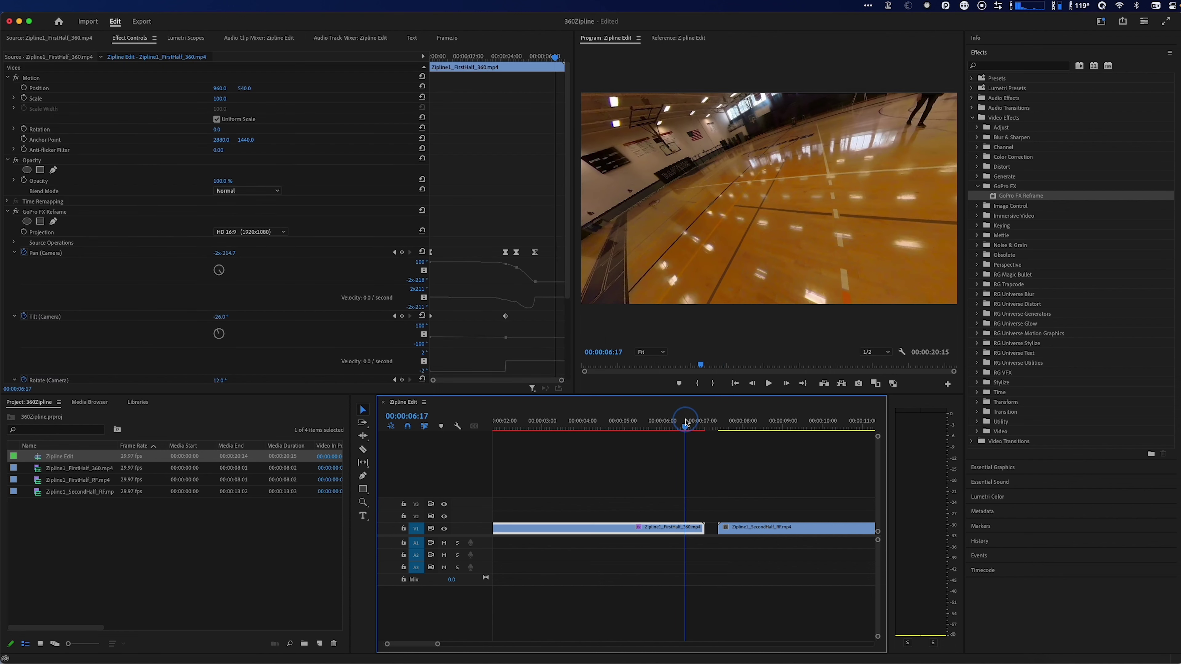
{"action": "left_click", "coordinate": [729, 424]}
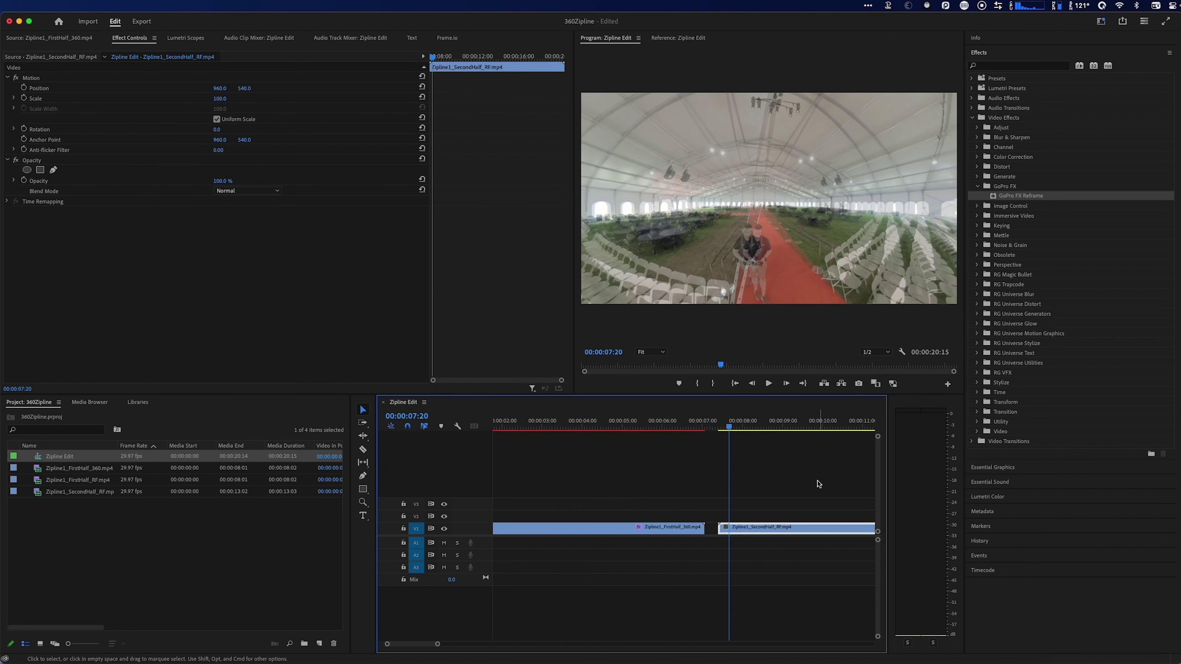
{"action": "left_click_drag", "start_coordinate": [722, 529], "coordinate": [692, 532]}
- Trim the end of Zipline1_FirstHalf_360.mp4 to 00:00:05:07 and ripple-delete the gap before the second clip
{"action": "left_click", "coordinate": [685, 421]}
{"action": "left_click_drag", "start_coordinate": [587, 422], "coordinate": [632, 427]}
{"action": "left_click_drag", "start_coordinate": [687, 527], "coordinate": [632, 527]}
{"action": "left_click", "coordinate": [662, 532]}
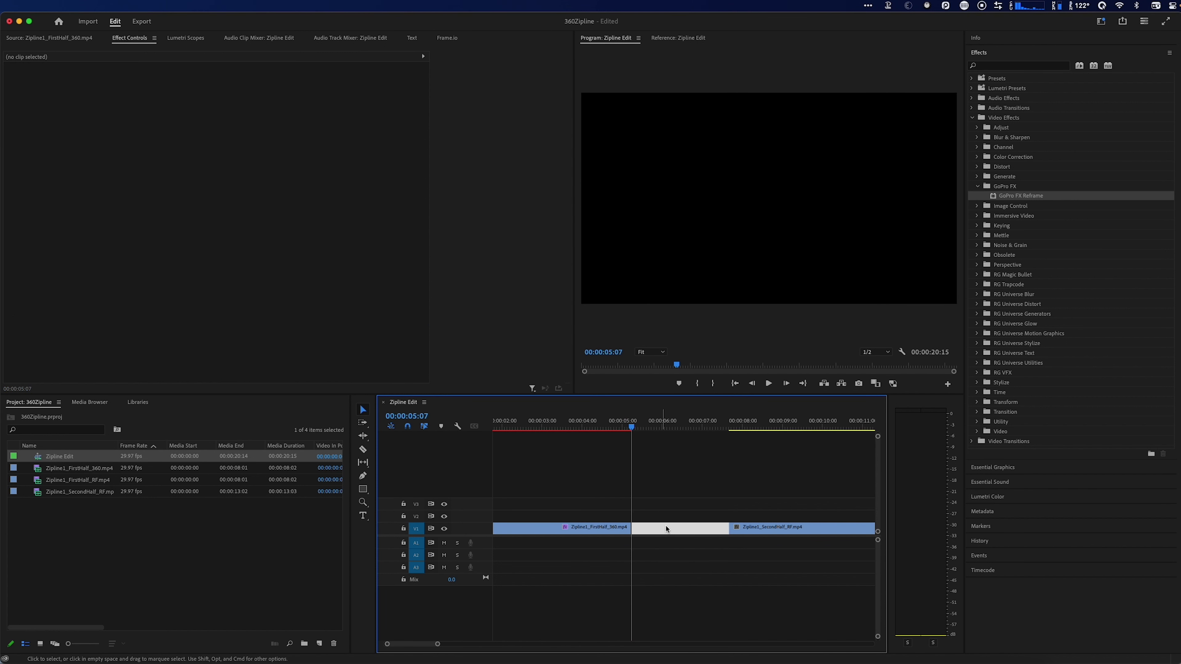
{"action": "key", "text": "Delete"}
{"action": "left_click", "coordinate": [613, 427]}
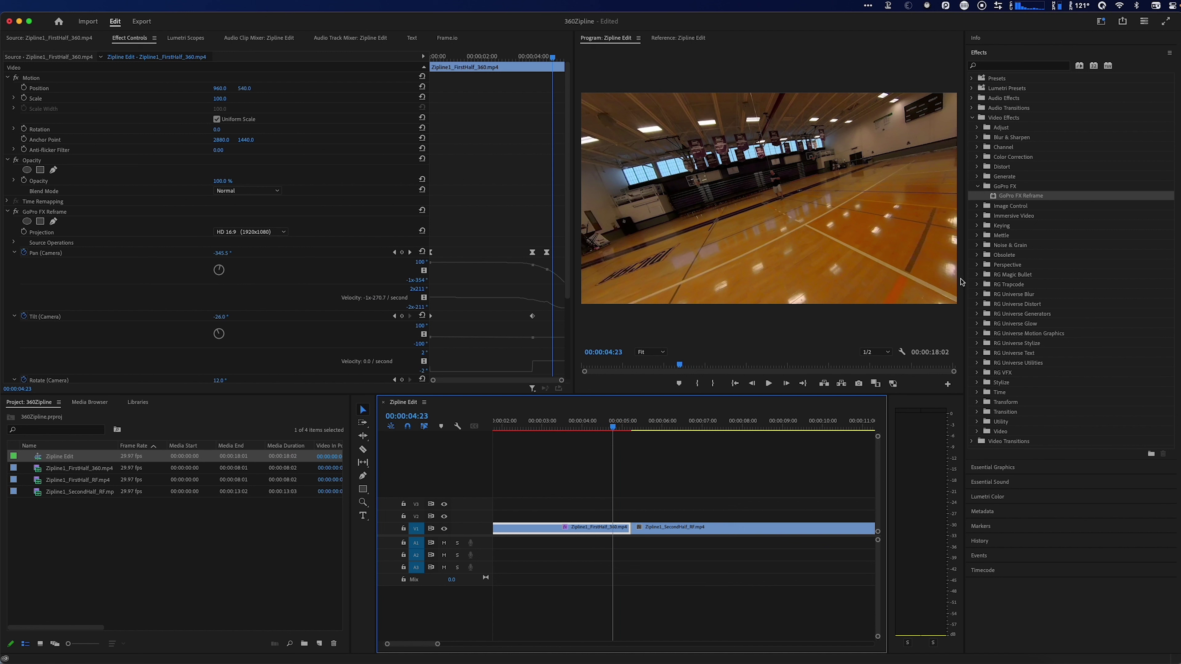
- Browse the Immersive Video and Mettle video effects, including VR Blur and VR Glow
{"action": "left_click_drag", "start_coordinate": [1025, 255], "coordinate": [1007, 316]}
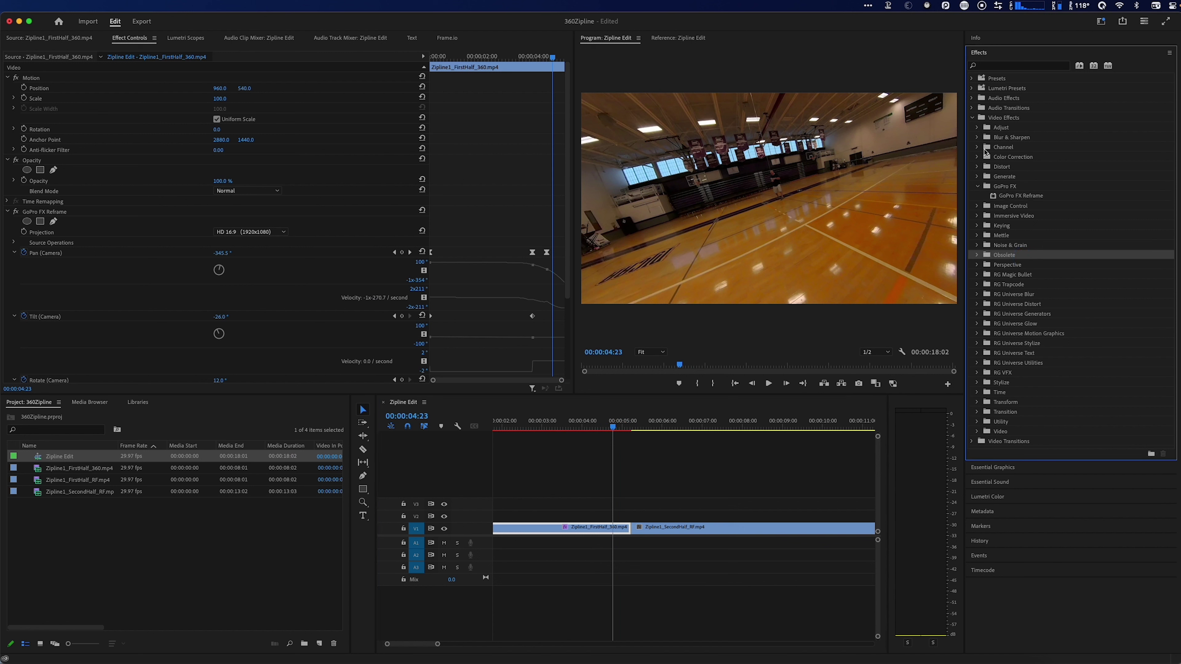
{"action": "left_click", "coordinate": [977, 187]}
{"action": "left_click", "coordinate": [977, 206]}
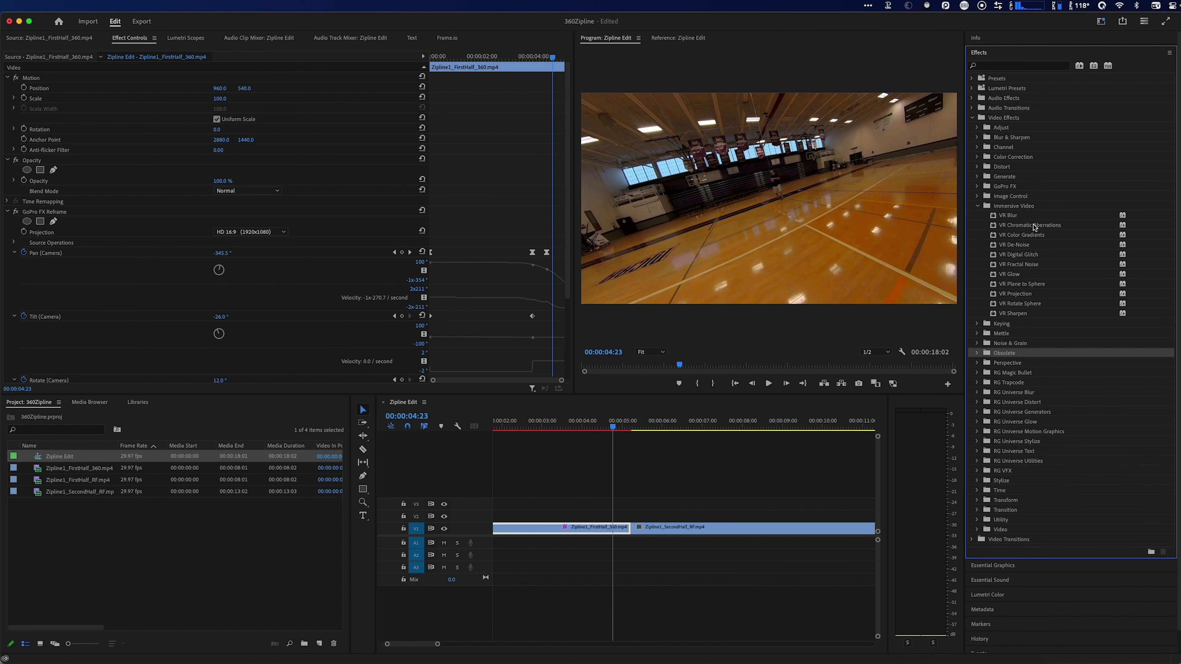
{"action": "left_click", "coordinate": [1015, 206]}
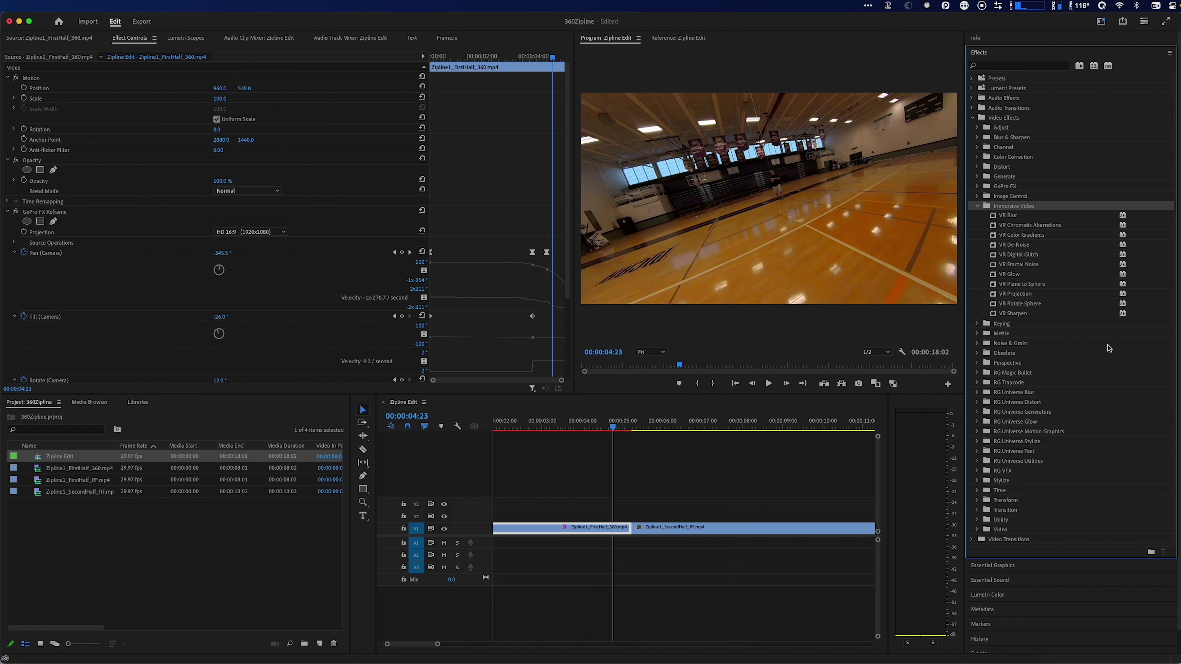
{"action": "left_click", "coordinate": [1022, 333]}
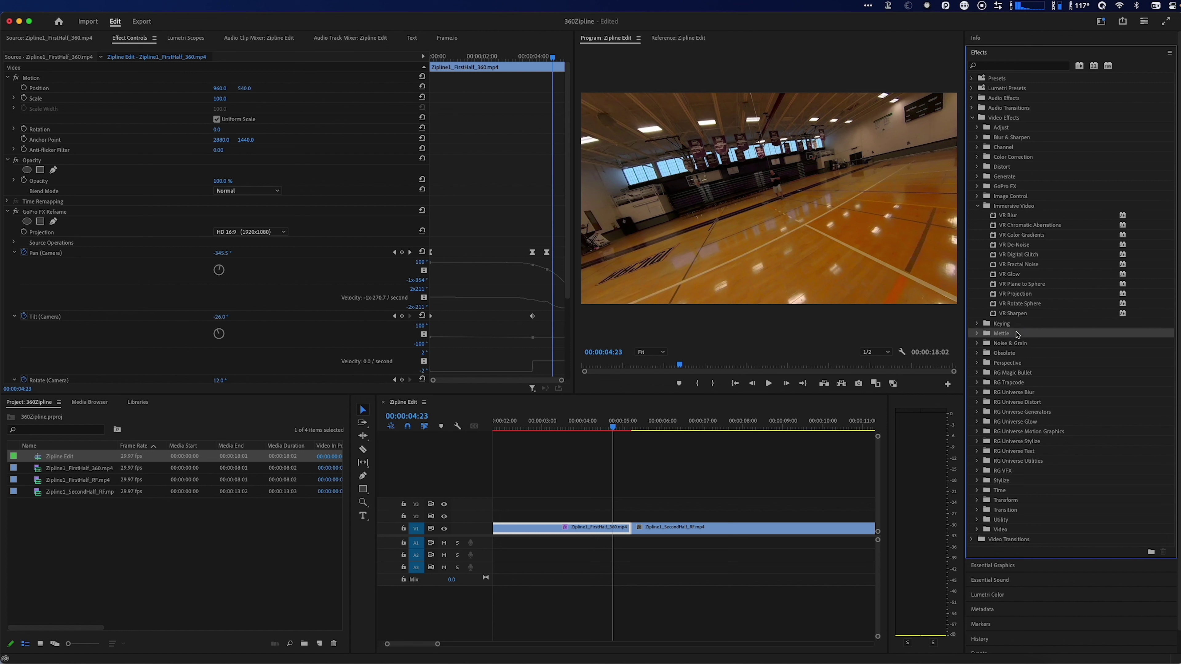
{"action": "left_click", "coordinate": [978, 334]}
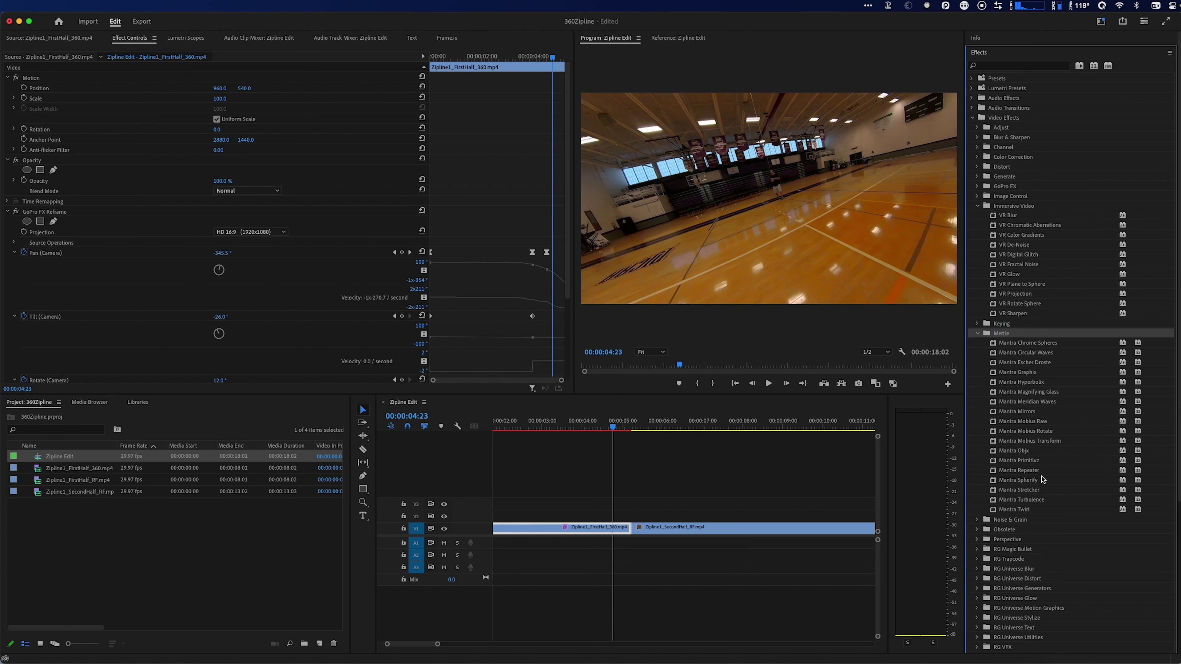
{"action": "left_click", "coordinate": [976, 334]}
{"action": "left_click", "coordinate": [976, 334]}
{"action": "left_click", "coordinate": [976, 334]}
{"action": "left_click", "coordinate": [1008, 215]}
{"action": "left_click", "coordinate": [1009, 274]}
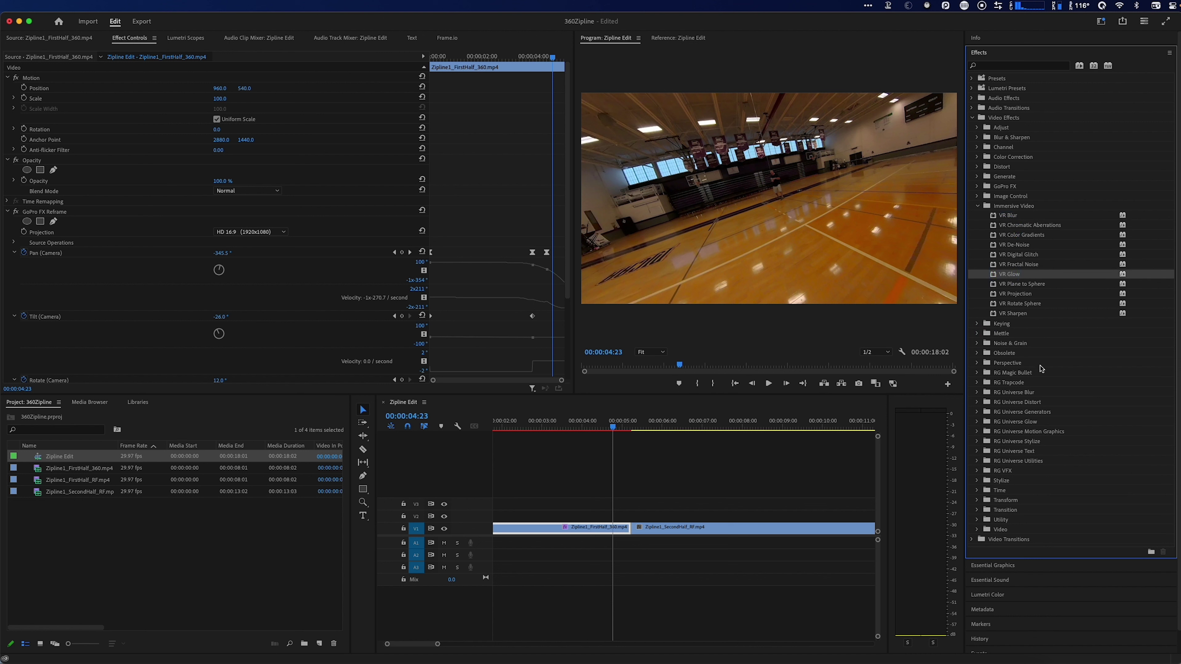
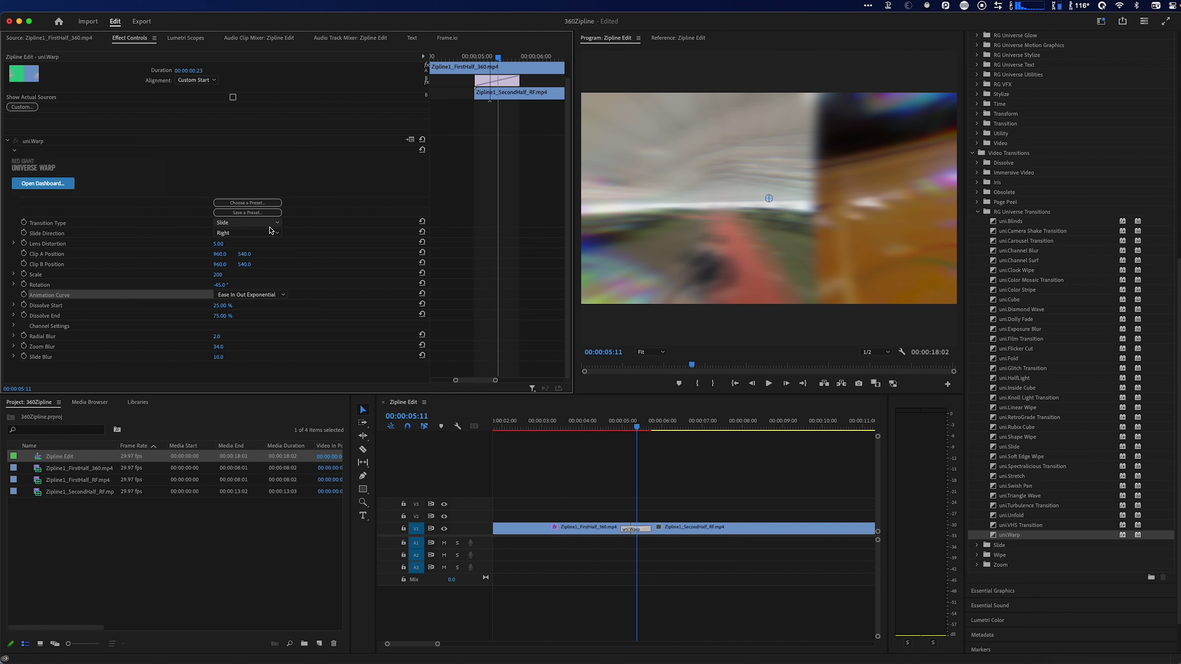
- Reveal the uni.Warp transition's channel settings and play the sequence across the cut to check the warp
{"action": "left_click", "coordinate": [14, 328]}
{"action": "left_click", "coordinate": [600, 419]}
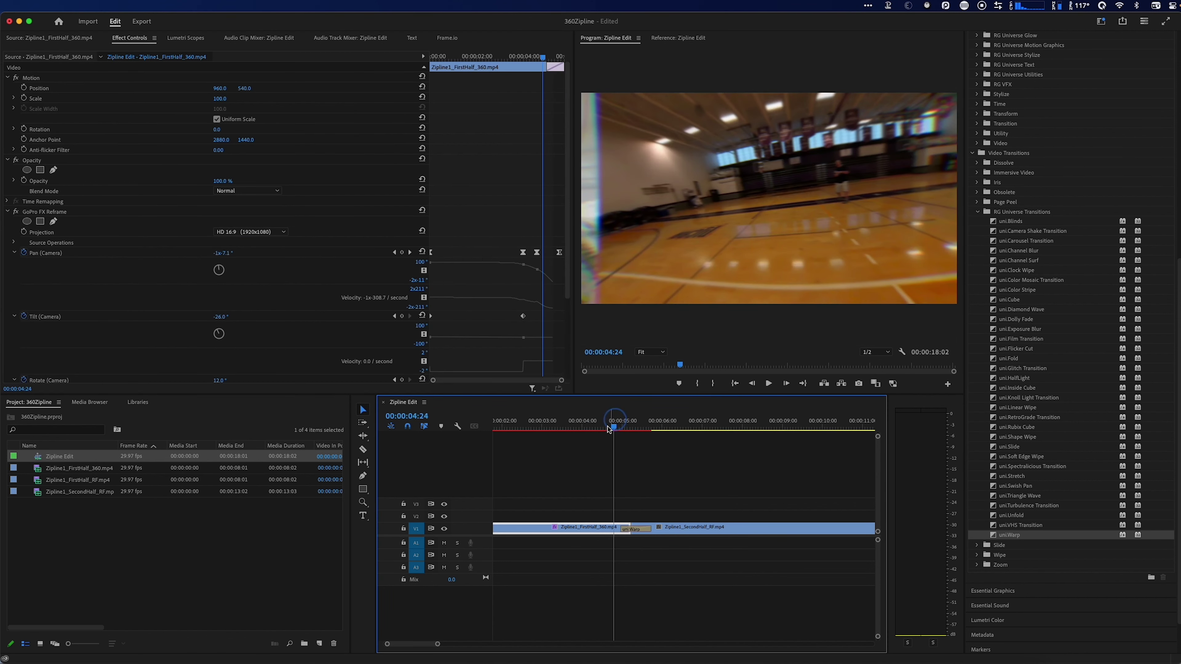
{"action": "key", "text": "space"}
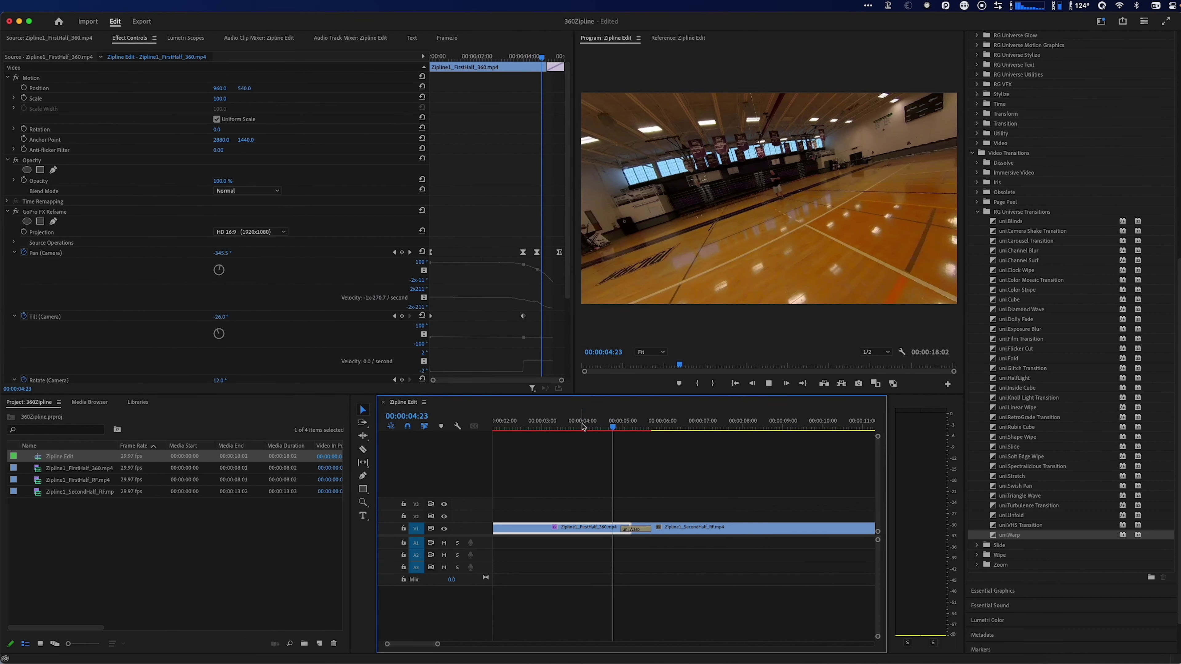
{"action": "key", "text": "space"}
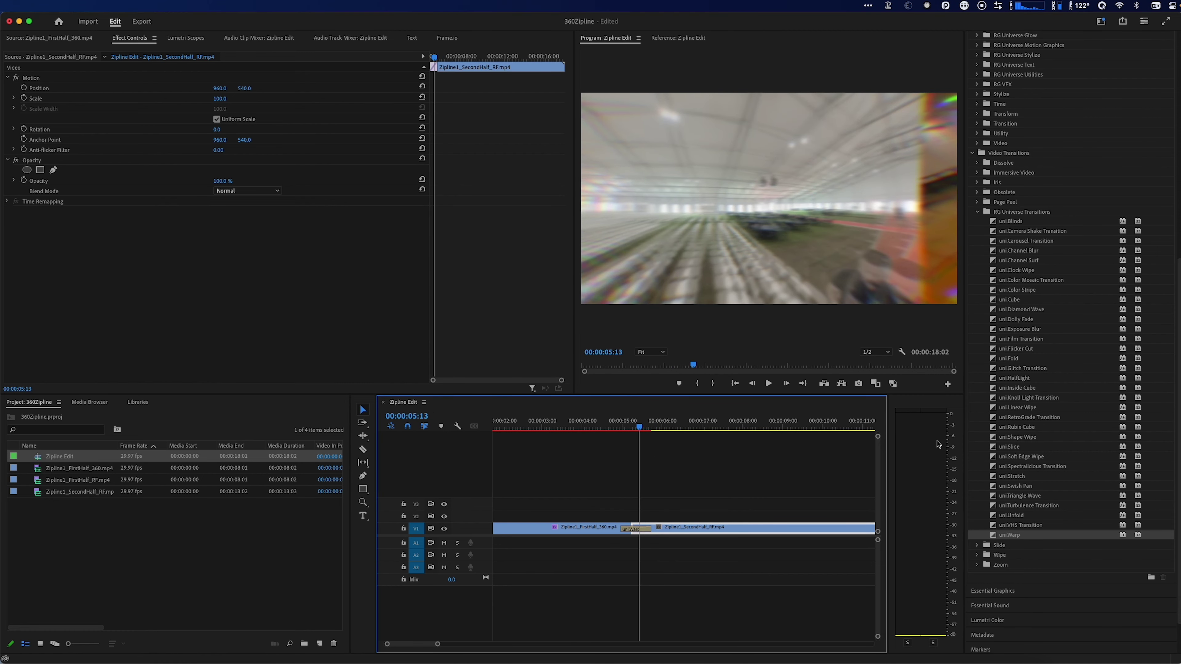
- Replace the transition at the cut between the two zipline clips with uni.Soft Edge Wipe and show its settings at 00:00:05:07
{"action": "left_click_drag", "start_coordinate": [1023, 457], "coordinate": [631, 528]}
{"action": "left_click_drag", "start_coordinate": [1025, 457], "coordinate": [636, 530]}
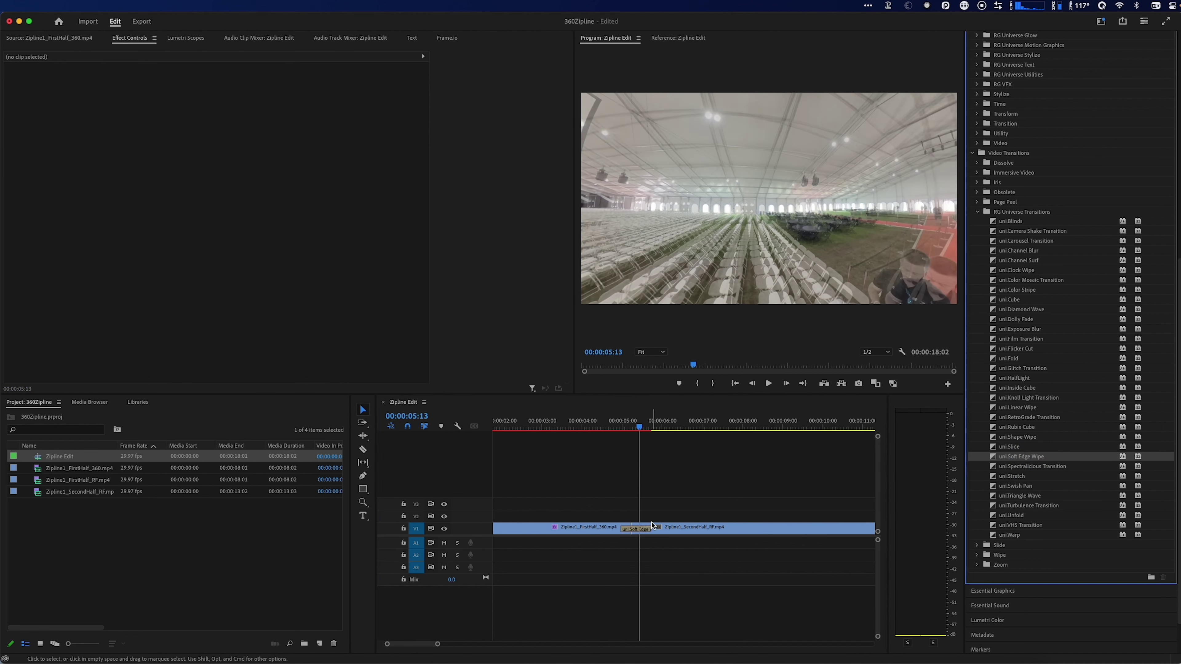
{"action": "left_click", "coordinate": [633, 429]}
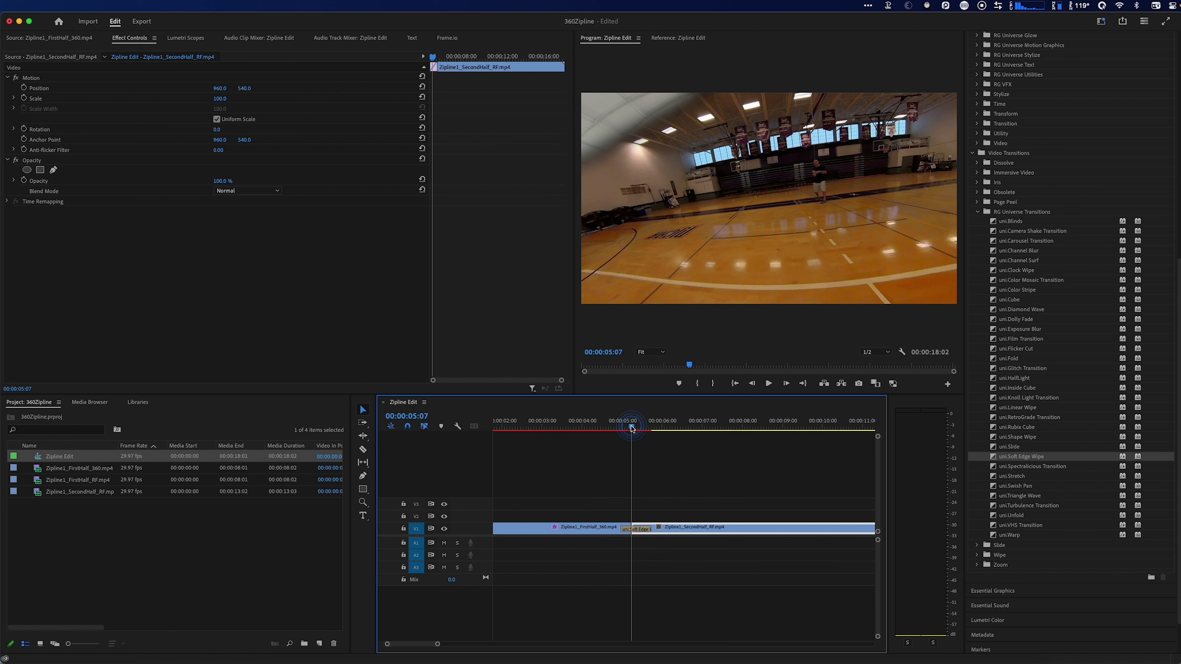
{"action": "left_click", "coordinate": [643, 529]}
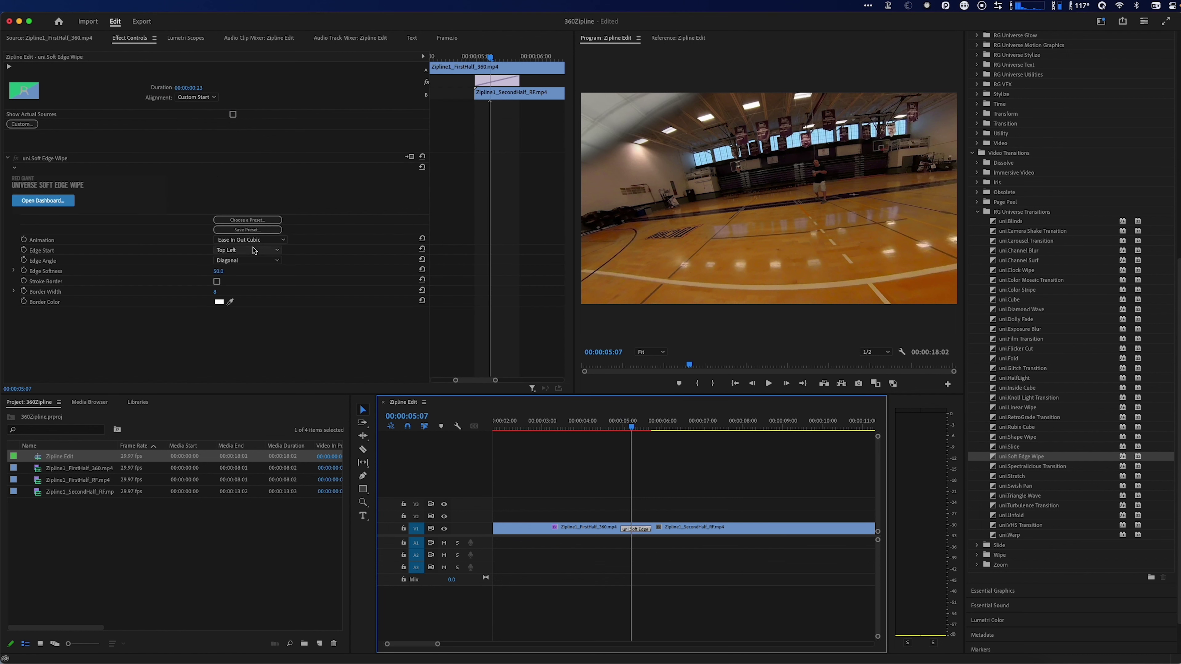
- Set the Soft Edge Wipe's Edge Start to Left Edge and view its presets without applying one
{"action": "left_click", "coordinate": [247, 260]}
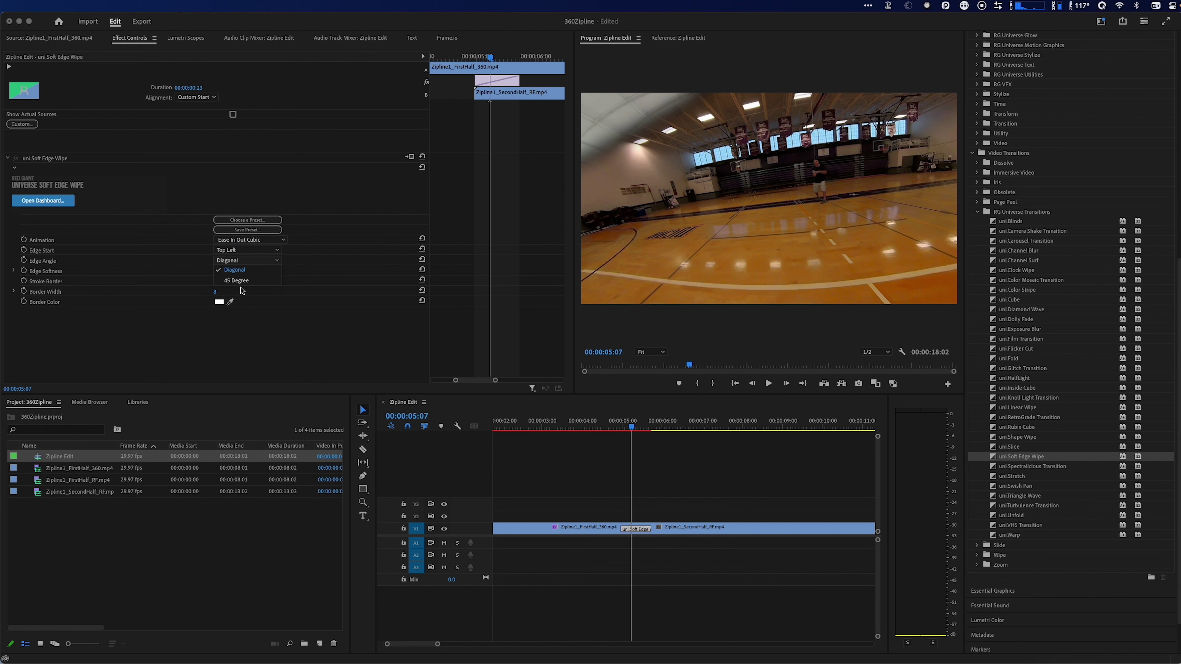
{"action": "left_click", "coordinate": [195, 346]}
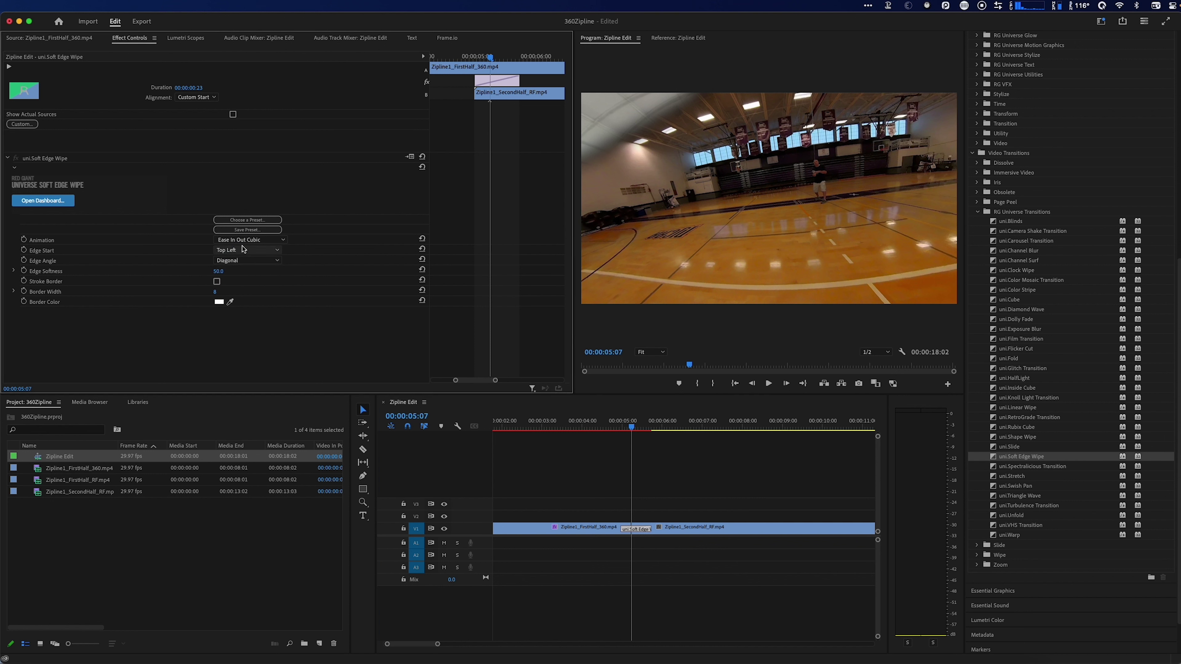
{"action": "left_click", "coordinate": [243, 250]}
{"action": "left_click", "coordinate": [230, 292]}
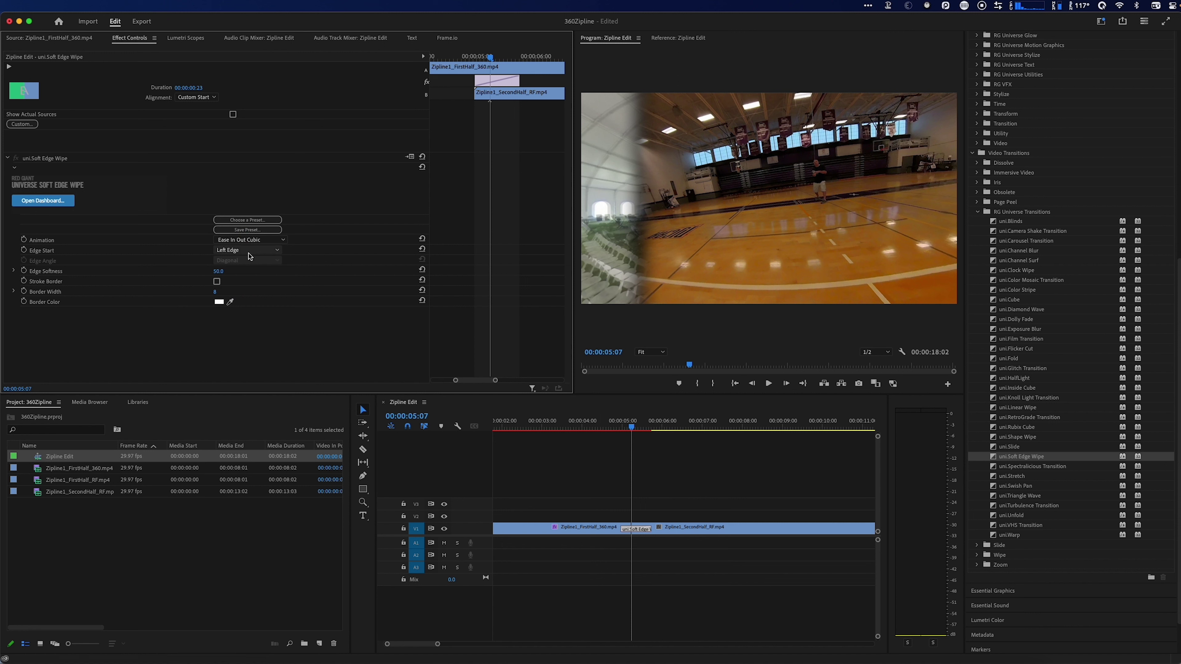
{"action": "left_click", "coordinate": [254, 220]}
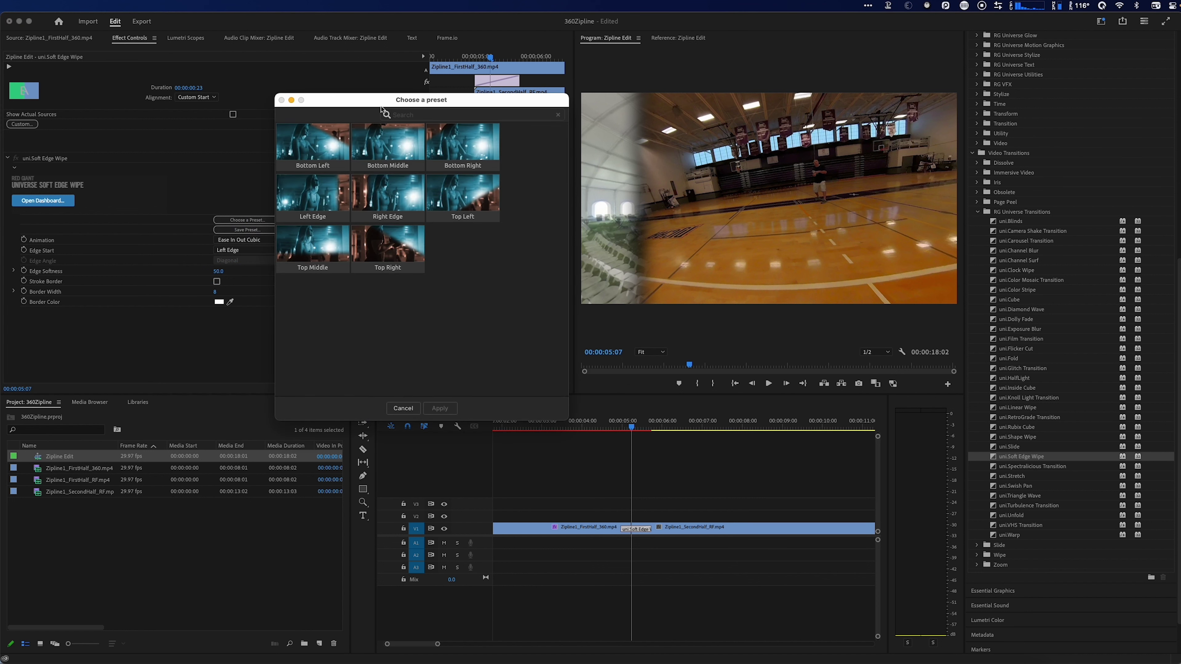
{"action": "left_click", "coordinate": [402, 408]}
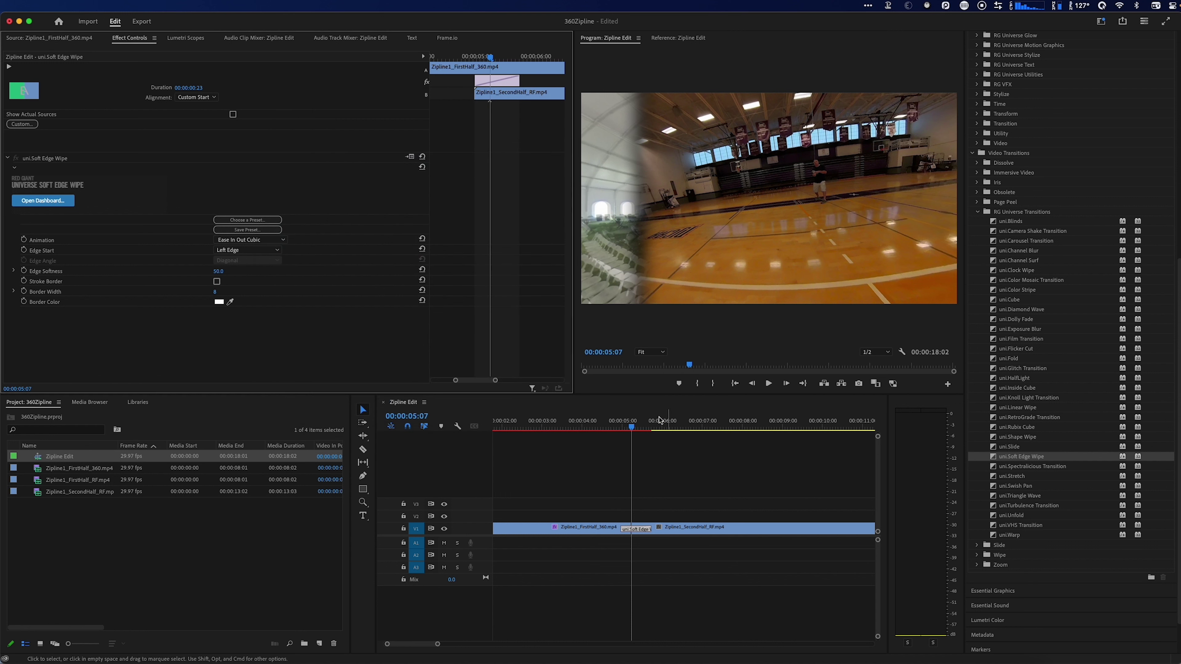
- Scrub across the cut to check the Soft Edge Wipe, and delete that transition from between the two zipline clips
{"action": "left_click", "coordinate": [621, 423]}
{"action": "left_click_drag", "start_coordinate": [640, 424], "coordinate": [647, 536]}
{"action": "left_click", "coordinate": [647, 536]}
{"action": "left_click", "coordinate": [637, 529]}
{"action": "key", "text": "Delete"}
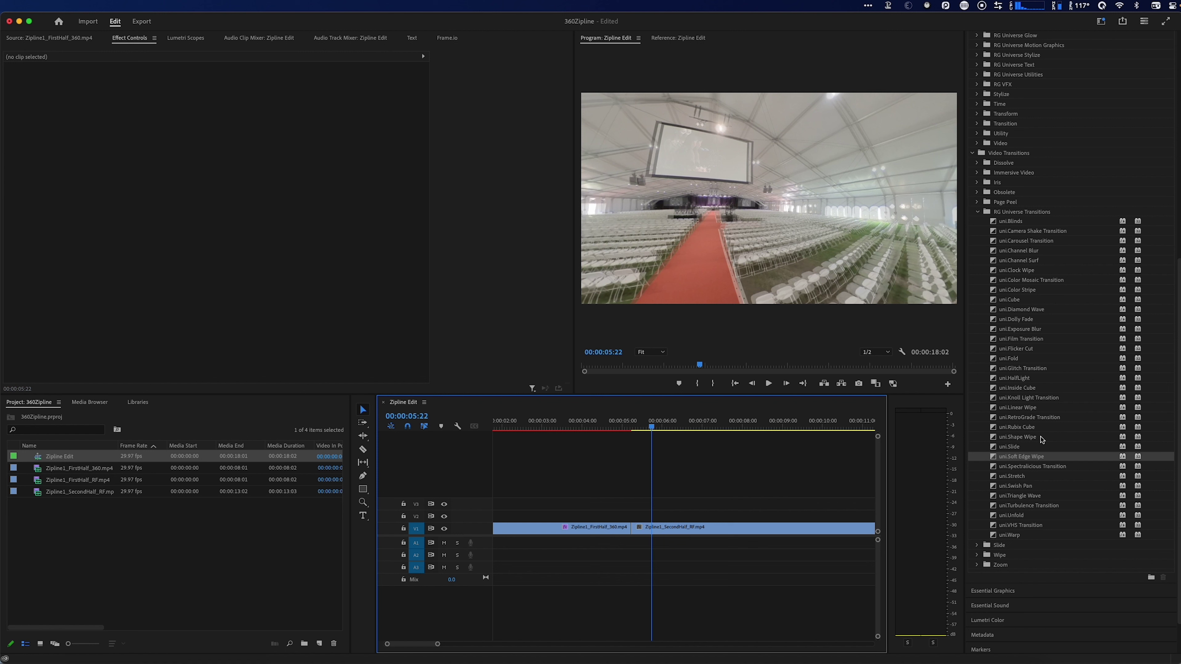
- Apply the uni.Swish Pan transition at the cut between the two zipline clips
{"action": "left_click", "coordinate": [1025, 508]}
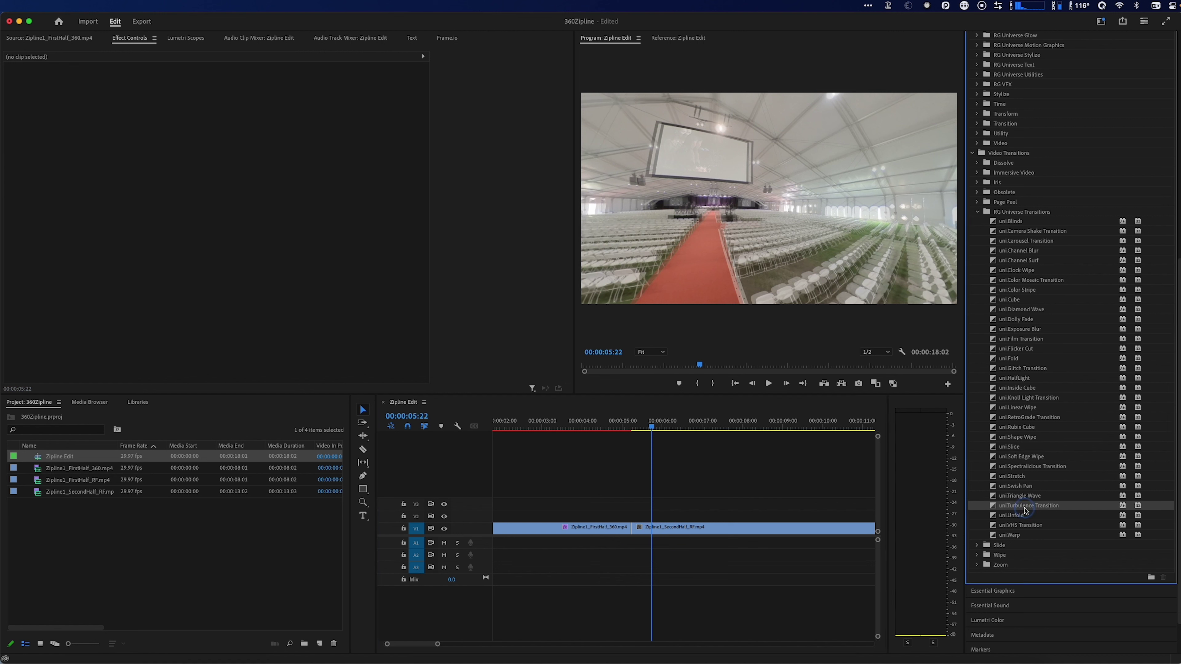
{"action": "left_click_drag", "start_coordinate": [1018, 486], "coordinate": [1161, 578]}
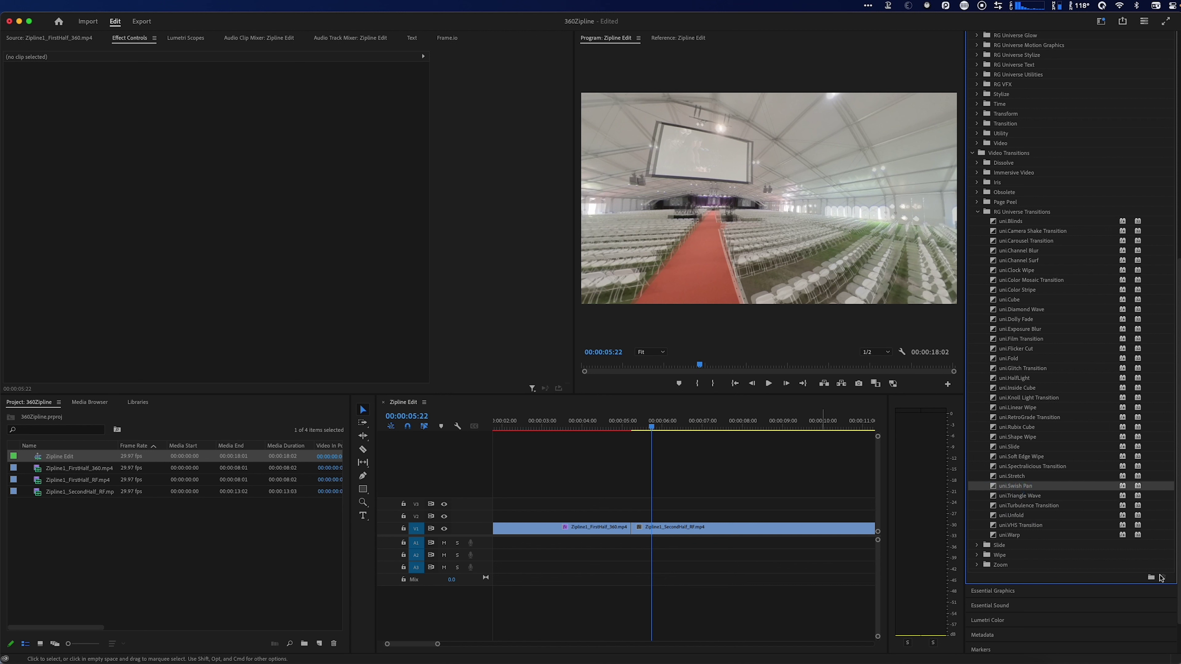
{"action": "left_click_drag", "start_coordinate": [1000, 487], "coordinate": [645, 534]}
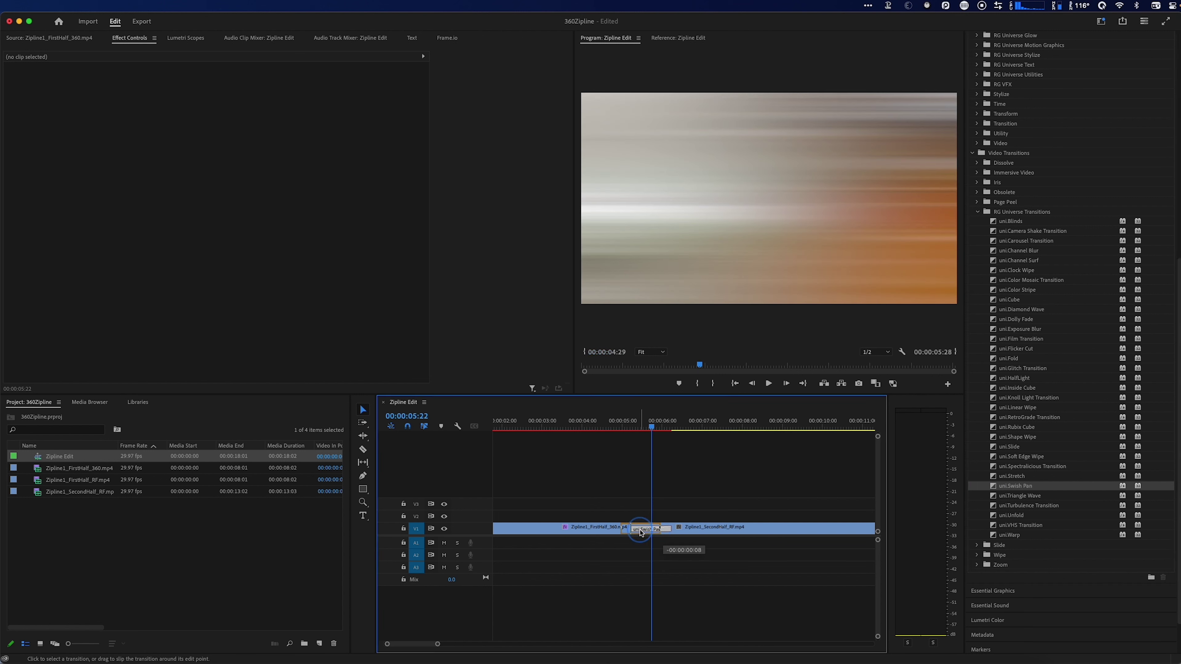
- Step through the Swish Pan frame by frame from 00:00:05:06 to 00:00:05:10 and view its settings
{"action": "left_click", "coordinate": [636, 429]}
{"action": "left_click_drag", "start_coordinate": [636, 429], "coordinate": [630, 429]}
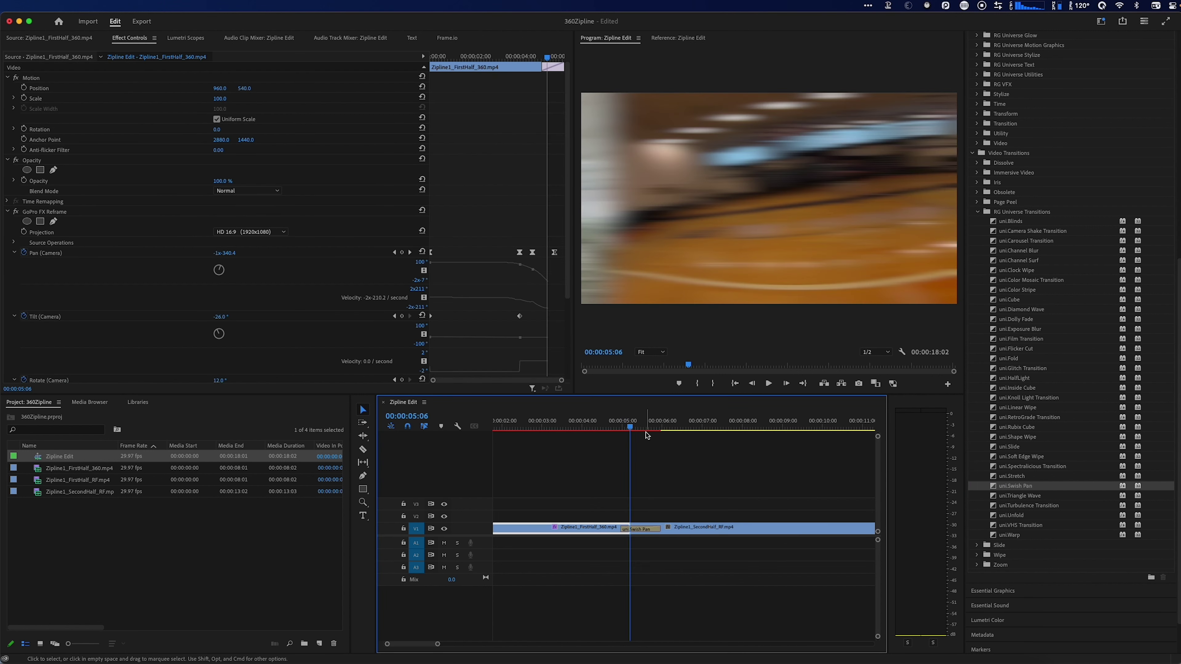
{"action": "key", "text": "Right"}
{"action": "key", "text": "Right"}
{"action": "key", "text": "Right"}
{"action": "key", "text": "Right"}
{"action": "key", "text": "Right"}
{"action": "key", "text": "Right"}
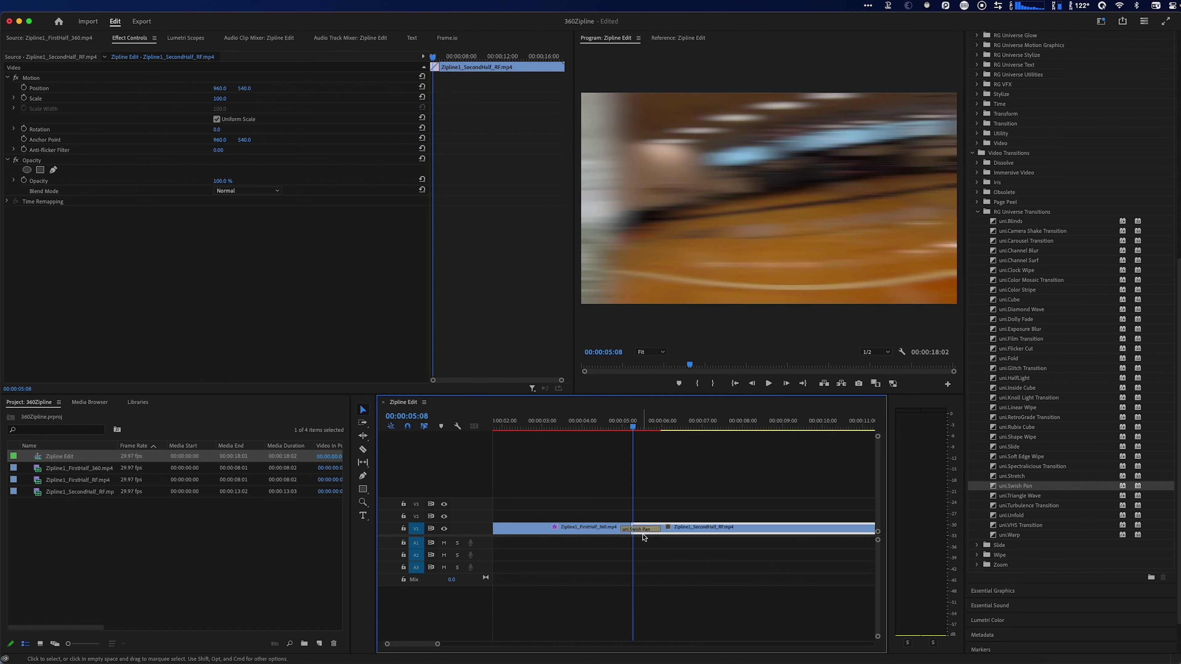
{"action": "left_click", "coordinate": [649, 530]}
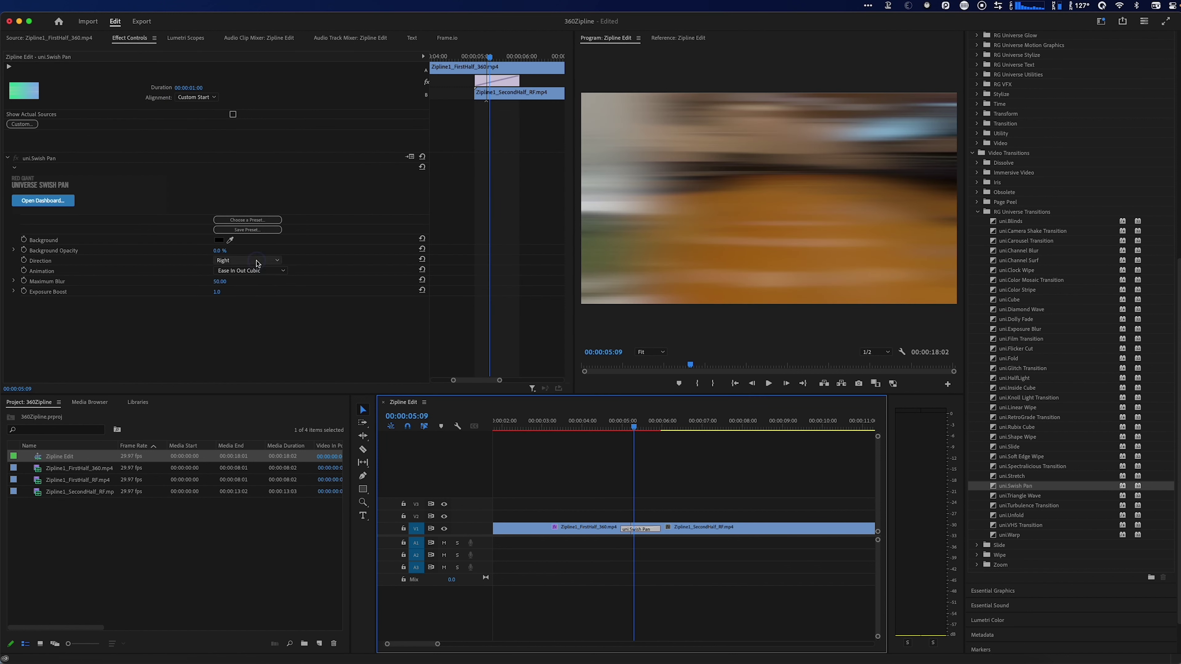
{"action": "key", "text": "super+shift+a"}
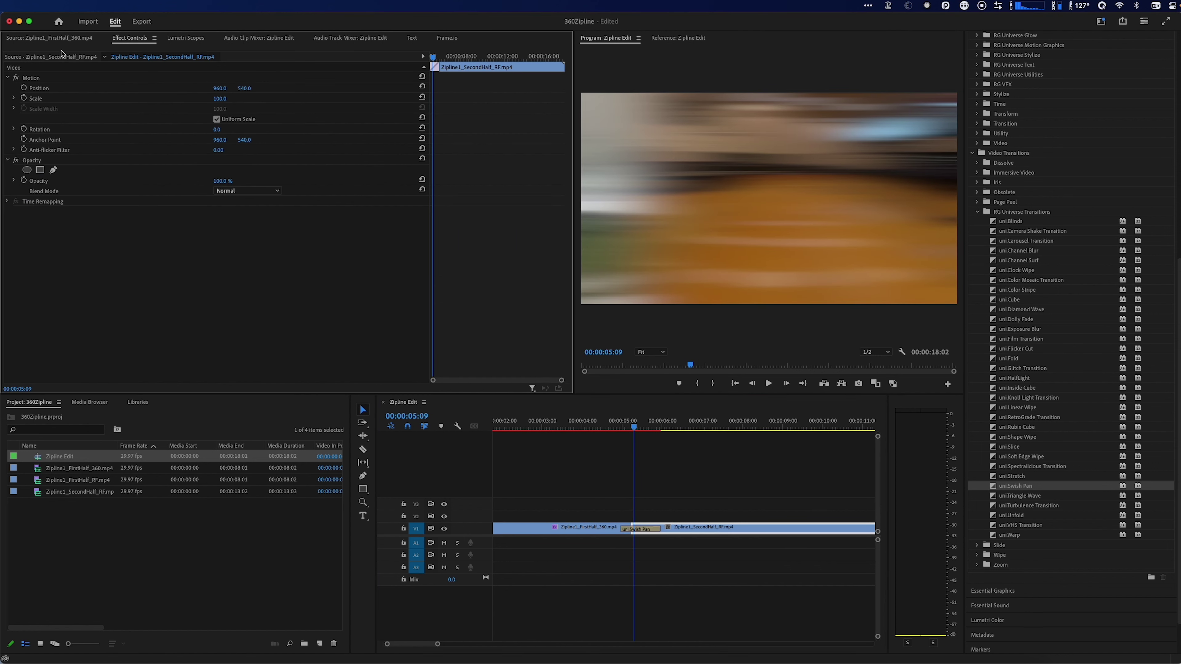
{"action": "left_click", "coordinate": [651, 529]}
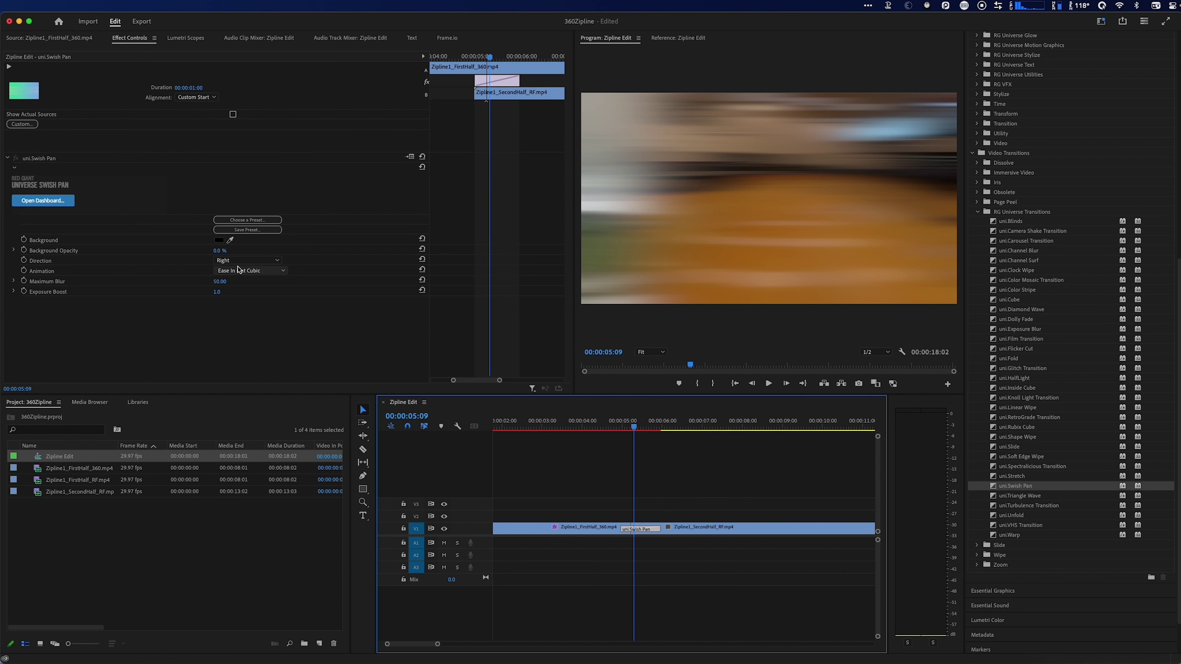
{"action": "key", "text": "super+shift+a"}
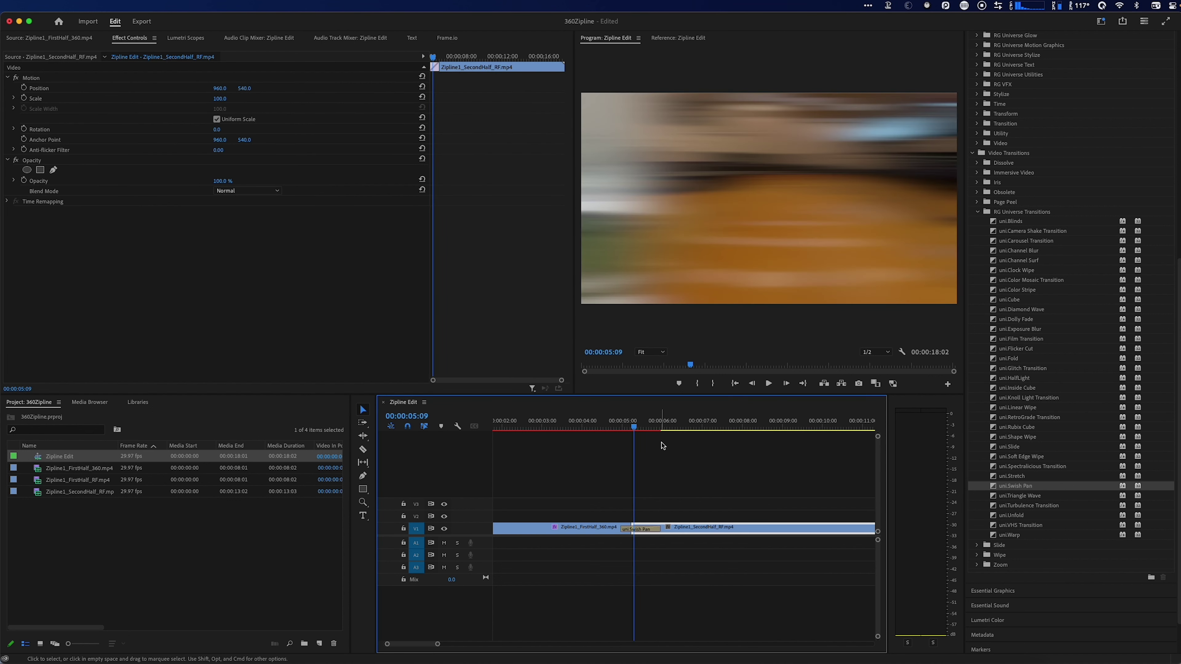
{"action": "key", "text": "Right"}
{"action": "key", "text": "Left"}
{"action": "key", "text": "Right"}
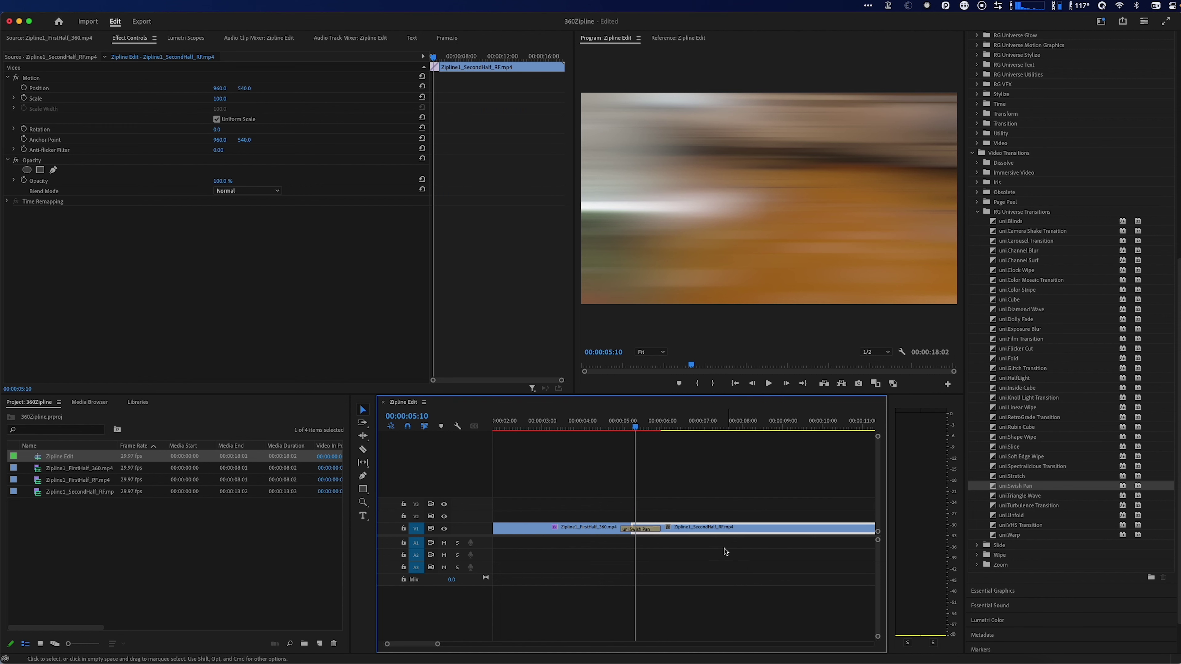
- Raise the Swish Pan's Maximum Blur and Exposure Boost, and play the sequence across the cut
{"action": "left_click", "coordinate": [650, 529]}
{"action": "left_click", "coordinate": [629, 505]}
{"action": "left_click", "coordinate": [650, 534]}
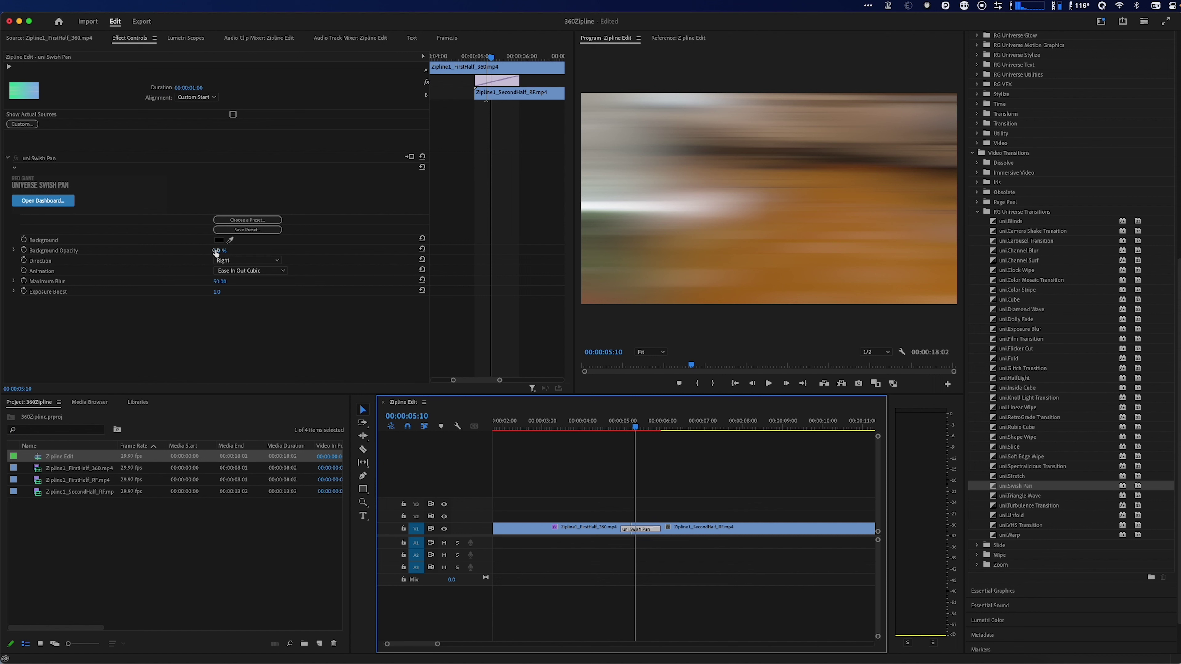
{"action": "left_click_drag", "start_coordinate": [220, 282], "coordinate": [249, 292]}
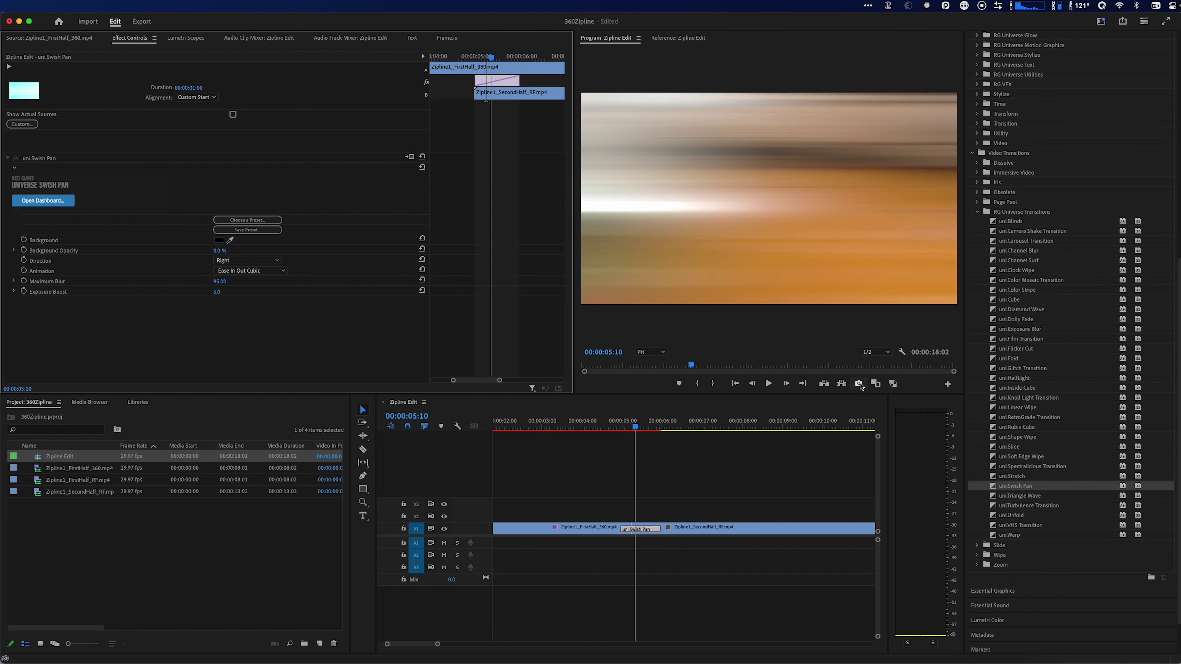
{"action": "left_click", "coordinate": [622, 424]}
{"action": "key", "text": "space"}
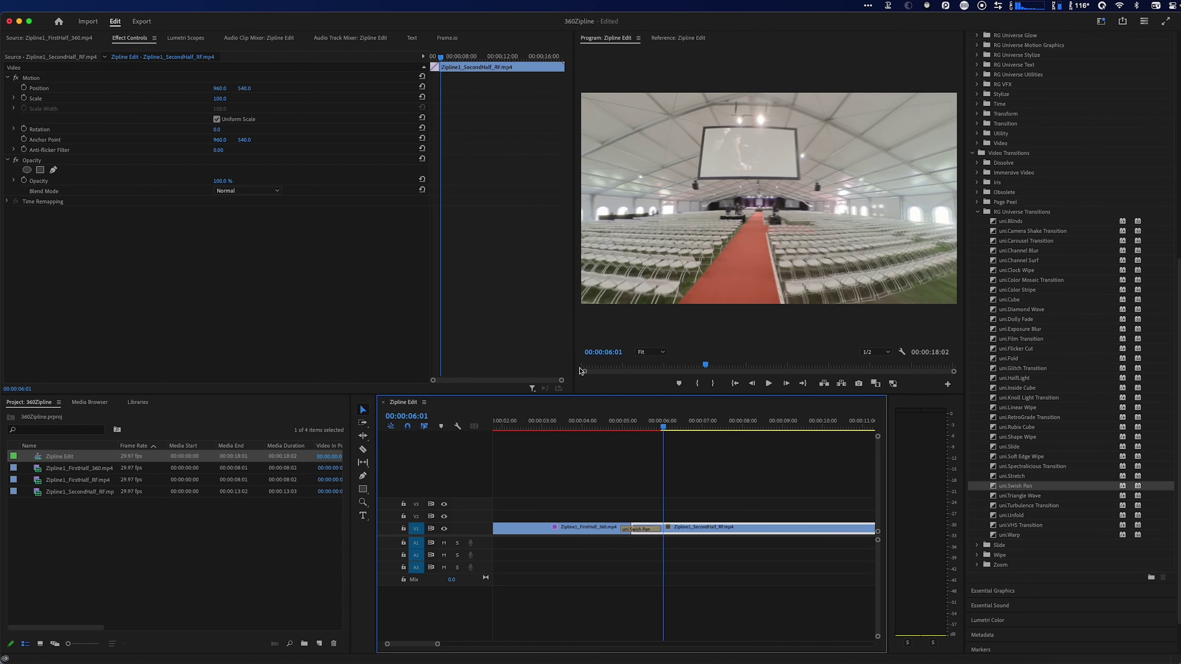
{"action": "key", "text": "space"}
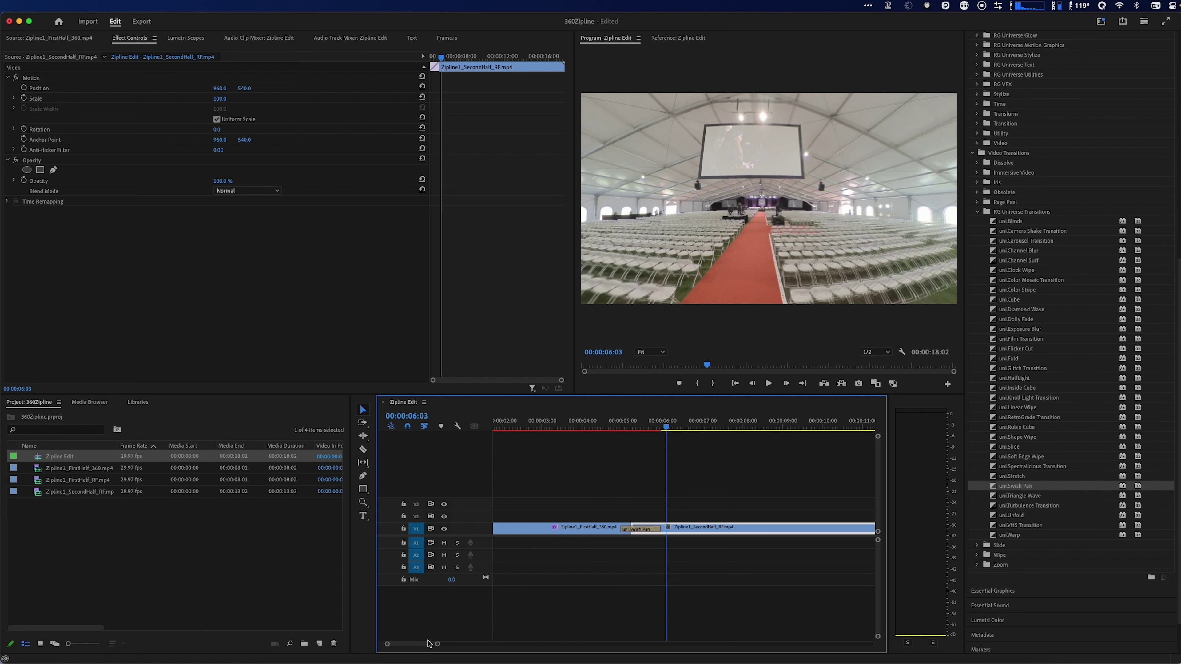
- Render previews for the whole Zipline Edit sequence and move the playhead to 00:00:07:28
{"action": "left_click_drag", "start_coordinate": [439, 647], "coordinate": [587, 645]}
{"action": "left_click", "coordinate": [289, 550]}
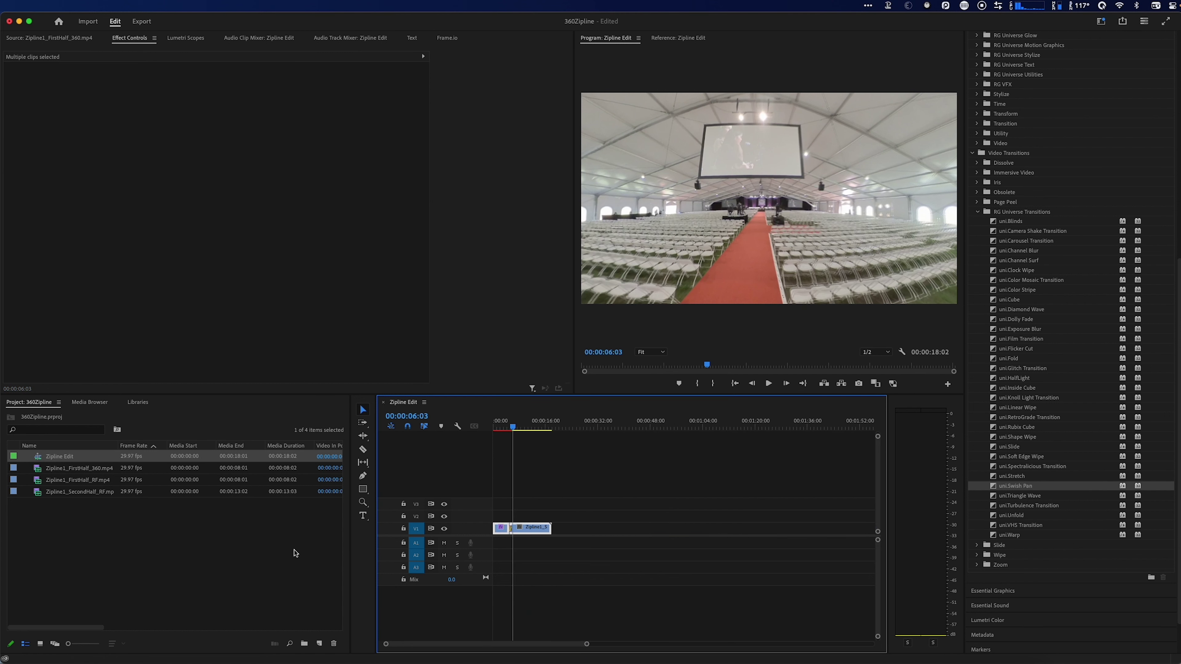
{"action": "key", "text": "Return"}
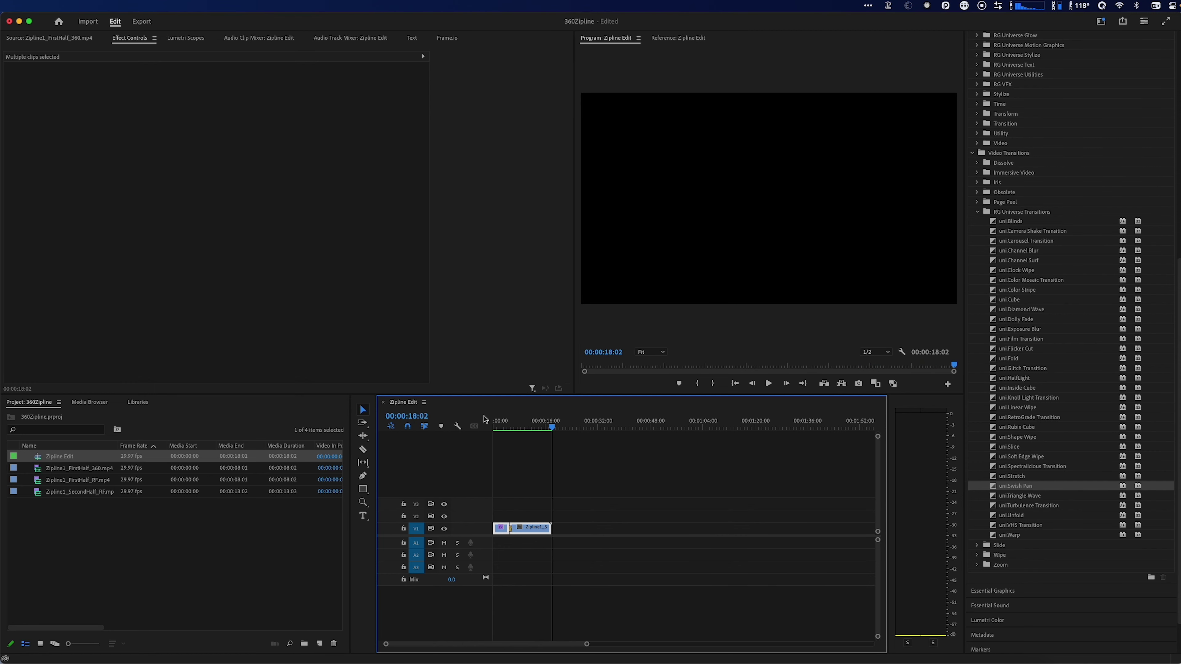
{"action": "left_click", "coordinate": [530, 425]}
{"action": "mouse_move", "coordinate": [531, 424]}
{"action": "left_mouse_down"}
{"action": "mouse_move", "coordinate": [498, 426]}
{"action": "mouse_move", "coordinate": [523, 424]}
{"action": "left_mouse_up"}
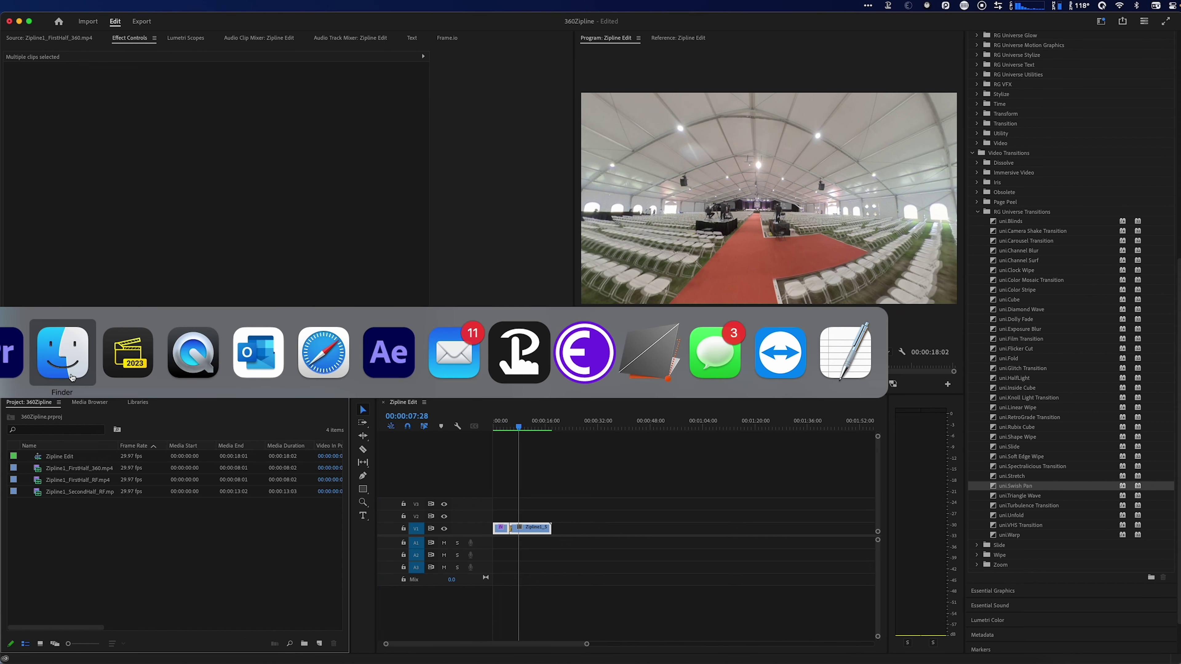
- Load Zipline1_SecondHalf_360.mp4 from Finder's Rendered 360 folder into Premiere Pro's Source Monitor
{"action": "left_click", "coordinate": [66, 350]}
{"action": "left_click", "coordinate": [616, 185]}
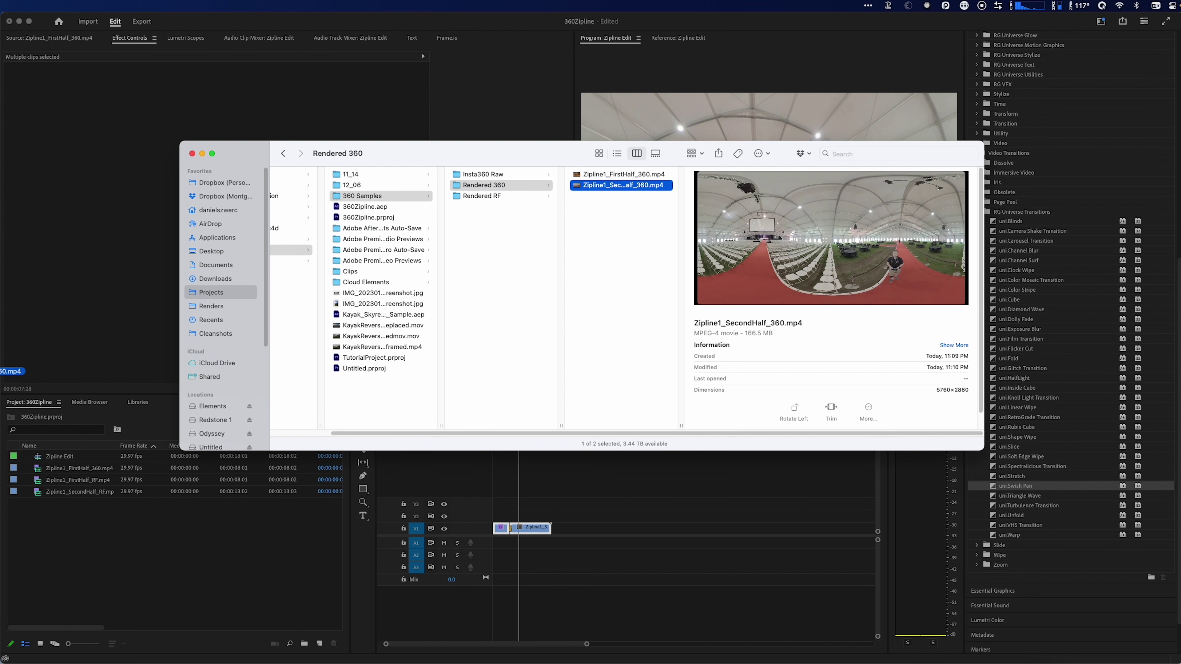
{"action": "left_click", "coordinate": [126, 356]}
{"action": "key", "text": "super+Tab"}
{"action": "left_click", "coordinate": [49, 37]}
{"action": "key", "text": "super+Tab"}
{"action": "left_click_drag", "start_coordinate": [602, 191], "coordinate": [158, 98]}
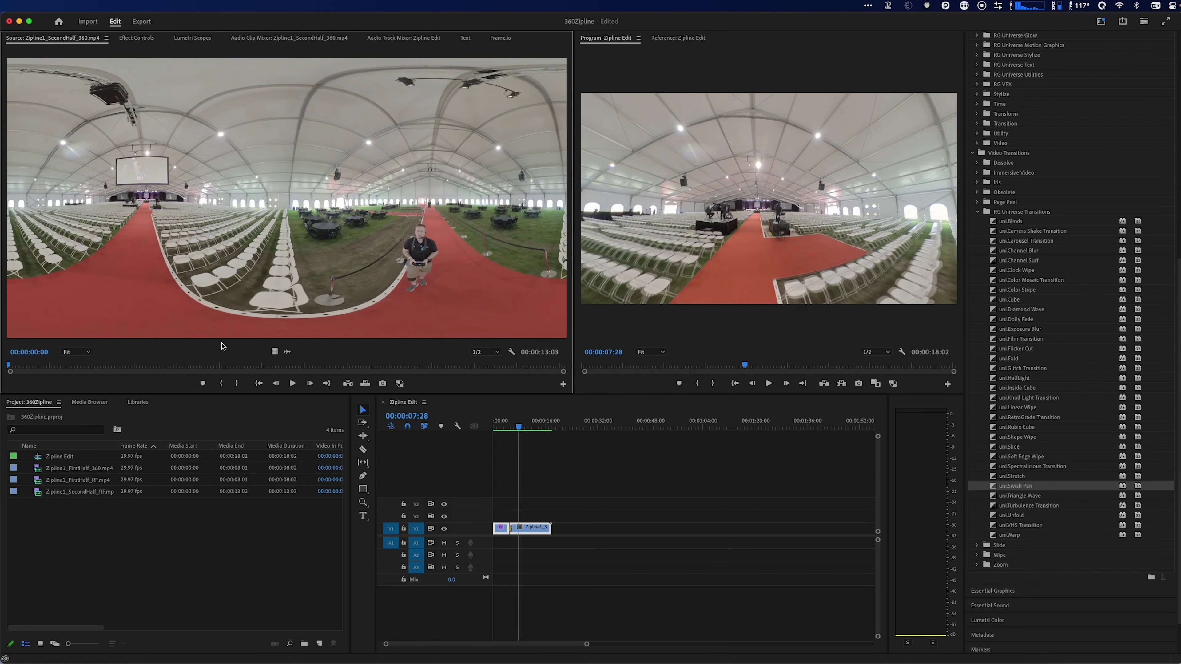
- Mark the source clip's In point at 00:00:07:06 and its Out point at 00:00:11:12
{"action": "left_click_drag", "start_coordinate": [208, 367], "coordinate": [313, 365]}
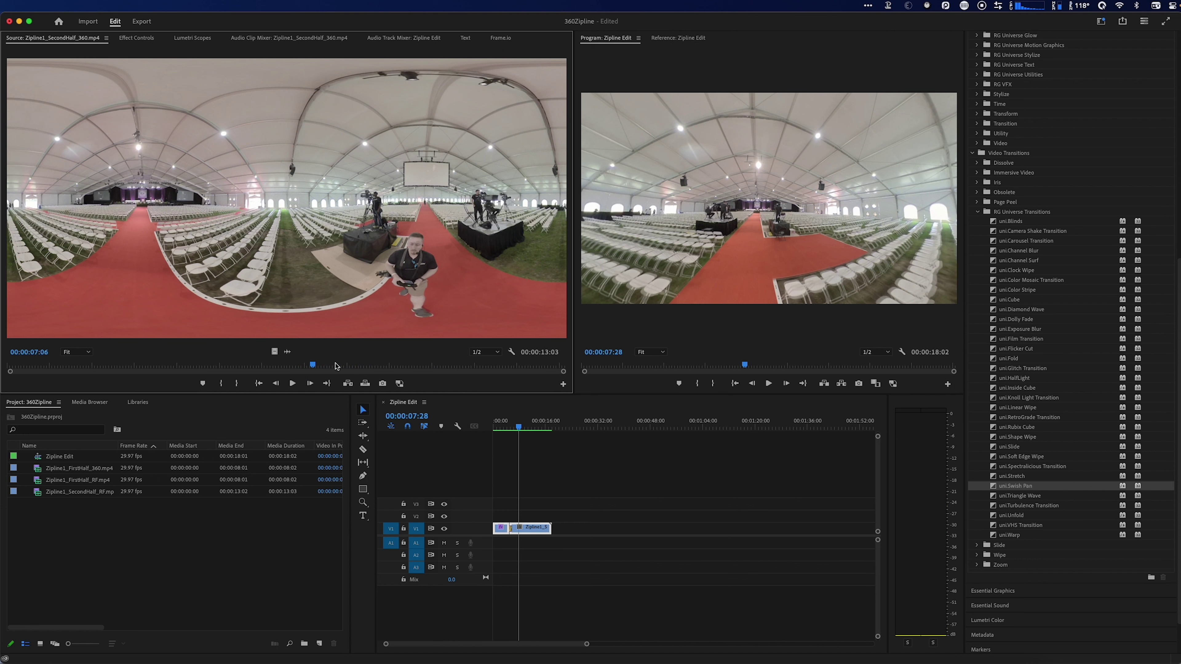
{"action": "key", "text": "i"}
{"action": "left_click_drag", "start_coordinate": [318, 367], "coordinate": [491, 365]}
{"action": "key", "text": "o"}
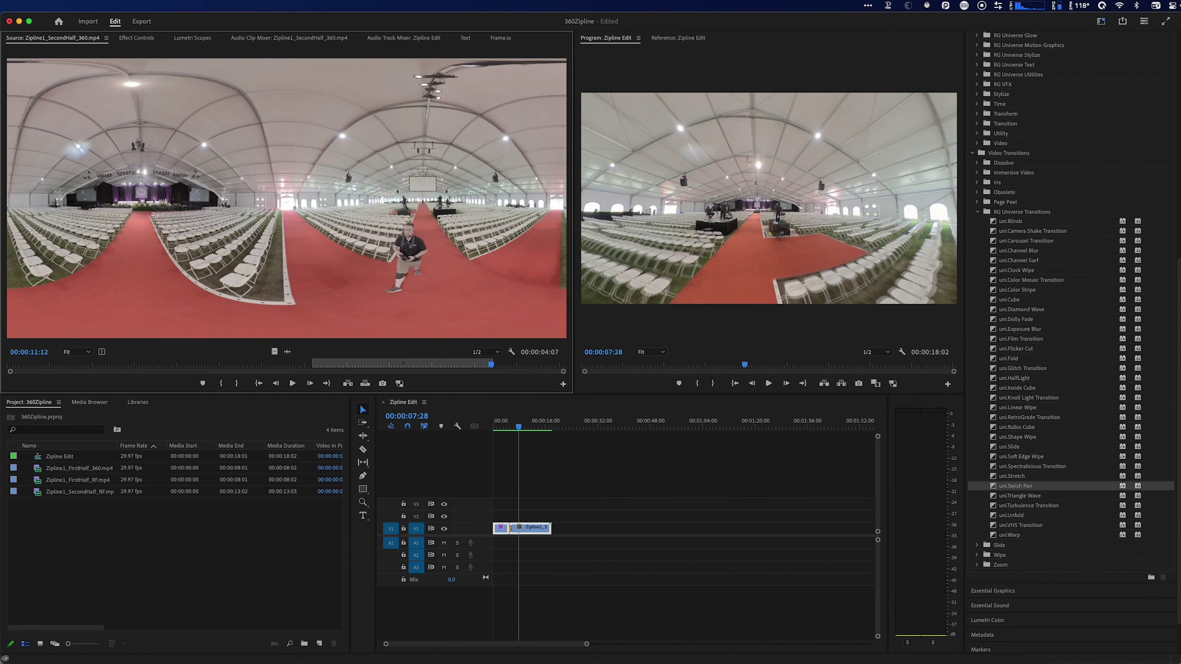
- Add the marked Zipline1_SecondHalf_360 clip to the project, create a sequence from it, and move the playhead to 00:00:00:26
{"action": "left_click_drag", "start_coordinate": [248, 222], "coordinate": [74, 500]}
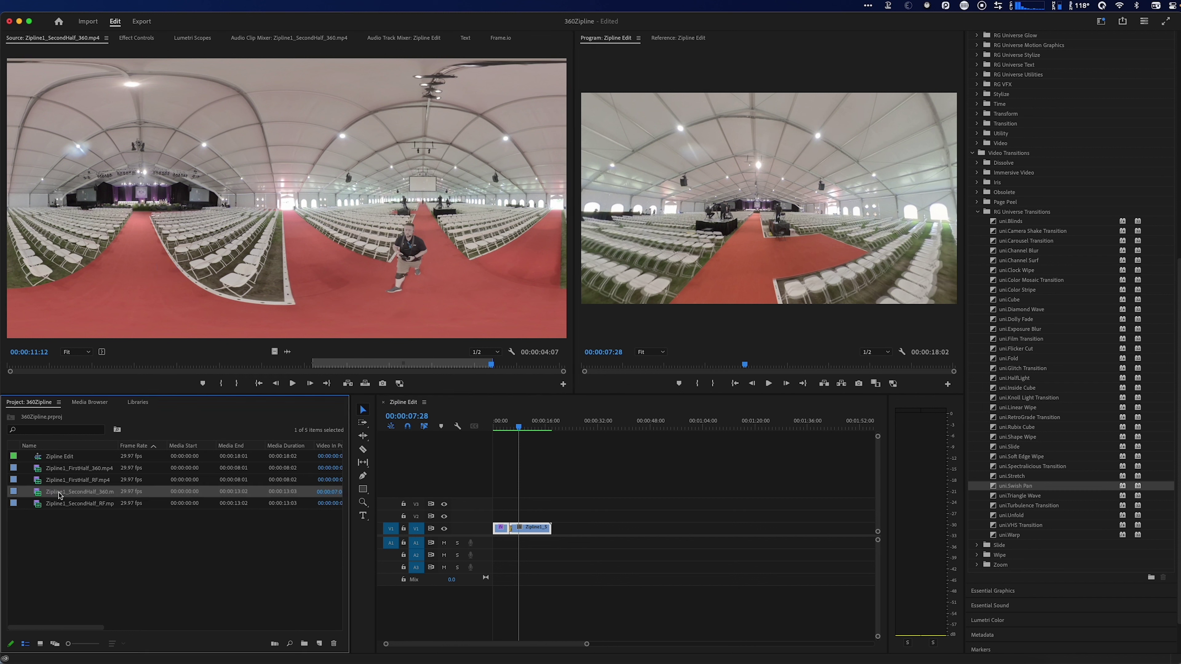
{"action": "right_click", "coordinate": [90, 492]}
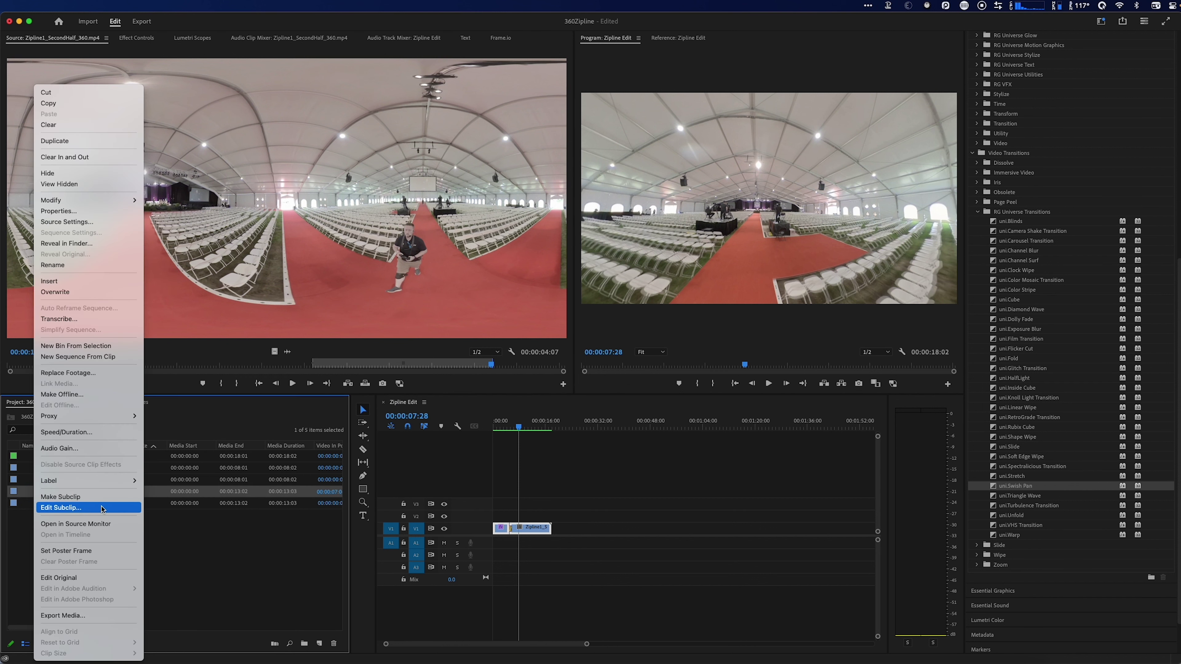
{"action": "left_click", "coordinate": [77, 357]}
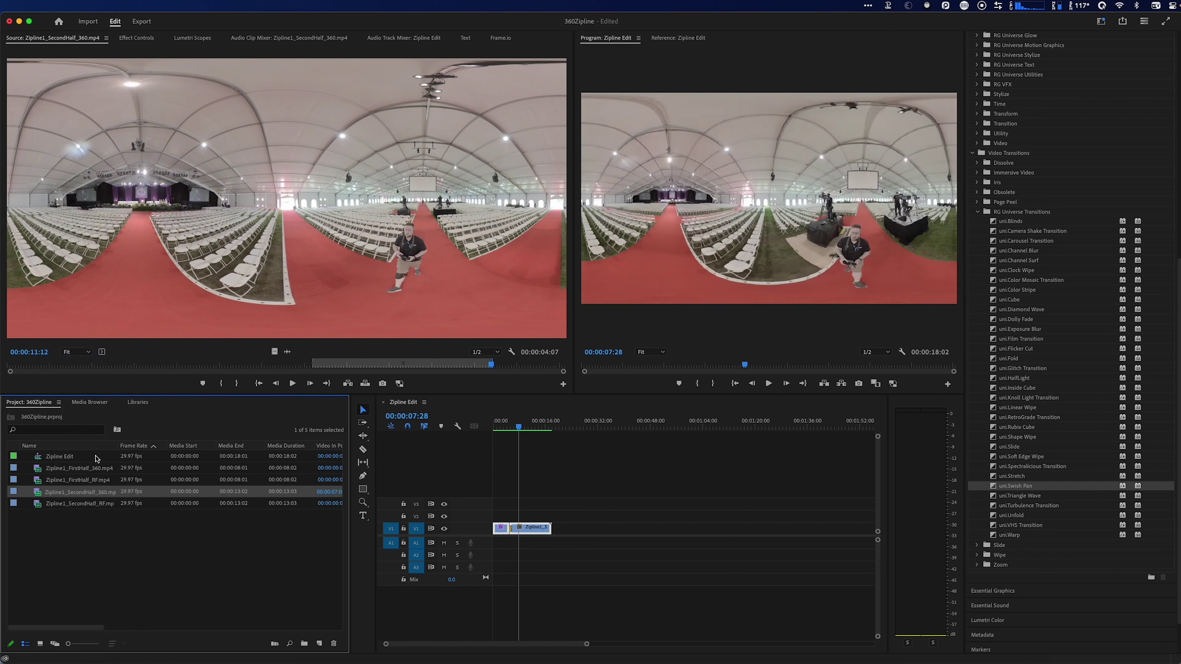
{"action": "left_click", "coordinate": [528, 424]}
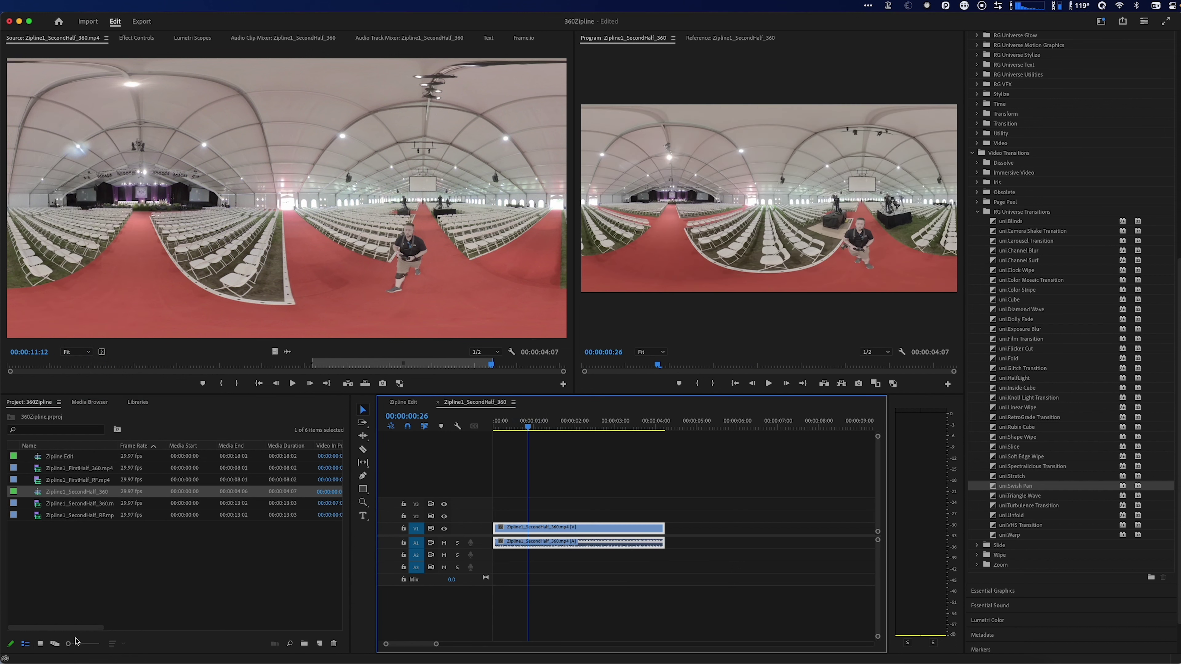
- Check the frame size and VR properties in the Zipline1_SecondHalf_360 sequence's settings
{"action": "left_click_drag", "start_coordinate": [79, 628], "coordinate": [201, 625]}
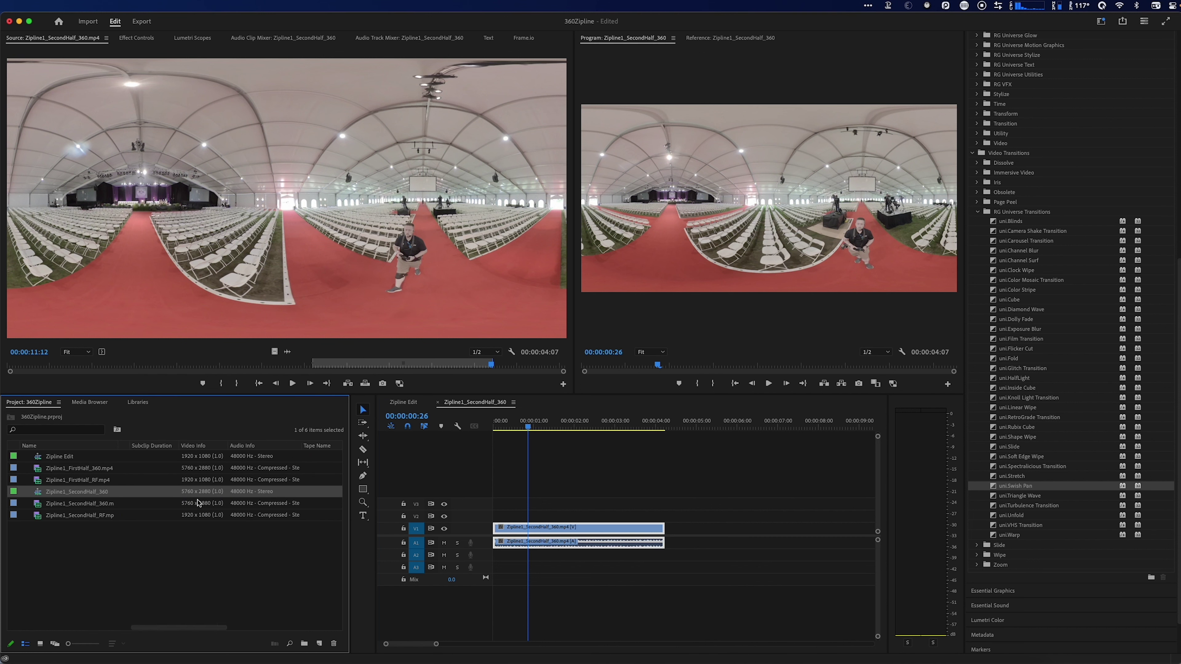
{"action": "right_click", "coordinate": [41, 496]}
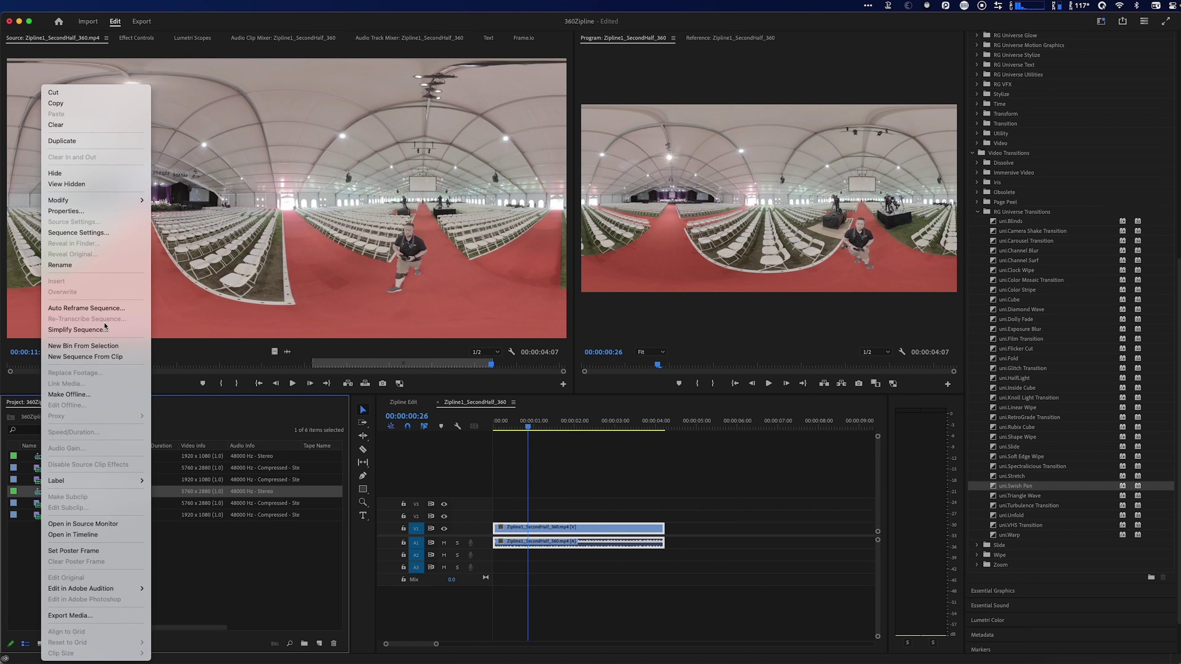
{"action": "left_click", "coordinate": [87, 234]}
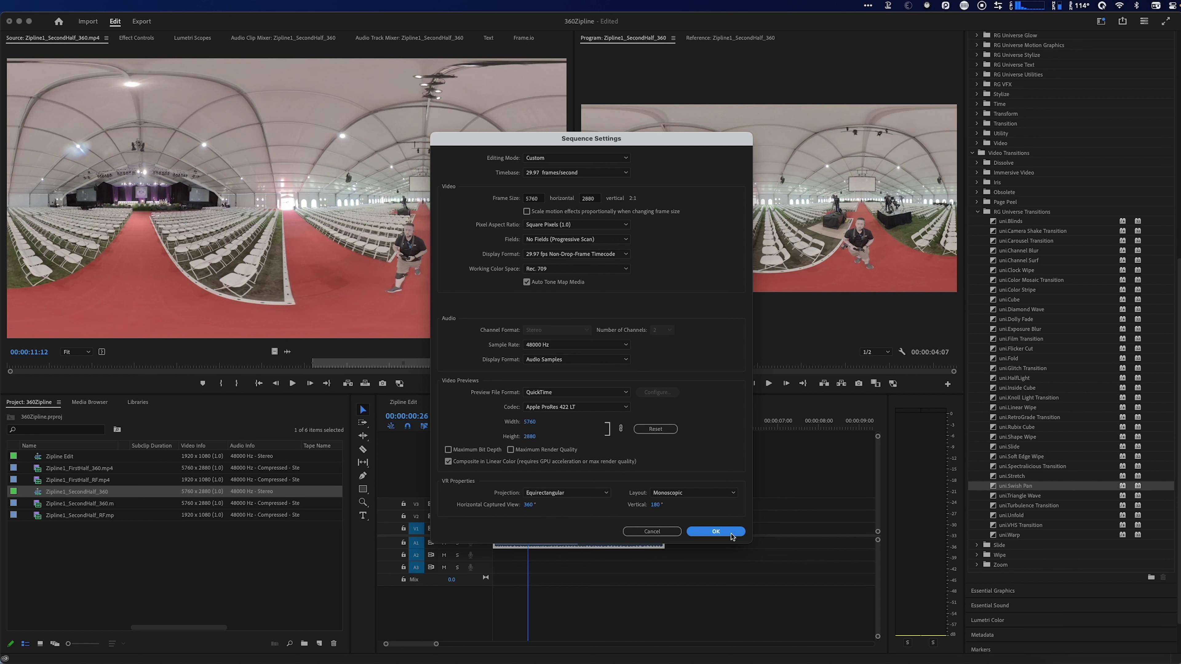
{"action": "left_click", "coordinate": [712, 531]}
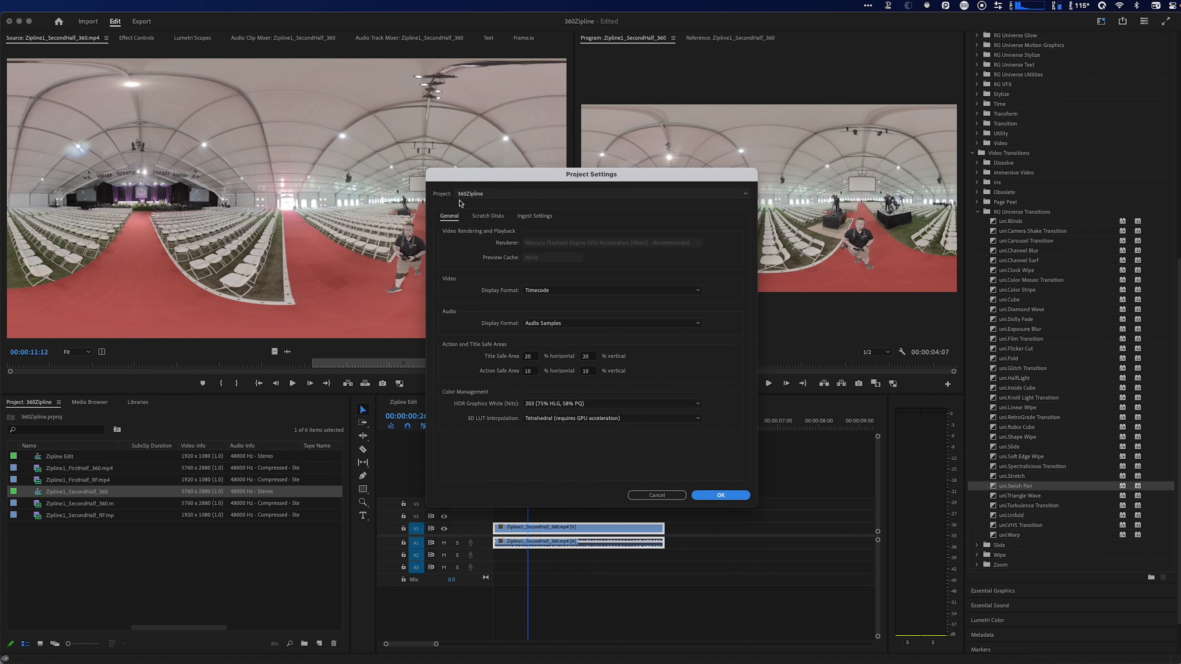
- Review the project's General, Scratch Disks and Ingest settings without changing them
{"action": "left_click", "coordinate": [487, 216]}
{"action": "left_click", "coordinate": [535, 215]}
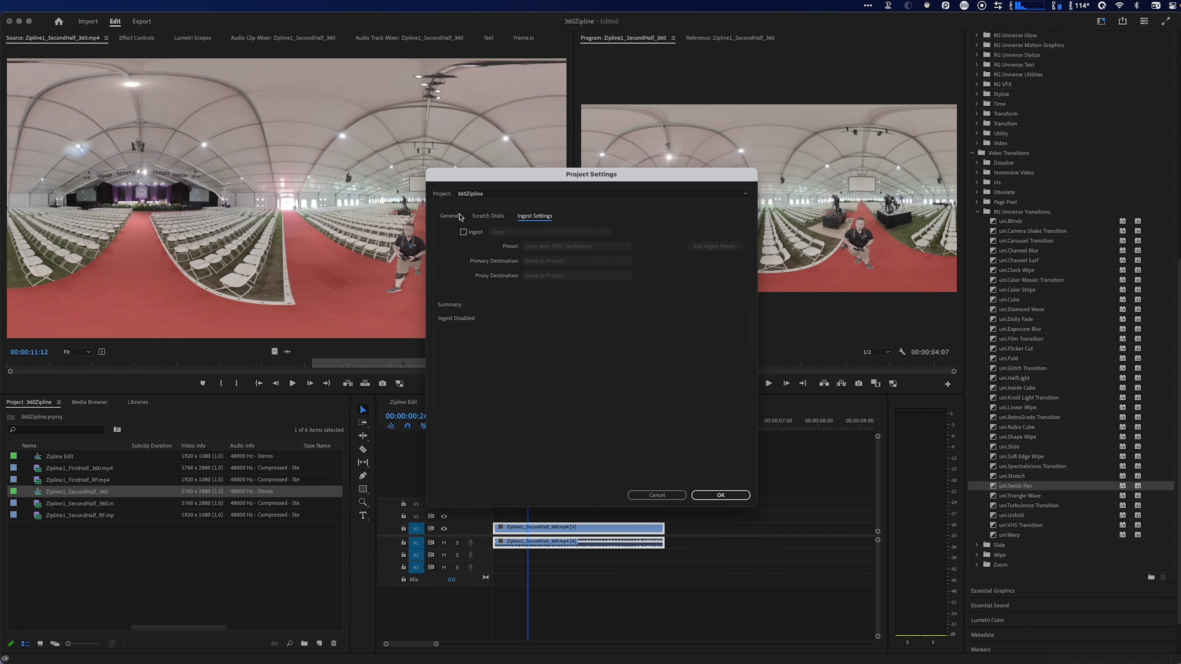
{"action": "left_click", "coordinate": [460, 216]}
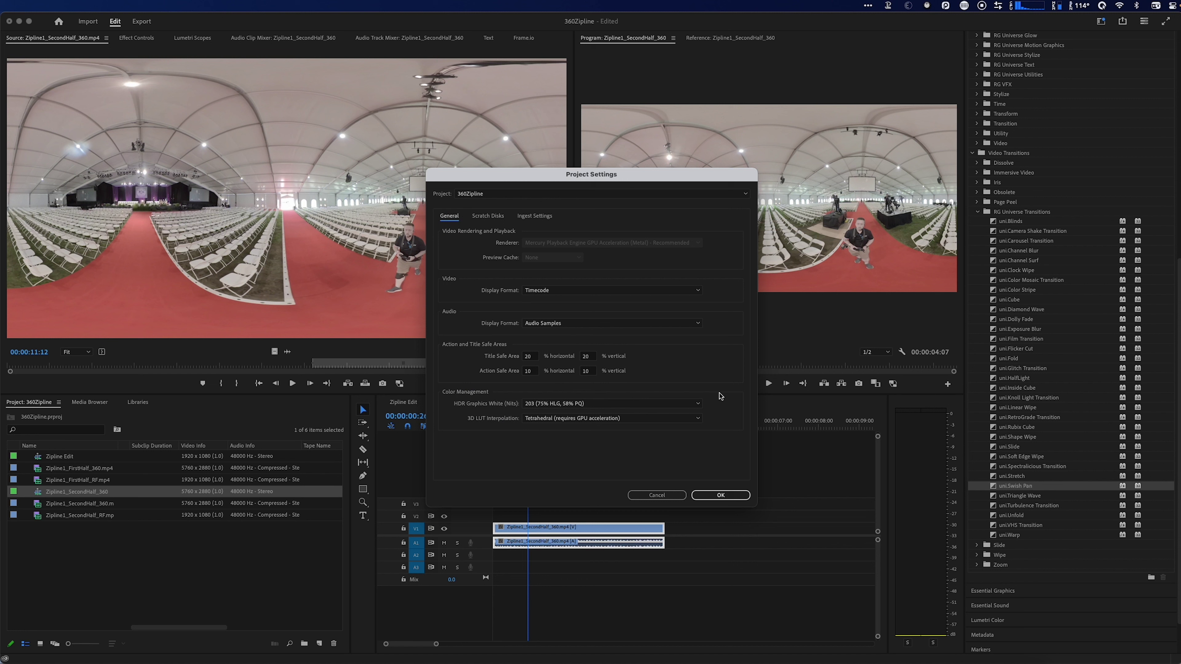
{"action": "left_click", "coordinate": [653, 495]}
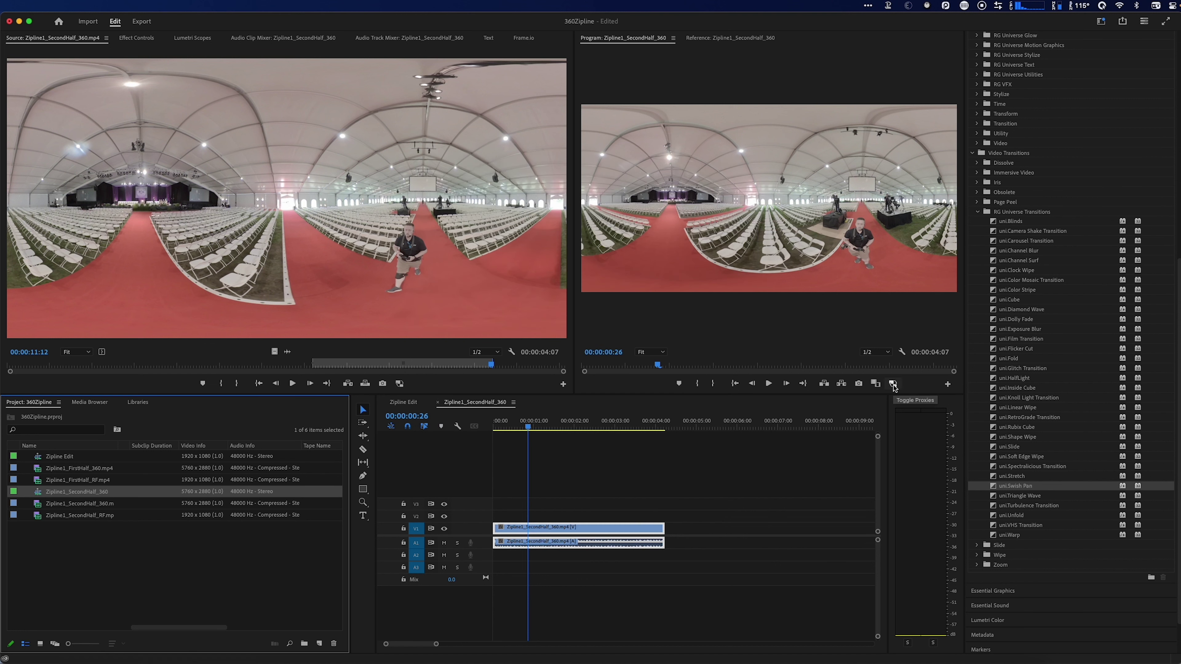
- Add the Toggle VR Video Display button to the Program monitor's transport controls
{"action": "left_click", "coordinate": [953, 386]}
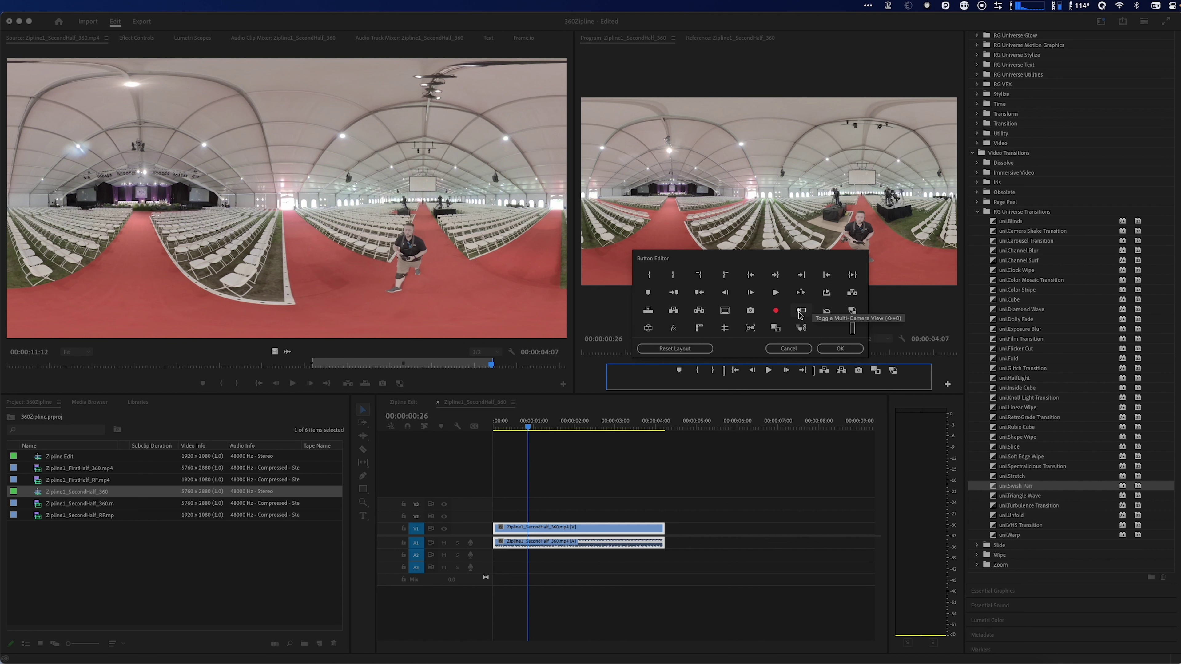
{"action": "left_click_drag", "start_coordinate": [648, 328], "coordinate": [910, 371]}
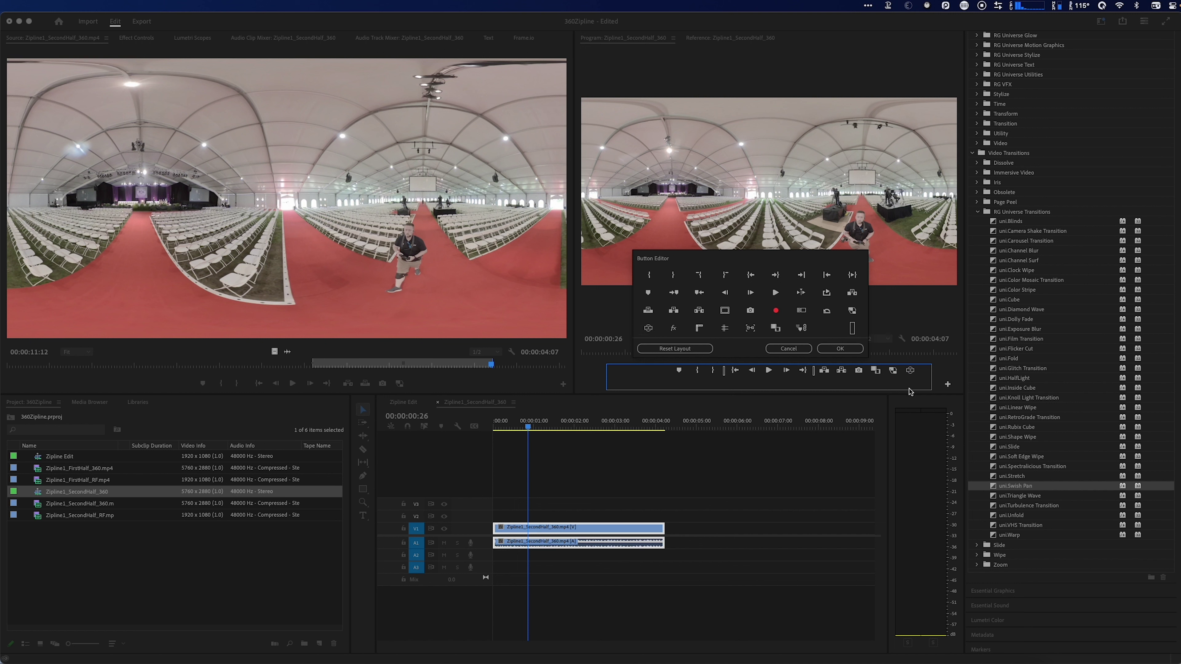
{"action": "left_click", "coordinate": [840, 348]}
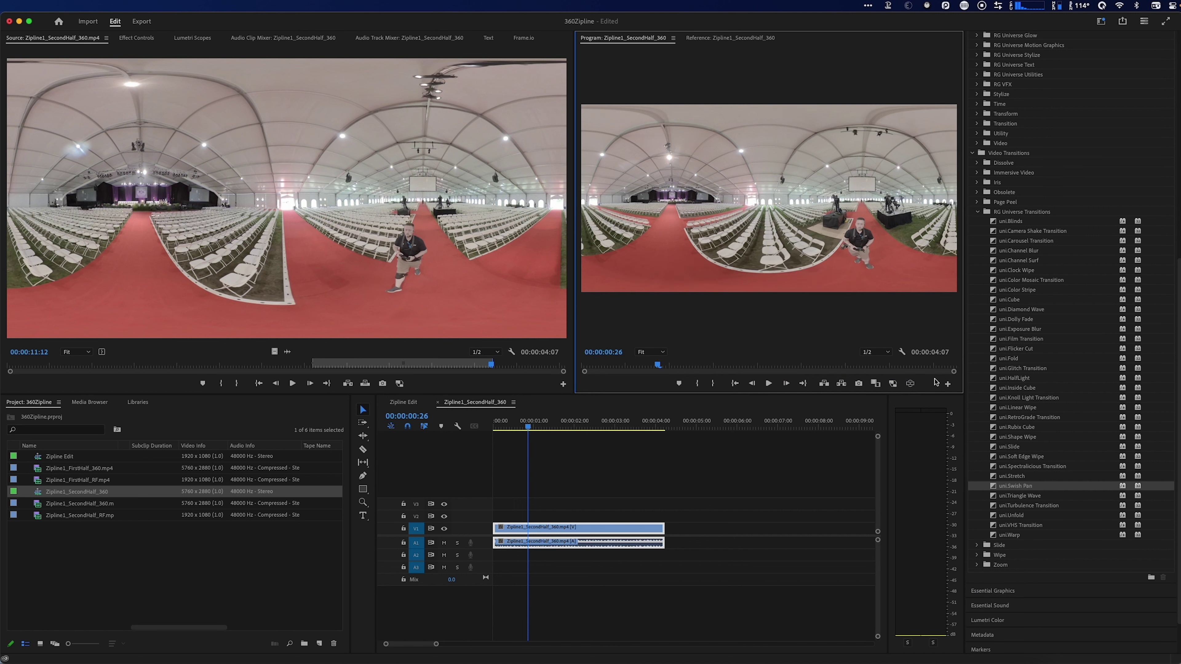
- Look around the 360 footage in VR display at different angles and at 00:00:02:25, and return to the equirectangular view
{"action": "left_click", "coordinate": [910, 383]}
{"action": "left_click_drag", "start_coordinate": [694, 201], "coordinate": [790, 186]}
{"action": "left_click_drag", "start_coordinate": [657, 365], "coordinate": [831, 366]}
{"action": "left_click_drag", "start_coordinate": [848, 201], "coordinate": [623, 200]}
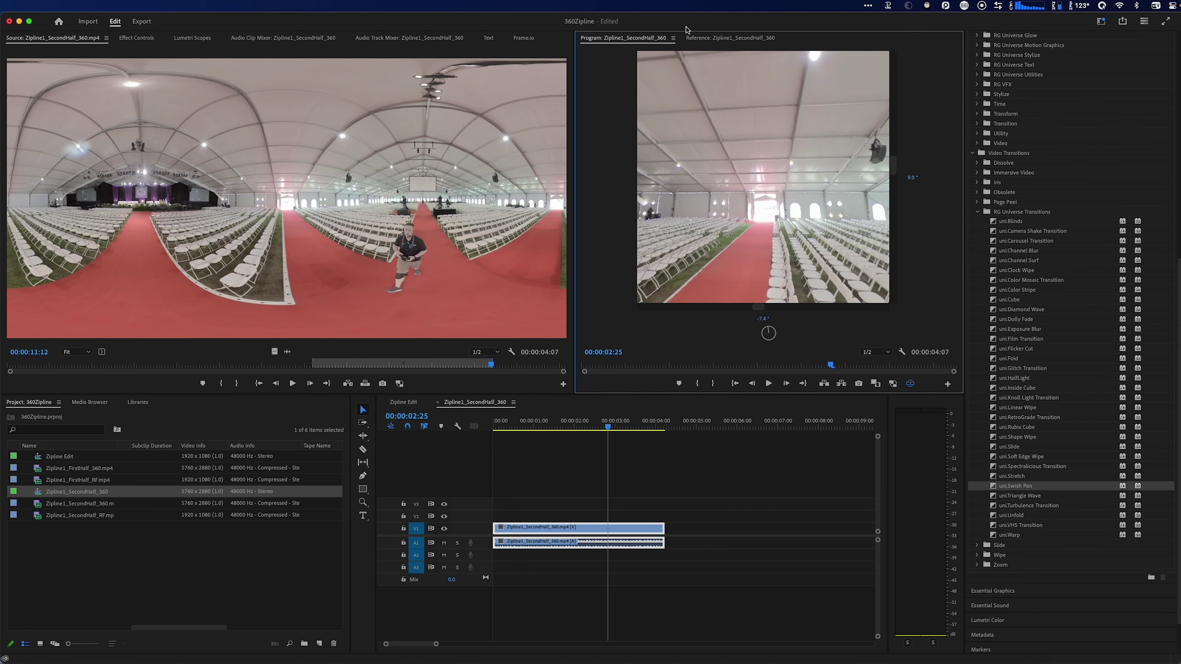
{"action": "left_click_drag", "start_coordinate": [704, 257], "coordinate": [848, 212]}
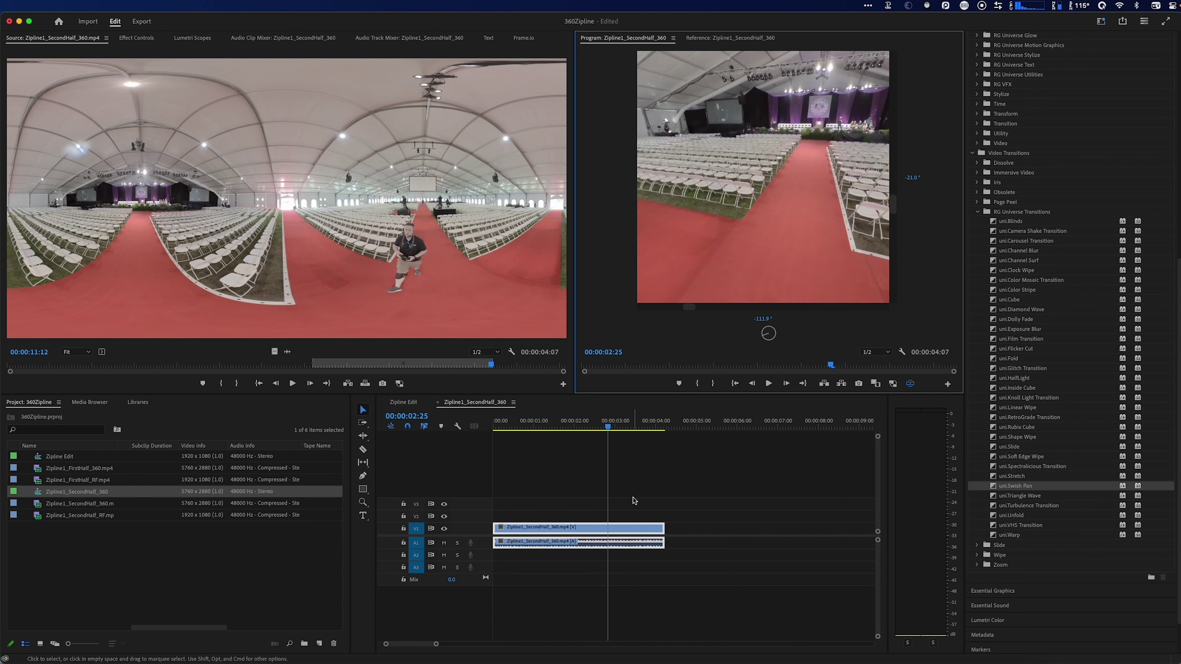
{"action": "left_click", "coordinate": [910, 384]}
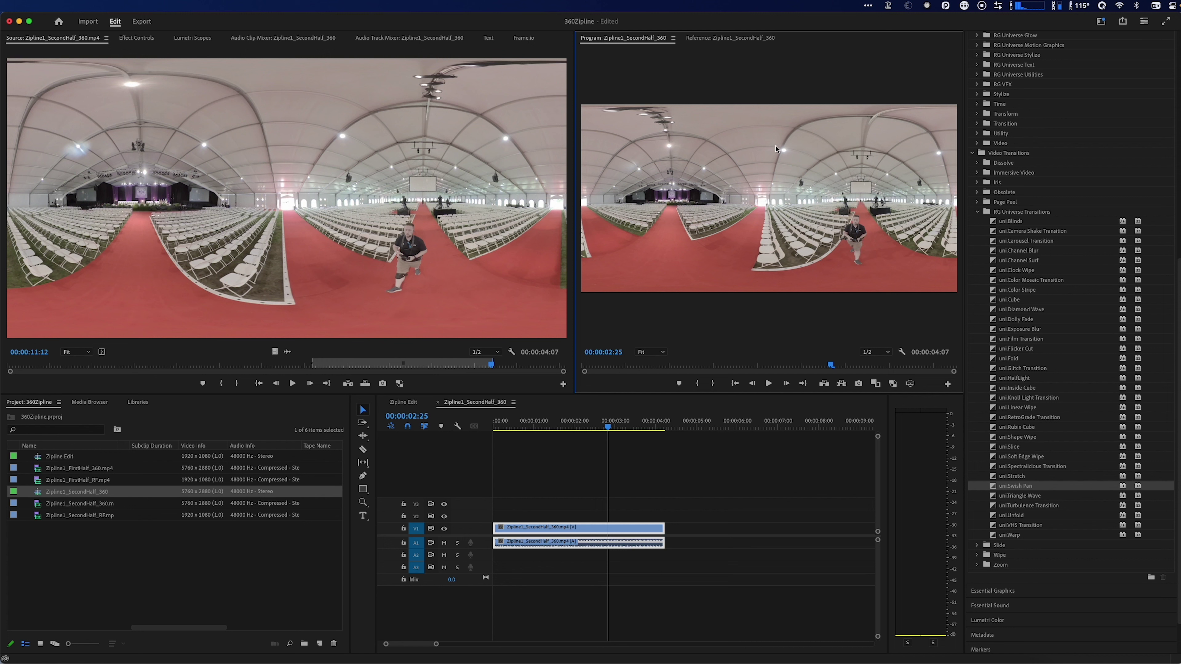
- With the playhead at 00:00:00:22, review the sequence's General, Metadata and Video export settings, including the VR Video option
{"action": "left_click", "coordinate": [582, 427]}
{"action": "left_click", "coordinate": [524, 426]}
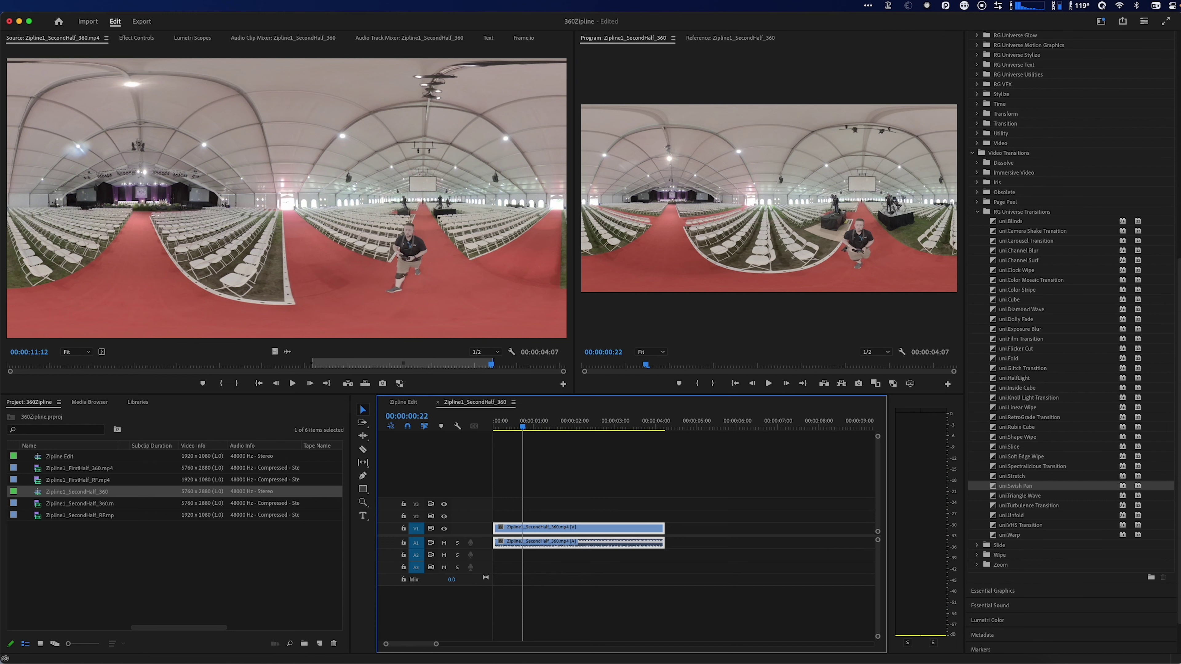
{"action": "key", "text": "super+m"}
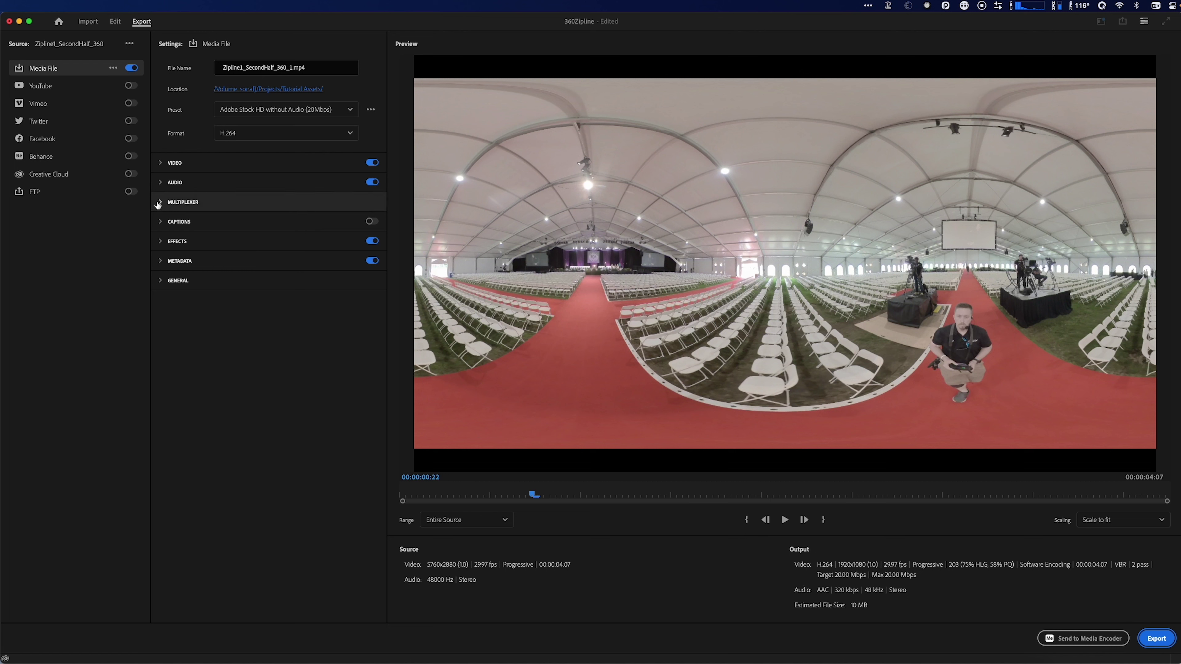
{"action": "left_click", "coordinate": [160, 238]}
{"action": "left_click", "coordinate": [160, 437]}
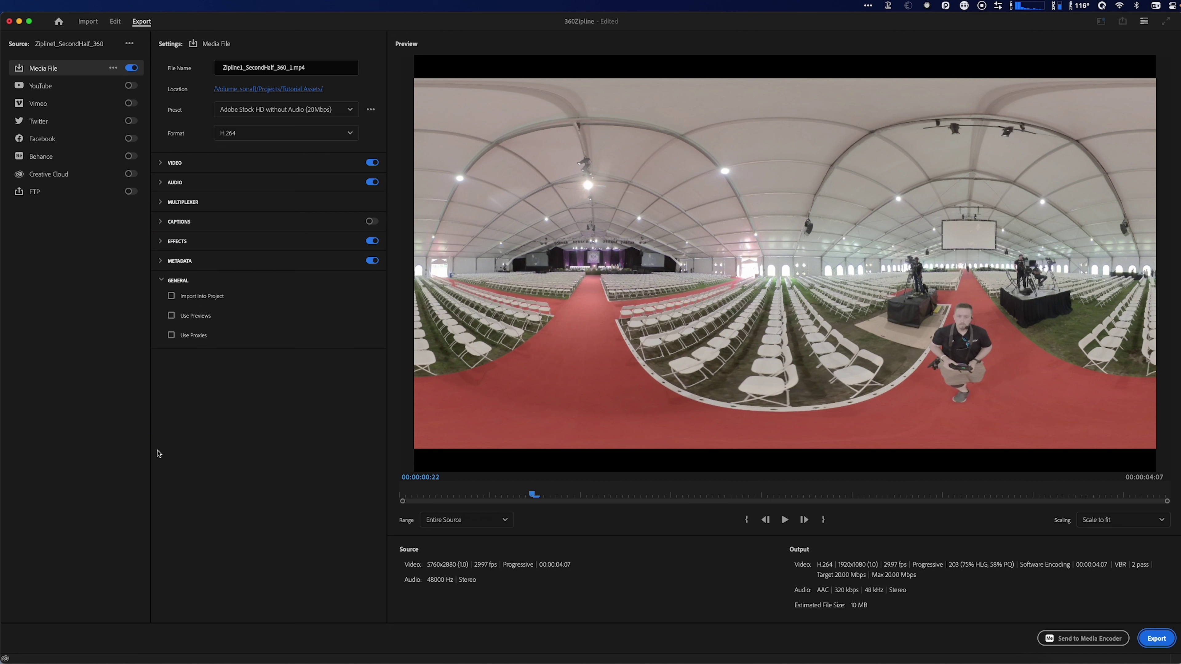
{"action": "left_click", "coordinate": [161, 262]}
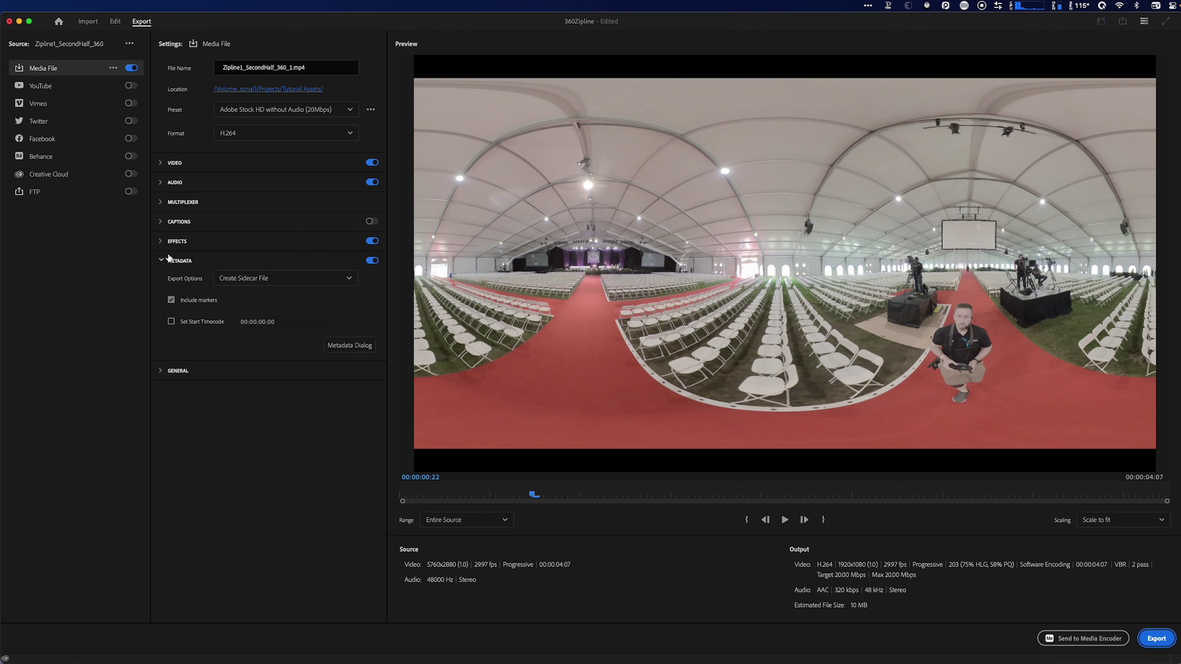
{"action": "left_click", "coordinate": [185, 162]}
{"action": "left_click", "coordinate": [174, 319]}
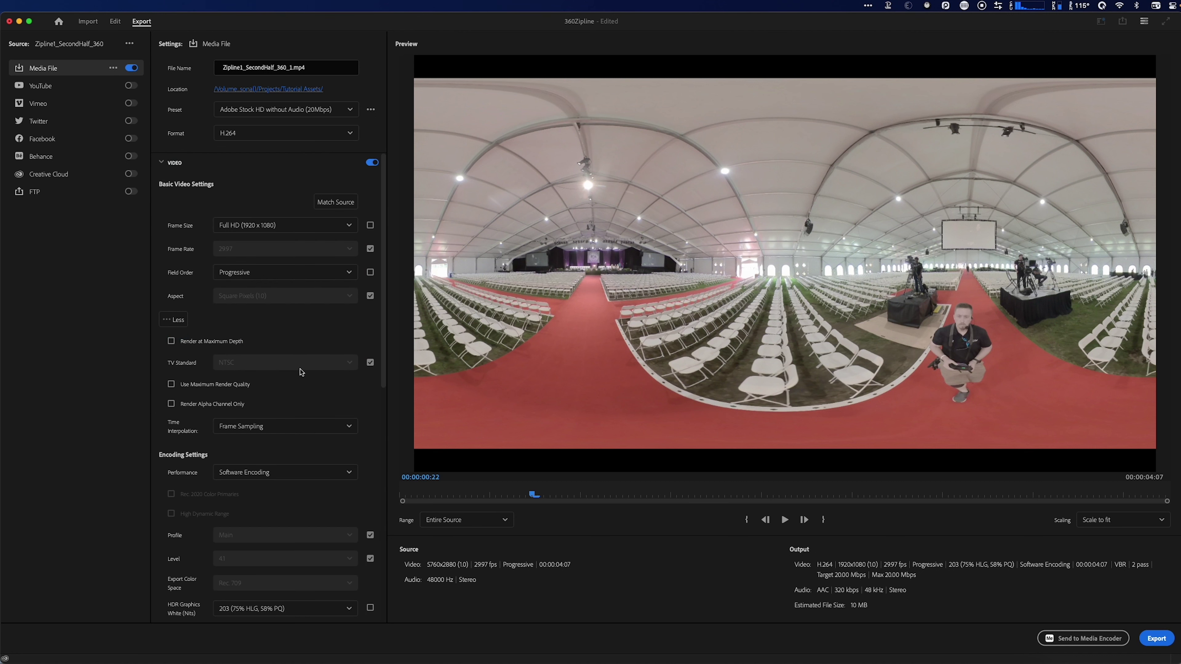
{"action": "scroll", "coordinate": [300, 372], "scroll_direction": "down", "scroll_amount": 10}
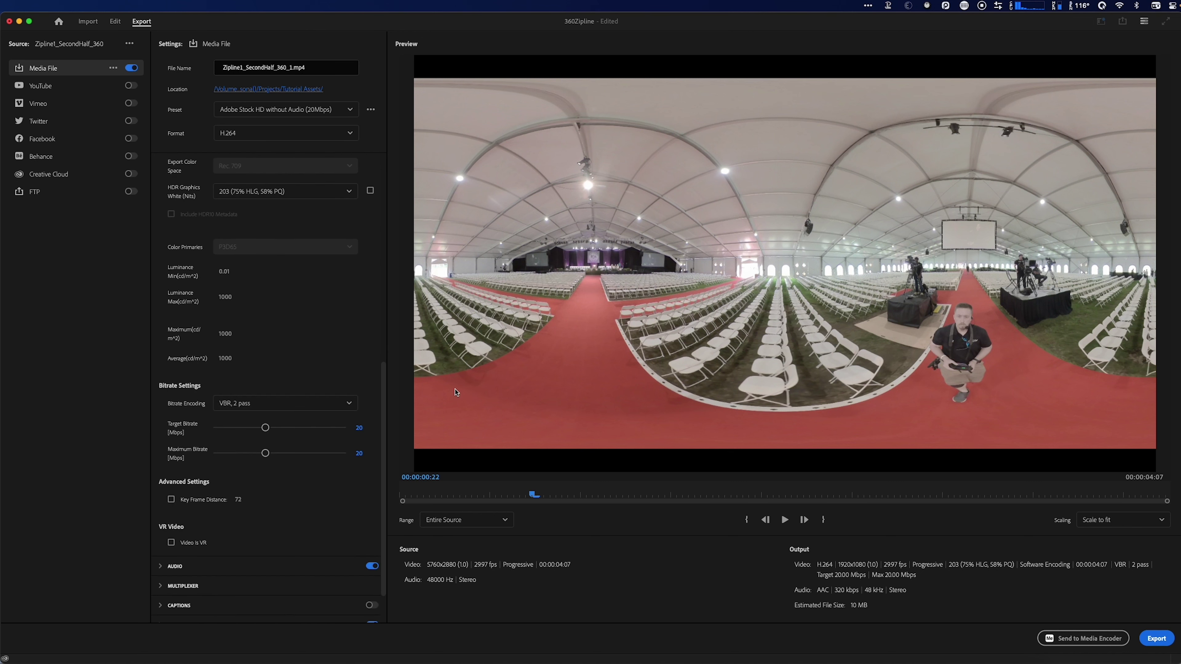
{"action": "left_click_drag", "start_coordinate": [383, 375], "coordinate": [386, 133]}
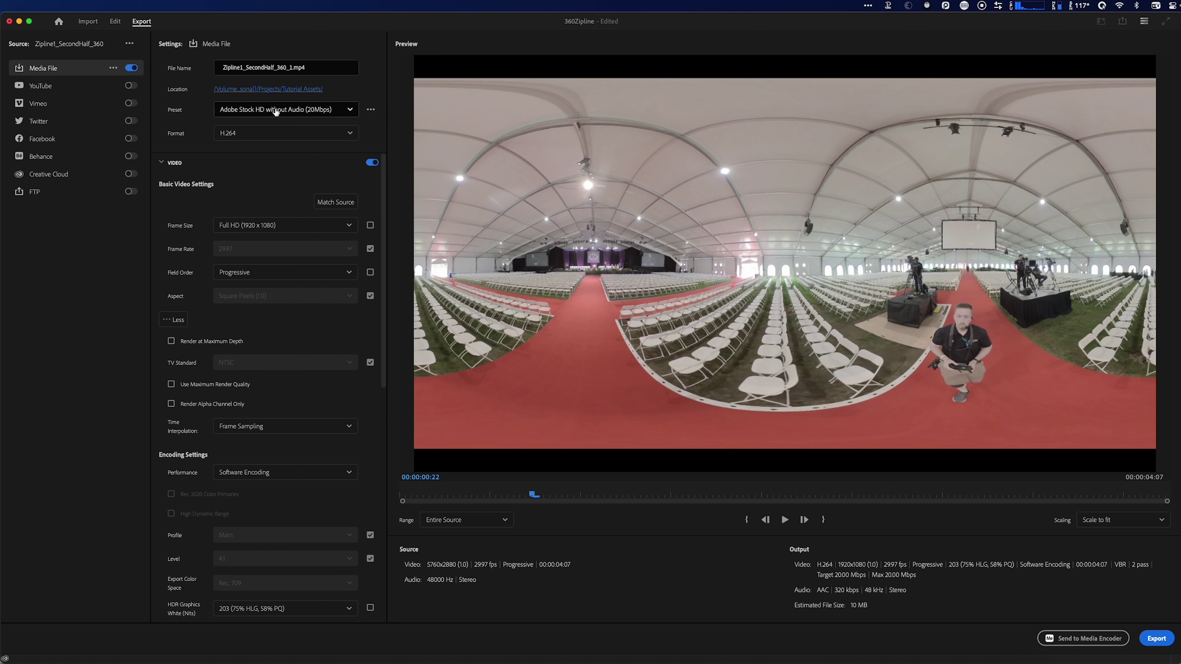
- Set the export preset to Match Source - Adaptive Low Bitrate, check its VR Video settings, and return to editing without exporting
{"action": "left_click", "coordinate": [275, 110]}
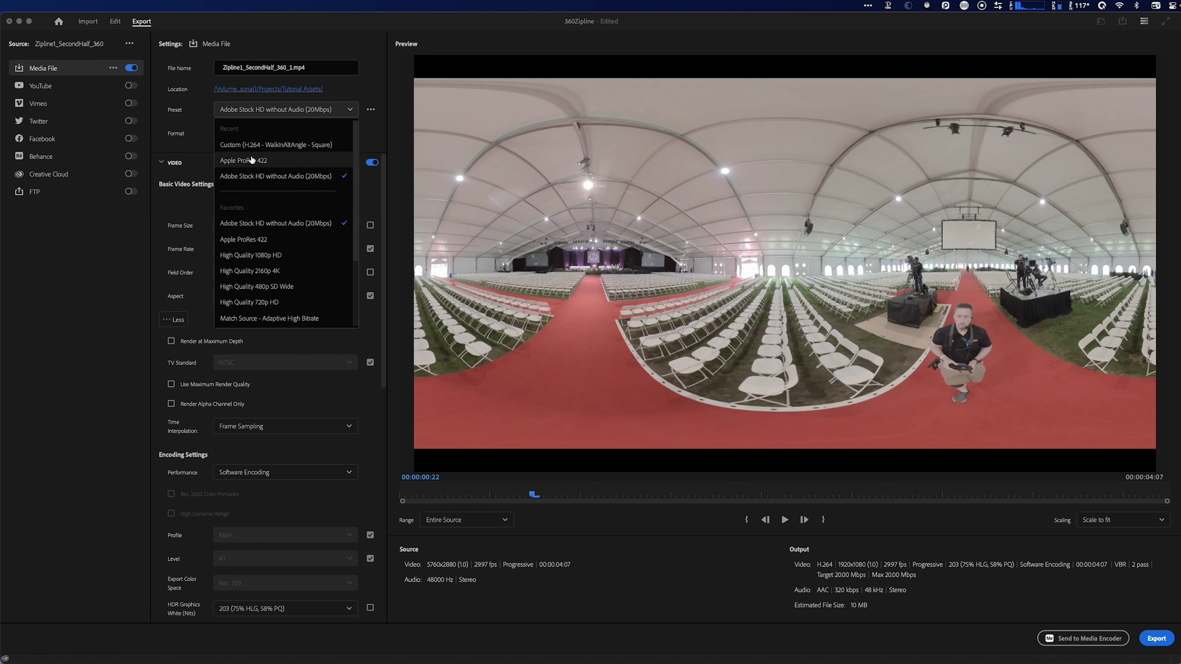
{"action": "scroll", "coordinate": [279, 288], "scroll_direction": "down", "scroll_amount": 1}
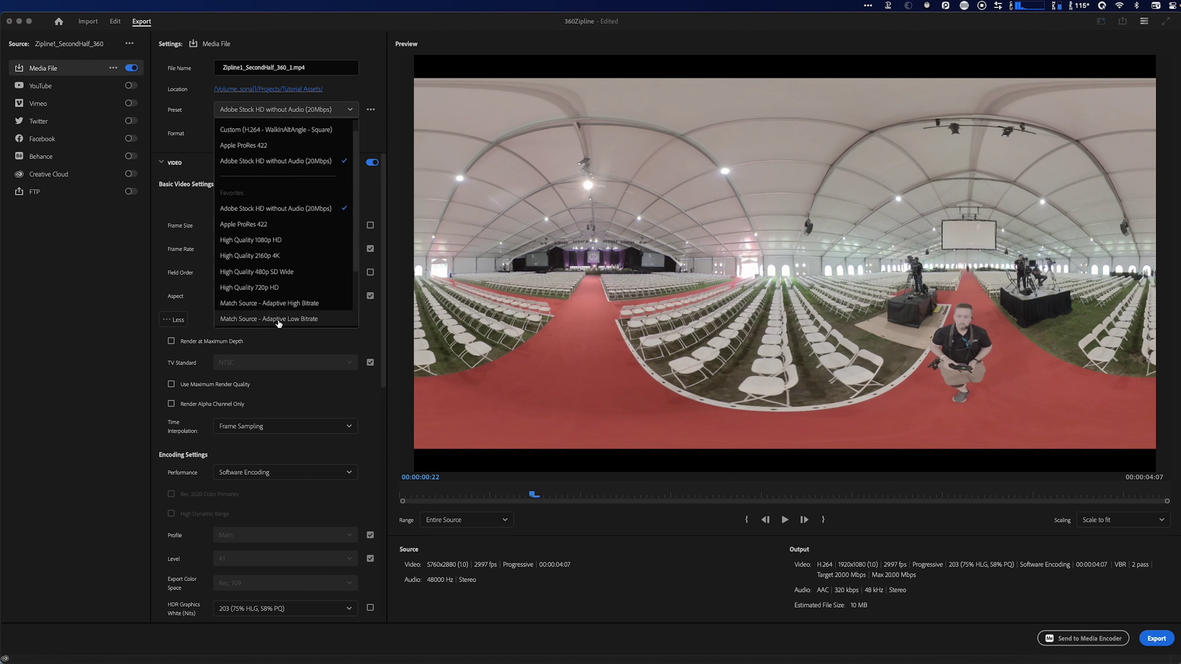
{"action": "left_click", "coordinate": [269, 324]}
{"action": "scroll", "coordinate": [162, 466], "scroll_direction": "down", "scroll_amount": 9}
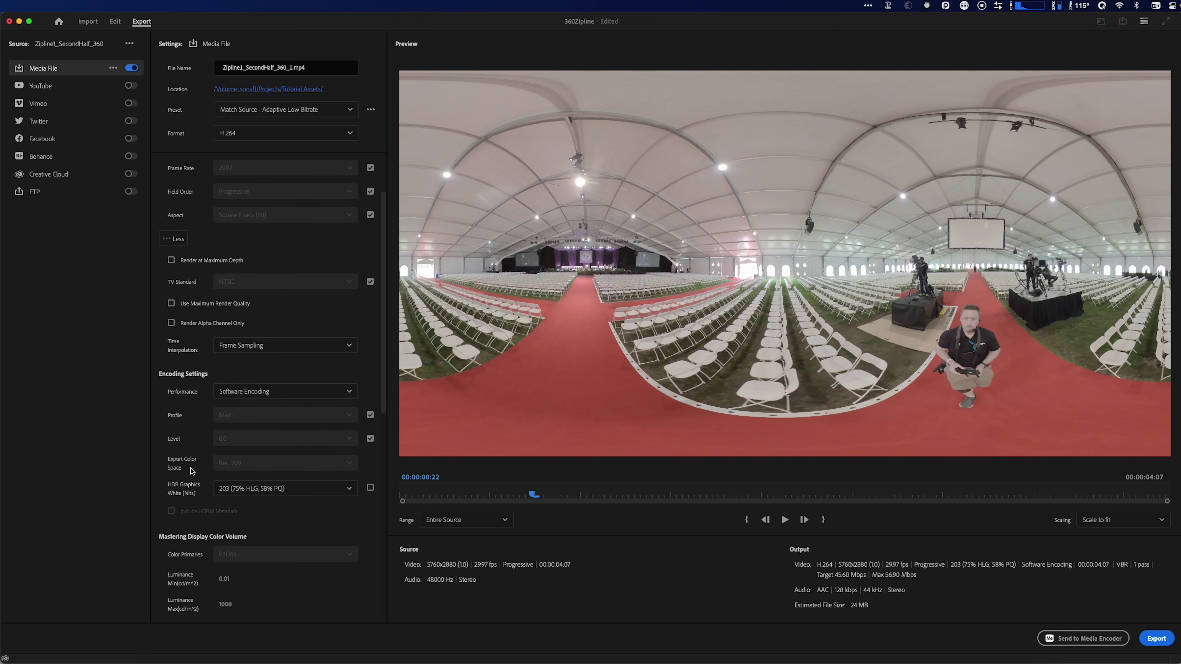
{"action": "scroll", "coordinate": [155, 466], "scroll_direction": "down", "scroll_amount": 3}
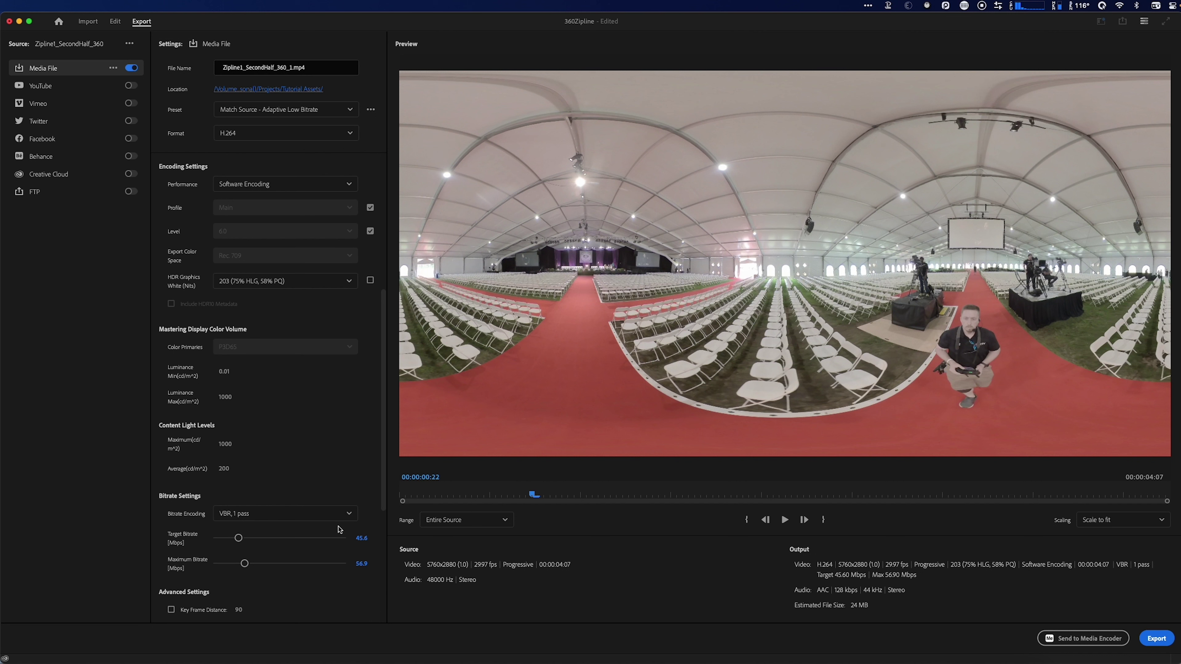
{"action": "scroll", "coordinate": [379, 493], "scroll_direction": "down", "scroll_amount": 5}
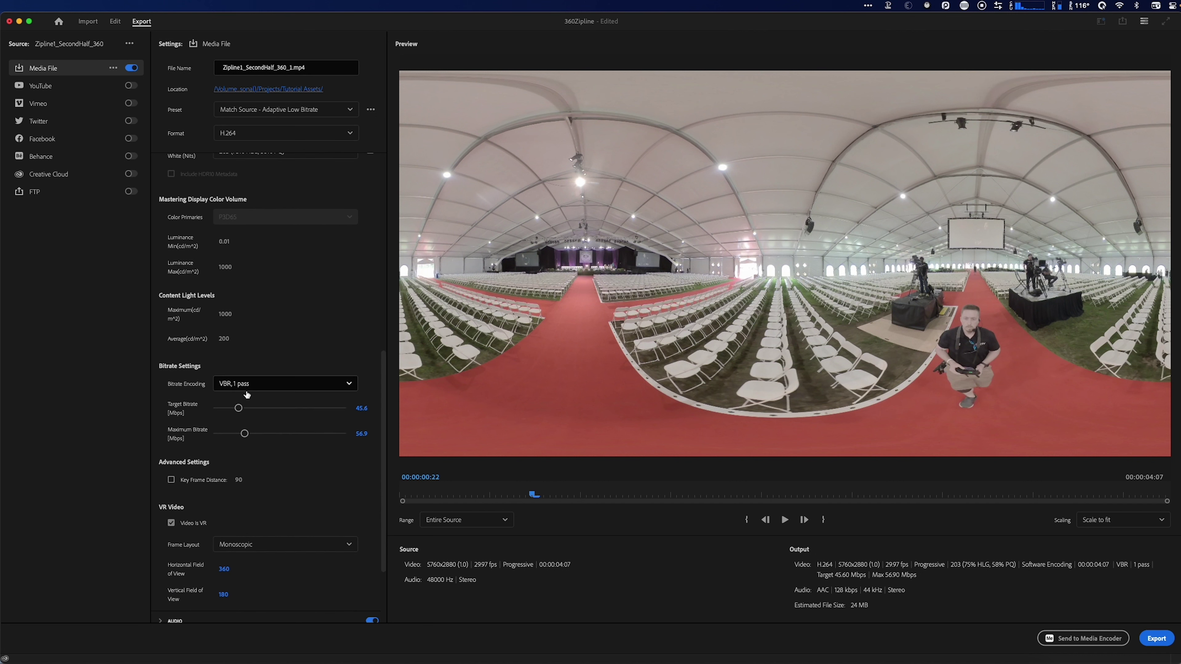
{"action": "scroll", "coordinate": [383, 471], "scroll_direction": "down", "scroll_amount": 4}
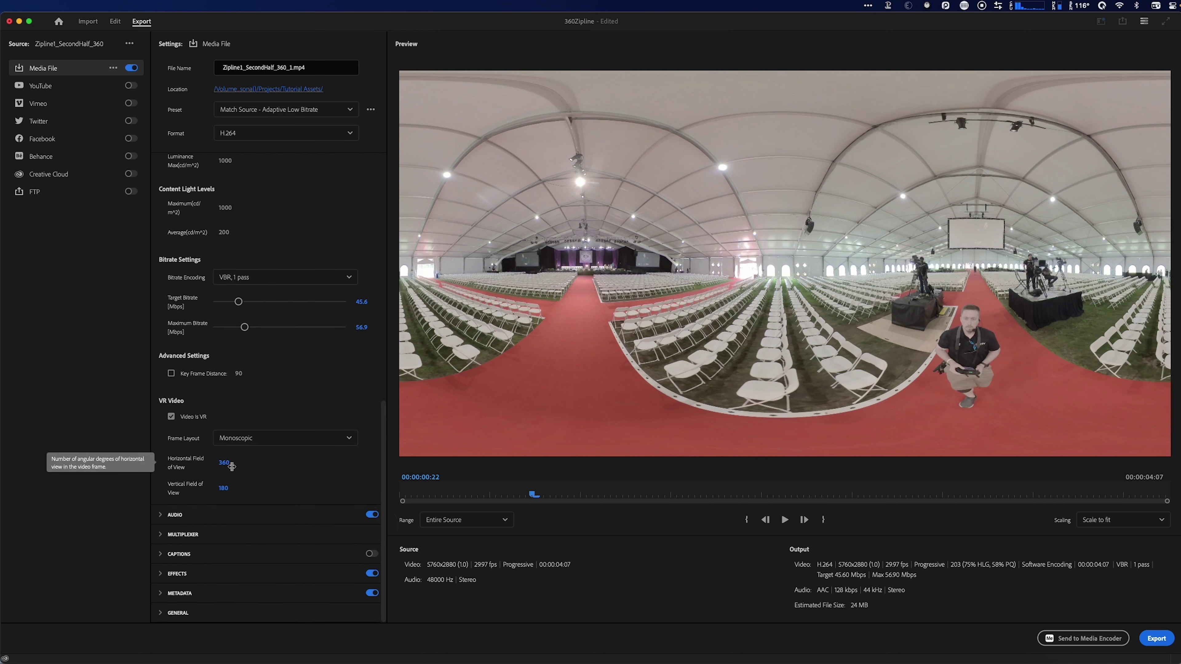
{"action": "left_click_drag", "start_coordinate": [536, 493], "coordinate": [915, 495]}
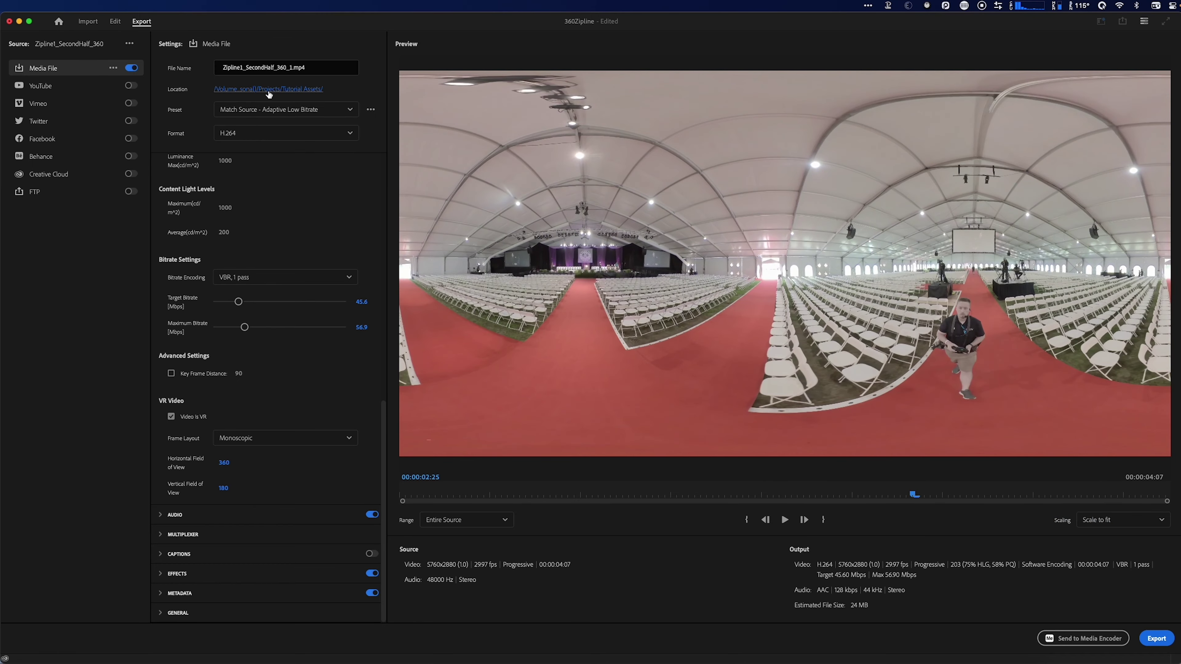
{"action": "left_click", "coordinate": [114, 21]}
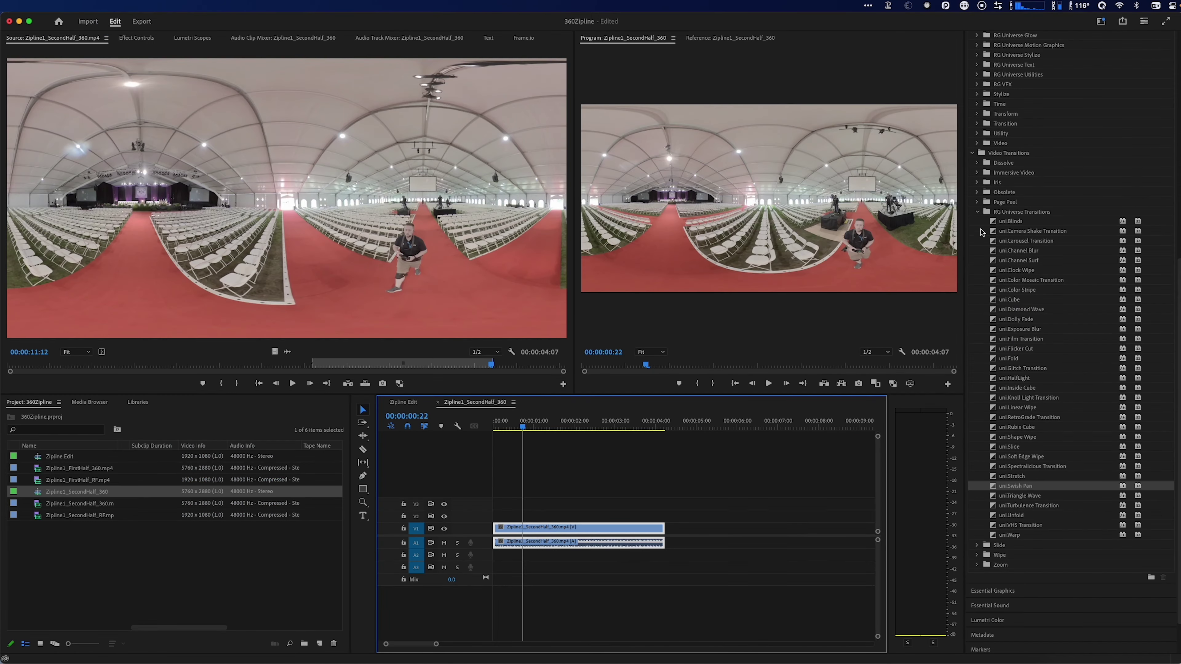
- Collapse the RG Universe Transitions, examine the Immersive Video effects, and move the playhead to 00:00:01:11
{"action": "scroll", "coordinate": [1027, 258], "scroll_direction": "up", "scroll_amount": 1}
{"action": "left_click", "coordinate": [976, 218]}
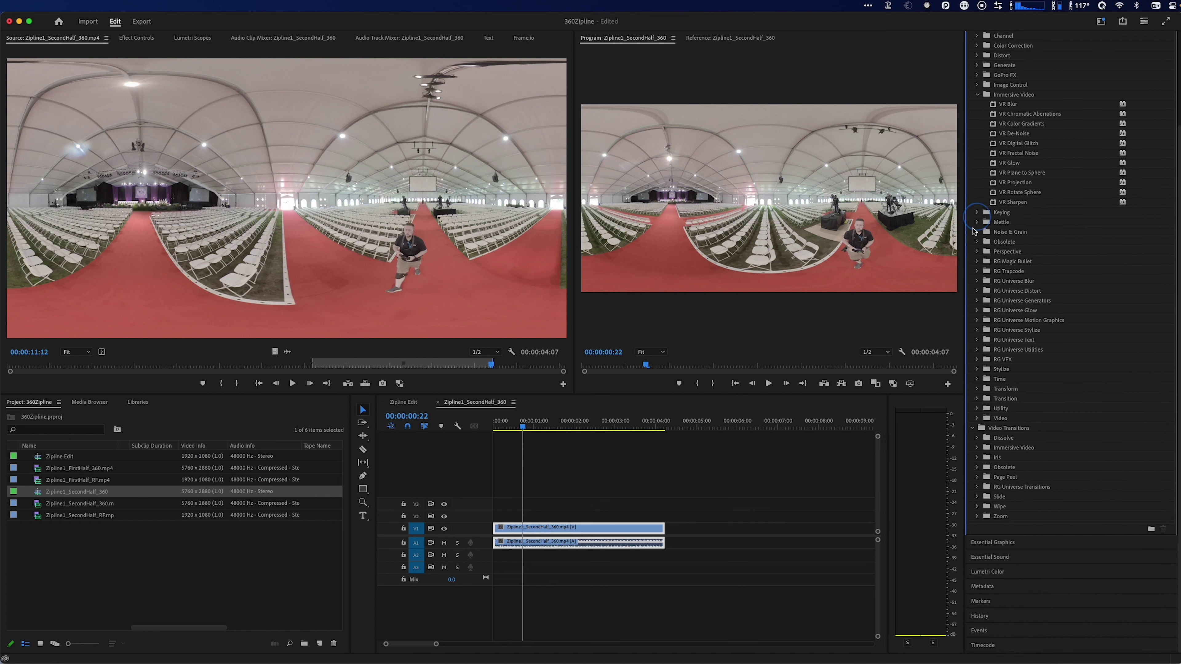
{"action": "left_click", "coordinate": [1022, 172]}
{"action": "left_click", "coordinate": [528, 427]}
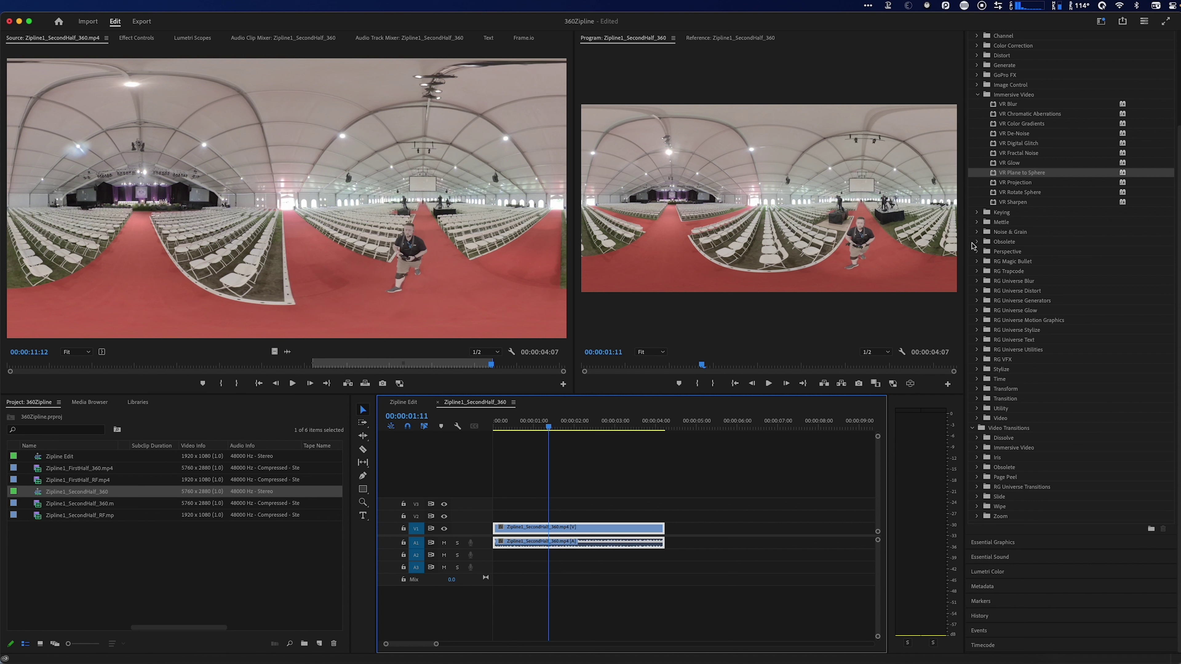
- Apply the Mantra Objs effect from the Mettle group to the Zipline1_SecondHalf_360 clip and show its effect settings
{"action": "left_click", "coordinate": [977, 221]}
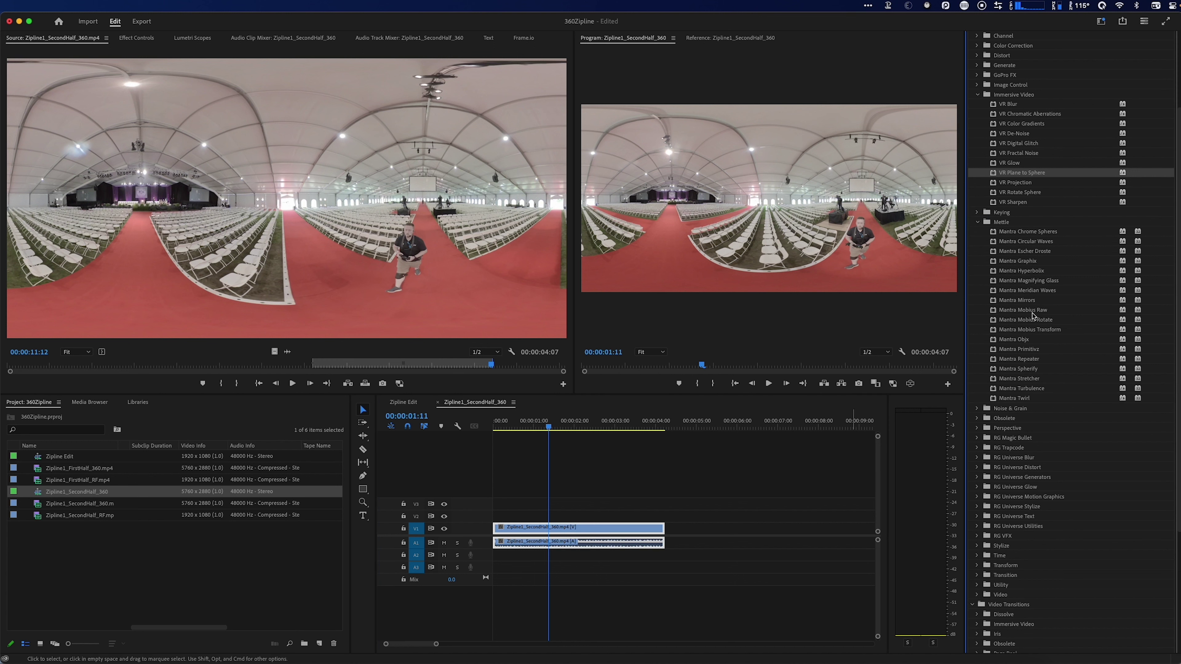
{"action": "left_click", "coordinate": [1026, 274]}
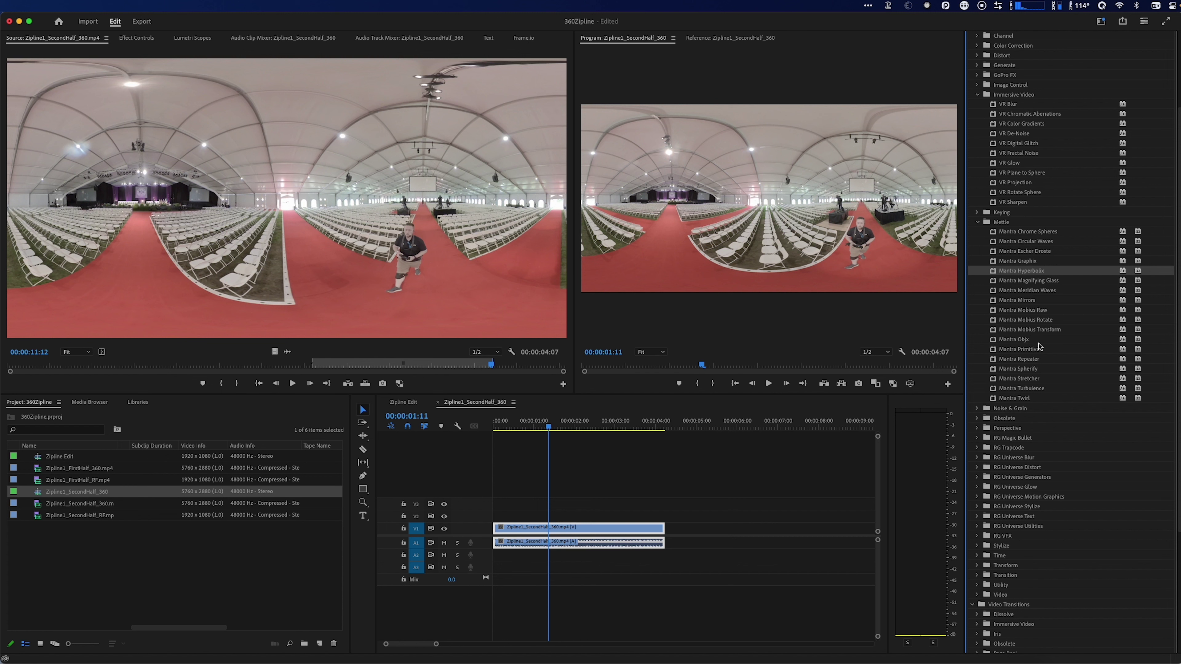
{"action": "left_click_drag", "start_coordinate": [1013, 341], "coordinate": [578, 529]}
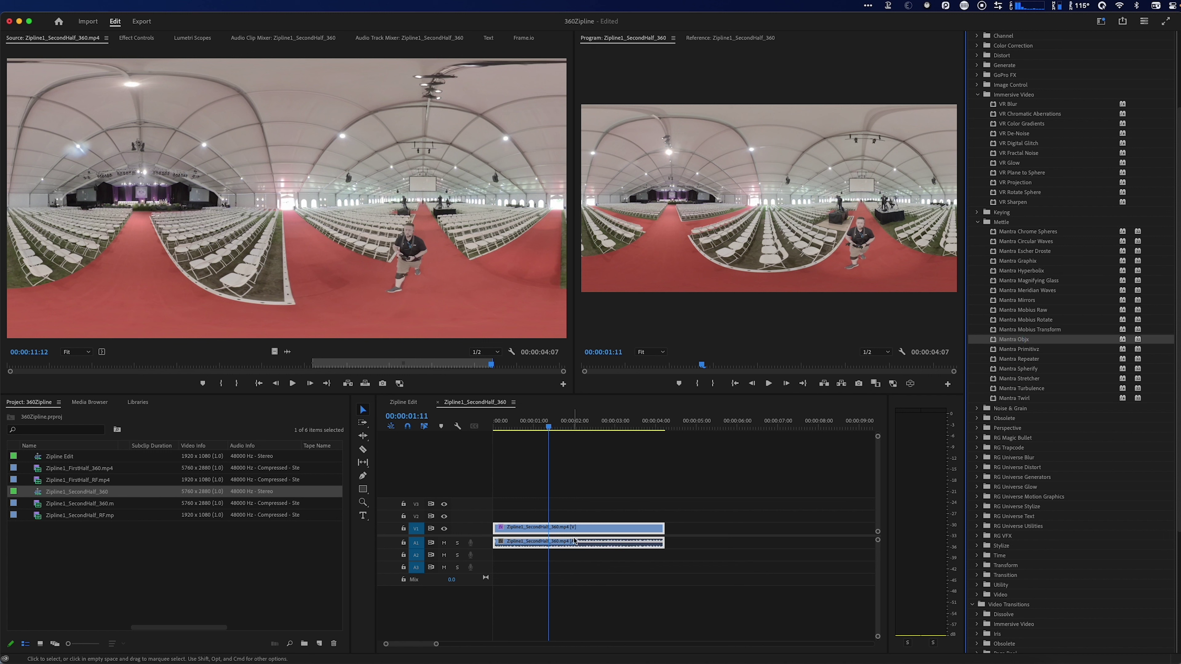
{"action": "left_click", "coordinate": [136, 38]}
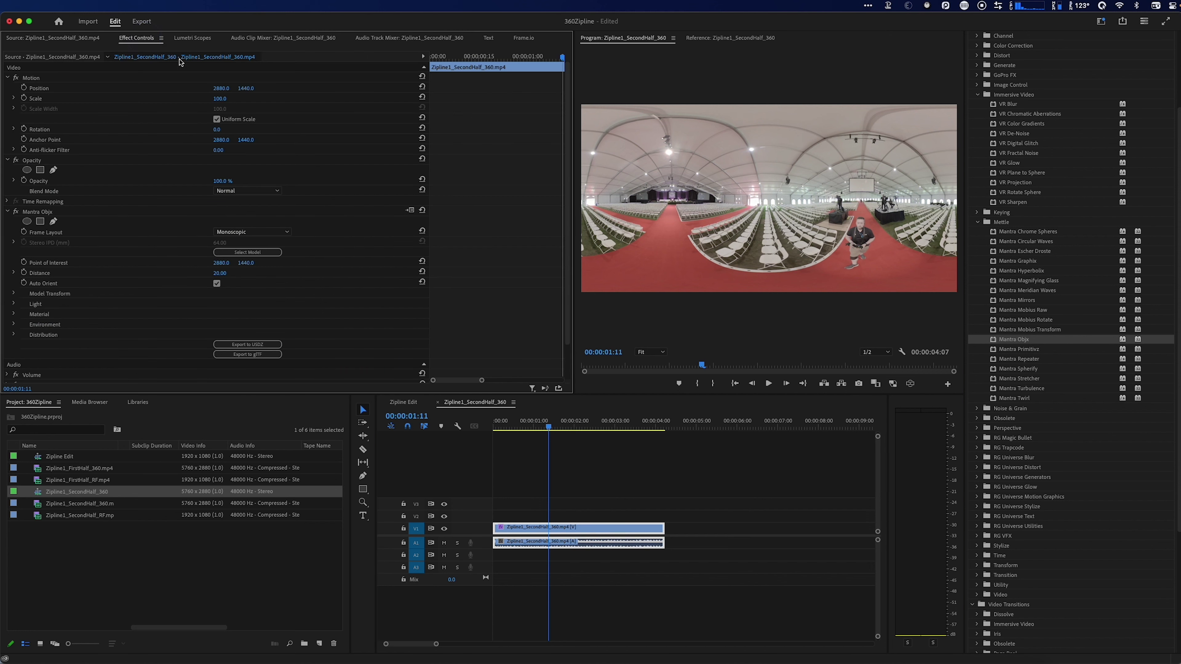
- Load OBJ.obj from the Red October FILE folder as the Mantra Objs model and move the playhead to 00:00:01:29
{"action": "left_click", "coordinate": [271, 253]}
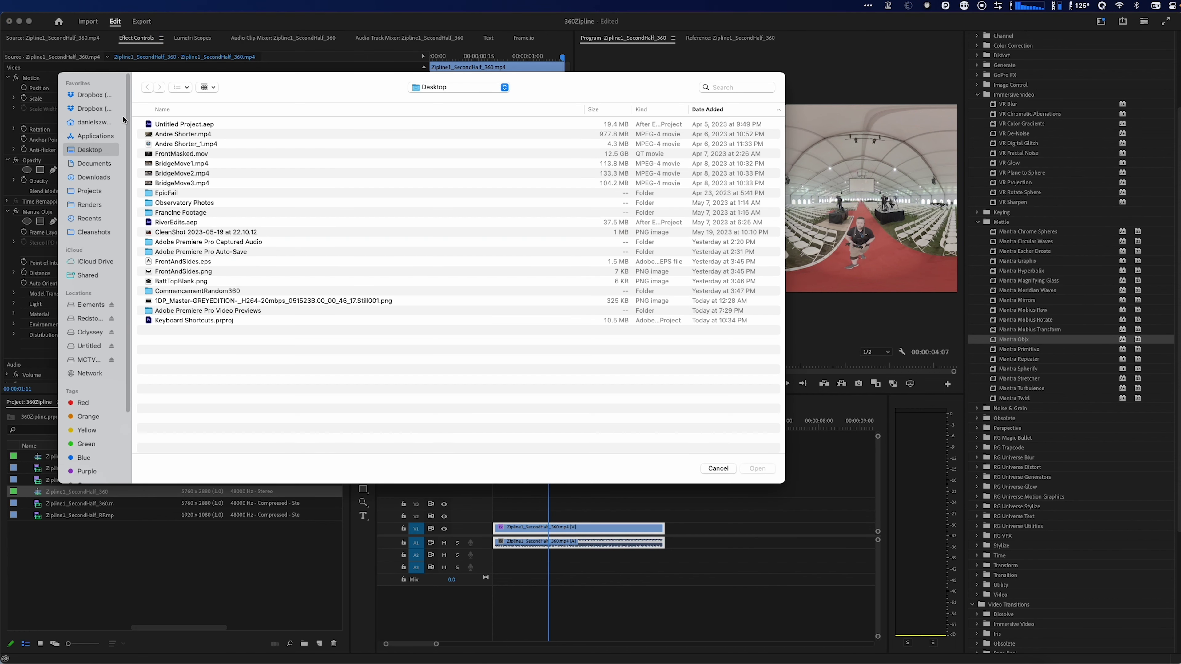
{"action": "left_click", "coordinate": [99, 95]}
{"action": "double_click", "coordinate": [175, 185]}
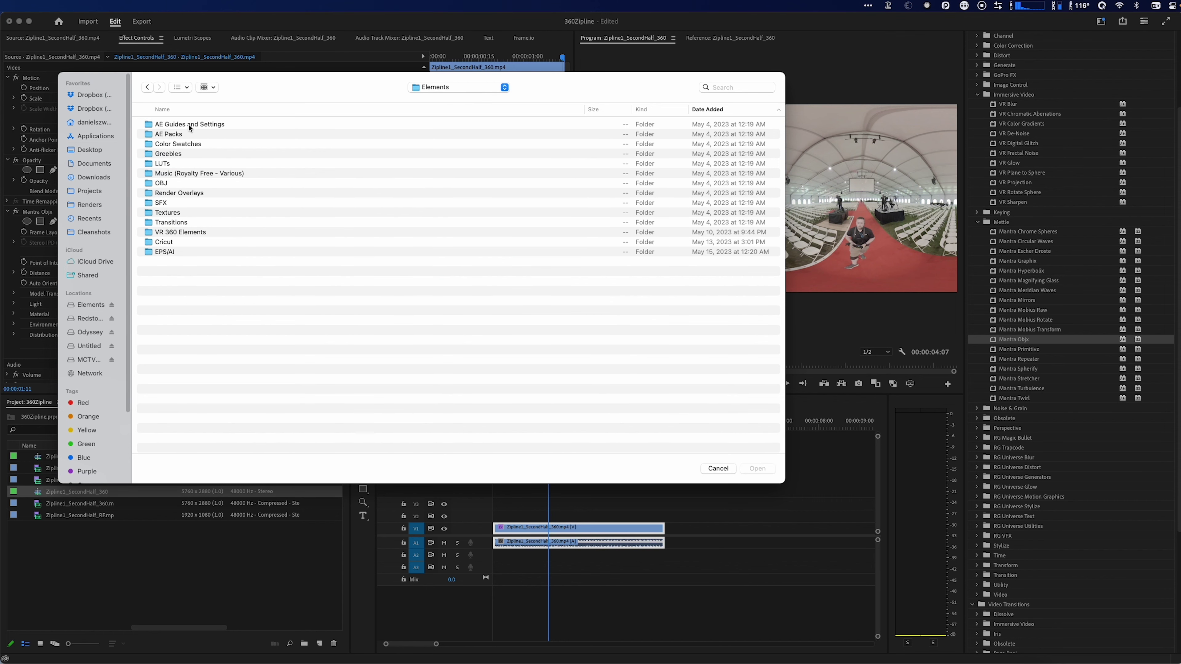
{"action": "double_click", "coordinate": [162, 183]}
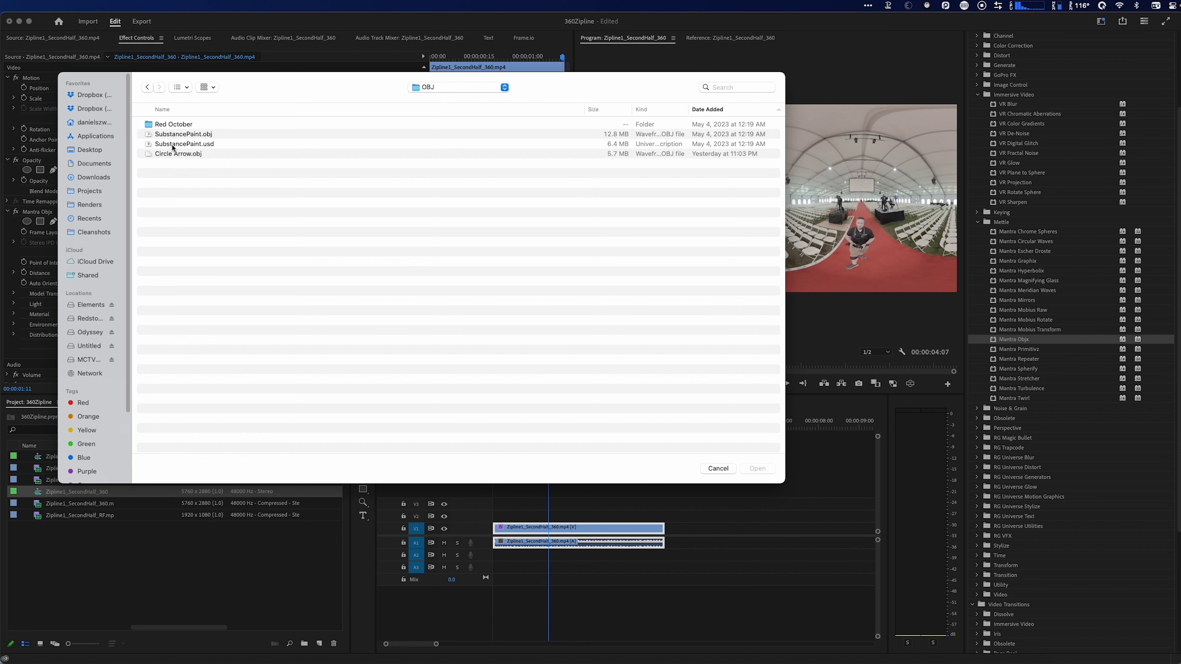
{"action": "left_click", "coordinate": [172, 135]}
{"action": "double_click", "coordinate": [172, 124]}
{"action": "left_click", "coordinate": [166, 133]}
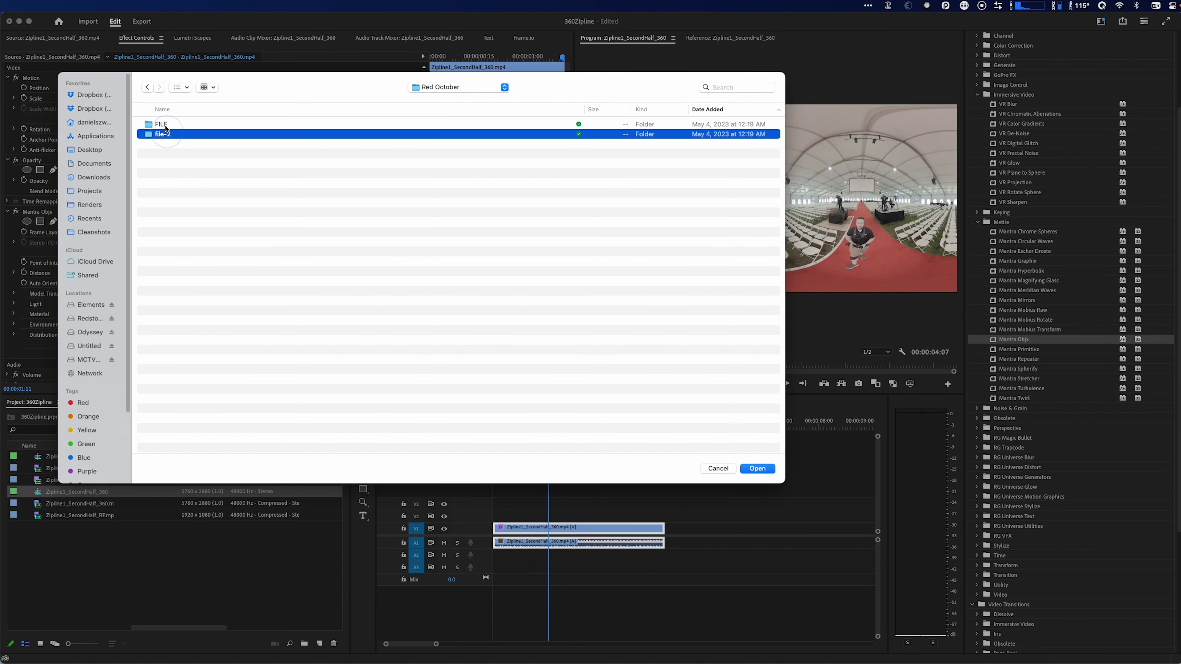
{"action": "double_click", "coordinate": [166, 124]}
{"action": "left_click", "coordinate": [166, 134]}
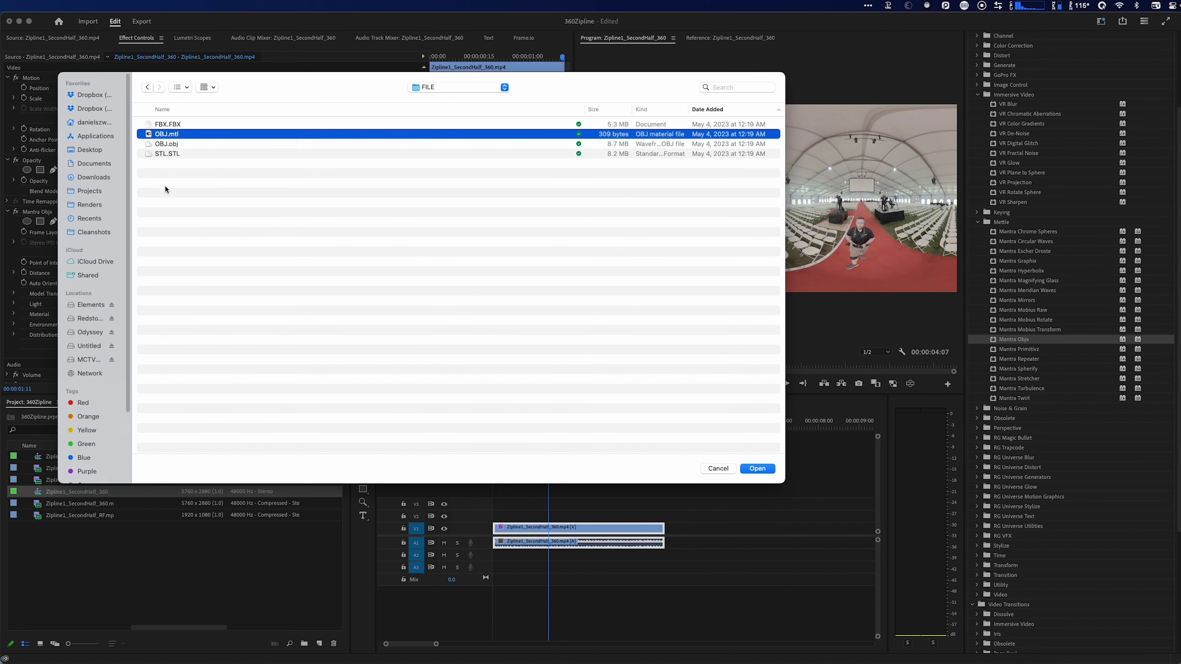
{"action": "left_click", "coordinate": [179, 144]}
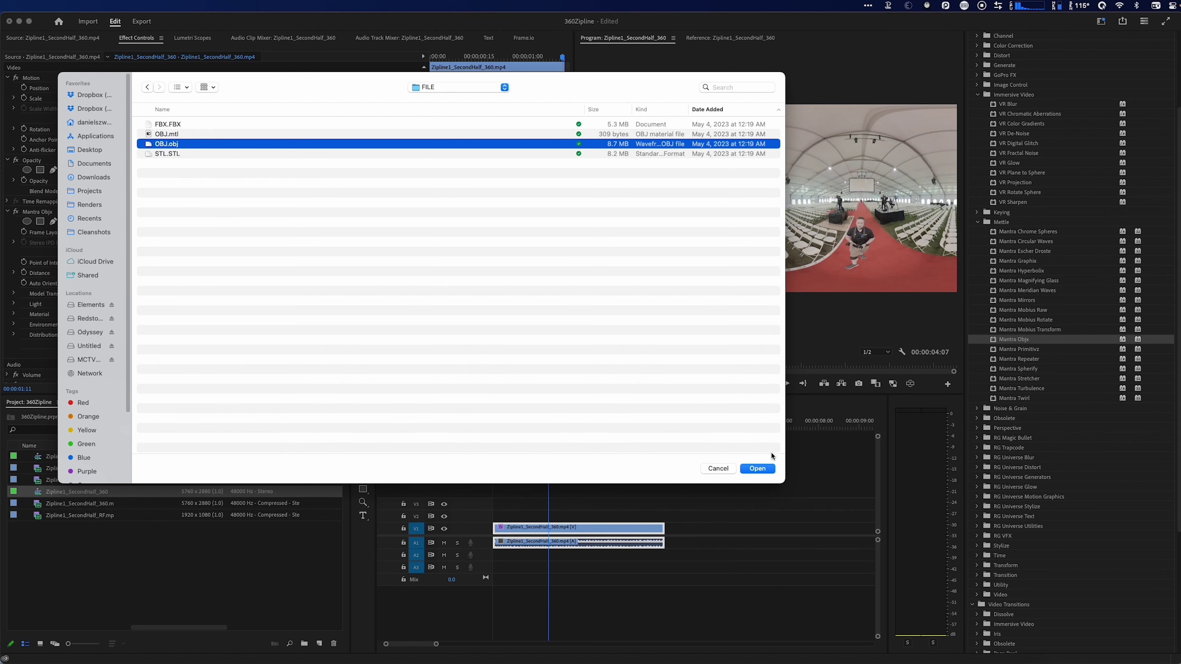
{"action": "left_click", "coordinate": [756, 468]}
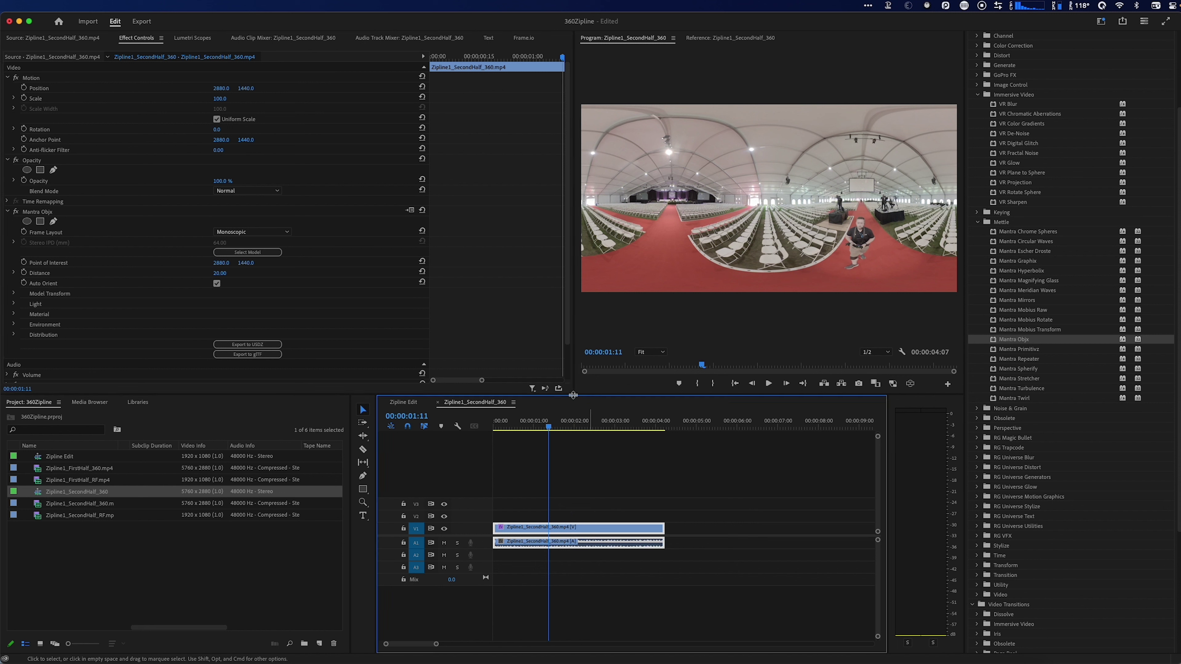
{"action": "left_click_drag", "start_coordinate": [564, 426], "coordinate": [572, 430]}
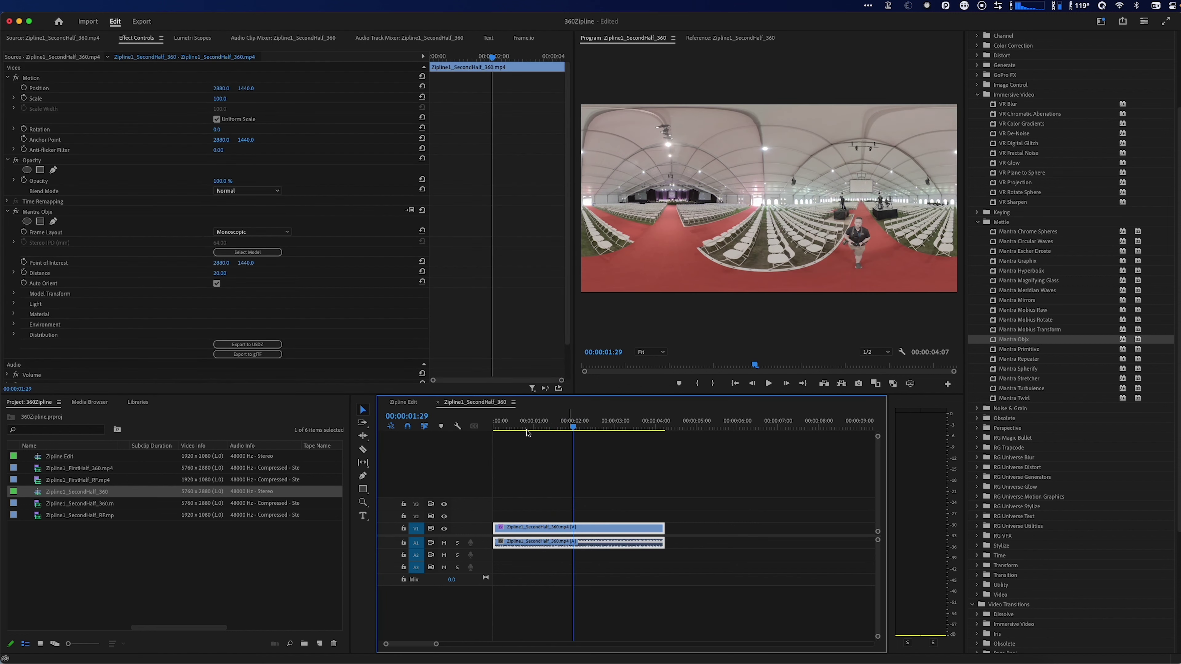
- Set the Mantra Objs model's Model Scale XYZ to 3334 and its Model Position to X -8171, Y 345 and Z -471
{"action": "left_click", "coordinate": [13, 293]}
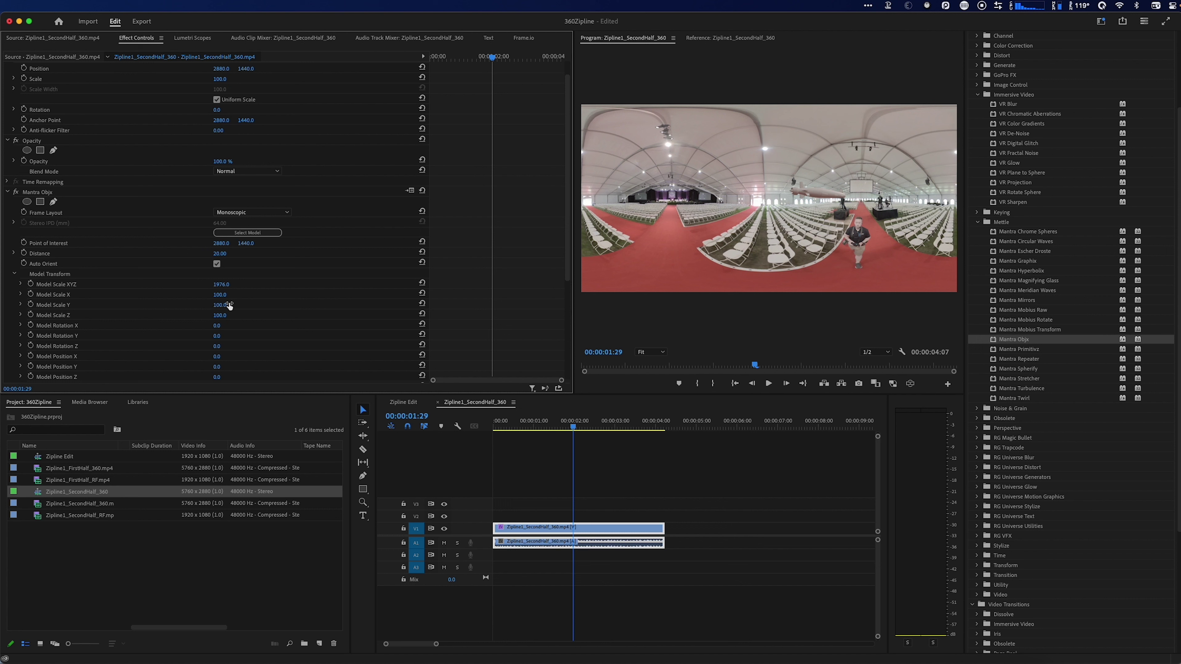
{"action": "left_click_drag", "start_coordinate": [222, 285], "coordinate": [244, 284]}
{"action": "scroll", "coordinate": [158, 351], "scroll_direction": "down", "scroll_amount": 3}
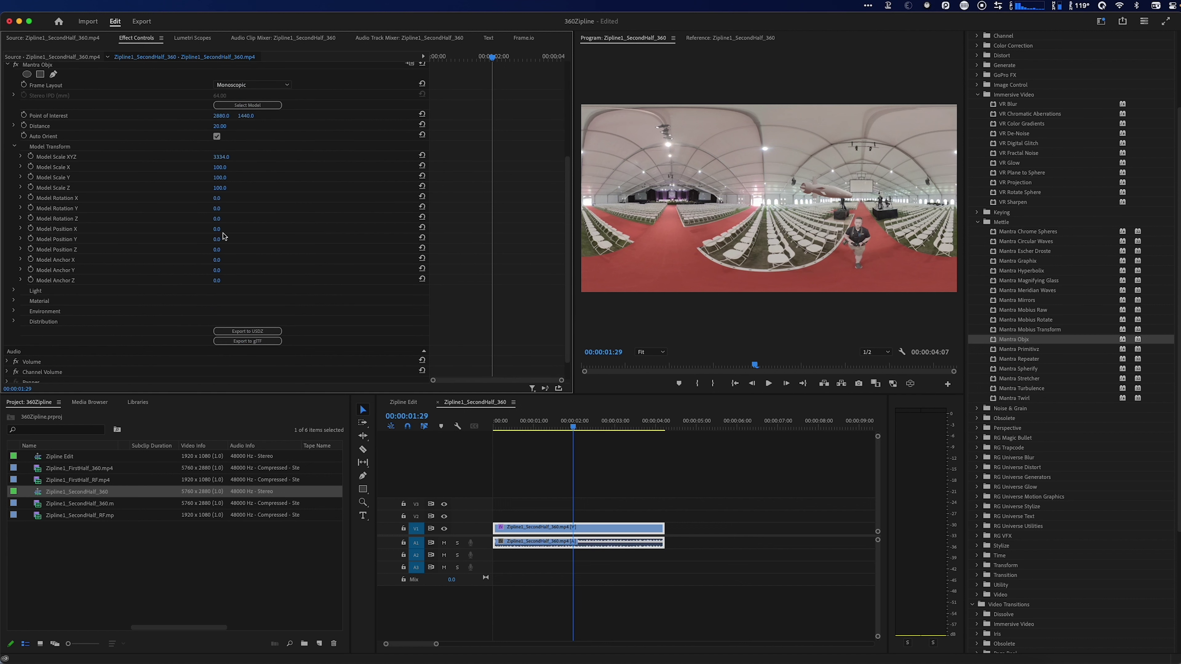
{"action": "left_click_drag", "start_coordinate": [217, 229], "coordinate": [214, 229]}
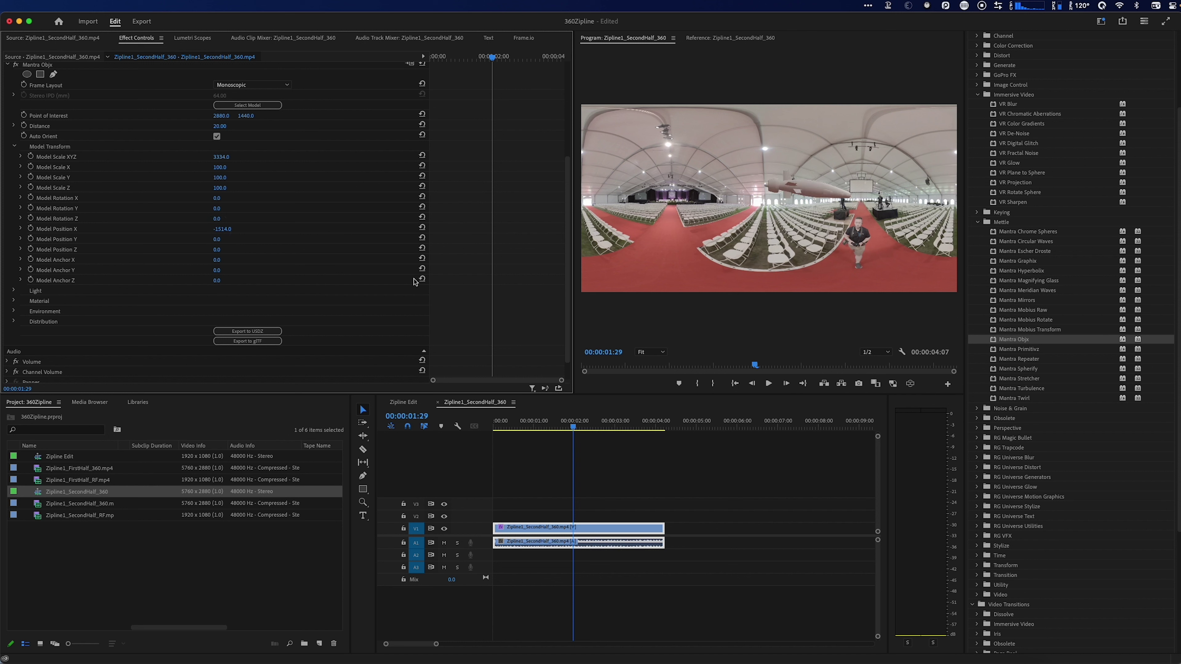
{"action": "left_click_drag", "start_coordinate": [226, 231], "coordinate": [223, 230]}
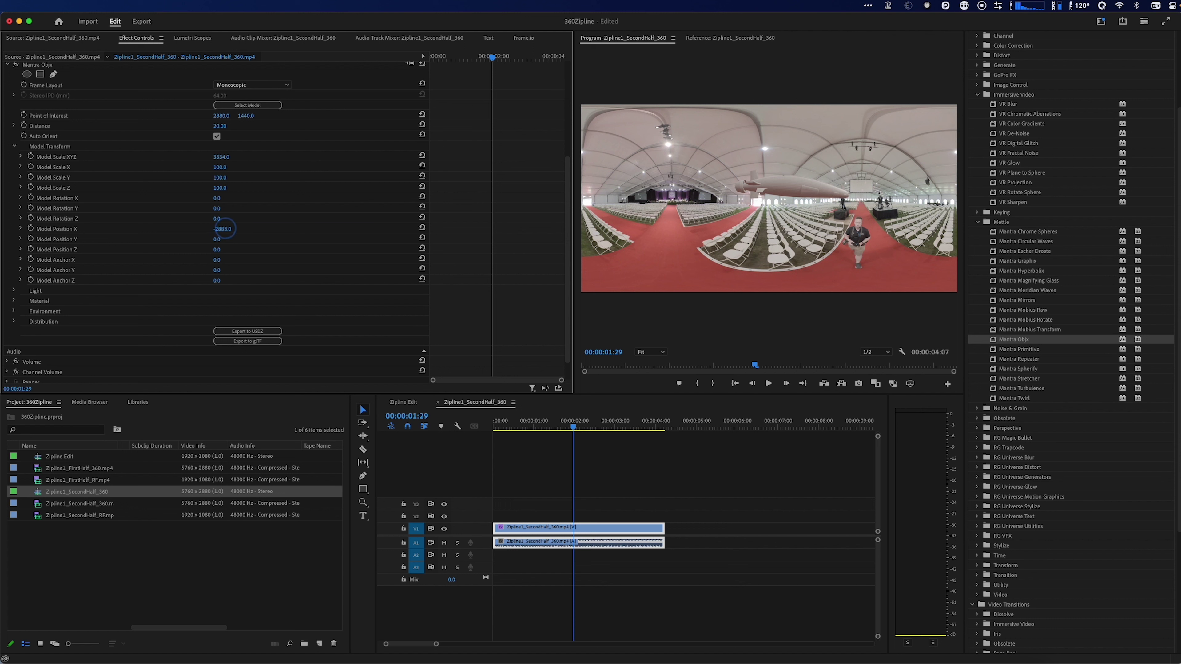
{"action": "left_click_drag", "start_coordinate": [219, 229], "coordinate": [237, 223]}
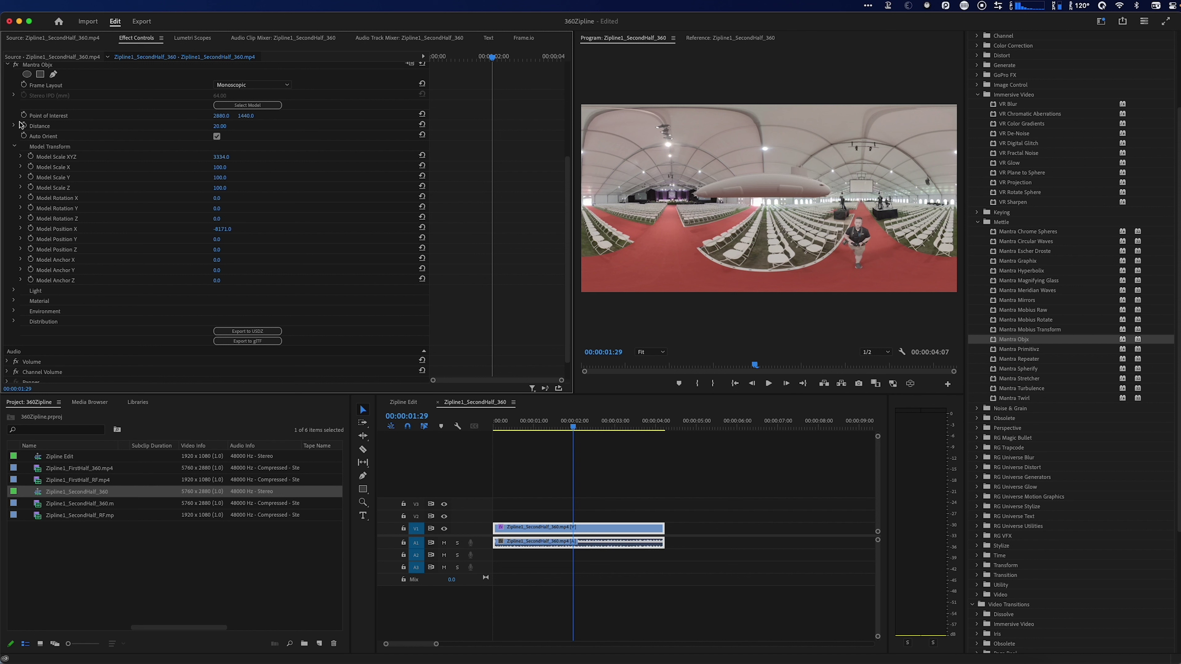
{"action": "scroll", "coordinate": [21, 124], "scroll_direction": "up", "scroll_amount": 3}
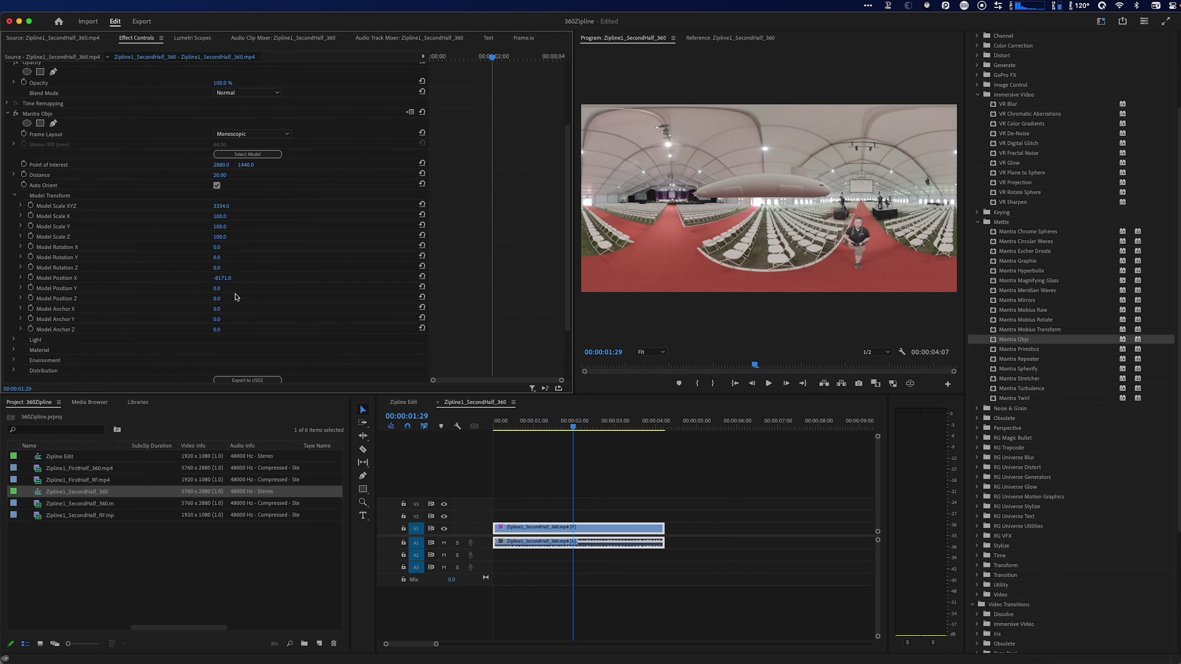
{"action": "mouse_move", "coordinate": [217, 288]}
{"action": "left_mouse_down"}
{"action": "mouse_move", "coordinate": [242, 288]}
{"action": "mouse_move", "coordinate": [212, 288]}
{"action": "mouse_move", "coordinate": [227, 293]}
{"action": "left_mouse_up"}
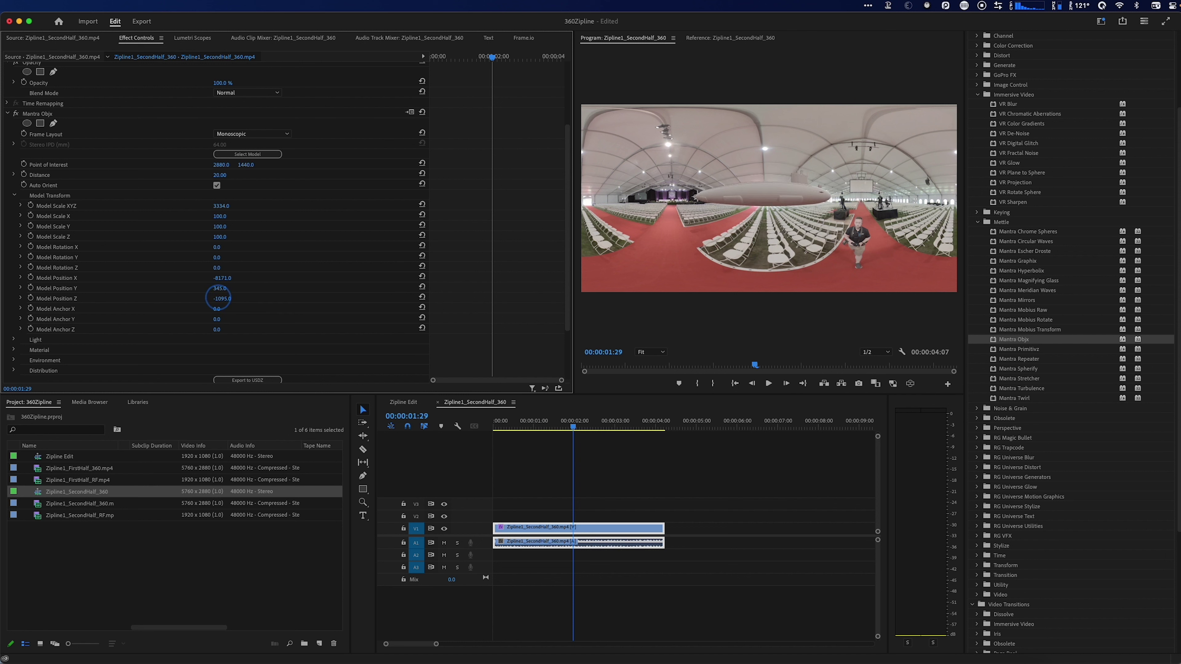
{"action": "mouse_move", "coordinate": [218, 298]}
{"action": "left_mouse_down"}
{"action": "mouse_move", "coordinate": [273, 306]}
{"action": "mouse_move", "coordinate": [213, 302]}
{"action": "mouse_move", "coordinate": [225, 301]}
{"action": "mouse_move", "coordinate": [215, 285]}
{"action": "left_mouse_up"}
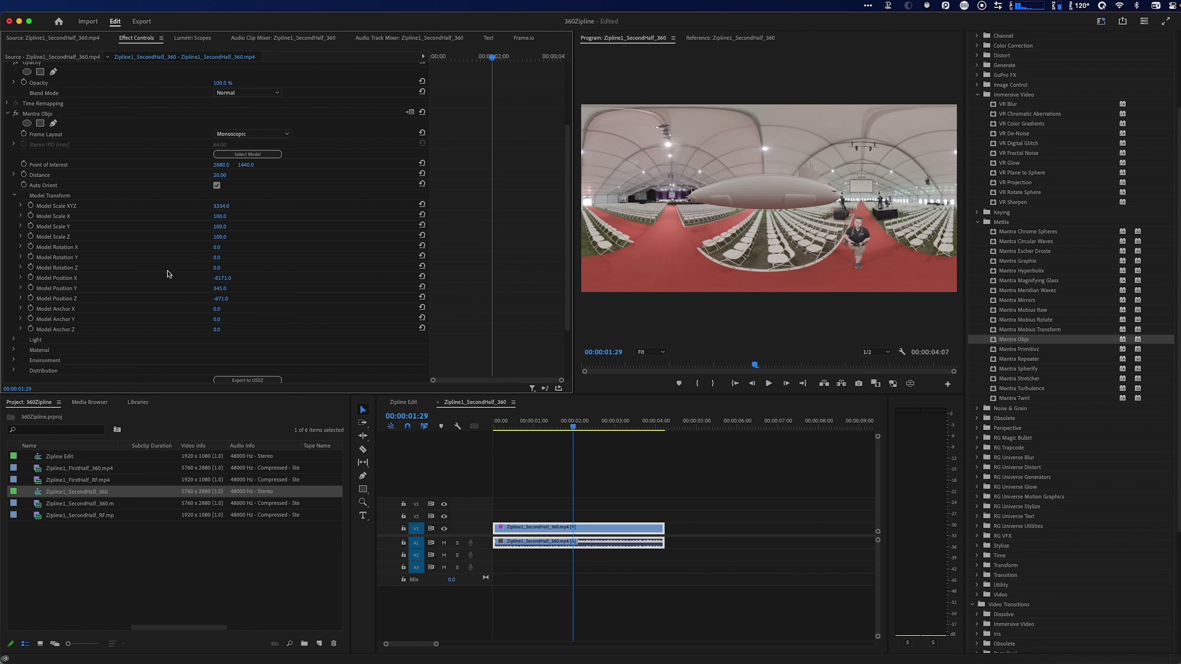
- Enable keyframing for Model Scale X, Y and Z and Model Position X, Y and Z at 00:00:01:29
{"action": "left_click", "coordinate": [30, 237]}
{"action": "left_click", "coordinate": [30, 226]}
{"action": "left_click", "coordinate": [30, 216]}
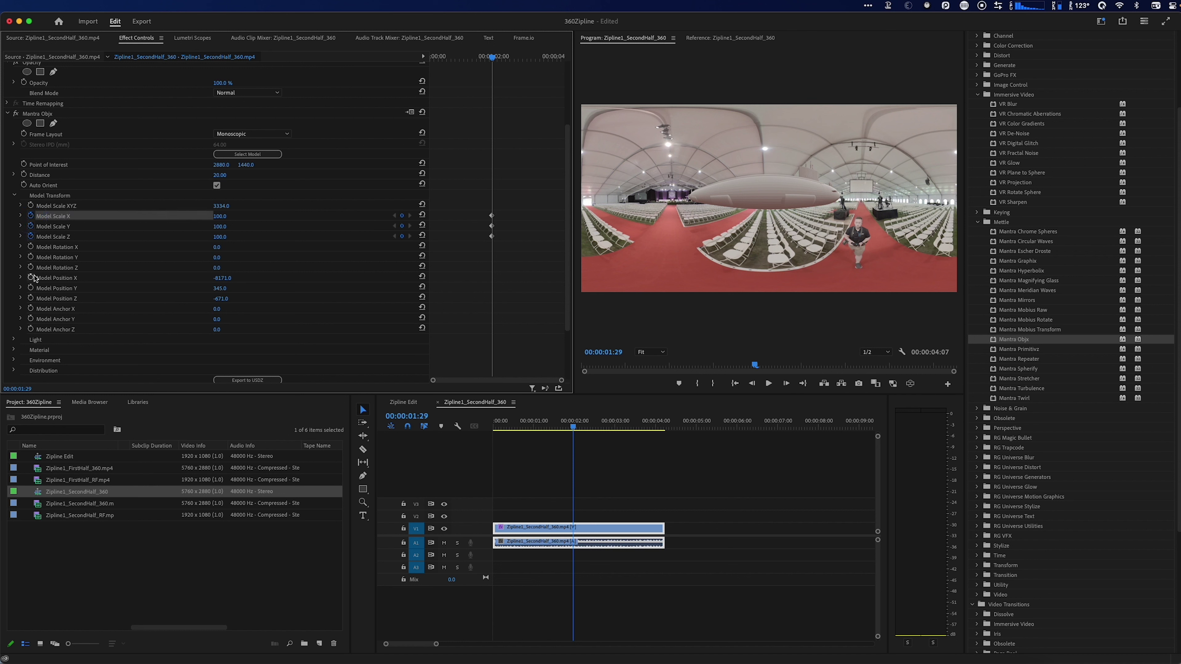
{"action": "left_click", "coordinate": [30, 278]}
{"action": "left_click", "coordinate": [30, 288]}
{"action": "left_click", "coordinate": [30, 298]}
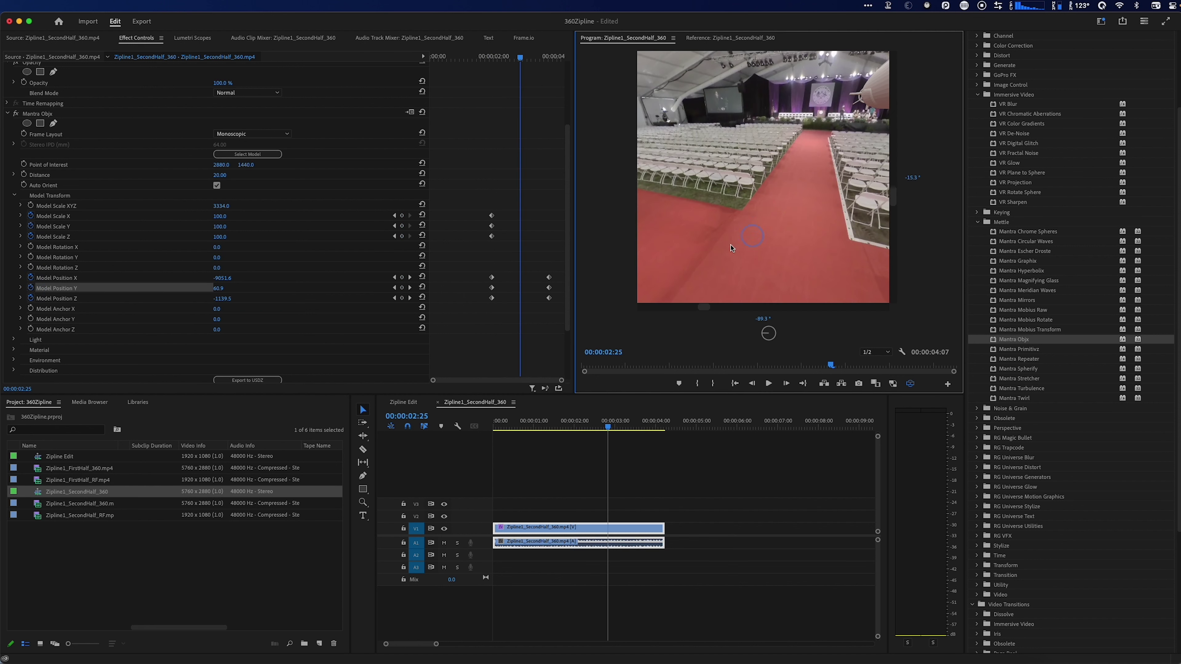
- Look around the 360 scene in the VR view at 00:00:02:25 to examine the placed model above the chairs
{"action": "left_click_drag", "start_coordinate": [731, 248], "coordinate": [635, 274]}
{"action": "left_click_drag", "start_coordinate": [773, 184], "coordinate": [864, 208]}
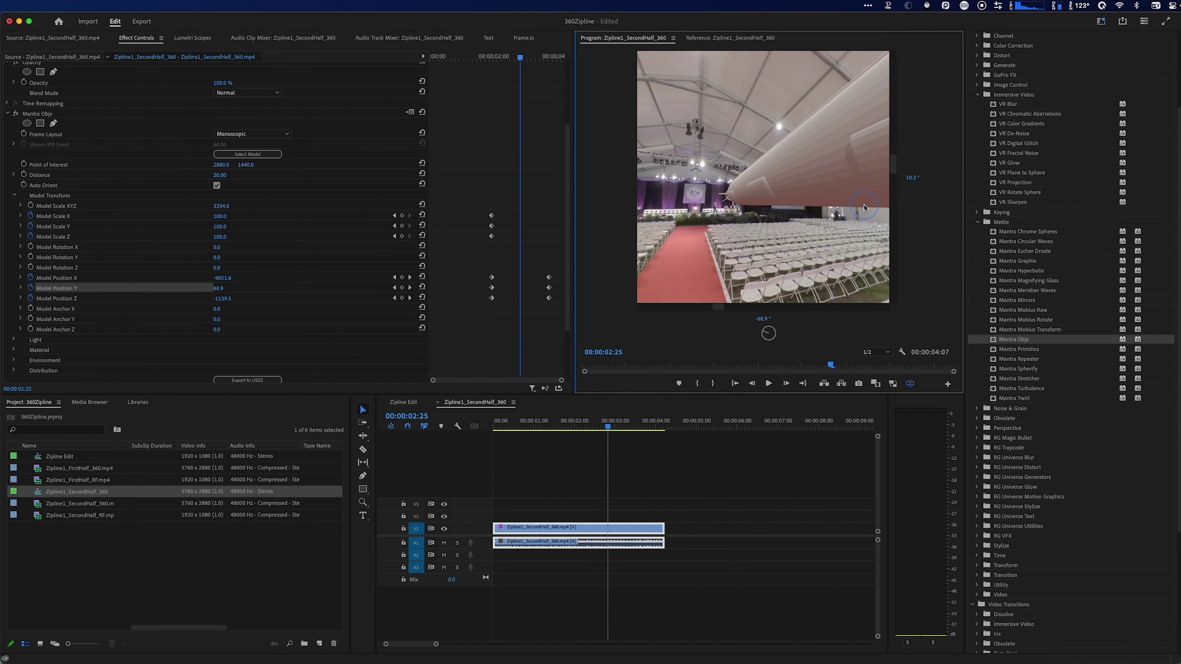